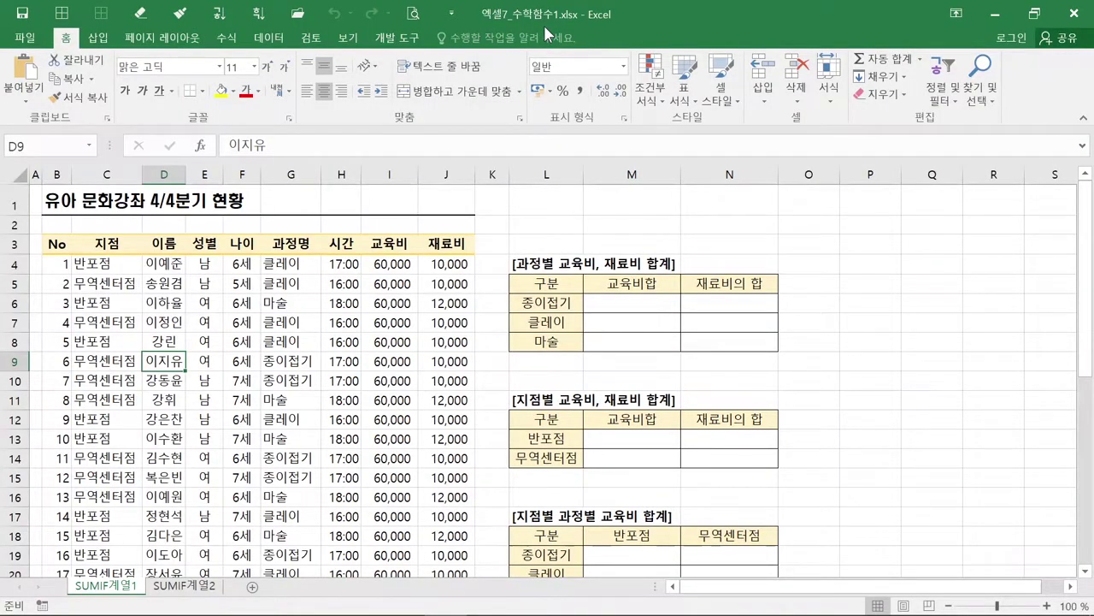
Examine the empty summary tables on sheet SUMIF계열1 and the 종이접기 rows in the 과정명 column with their 교육비 amounts.
{"action": "left_click", "coordinate": [103, 585]}
{"action": "mouse_move", "coordinate": [510, 272]}
{"action": "left_mouse_down"}
{"action": "mouse_move", "coordinate": [633, 328]}
{"action": "mouse_move", "coordinate": [781, 359]}
{"action": "left_mouse_up"}
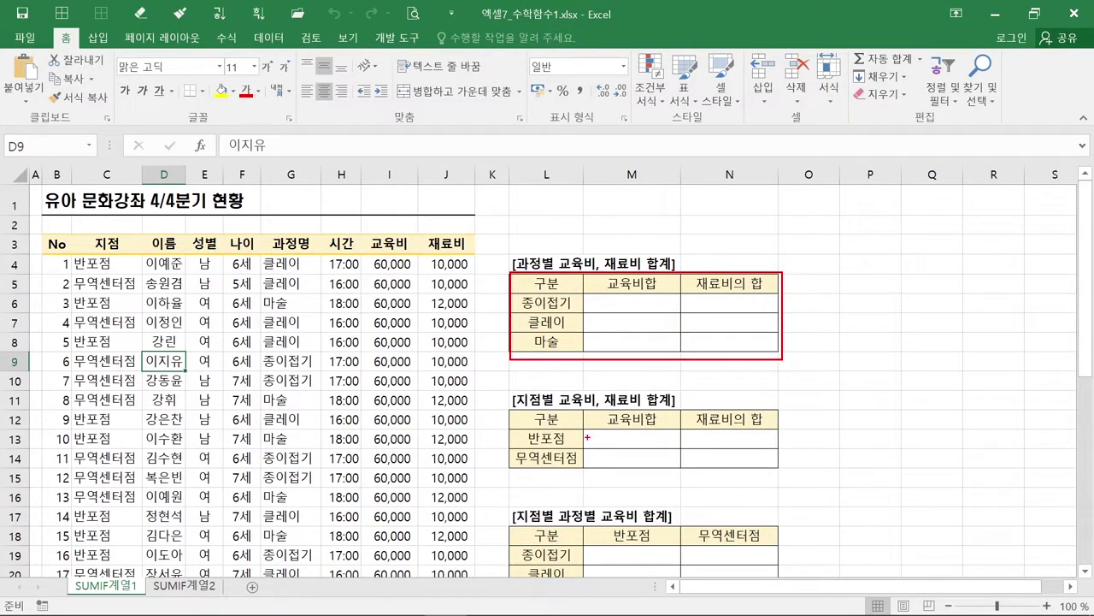
{"action": "left_click_drag", "start_coordinate": [511, 410], "coordinate": [778, 469]}
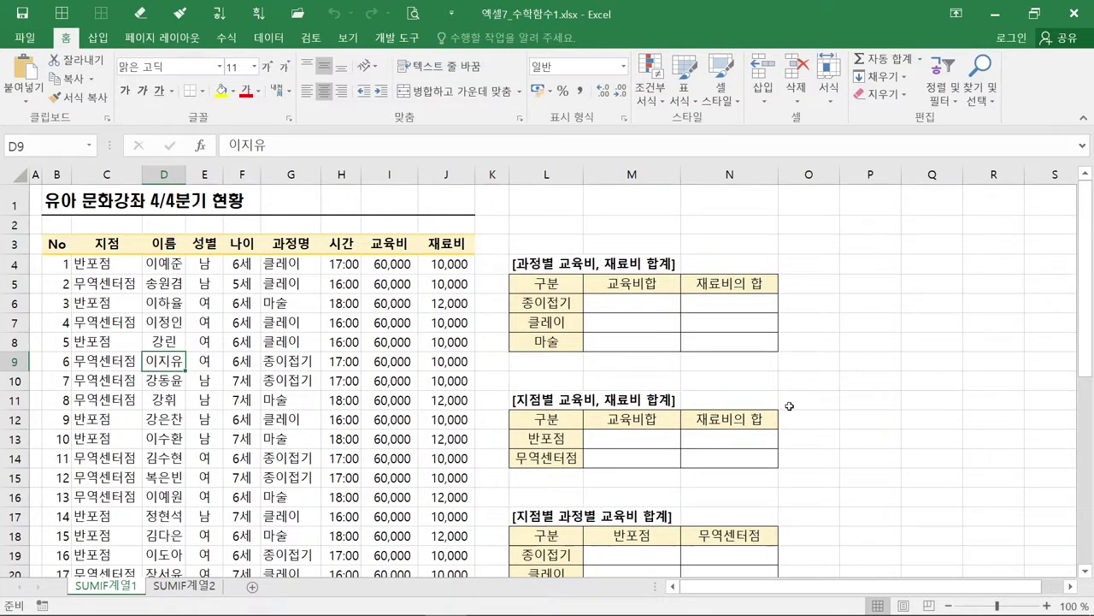
{"action": "left_click", "coordinate": [565, 303]}
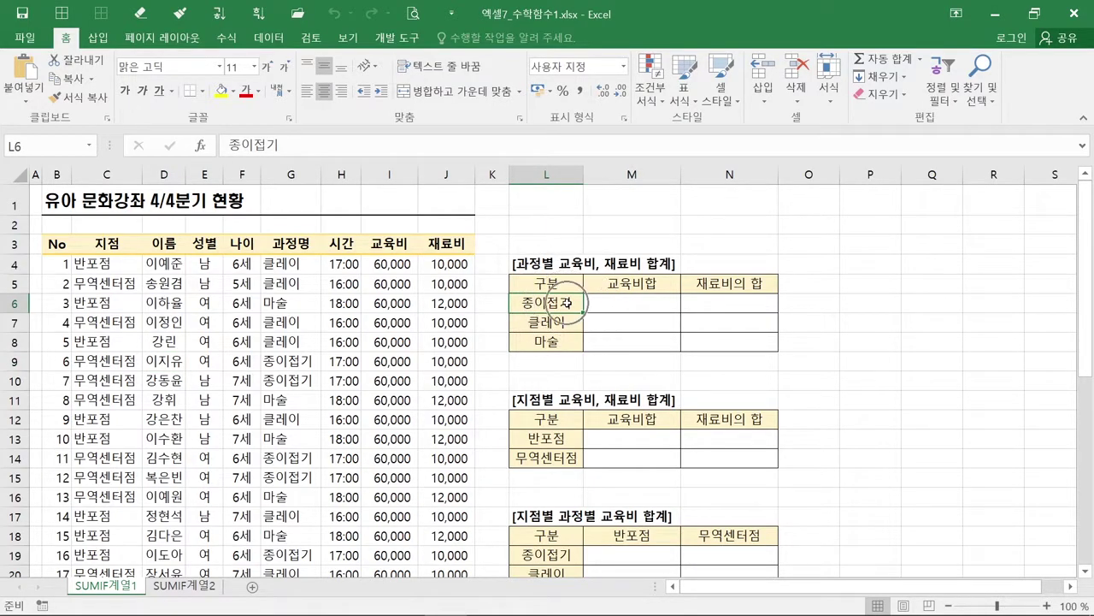
{"action": "left_click", "coordinate": [636, 302]}
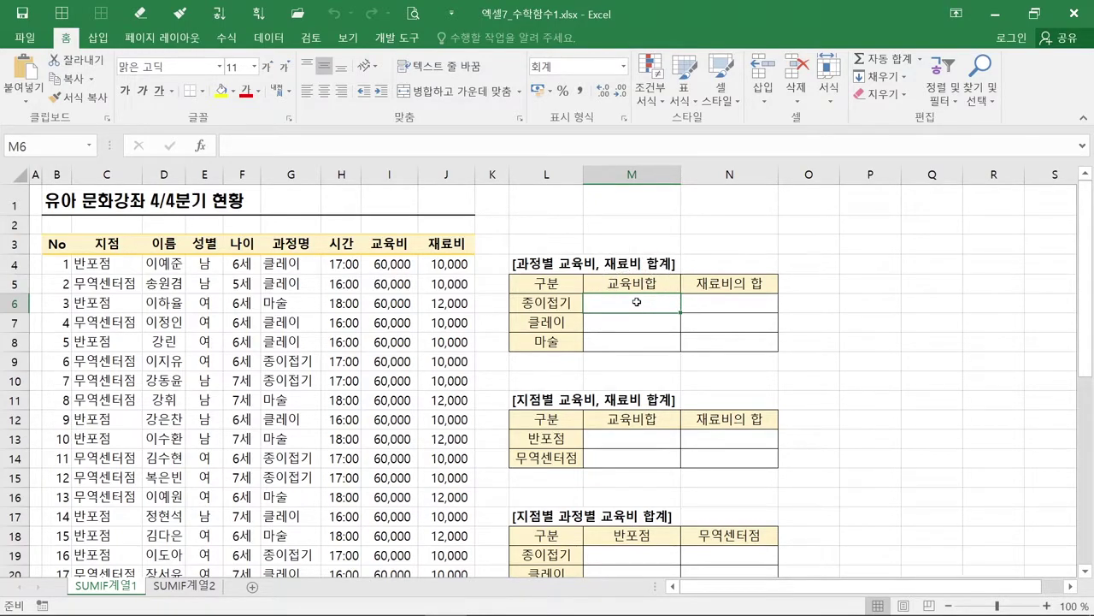
{"action": "mouse_move", "coordinate": [261, 253]}
{"action": "left_mouse_down"}
{"action": "mouse_move", "coordinate": [294, 328]}
{"action": "mouse_move", "coordinate": [315, 580]}
{"action": "left_mouse_up"}
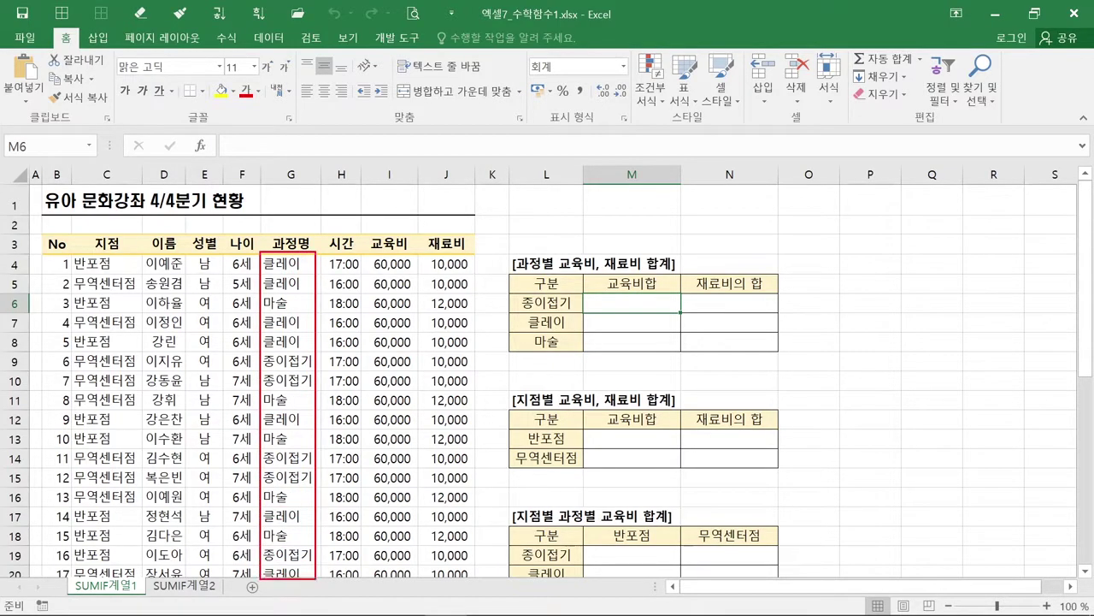
{"action": "left_click_drag", "start_coordinate": [257, 353], "coordinate": [483, 369]}
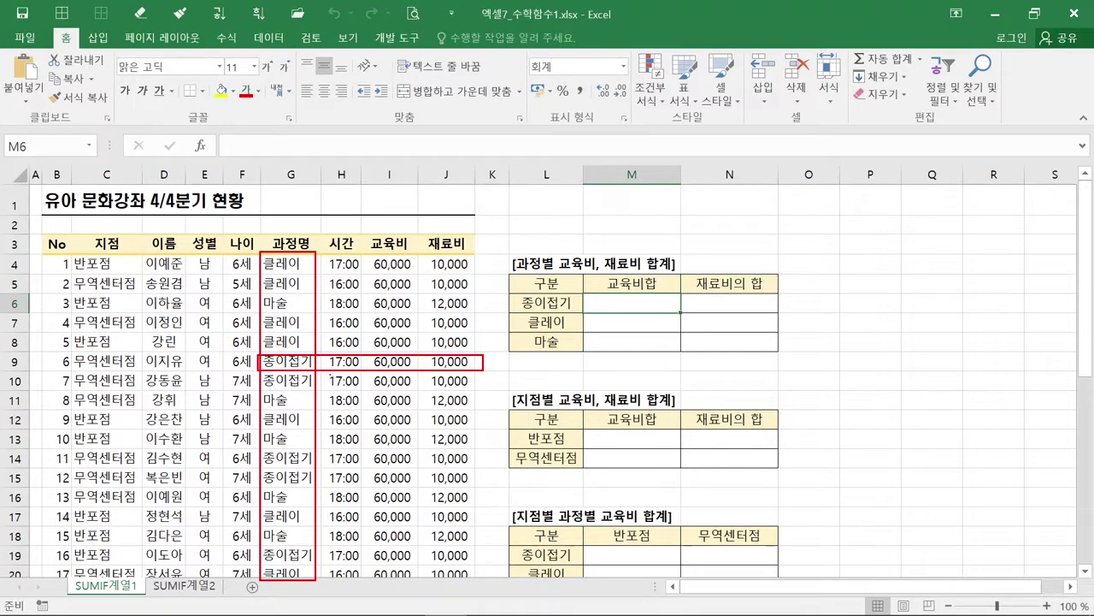
{"action": "mouse_move", "coordinate": [261, 373]}
{"action": "left_mouse_down"}
{"action": "mouse_move", "coordinate": [298, 387]}
{"action": "mouse_move", "coordinate": [479, 390]}
{"action": "left_mouse_up"}
{"action": "mouse_move", "coordinate": [258, 448]}
{"action": "left_mouse_down"}
{"action": "mouse_move", "coordinate": [359, 468]}
{"action": "mouse_move", "coordinate": [485, 470]}
{"action": "left_mouse_up"}
{"action": "mouse_move", "coordinate": [255, 468]}
{"action": "left_mouse_down"}
{"action": "mouse_move", "coordinate": [260, 479]}
{"action": "mouse_move", "coordinate": [486, 486]}
{"action": "left_mouse_up"}
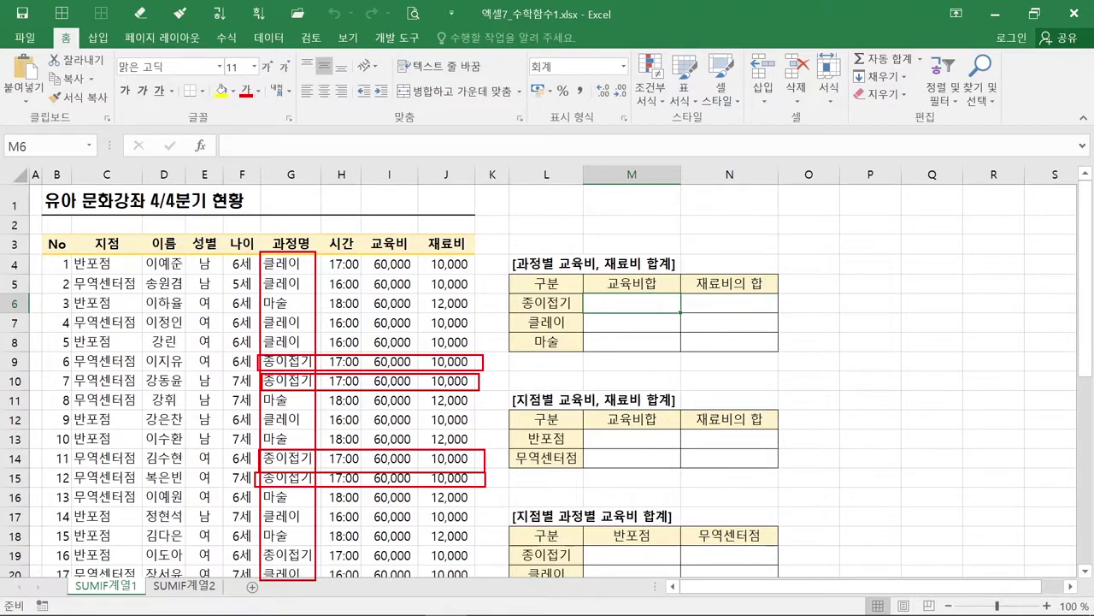
{"action": "key", "text": "Escape"}
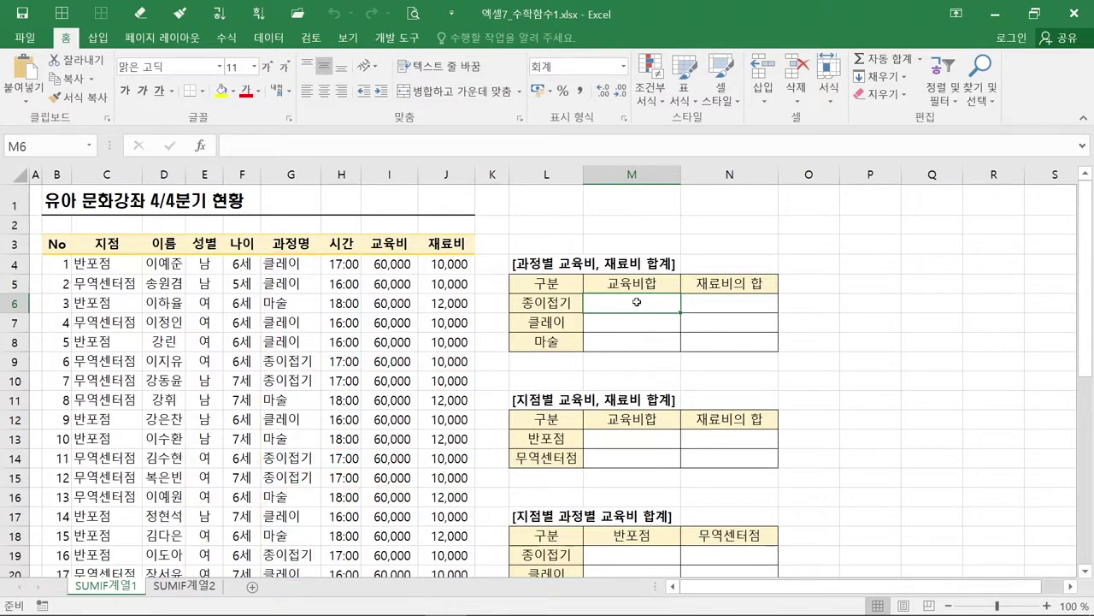
Insert the SUMIF function from the 수학/삼각 category into cell M6, the 교육비합 cell for 종이접기.
{"action": "left_click", "coordinate": [637, 302]}
{"action": "left_click", "coordinate": [637, 301]}
{"action": "left_click", "coordinate": [210, 153]}
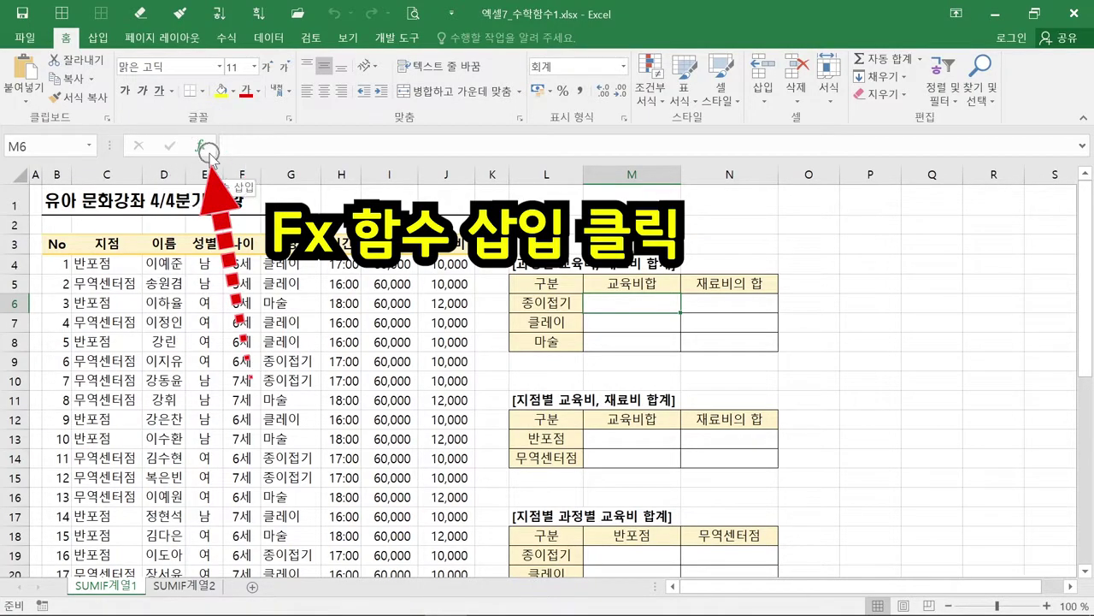
{"action": "left_click", "coordinate": [209, 153]}
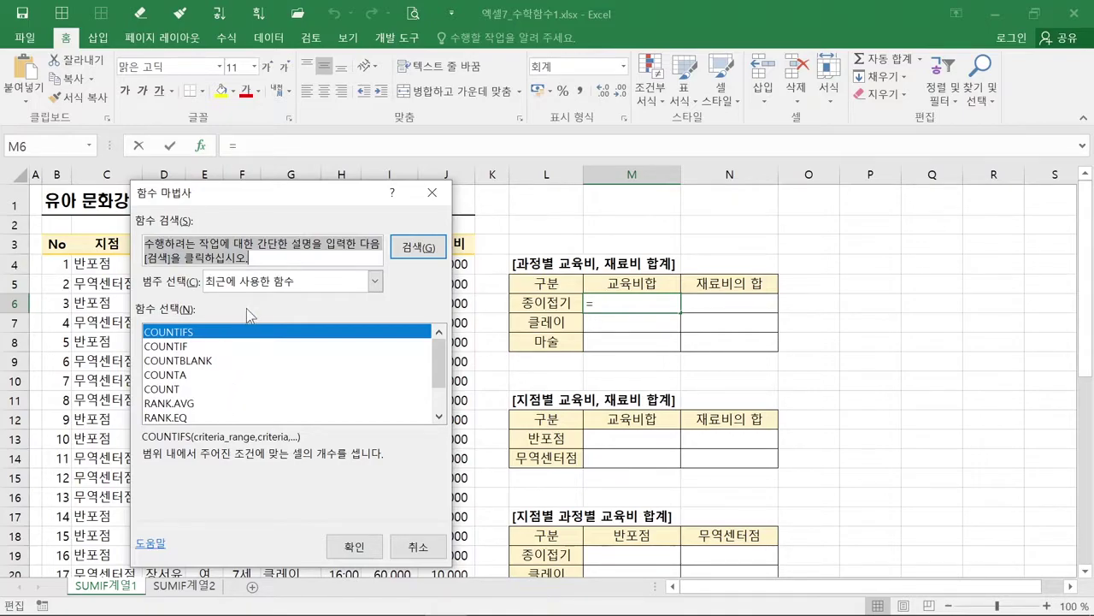
{"action": "left_click", "coordinate": [256, 283]}
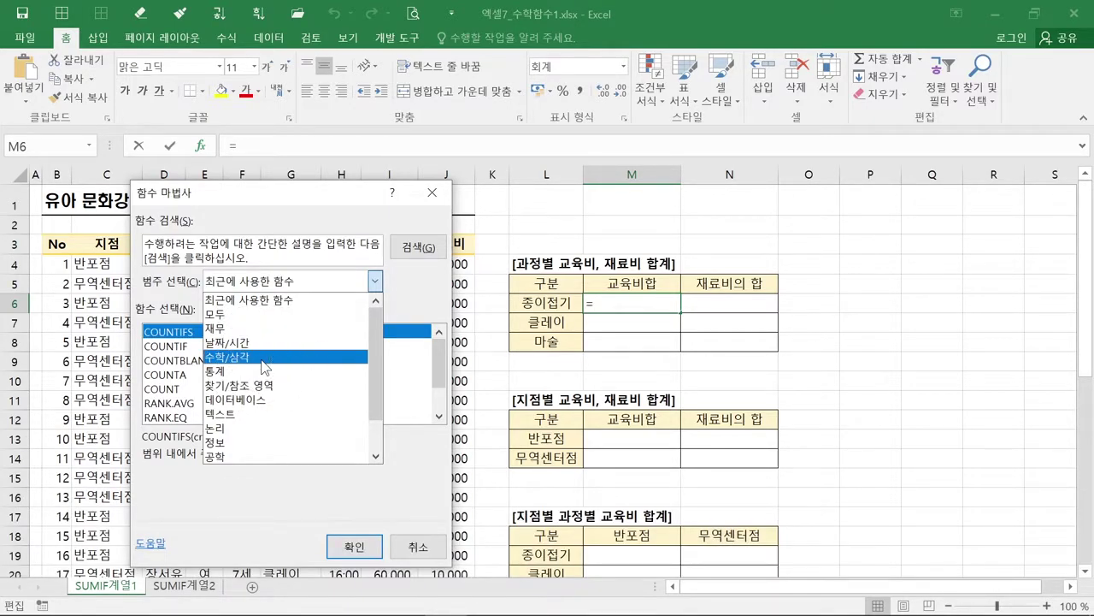
{"action": "left_click", "coordinate": [265, 366]}
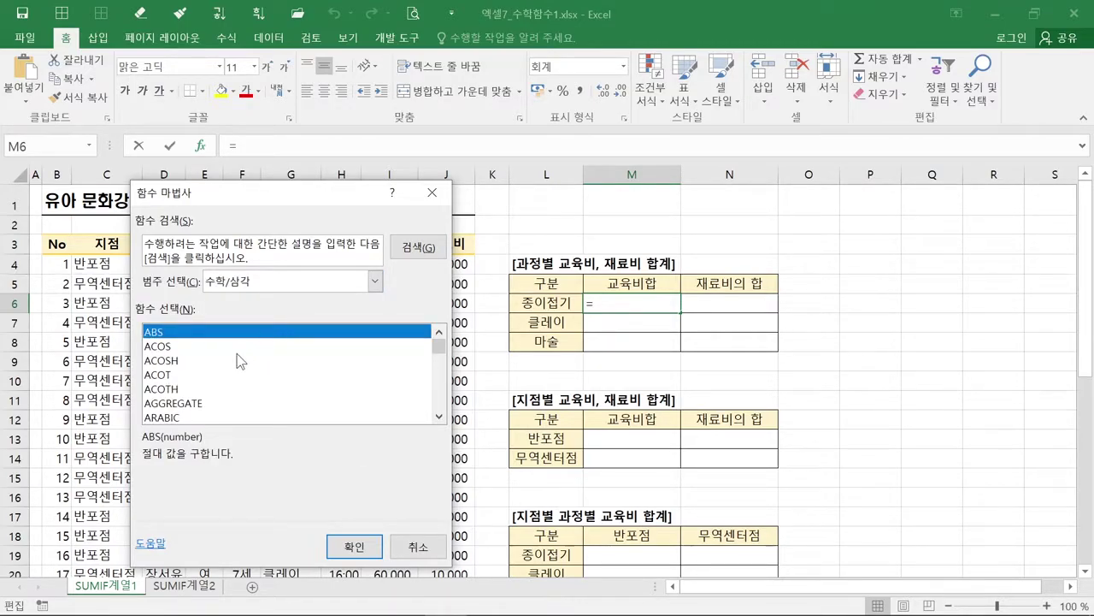
{"action": "scroll", "coordinate": [241, 361], "scroll_direction": "down", "scroll_amount": 14}
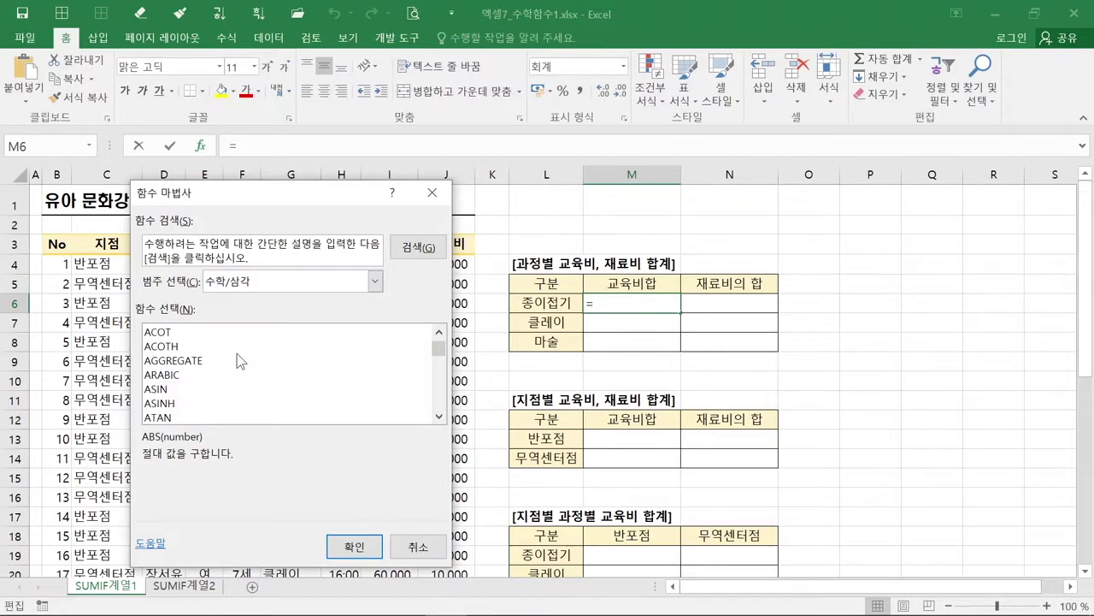
{"action": "scroll", "coordinate": [240, 361], "scroll_direction": "down", "scroll_amount": 5}
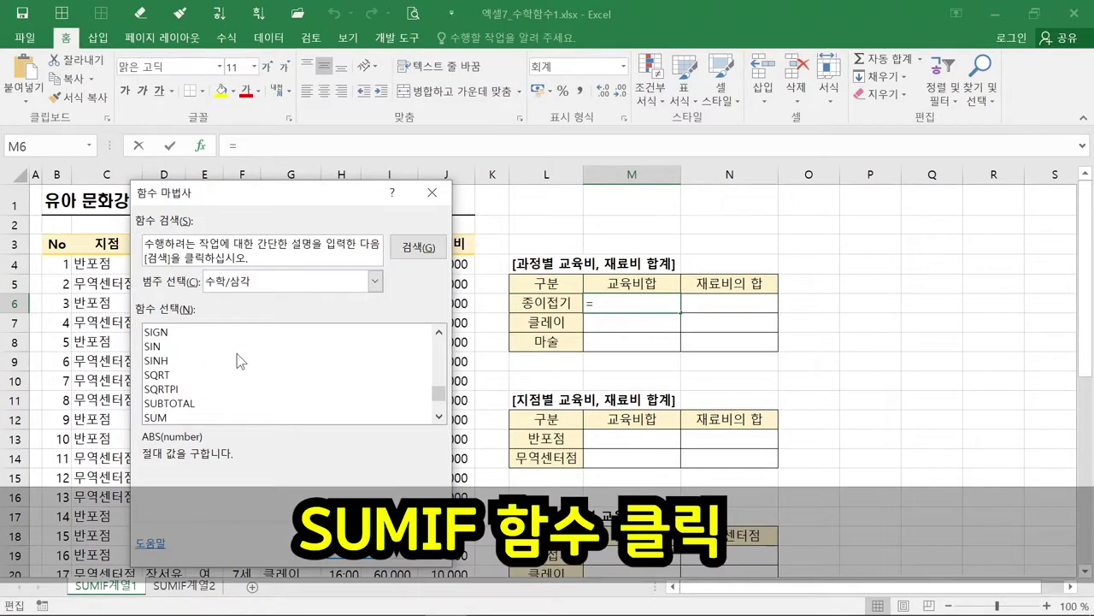
{"action": "scroll", "coordinate": [241, 361], "scroll_direction": "down", "scroll_amount": 1}
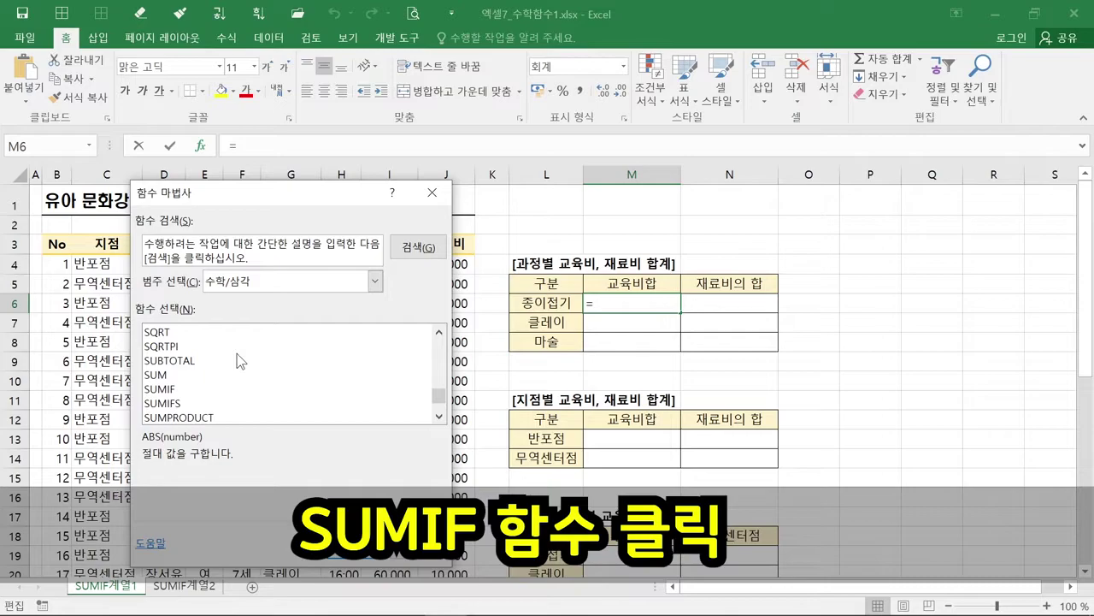
{"action": "left_click", "coordinate": [173, 391]}
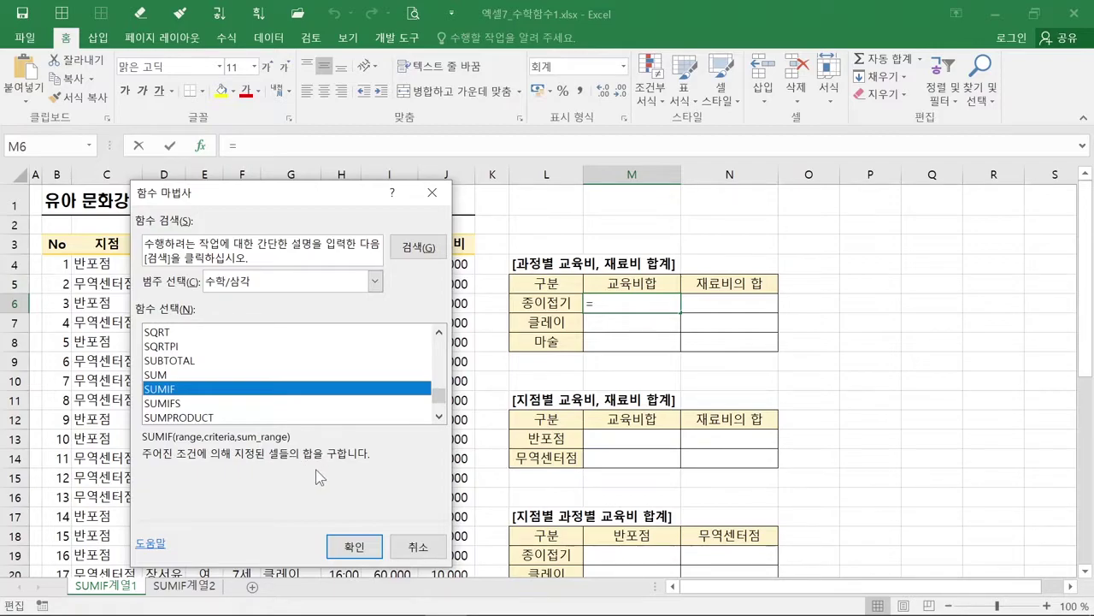
{"action": "left_click", "coordinate": [356, 546]}
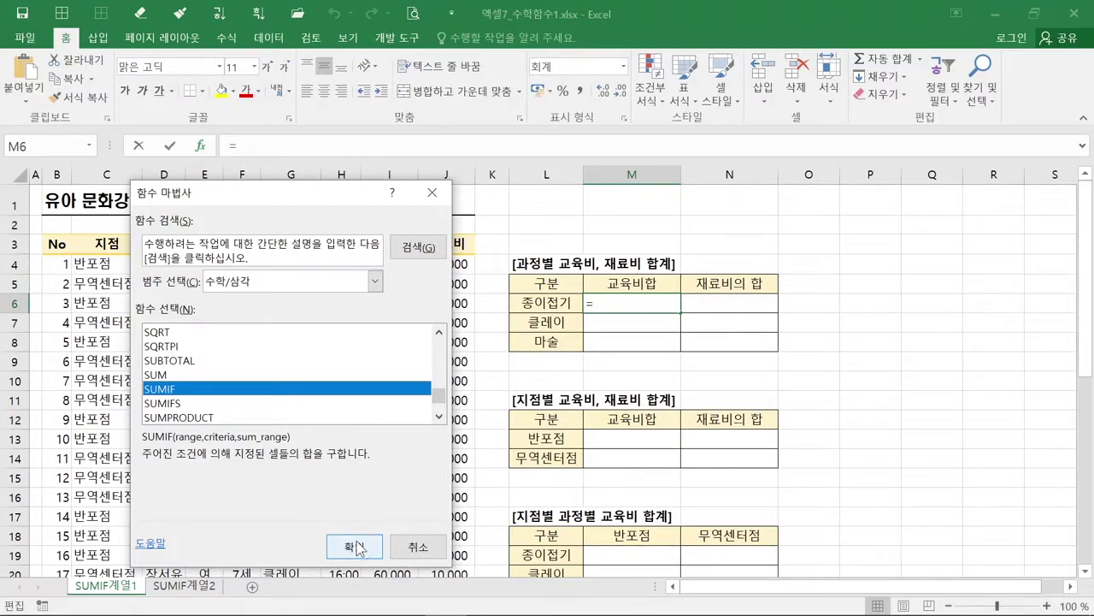
{"action": "left_click", "coordinate": [356, 546]}
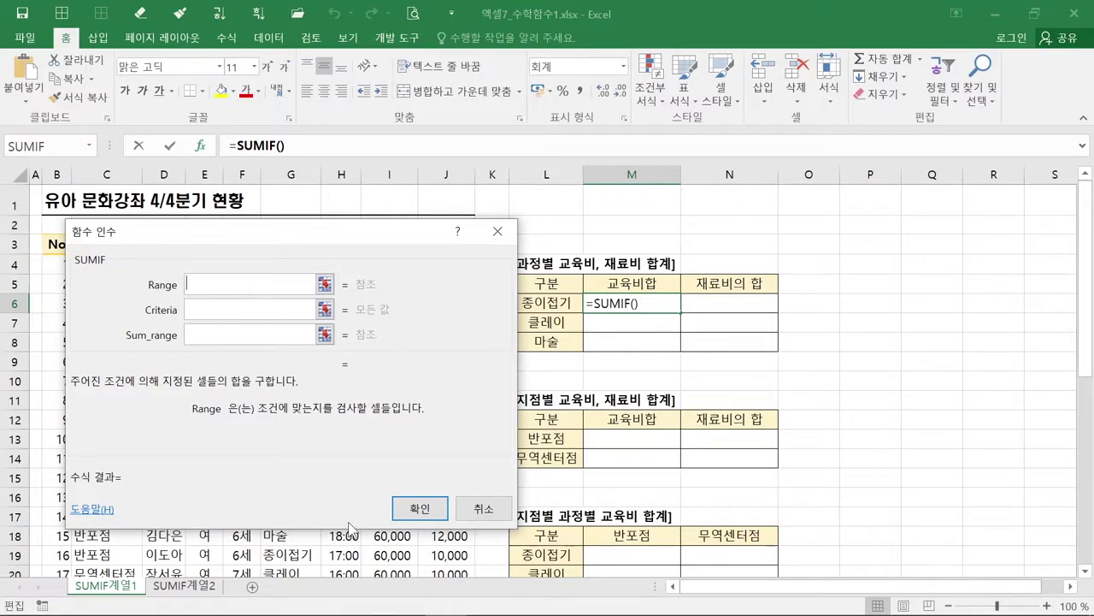
Set the SUMIF Range argument to the 과정명 cells G4:G33, moving the arguments dialog off the data table.
{"action": "left_click", "coordinate": [206, 284]}
{"action": "left_click", "coordinate": [206, 284]}
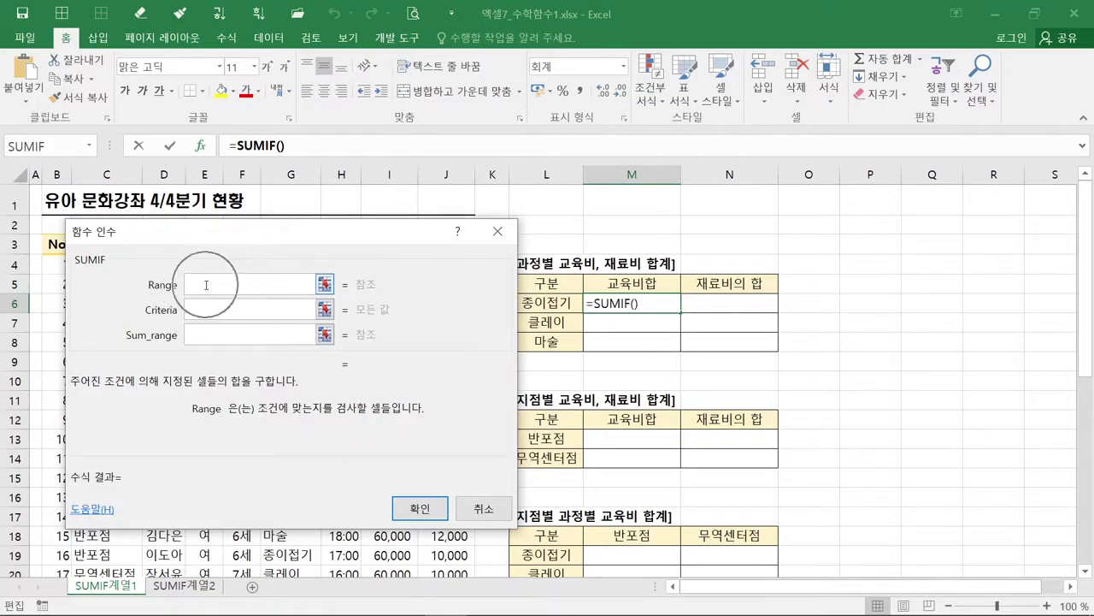
{"action": "left_click", "coordinate": [206, 284]}
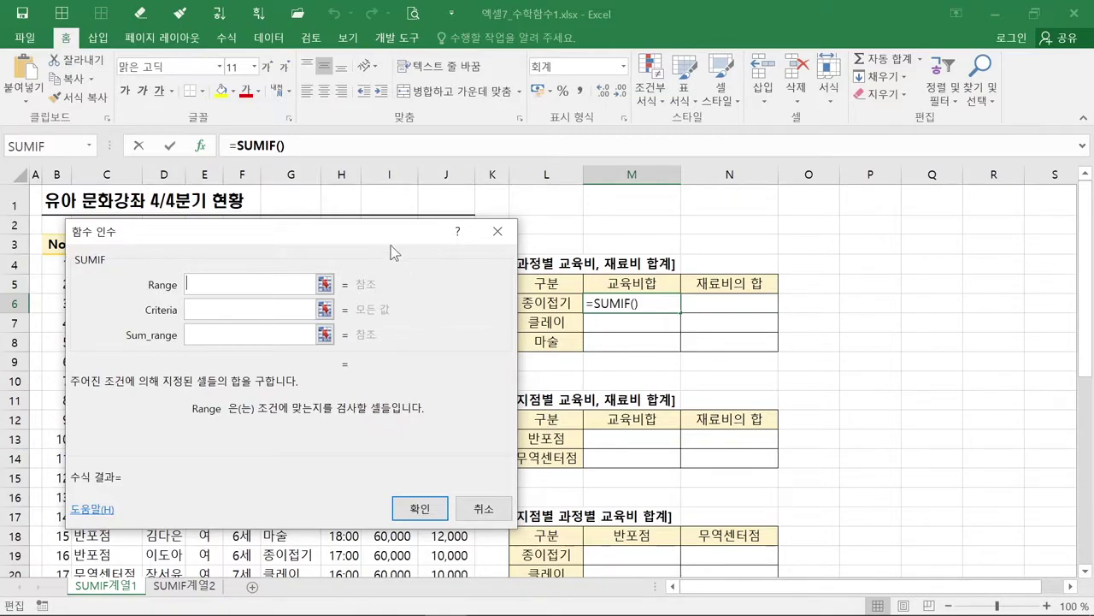
{"action": "left_click_drag", "start_coordinate": [388, 239], "coordinate": [362, 239]}
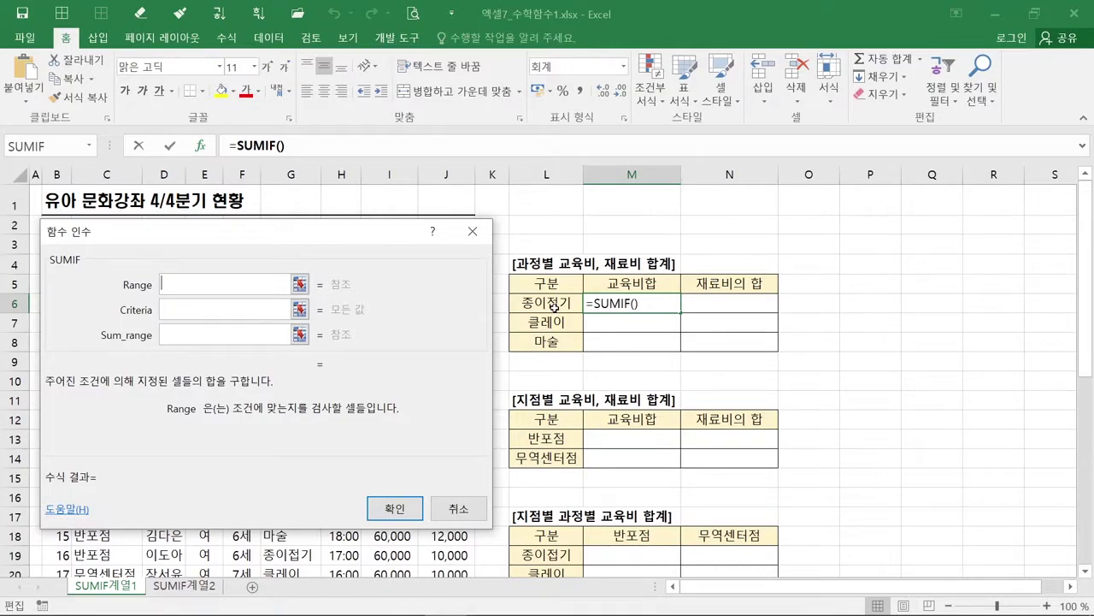
{"action": "left_click_drag", "start_coordinate": [350, 238], "coordinate": [953, 238]}
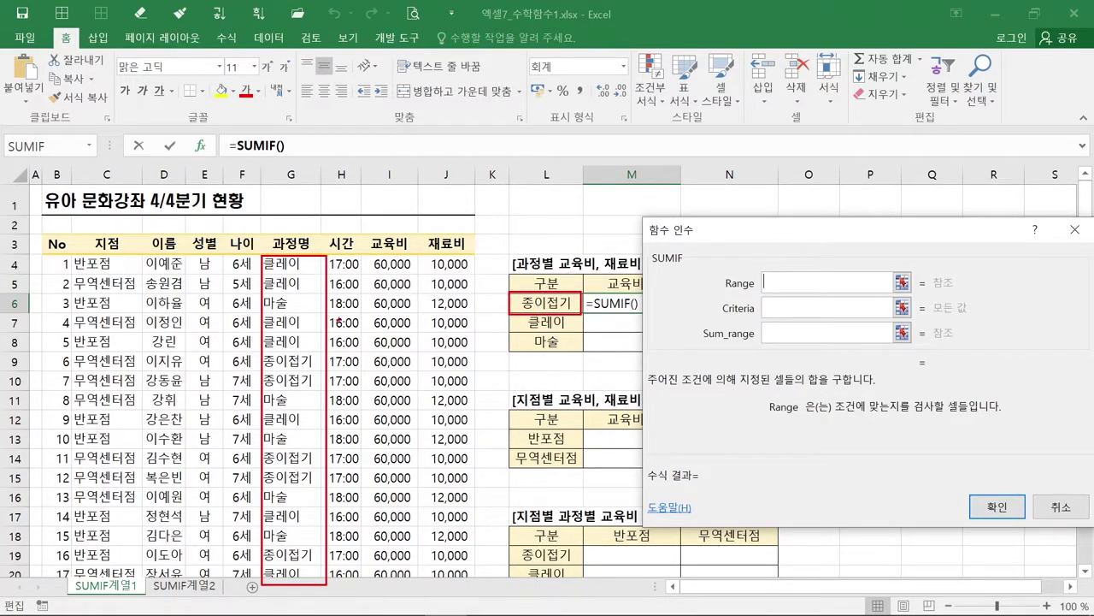
{"action": "mouse_move", "coordinate": [296, 239]}
{"action": "left_mouse_down"}
{"action": "mouse_move", "coordinate": [307, 254]}
{"action": "mouse_move", "coordinate": [328, 231]}
{"action": "left_mouse_up"}
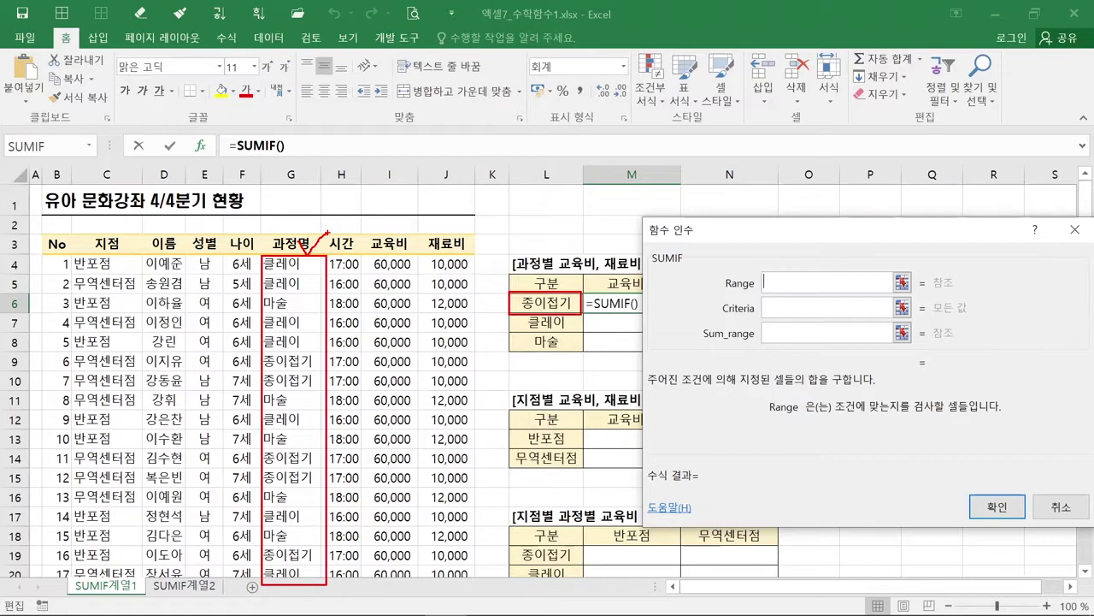
{"action": "key", "text": "Escape"}
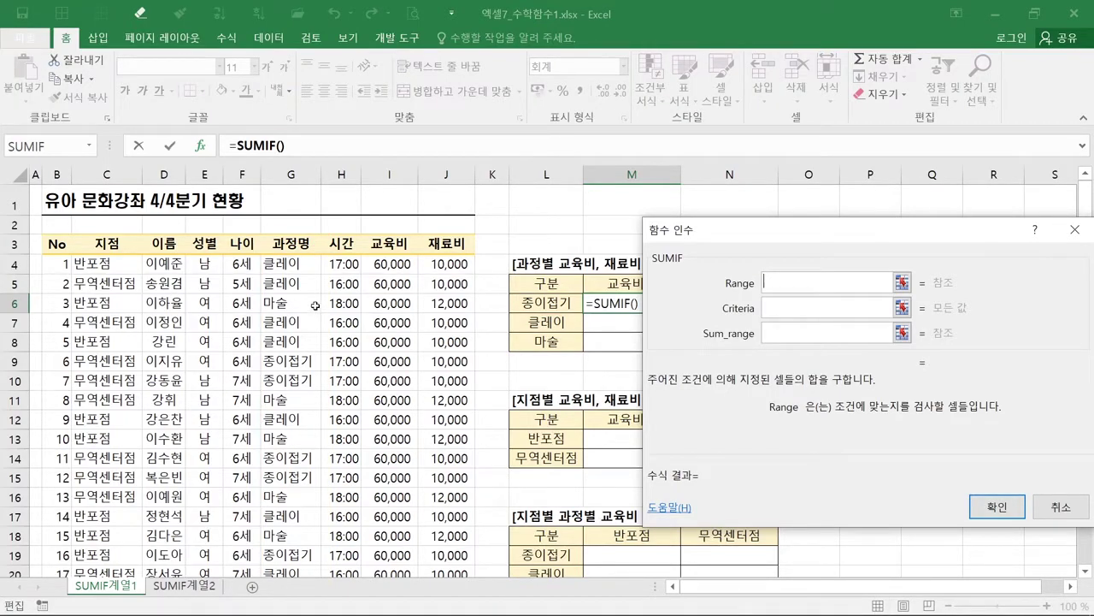
{"action": "left_click_drag", "start_coordinate": [299, 266], "coordinate": [304, 542]}
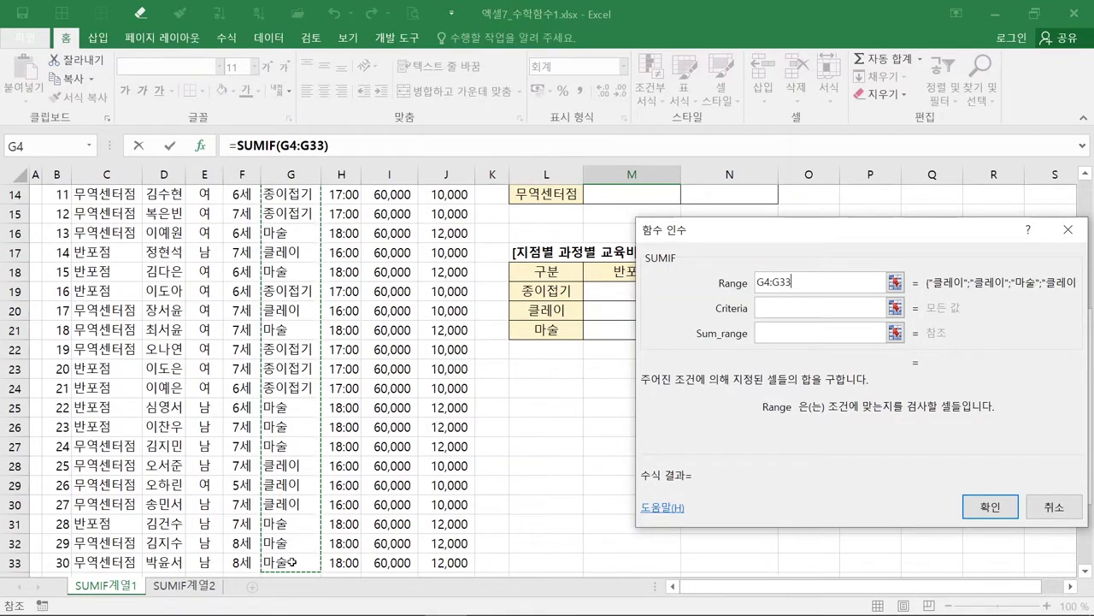
Set the SUMIF Criteria argument to cell L6, the 종이접기 label in the course summary table.
{"action": "left_click", "coordinate": [784, 309]}
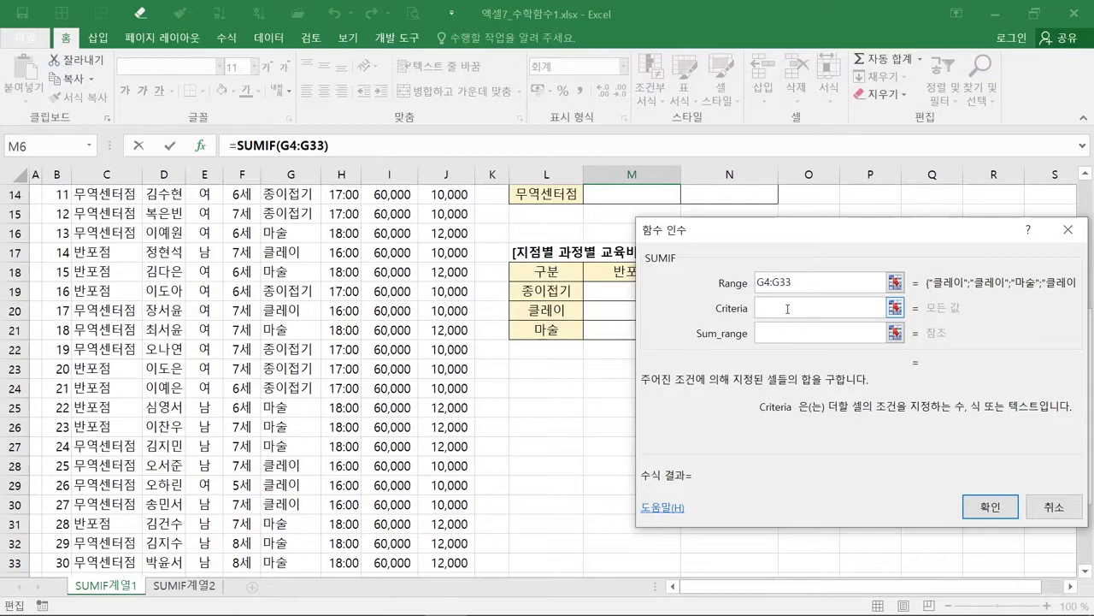
{"action": "scroll", "coordinate": [697, 315], "scroll_direction": "up", "scroll_amount": 4}
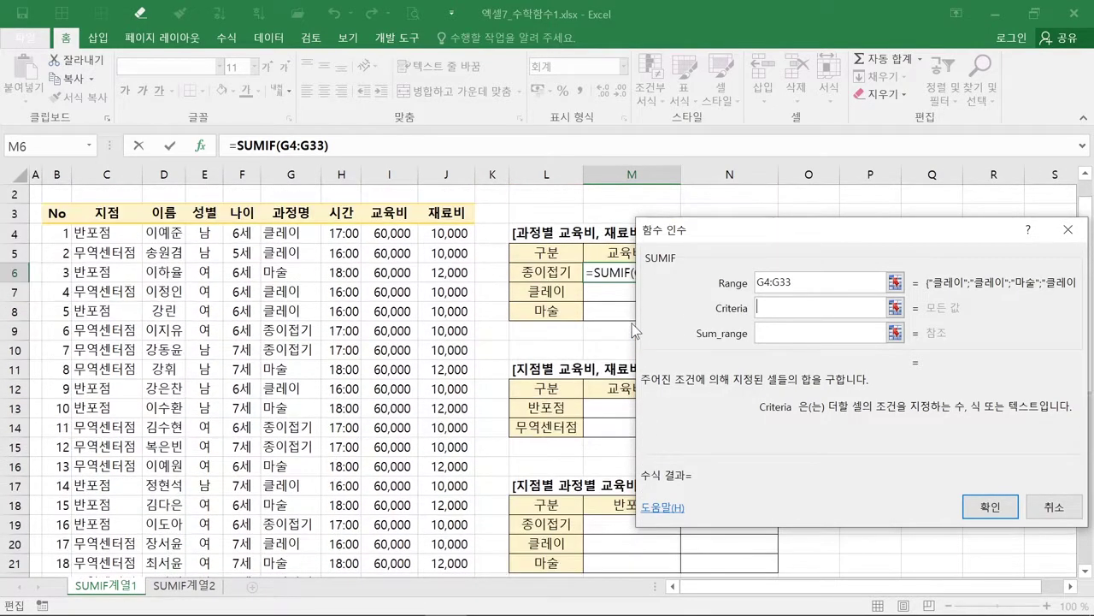
{"action": "left_click", "coordinate": [566, 274]}
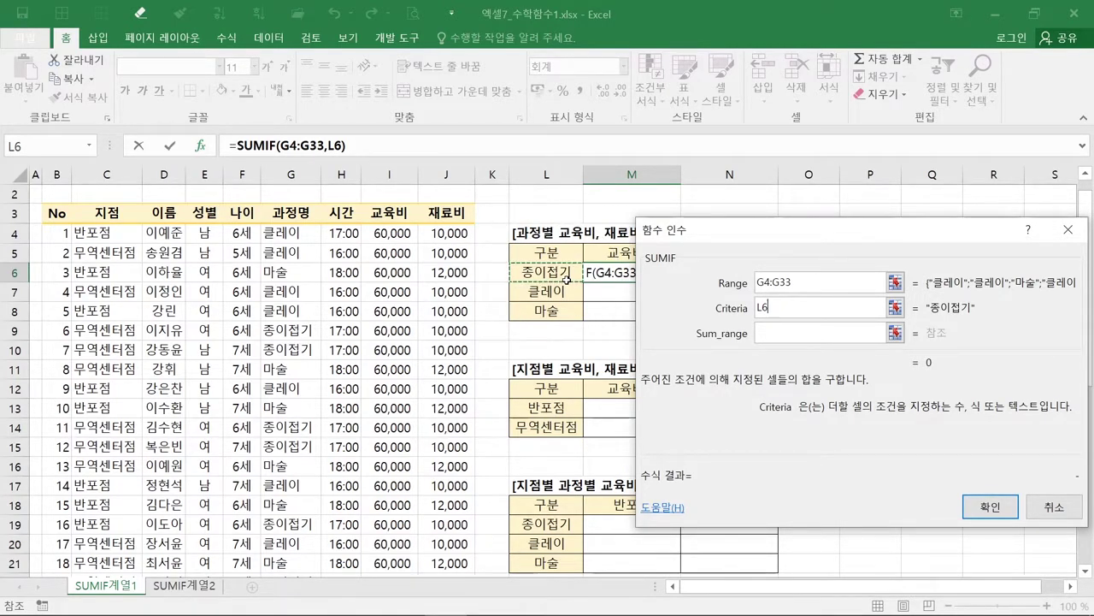
{"action": "mouse_move", "coordinate": [259, 226]}
{"action": "left_mouse_down"}
{"action": "mouse_move", "coordinate": [317, 429]}
{"action": "mouse_move", "coordinate": [317, 587]}
{"action": "left_mouse_up"}
{"action": "mouse_move", "coordinate": [248, 321]}
{"action": "left_mouse_down"}
{"action": "mouse_move", "coordinate": [256, 335]}
{"action": "mouse_move", "coordinate": [268, 319]}
{"action": "mouse_move", "coordinate": [265, 353]}
{"action": "left_mouse_up"}
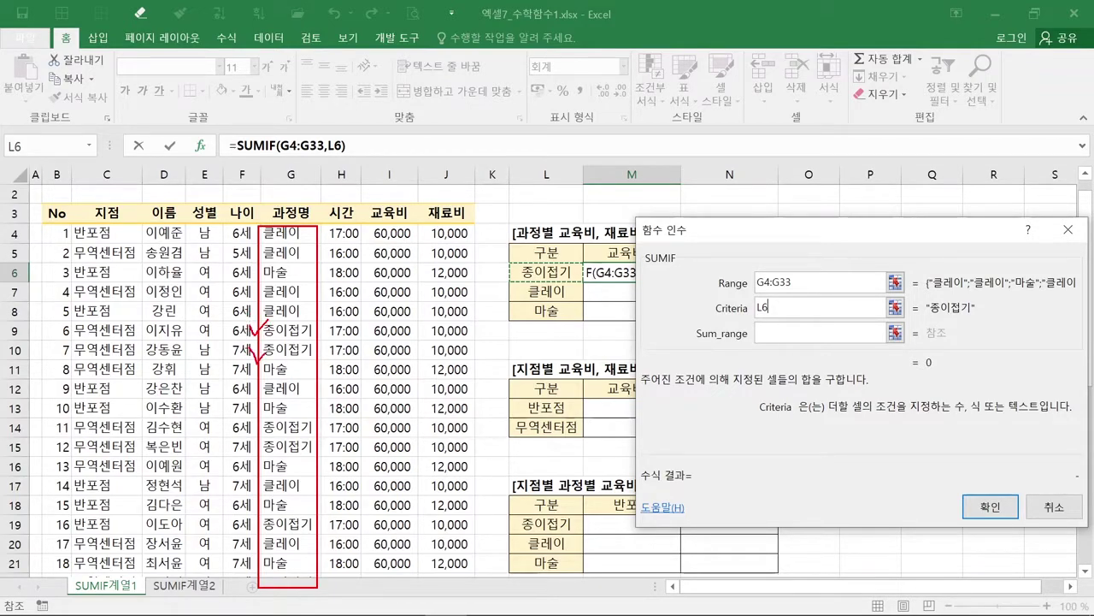
{"action": "mouse_move", "coordinate": [252, 424]}
{"action": "left_mouse_down"}
{"action": "mouse_move", "coordinate": [273, 423]}
{"action": "mouse_move", "coordinate": [268, 442]}
{"action": "left_mouse_up"}
{"action": "mouse_move", "coordinate": [255, 523]}
{"action": "left_mouse_down"}
{"action": "mouse_move", "coordinate": [261, 532]}
{"action": "mouse_move", "coordinate": [280, 523]}
{"action": "left_mouse_up"}
{"action": "key", "text": "Escape"}
Set the SUMIF Sum_range argument to the 교육비 cells I4:I33.
{"action": "left_click", "coordinate": [764, 332]}
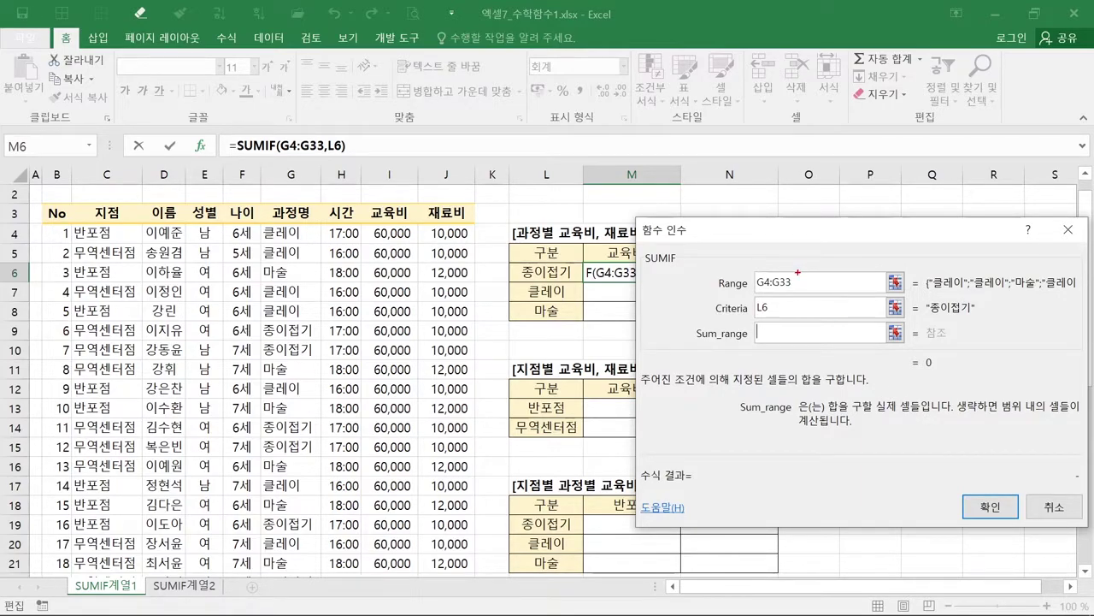
{"action": "left_click_drag", "start_coordinate": [809, 291], "coordinate": [831, 276]}
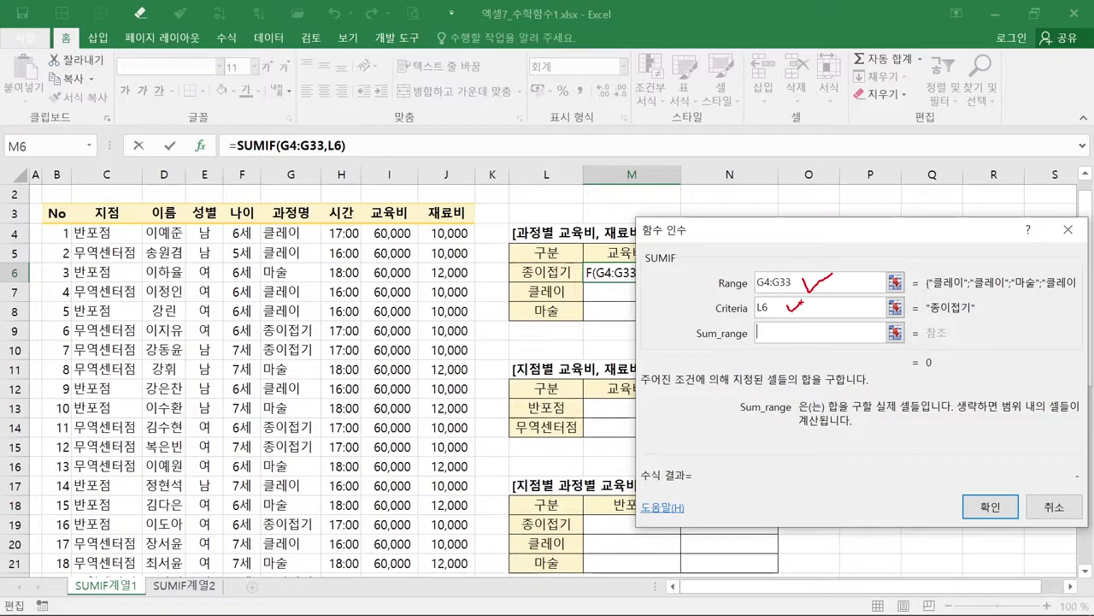
{"action": "key", "text": "Escape"}
{"action": "left_click_drag", "start_coordinate": [767, 241], "coordinate": [799, 243]}
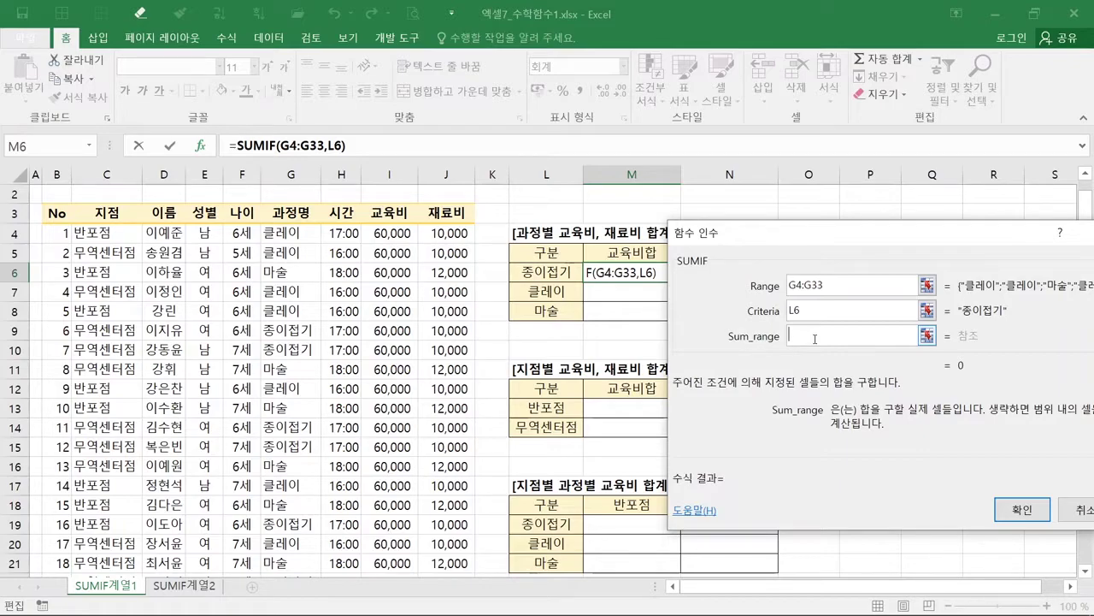
{"action": "left_click", "coordinate": [398, 233]}
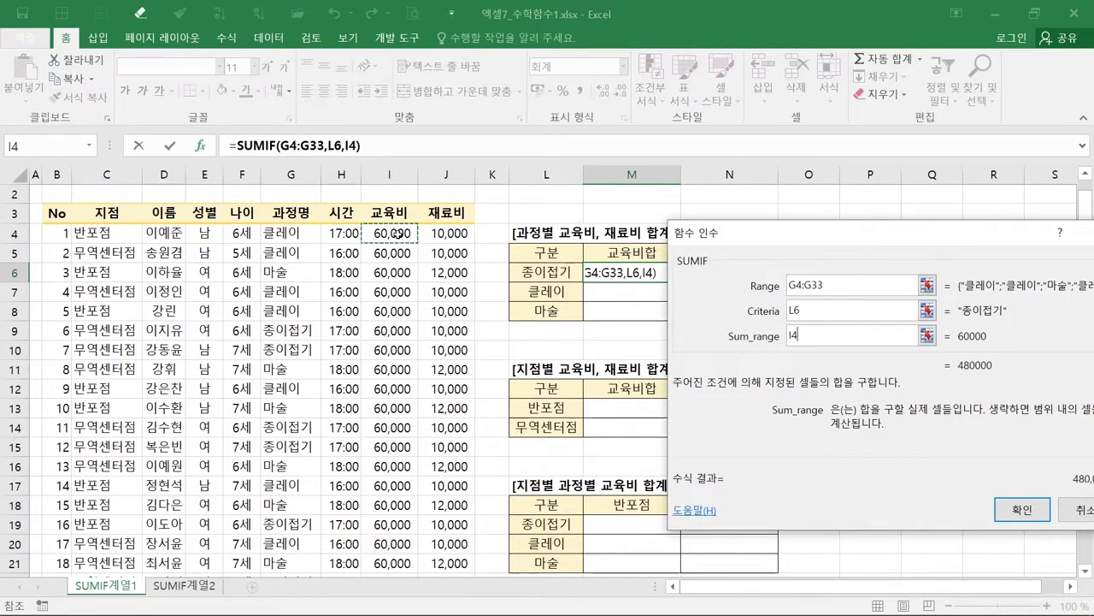
{"action": "left_click_drag", "start_coordinate": [398, 232], "coordinate": [406, 547]}
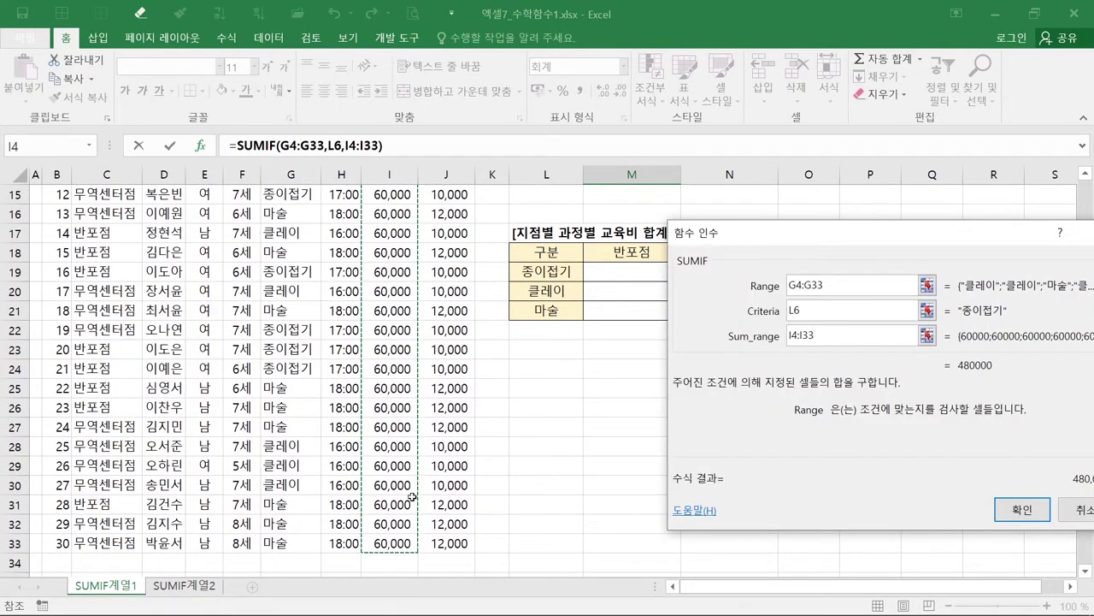
{"action": "left_click", "coordinate": [830, 336]}
{"action": "scroll", "coordinate": [415, 452], "scroll_direction": "up", "scroll_amount": 5}
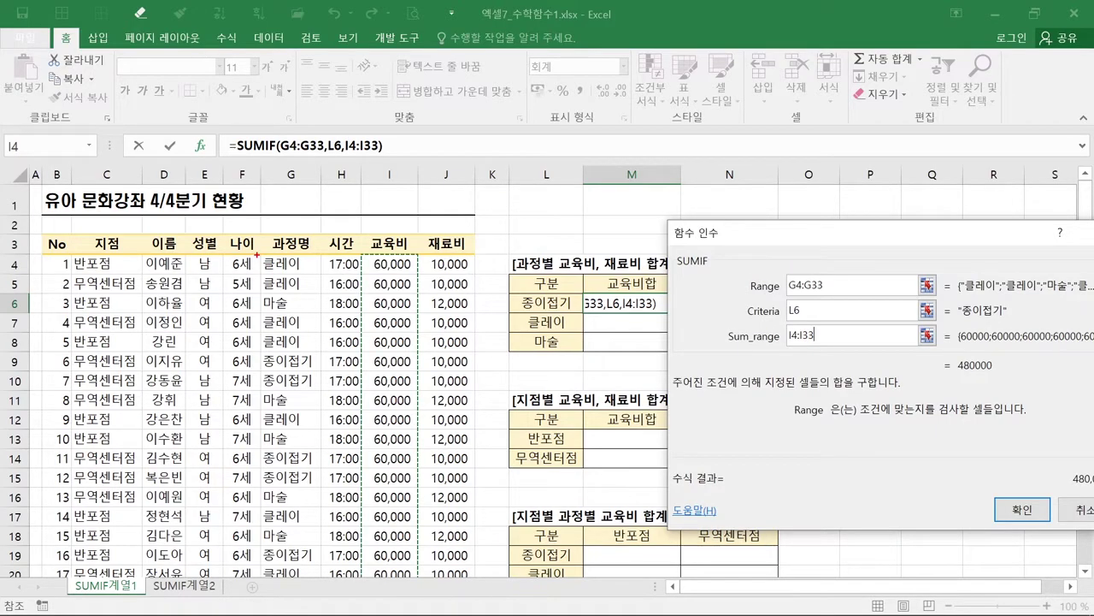
{"action": "mouse_move", "coordinate": [261, 256]}
{"action": "left_mouse_down"}
{"action": "mouse_move", "coordinate": [322, 402]}
{"action": "mouse_move", "coordinate": [321, 583]}
{"action": "left_mouse_up"}
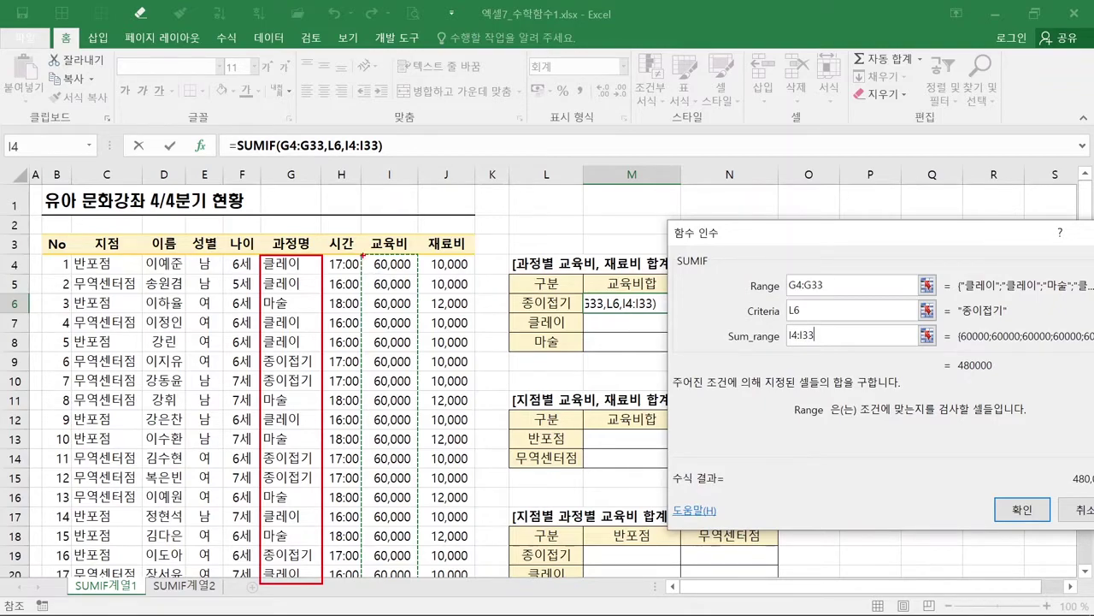
{"action": "mouse_move", "coordinate": [362, 255]}
{"action": "left_mouse_down"}
{"action": "mouse_move", "coordinate": [410, 346]}
{"action": "mouse_move", "coordinate": [417, 584]}
{"action": "left_mouse_up"}
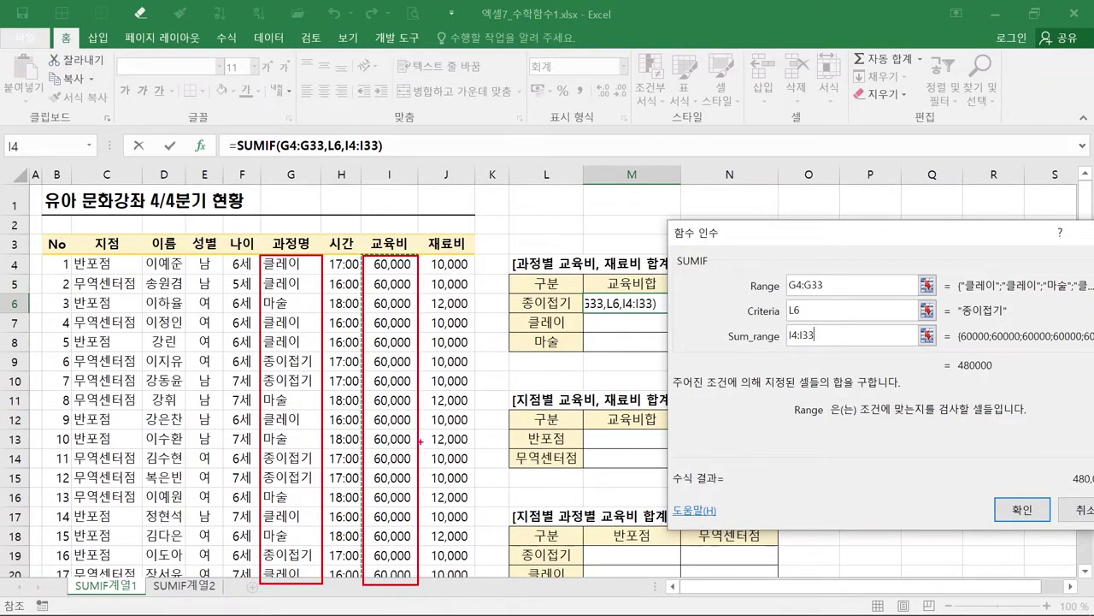
{"action": "left_click_drag", "start_coordinate": [254, 350], "coordinate": [421, 390]}
{"action": "mouse_move", "coordinate": [257, 448]}
{"action": "left_mouse_down"}
{"action": "mouse_move", "coordinate": [295, 470]}
{"action": "mouse_move", "coordinate": [420, 487]}
{"action": "left_mouse_up"}
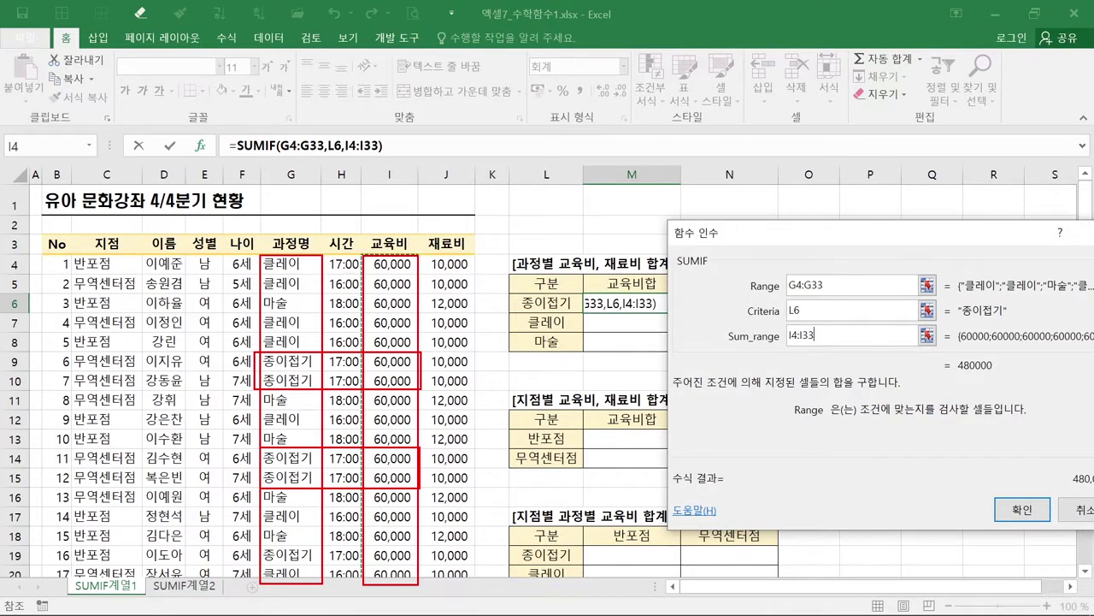
{"action": "key", "text": "Escape"}
{"action": "scroll", "coordinate": [414, 451], "scroll_direction": "down", "scroll_amount": 1}
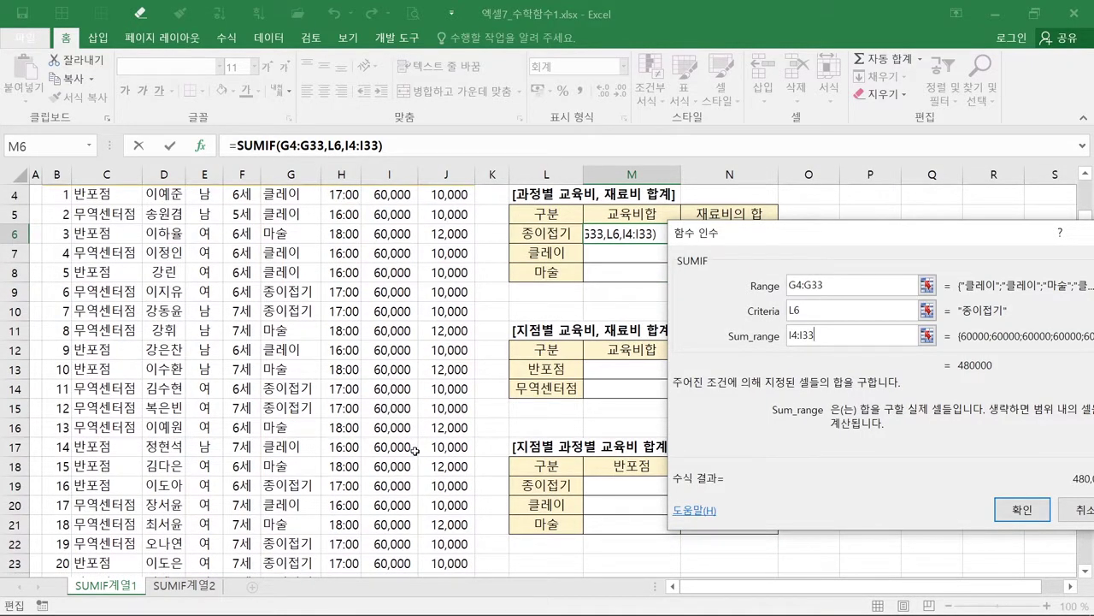
{"action": "scroll", "coordinate": [414, 450], "scroll_direction": "up", "scroll_amount": 1}
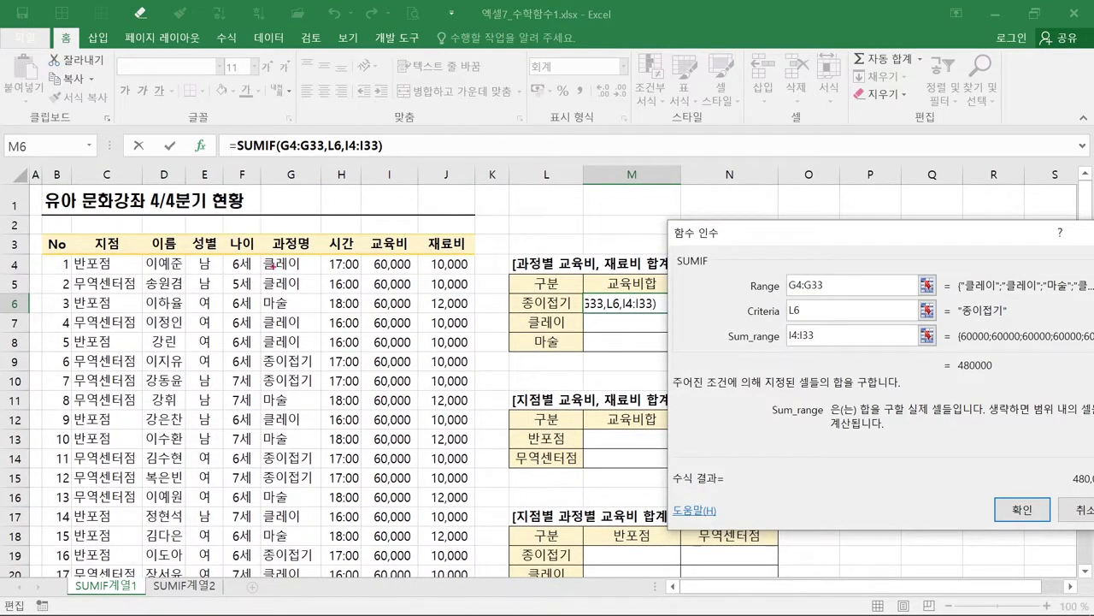
{"action": "mouse_move", "coordinate": [262, 255]}
{"action": "left_mouse_down"}
{"action": "mouse_move", "coordinate": [315, 488]}
{"action": "mouse_move", "coordinate": [318, 586]}
{"action": "left_mouse_up"}
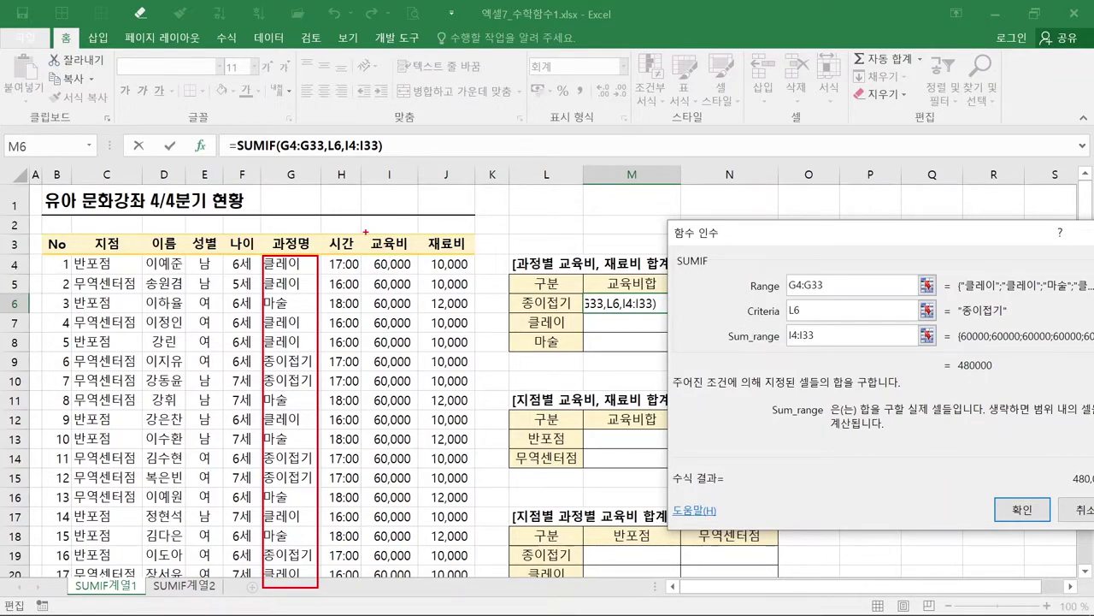
{"action": "mouse_move", "coordinate": [361, 235]}
{"action": "left_mouse_down"}
{"action": "mouse_move", "coordinate": [411, 376]}
{"action": "mouse_move", "coordinate": [418, 586]}
{"action": "left_mouse_up"}
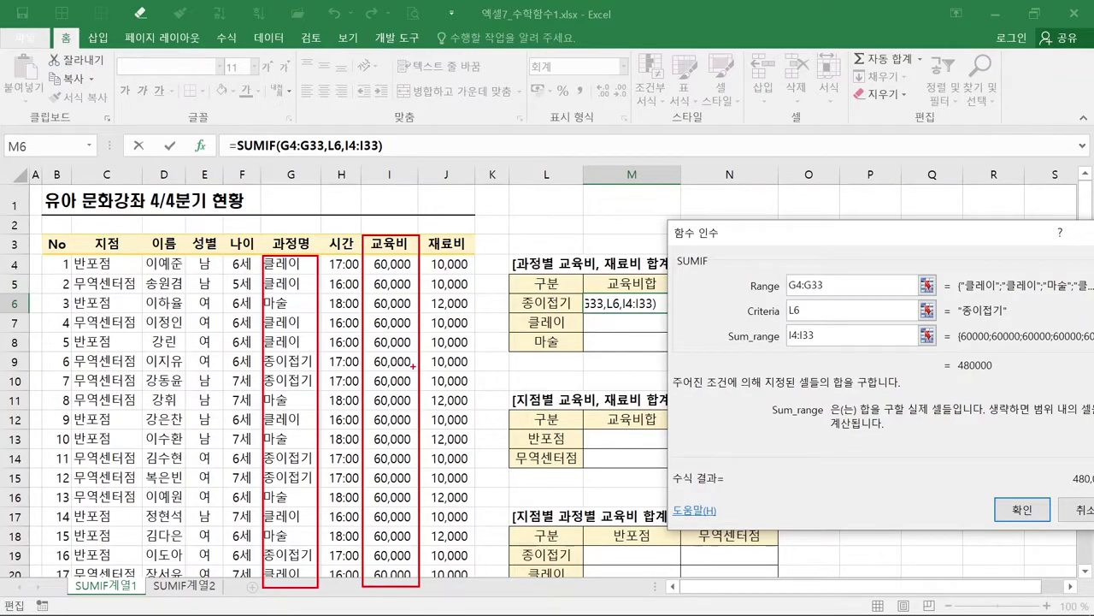
{"action": "left_click_drag", "start_coordinate": [396, 290], "coordinate": [258, 389]}
{"action": "left_click_drag", "start_coordinate": [272, 265], "coordinate": [377, 443]}
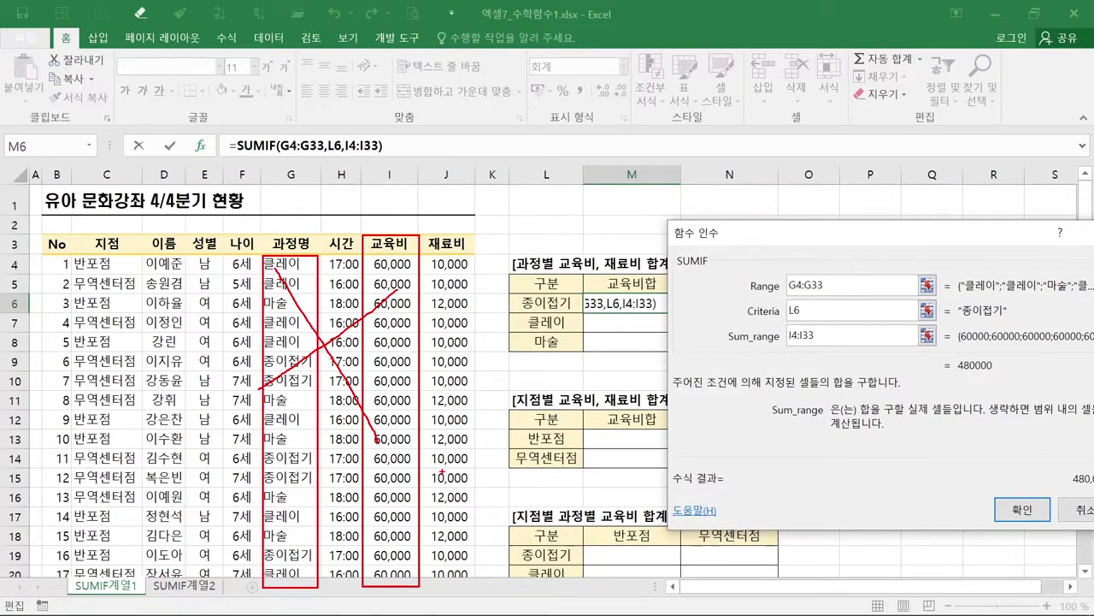
Confirm the SUMIF arguments to enter the 종이접기 교육비 total in M6.
{"action": "scroll", "coordinate": [414, 451], "scroll_direction": "down", "scroll_amount": 1}
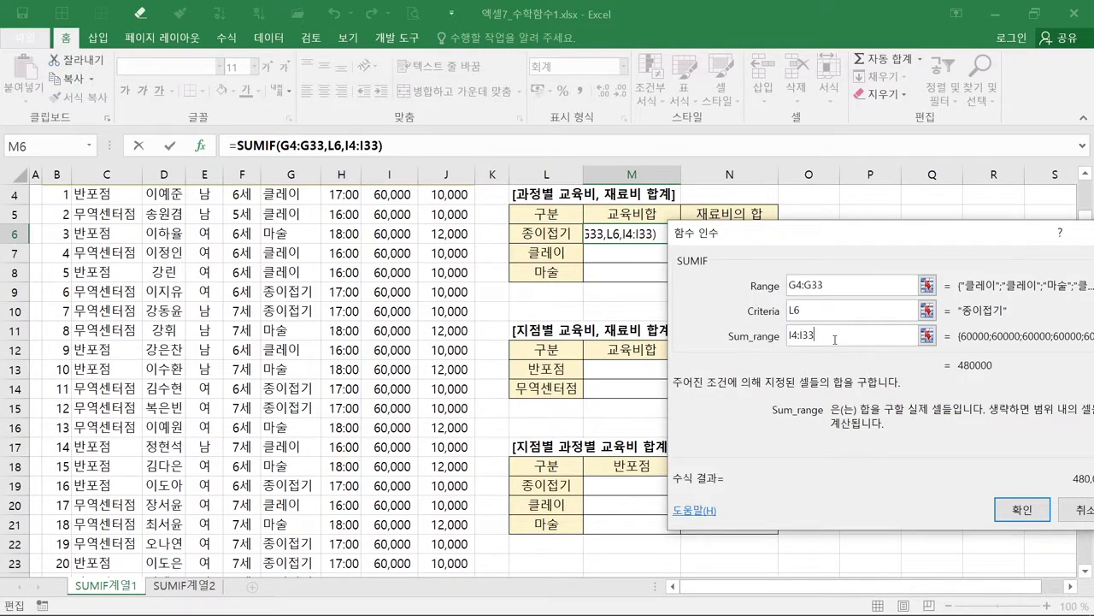
{"action": "left_click", "coordinate": [1006, 509]}
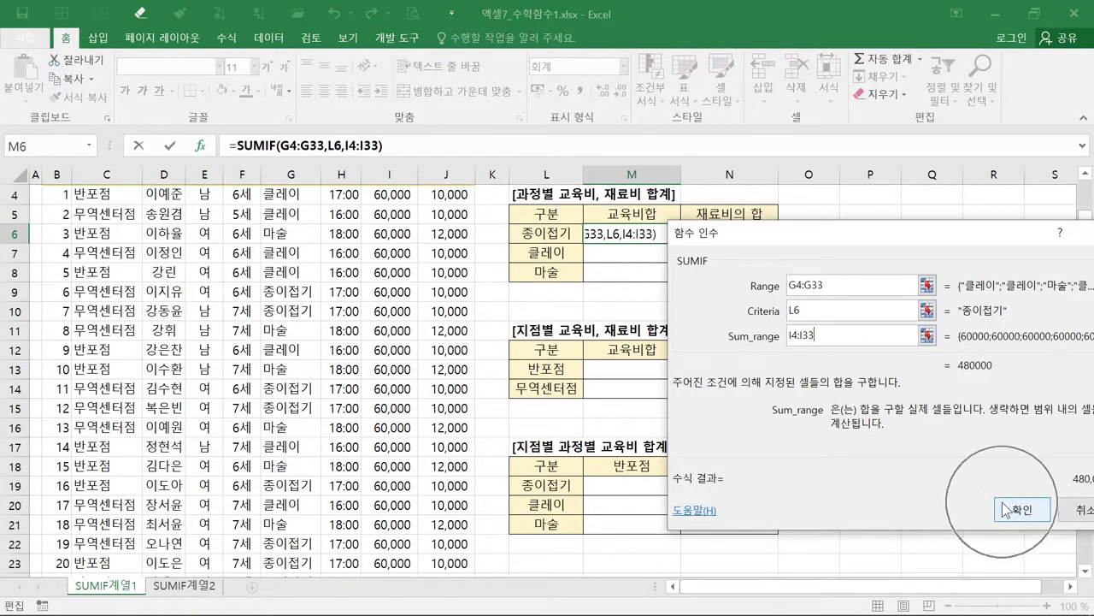
{"action": "left_click", "coordinate": [1006, 510]}
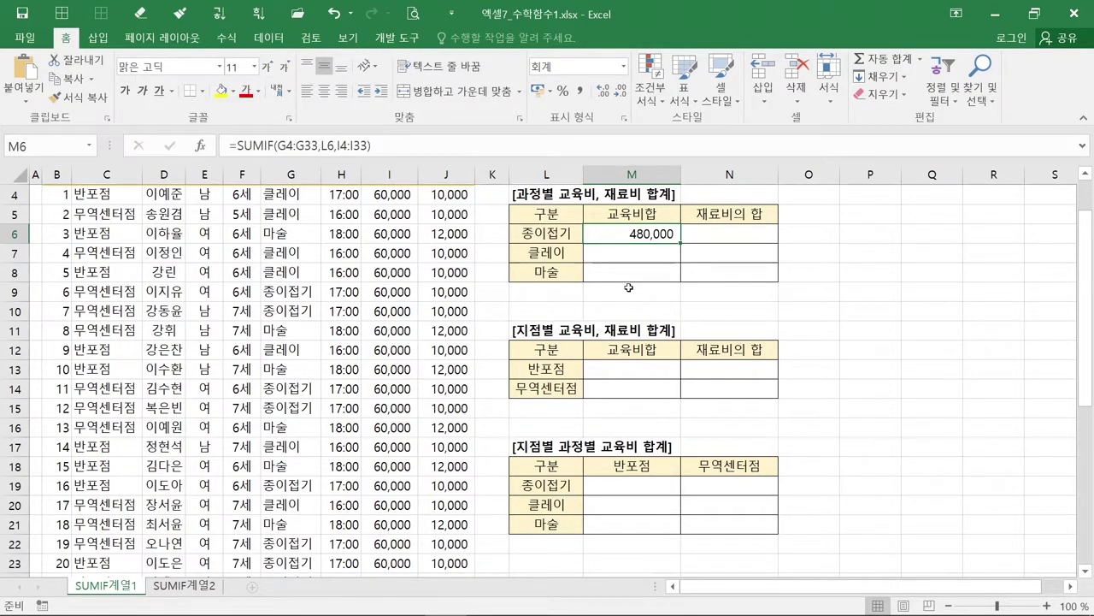
Insert a column before the 시간 column and inspect the 0/1 match flags in H4, H9 and H10.
{"action": "scroll", "coordinate": [628, 288], "scroll_direction": "up", "scroll_amount": 1}
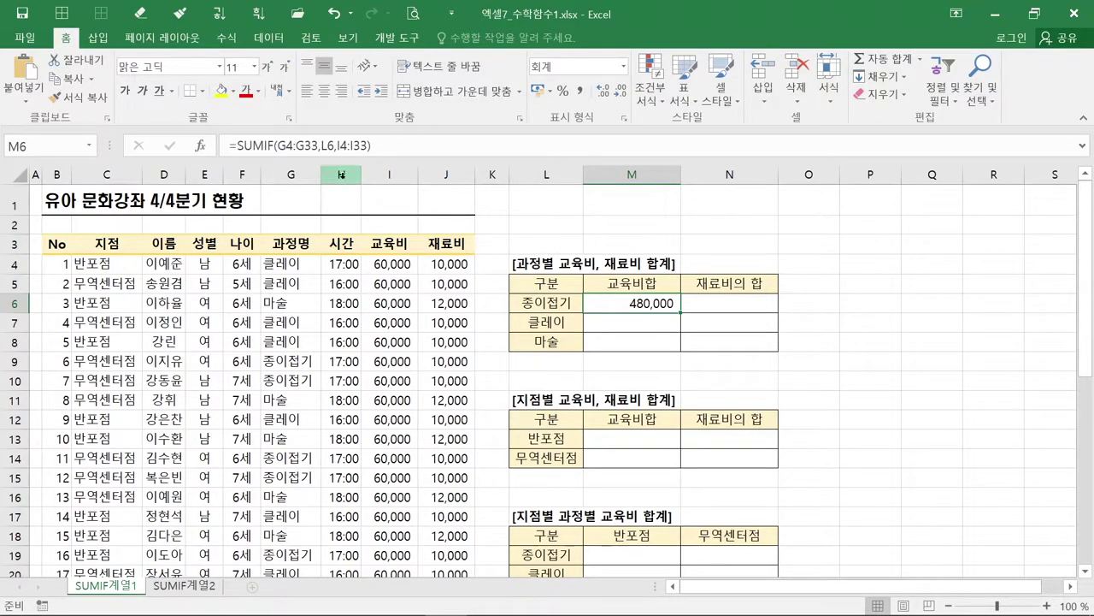
{"action": "left_click", "coordinate": [341, 174]}
{"action": "right_click", "coordinate": [341, 174]}
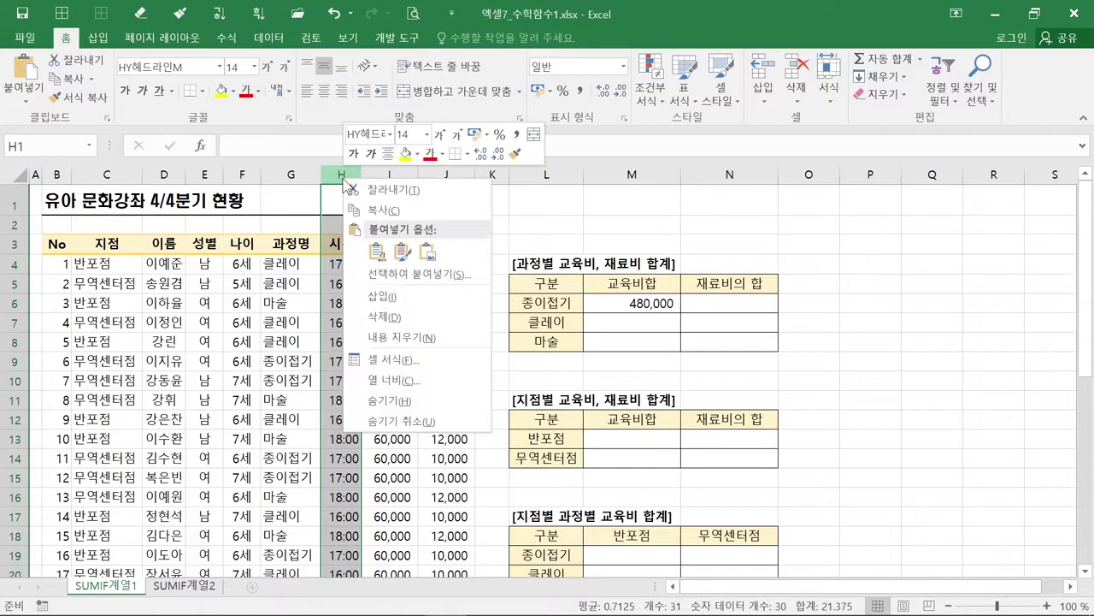
{"action": "left_click", "coordinate": [397, 297]}
{"action": "left_click", "coordinate": [358, 267]}
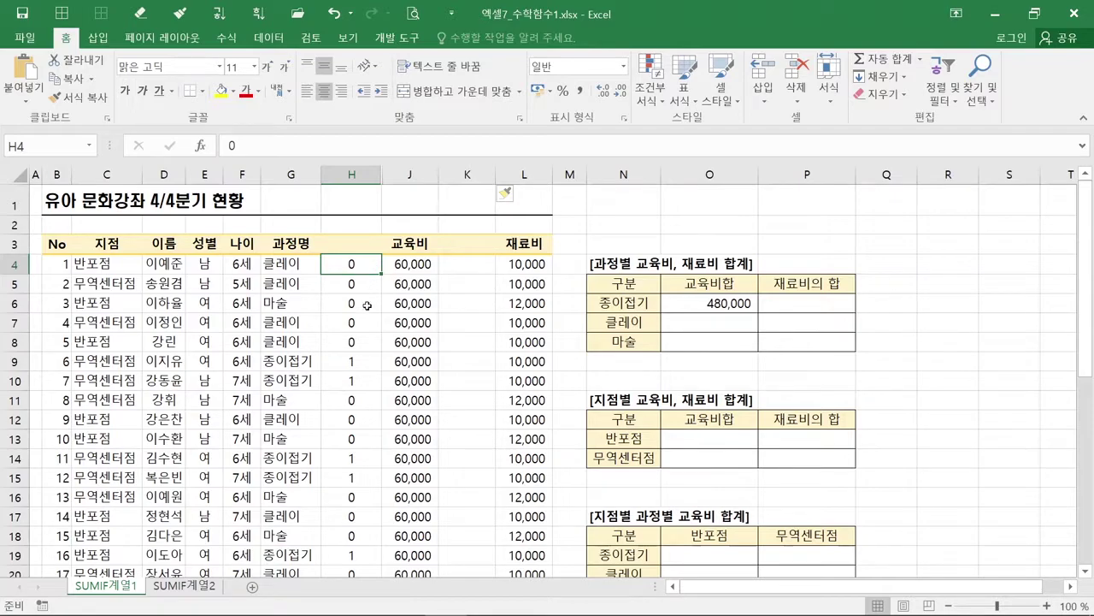
{"action": "left_click", "coordinate": [363, 366]}
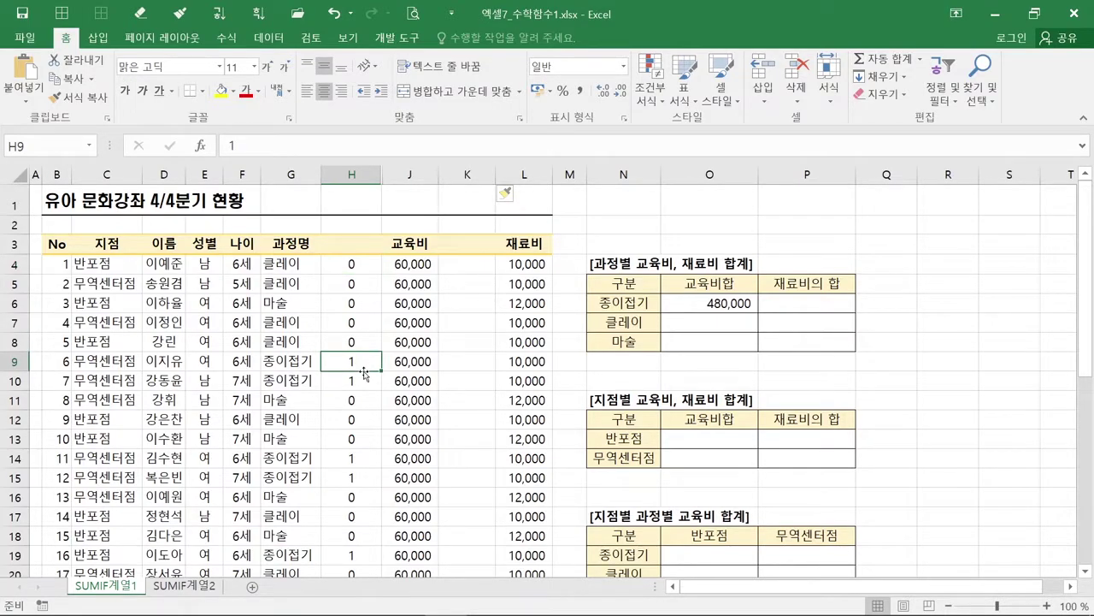
{"action": "left_click", "coordinate": [364, 382]}
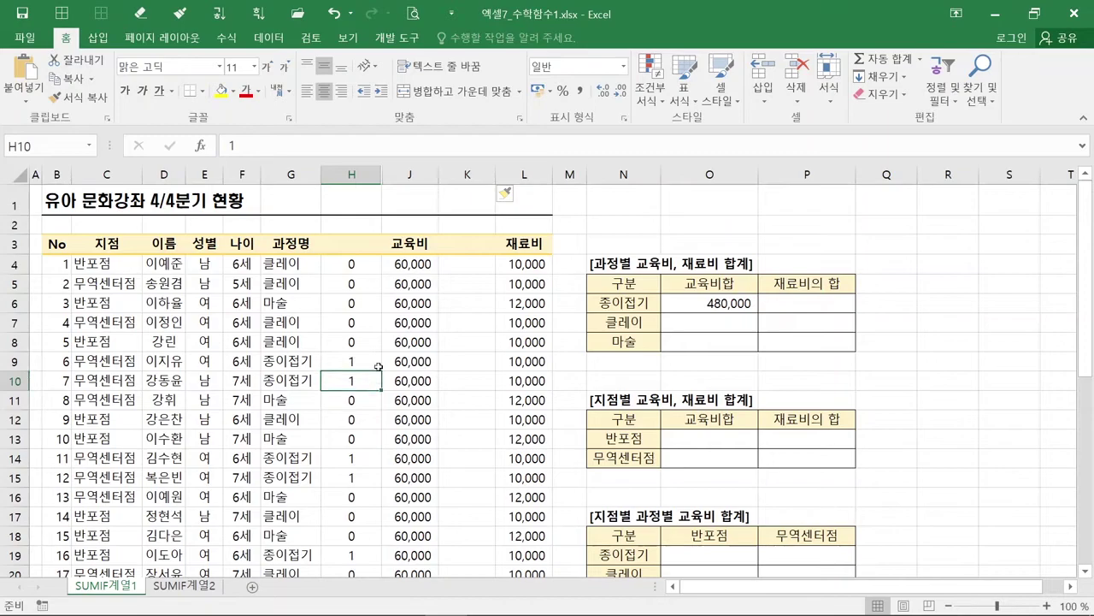
Enter =H4*J4 in K4 and fill it down the helper column beside 교육비.
{"action": "left_click", "coordinate": [470, 263]}
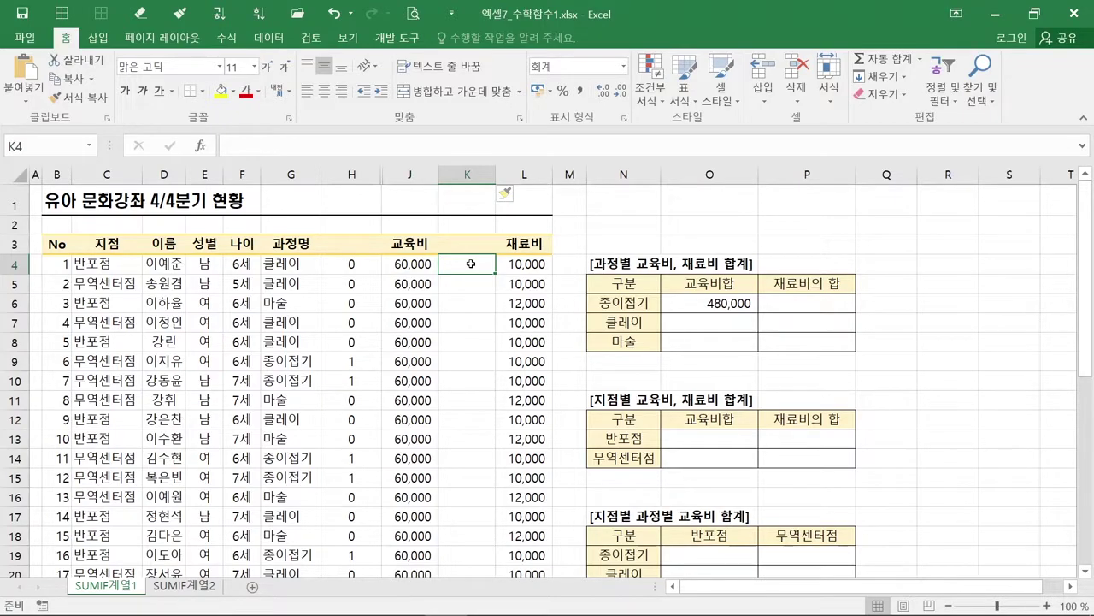
{"action": "type", "text": "="}
{"action": "left_click", "coordinate": [354, 266]}
{"action": "type", "text": "*"}
{"action": "left_click", "coordinate": [417, 268]}
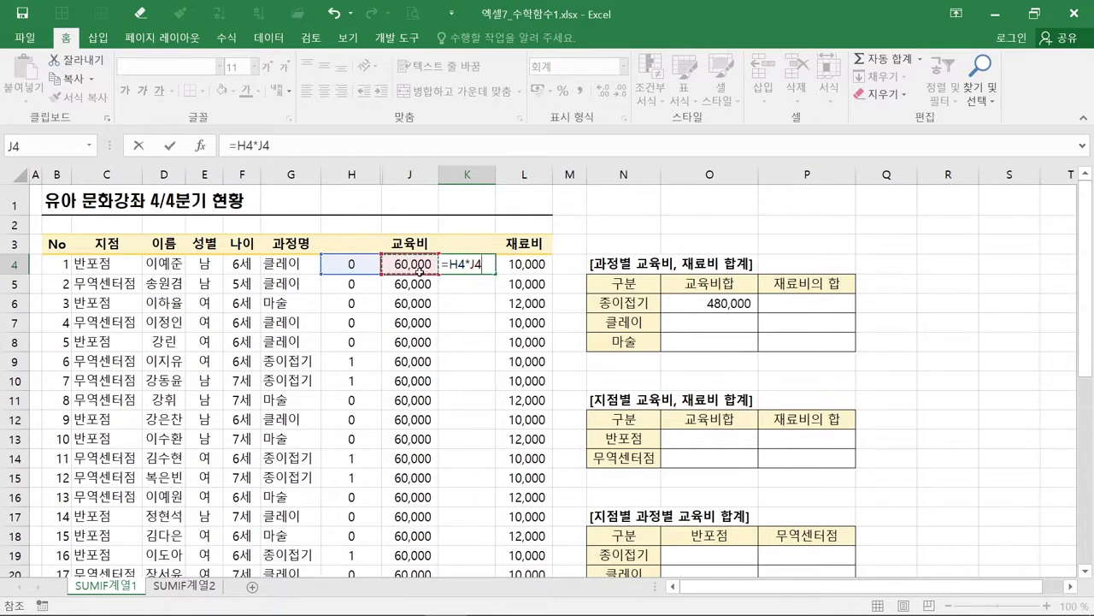
{"action": "key", "text": "Return"}
{"action": "left_click", "coordinate": [466, 268]}
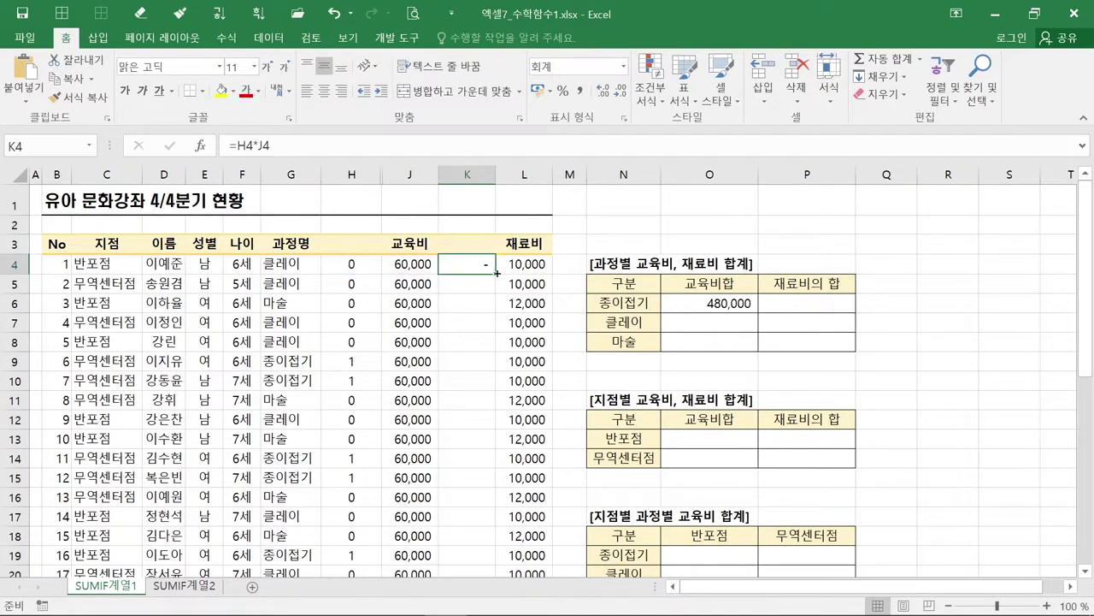
{"action": "left_click_drag", "start_coordinate": [496, 273], "coordinate": [492, 547]}
{"action": "scroll", "coordinate": [479, 482], "scroll_direction": "up", "scroll_amount": 2}
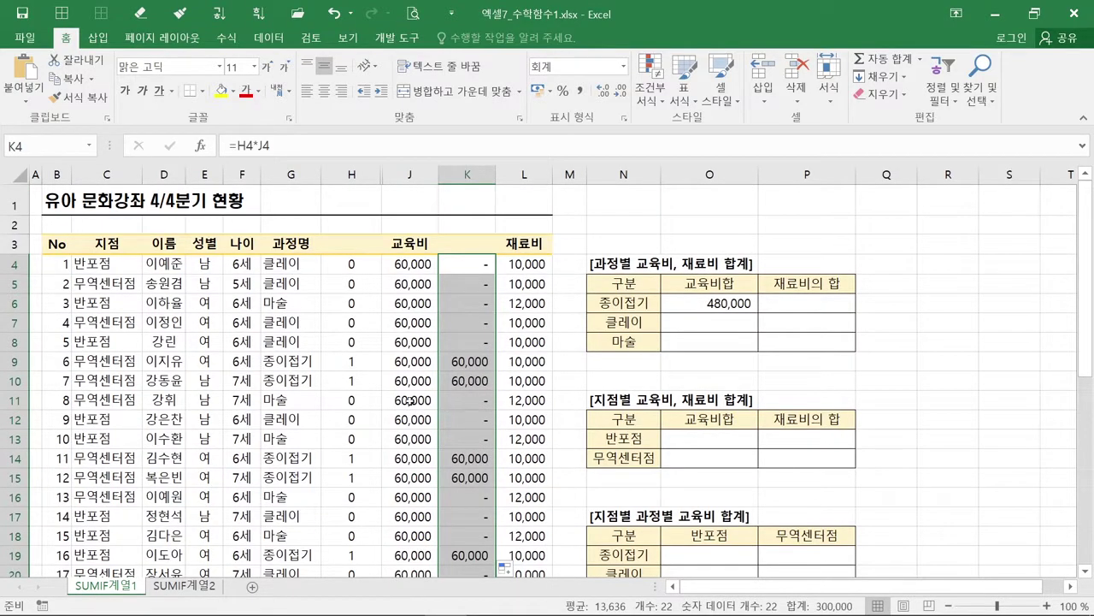
{"action": "left_click", "coordinate": [466, 361]}
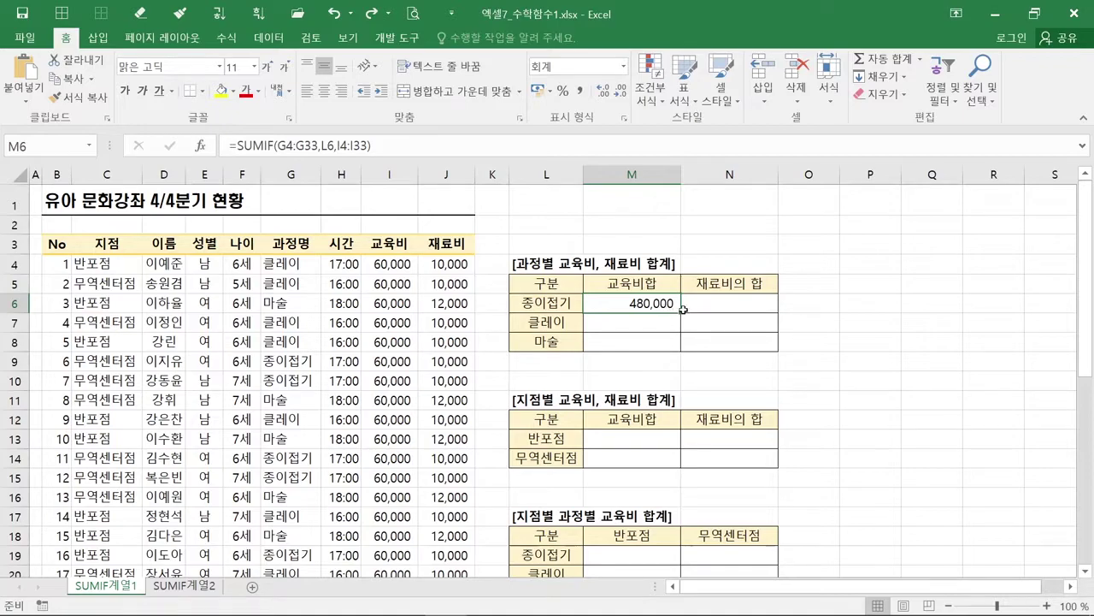
Fill the 교육비합 formula from M6 down through M8 and open the 클레이 formula in M7.
{"action": "left_click_drag", "start_coordinate": [682, 312], "coordinate": [682, 344]}
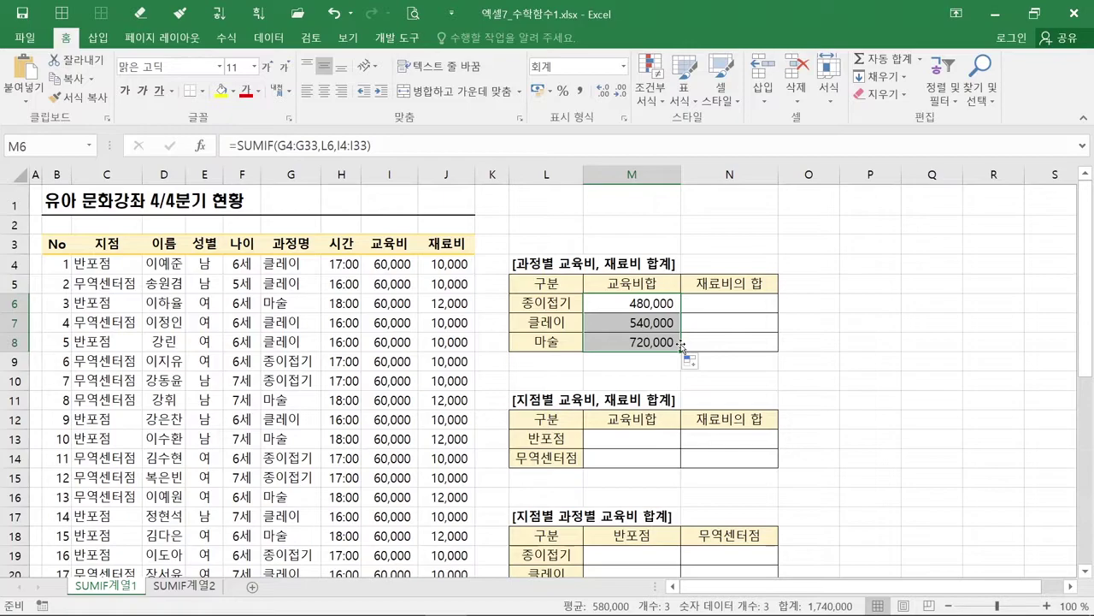
{"action": "left_click", "coordinate": [664, 326]}
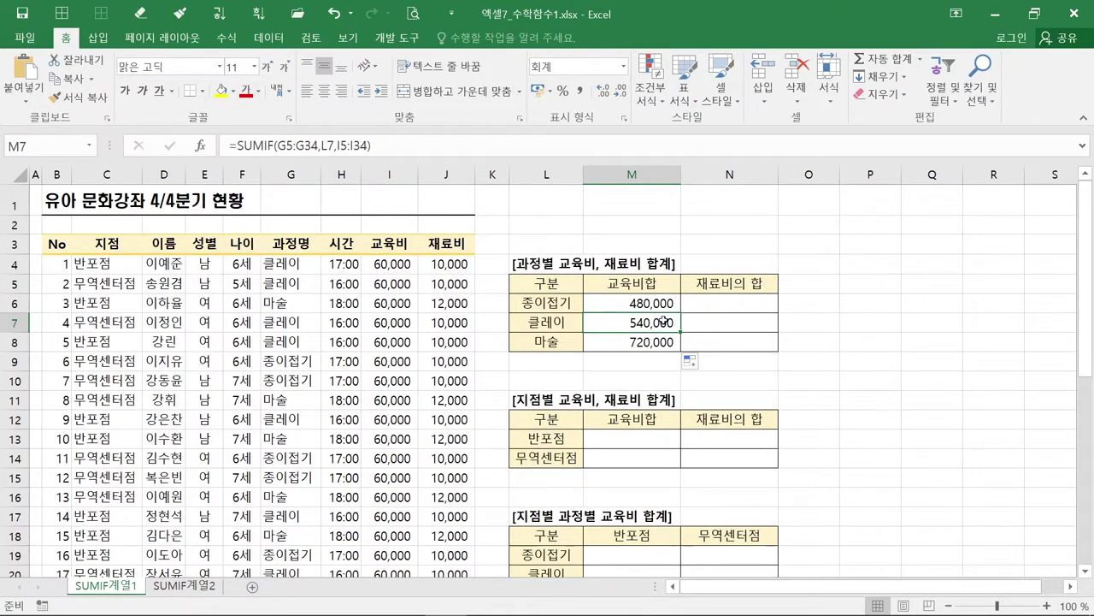
{"action": "double_click", "coordinate": [663, 326]}
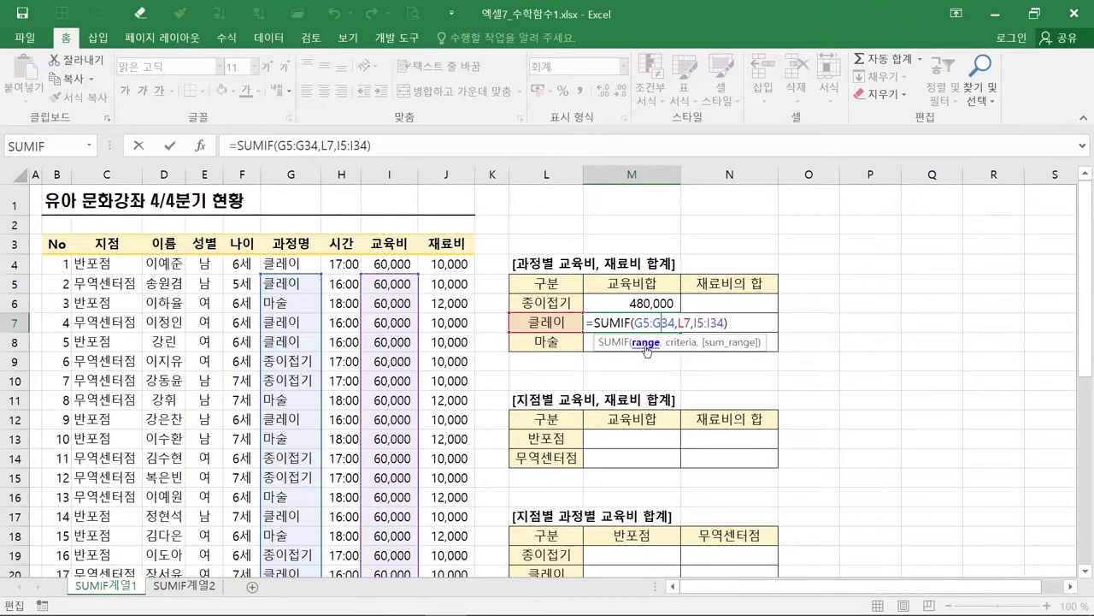
Examine the range, sum_range and criteria references in the 클레이 SUMIF formula in M7.
{"action": "left_click", "coordinate": [648, 345]}
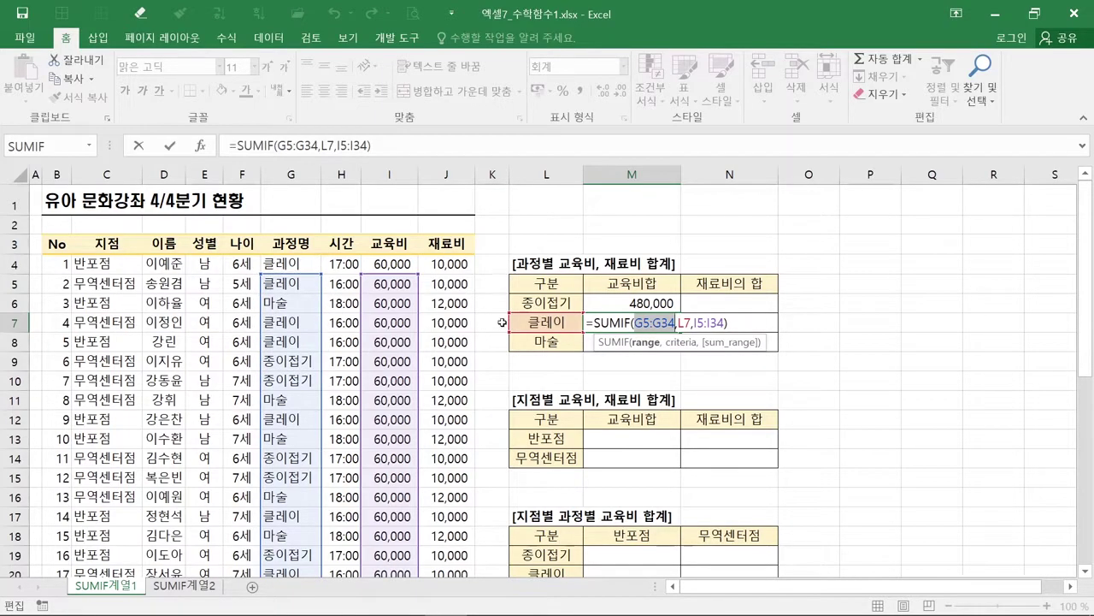
{"action": "left_click", "coordinate": [721, 343]}
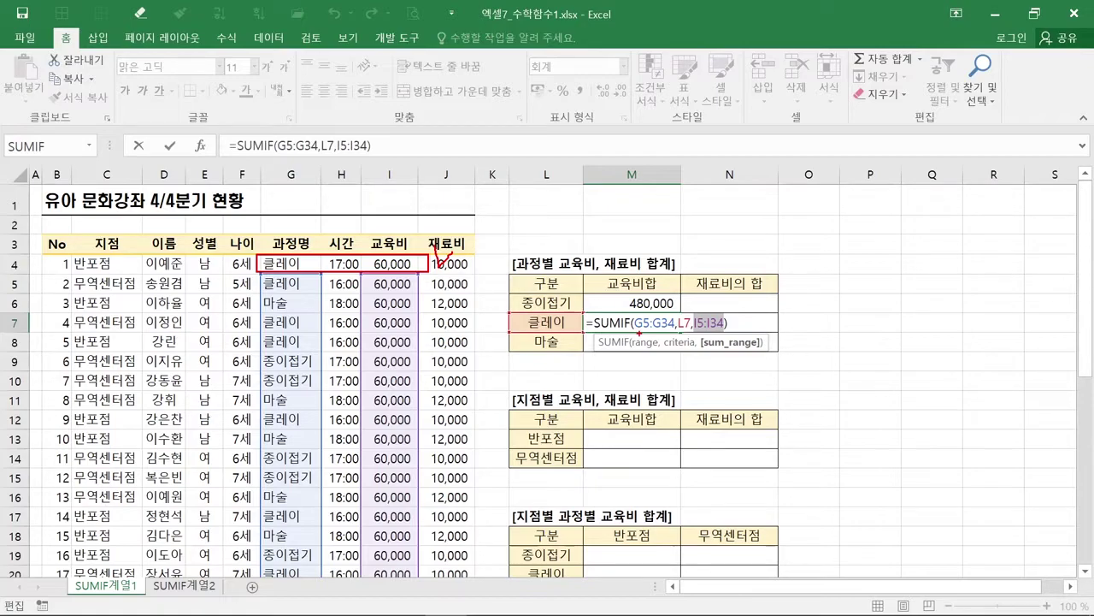
{"action": "key", "text": "Escape"}
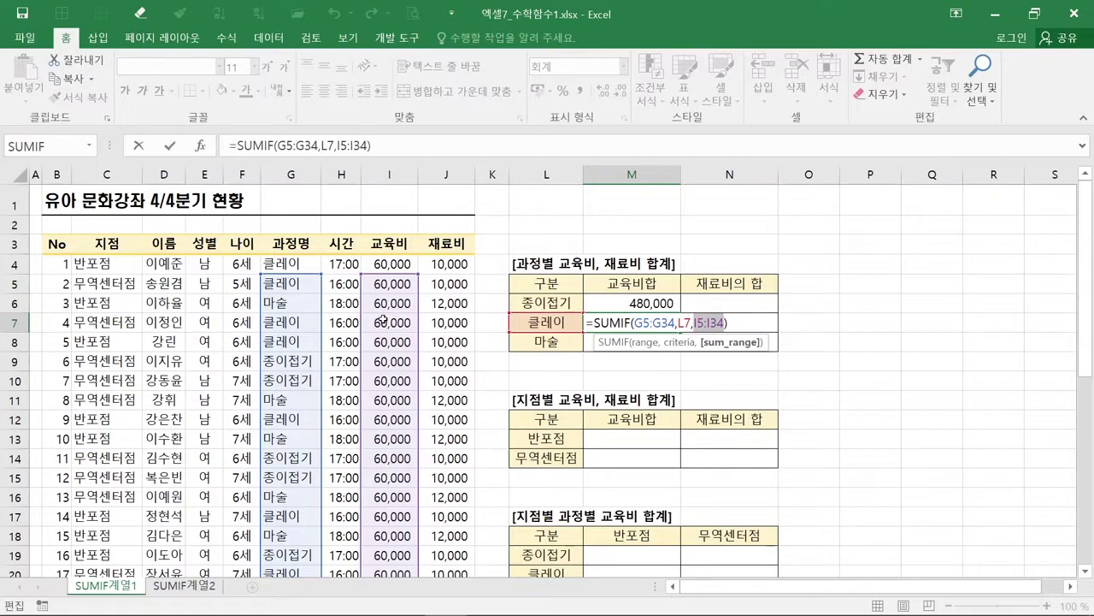
{"action": "left_click", "coordinate": [675, 344]}
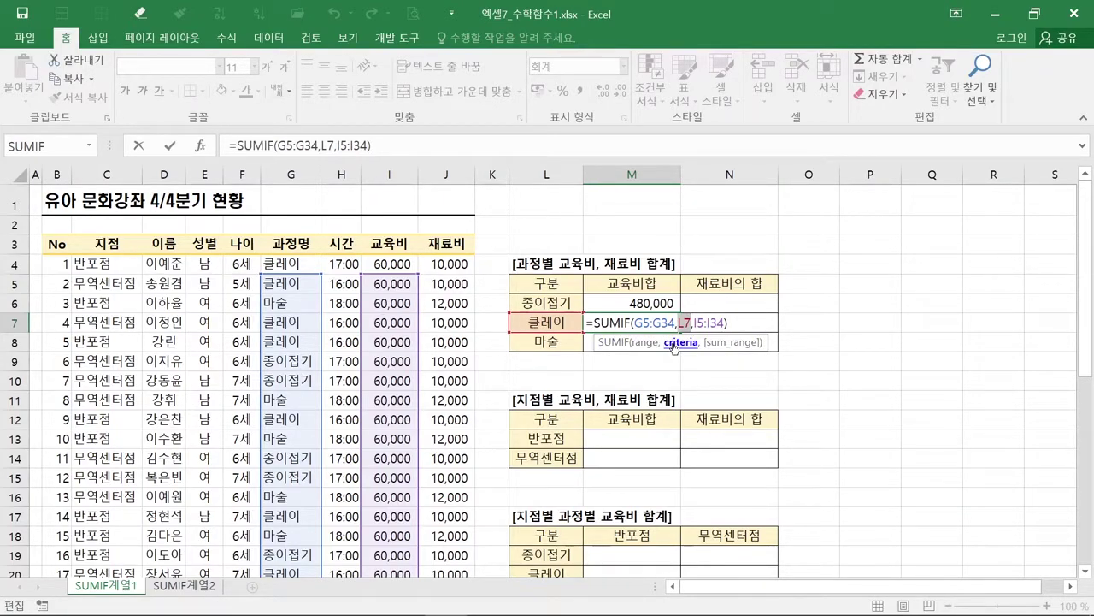
{"action": "key", "text": "ctrl"}
{"action": "key", "text": "ctrl"}
{"action": "key", "text": "ctrl"}
{"action": "key", "text": "ctrl"}
{"action": "key", "text": "ctrl"}
{"action": "key", "text": "ctrl"}
{"action": "key", "text": "ctrl"}
{"action": "key", "text": "ctrl+Return"}
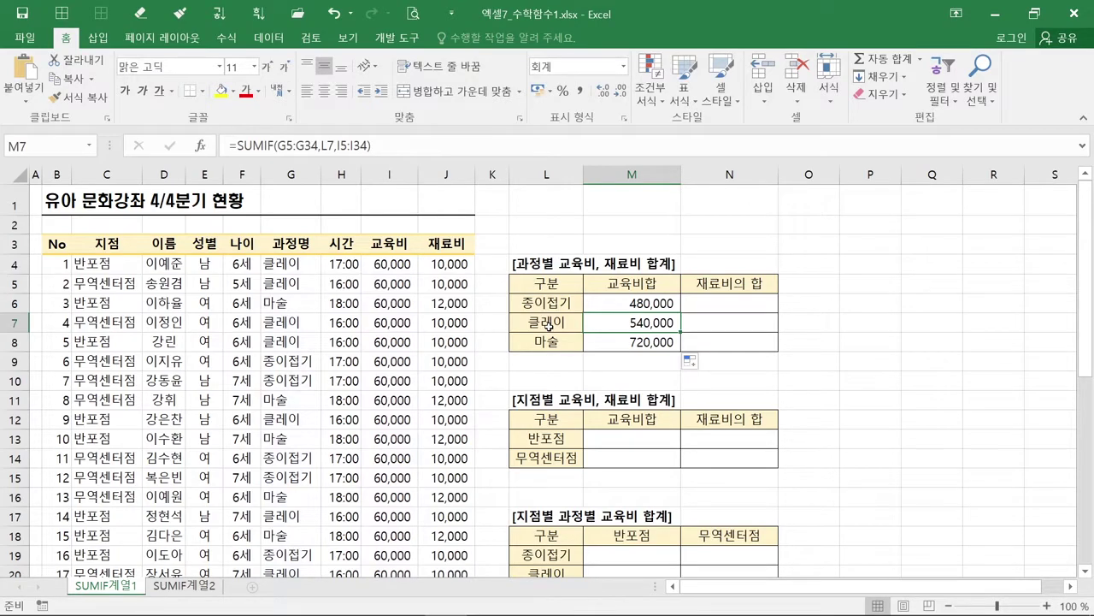
Reopen the SUMIF arguments of M6 and make the Range reference absolute as $G$4:$G$33.
{"action": "left_click", "coordinate": [623, 304]}
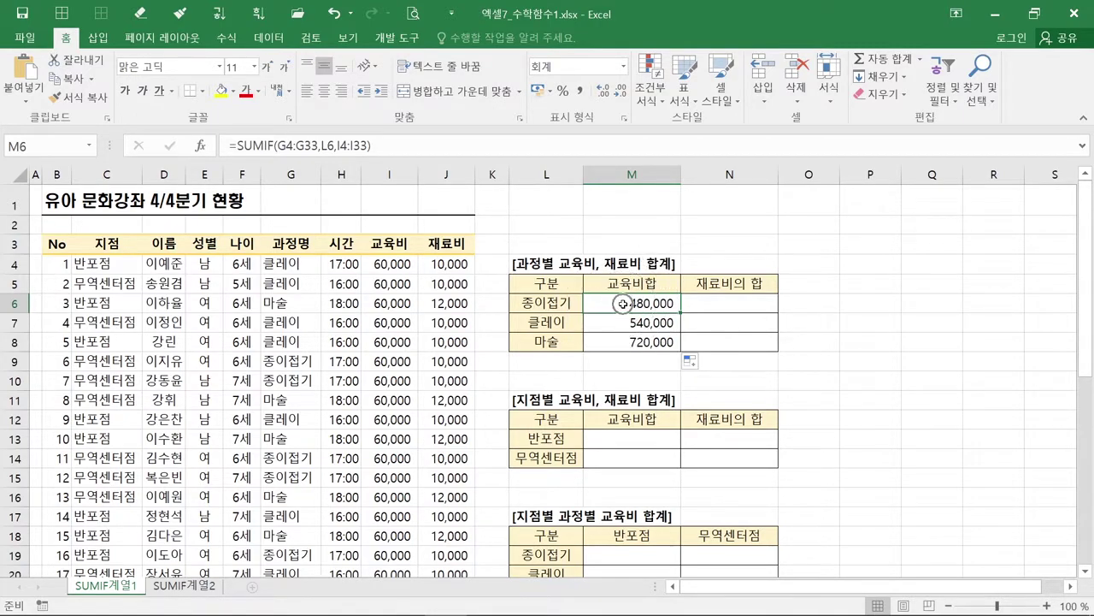
{"action": "left_click", "coordinate": [206, 152]}
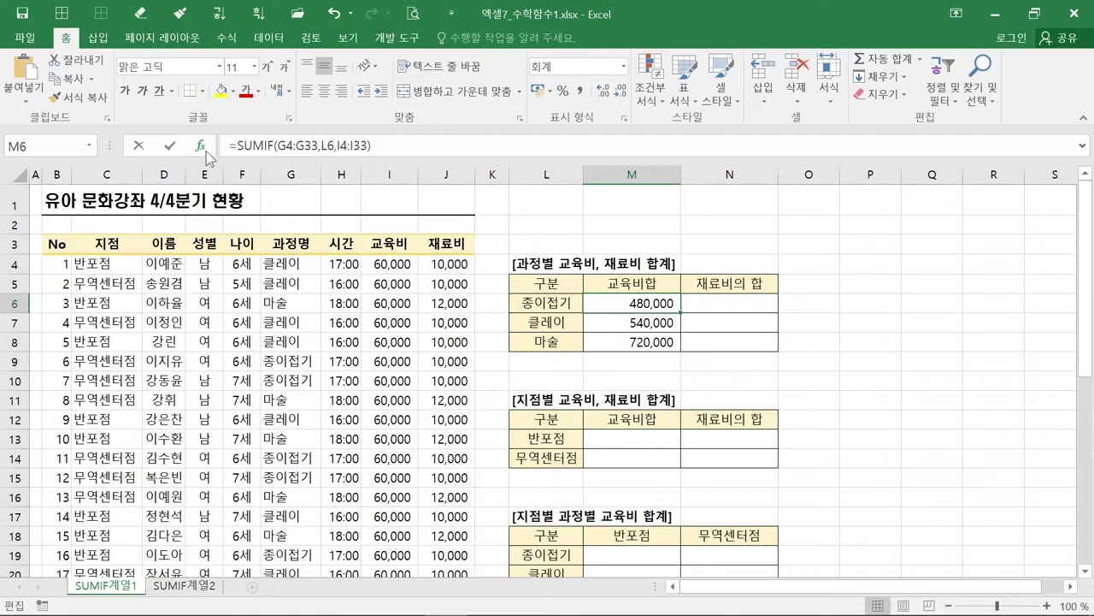
{"action": "left_click", "coordinate": [200, 146]}
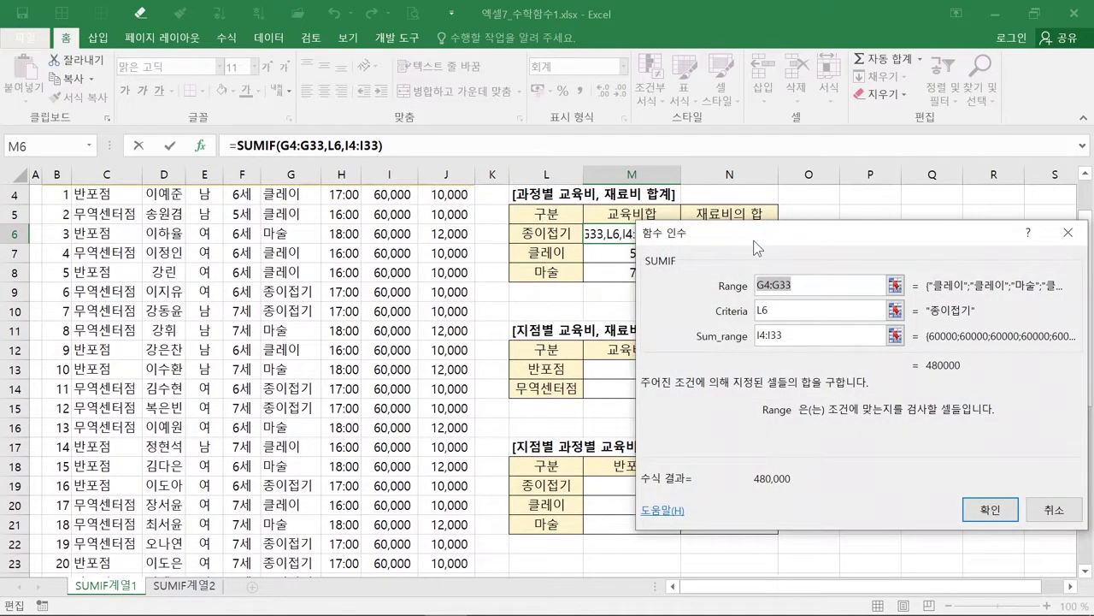
{"action": "left_click_drag", "start_coordinate": [754, 240], "coordinate": [704, 261]}
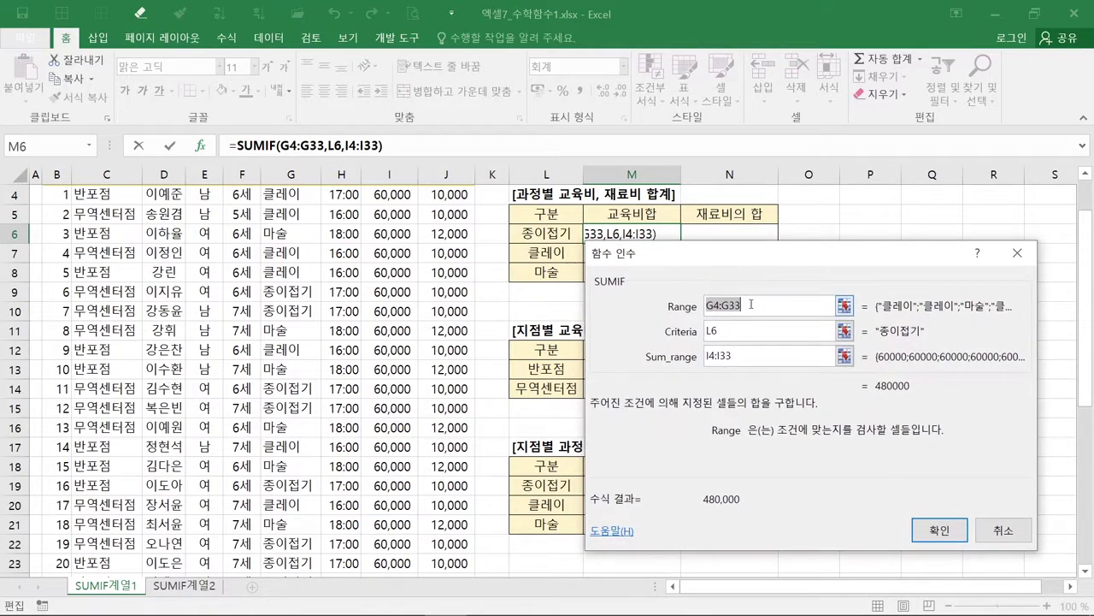
{"action": "left_click_drag", "start_coordinate": [760, 302], "coordinate": [704, 302]}
{"action": "key", "text": "F4"}
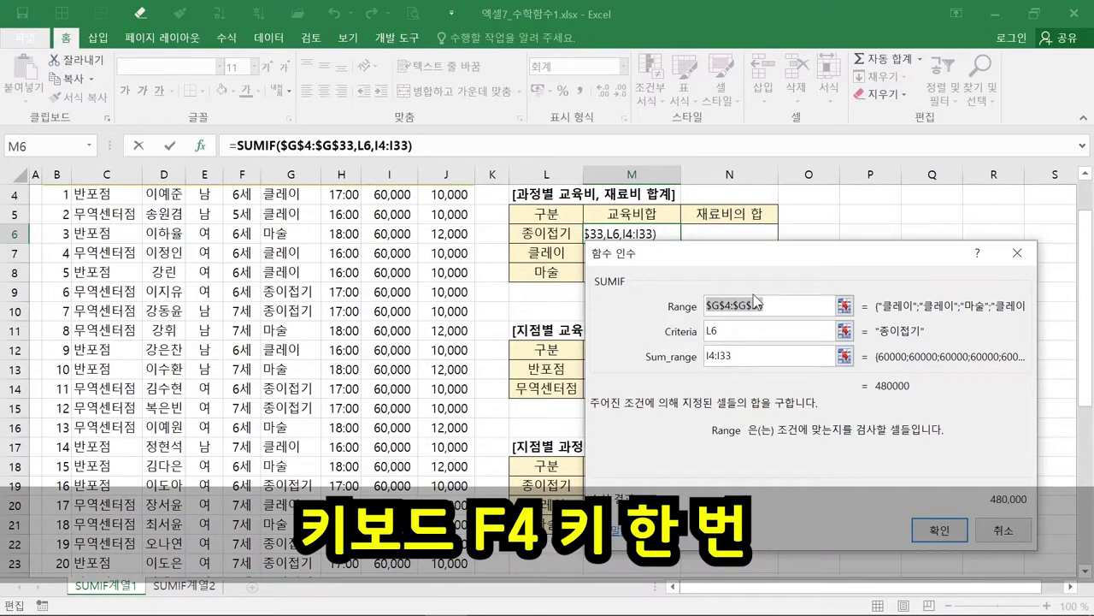
Make the Sum_range of the M6 SUMIF absolute as $I$4:$I$33 and fill the formula down through M8.
{"action": "left_click", "coordinate": [726, 356]}
{"action": "left_click_drag", "start_coordinate": [726, 356], "coordinate": [703, 356]}
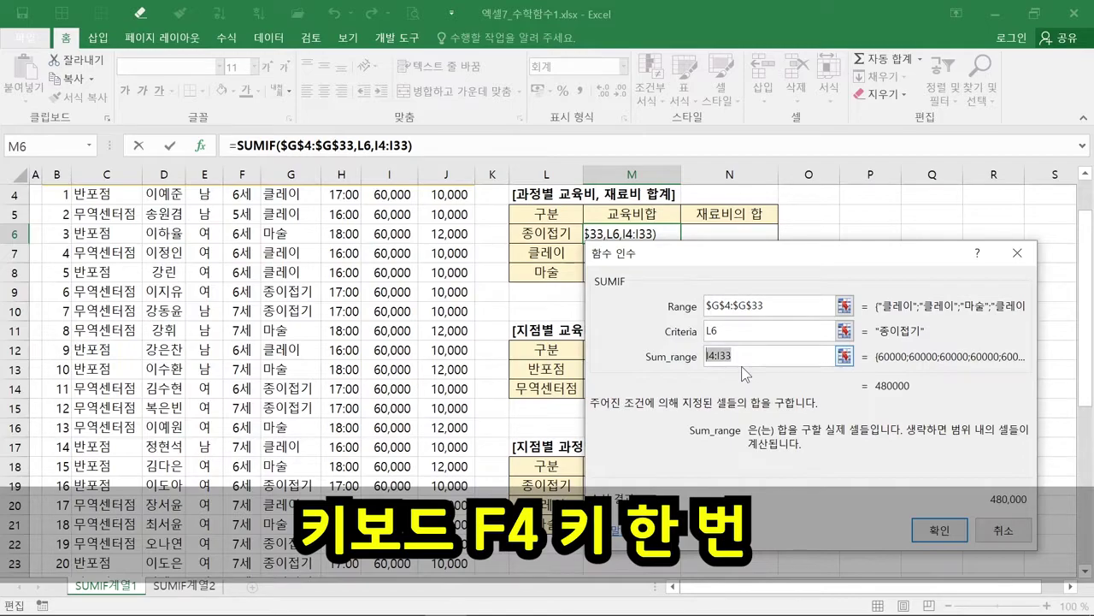
{"action": "key", "text": "F4"}
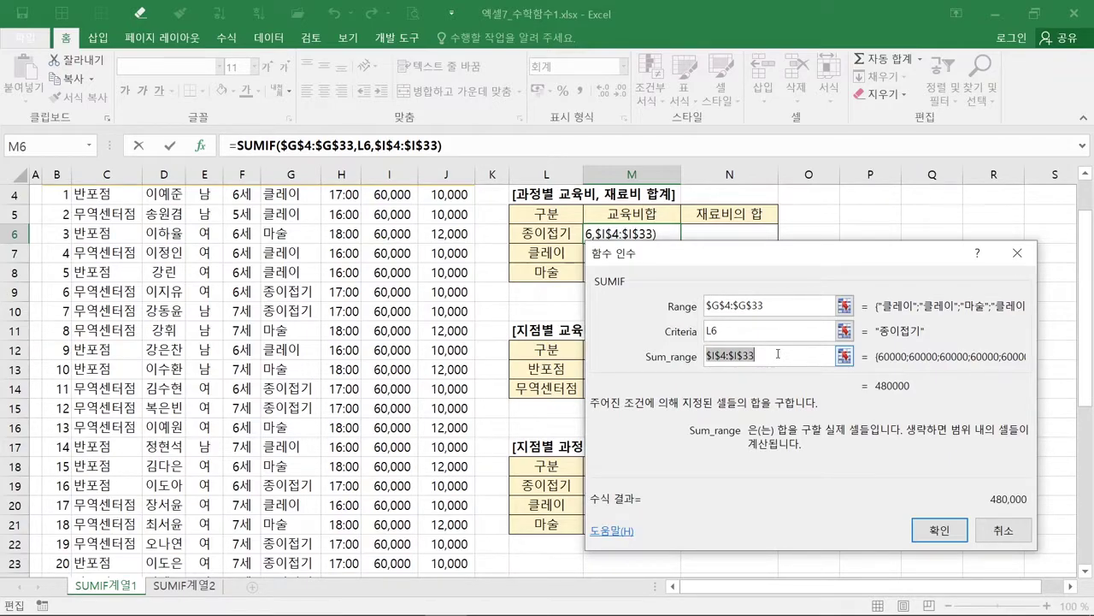
{"action": "left_click", "coordinate": [778, 354]}
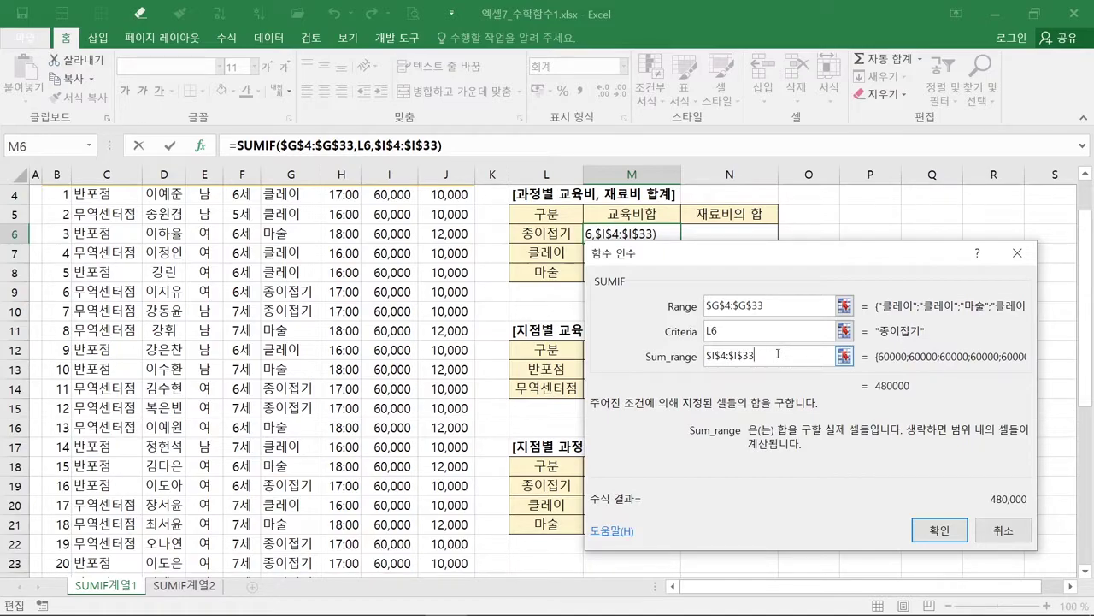
{"action": "left_click", "coordinate": [928, 537]}
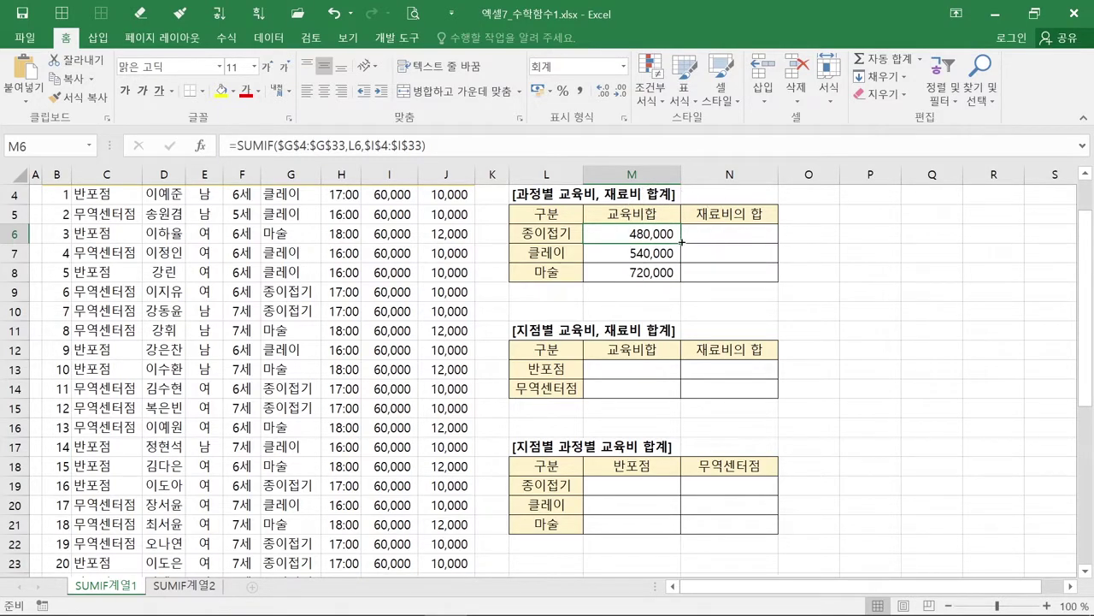
{"action": "left_click_drag", "start_coordinate": [683, 244], "coordinate": [682, 275]}
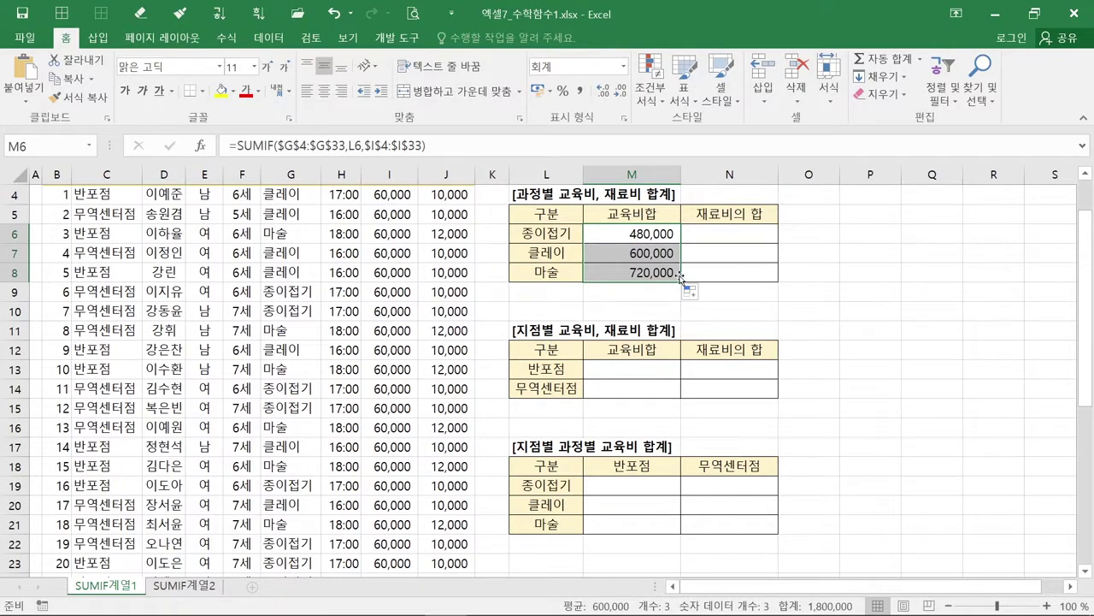
Examine the criteria and absolute range references in the copied 클레이 formula in M7.
{"action": "left_click", "coordinate": [634, 252]}
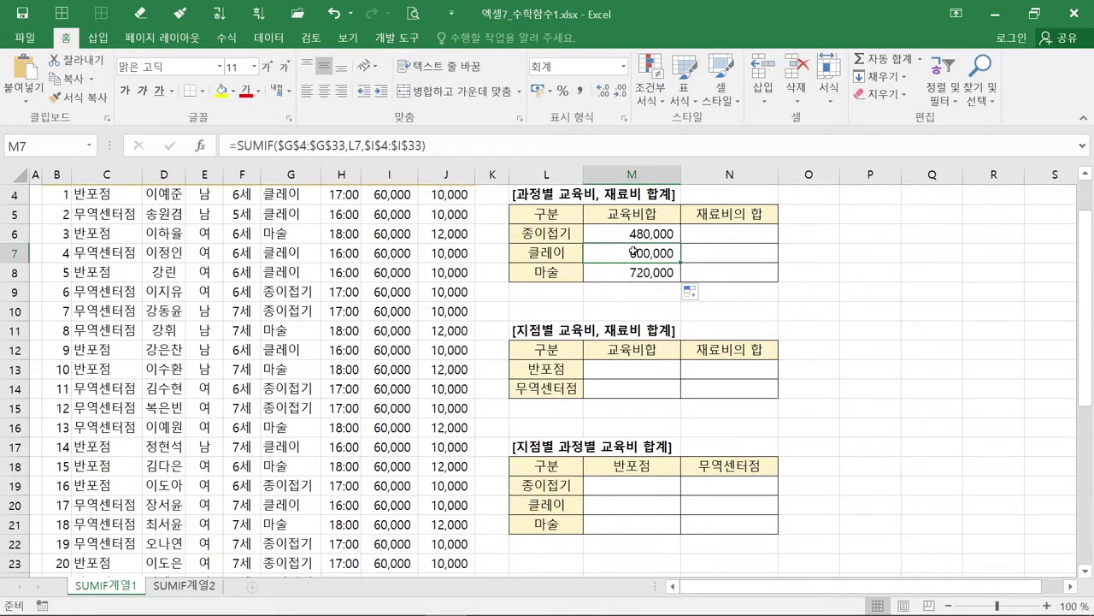
{"action": "scroll", "coordinate": [633, 252], "scroll_direction": "up", "scroll_amount": 1}
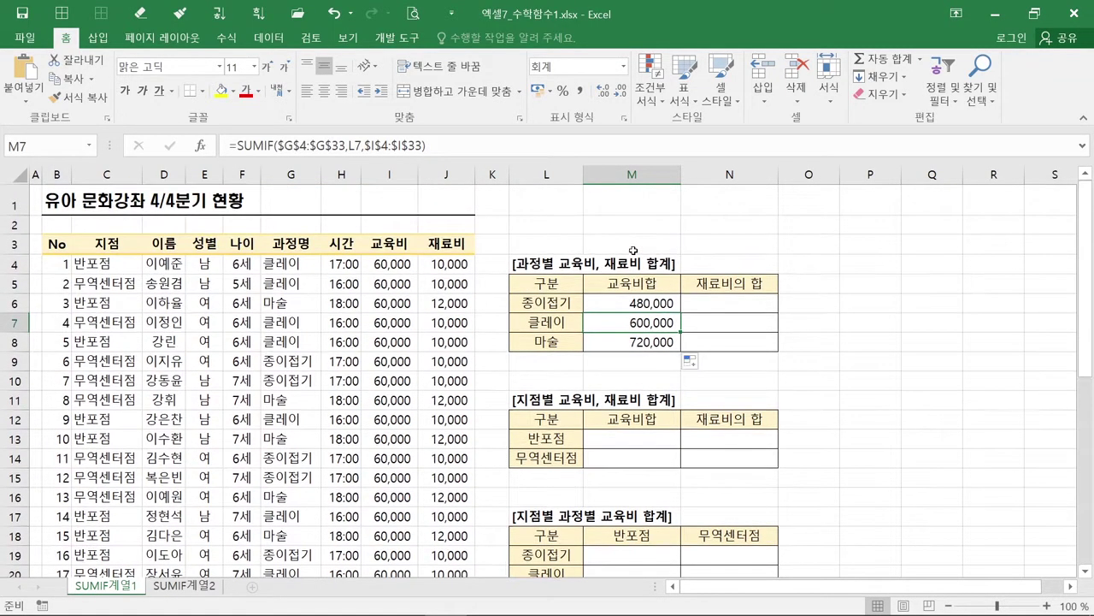
{"action": "double_click", "coordinate": [614, 324]}
{"action": "left_click", "coordinate": [730, 343]}
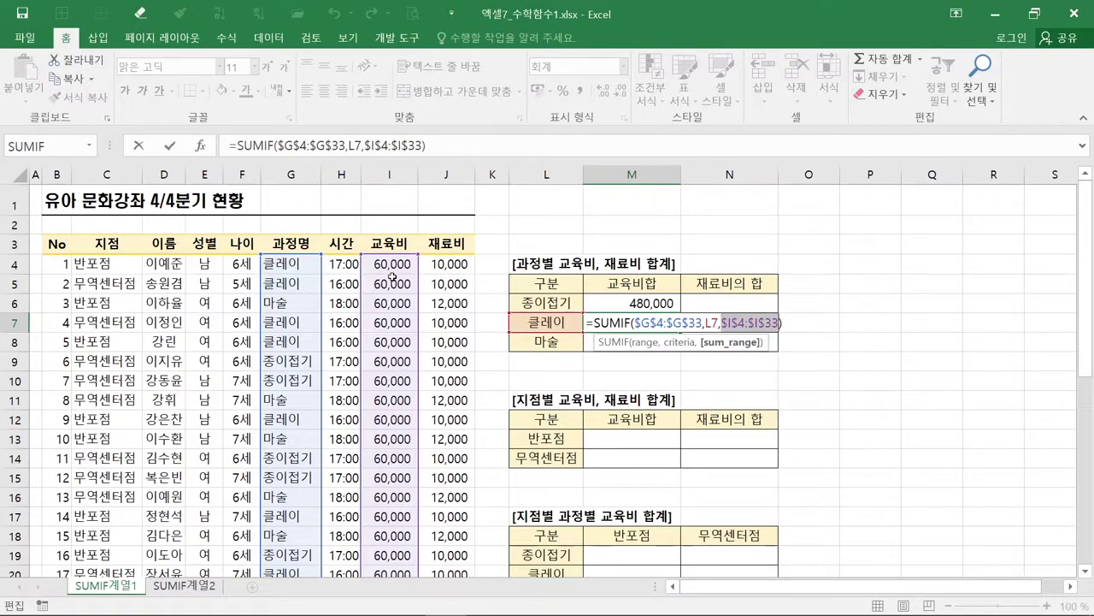
{"action": "key", "text": "ctrl+Return"}
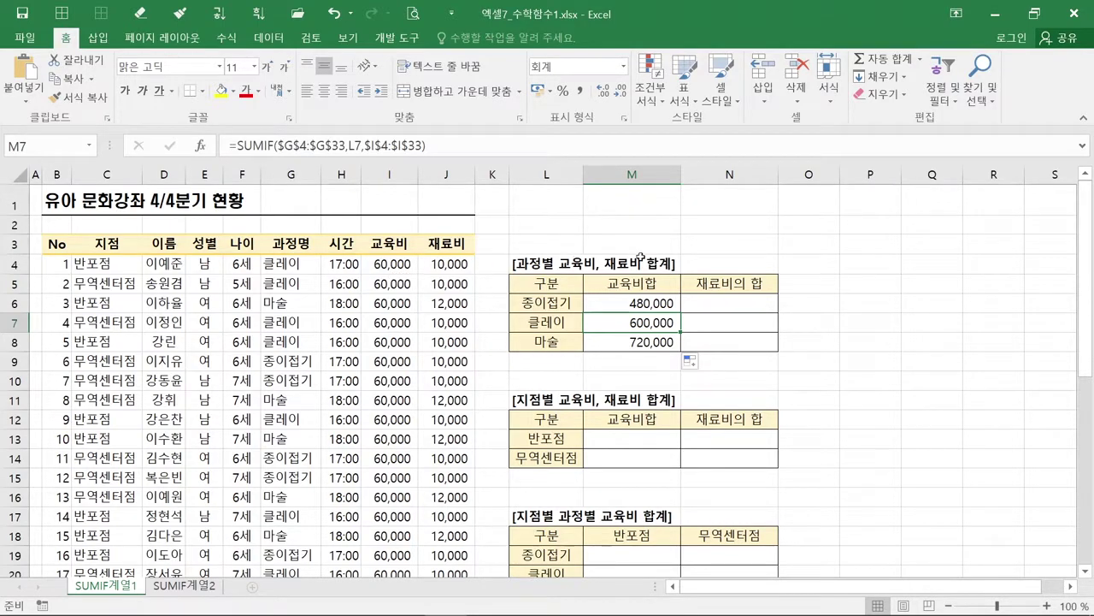
Examine how the 종이접기 rows in the 과정명 column match the 재료비 amounts to sum in N6.
{"action": "left_click", "coordinate": [748, 299]}
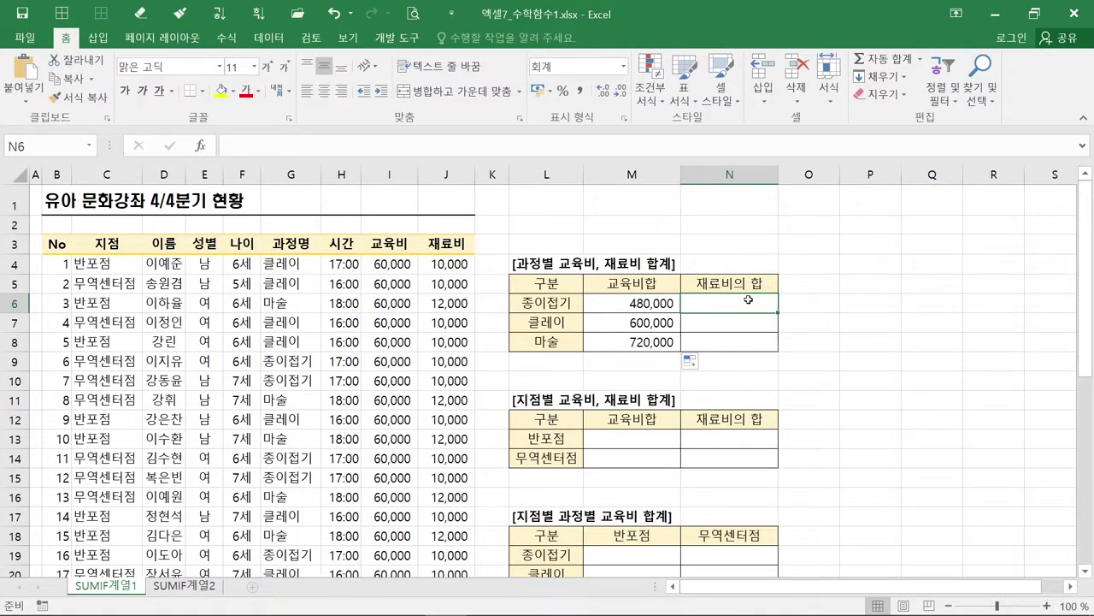
{"action": "left_click", "coordinate": [564, 305]}
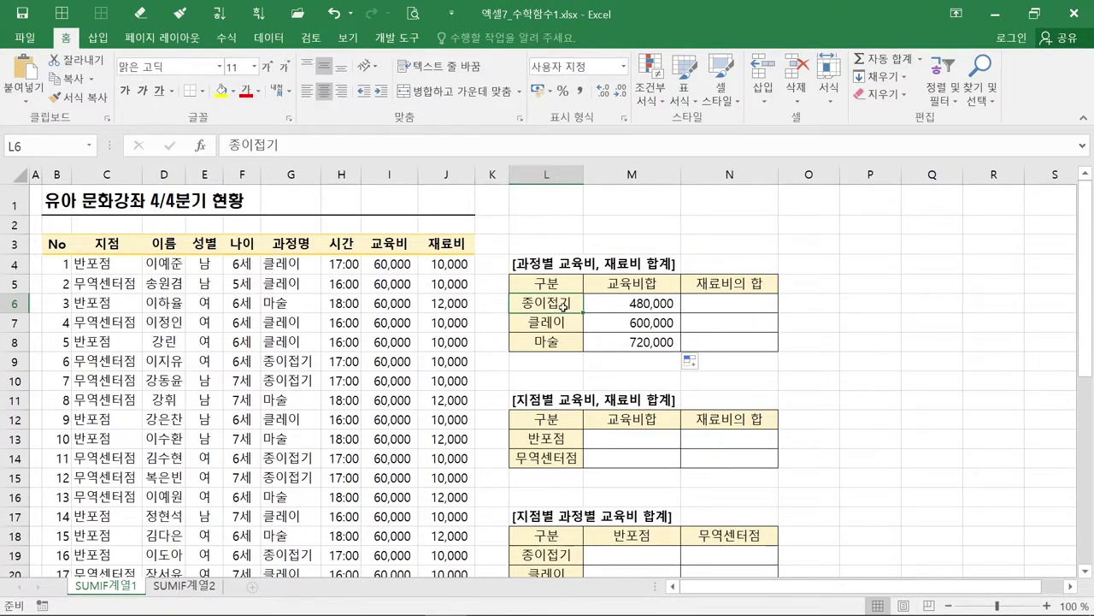
{"action": "left_click", "coordinate": [741, 307]}
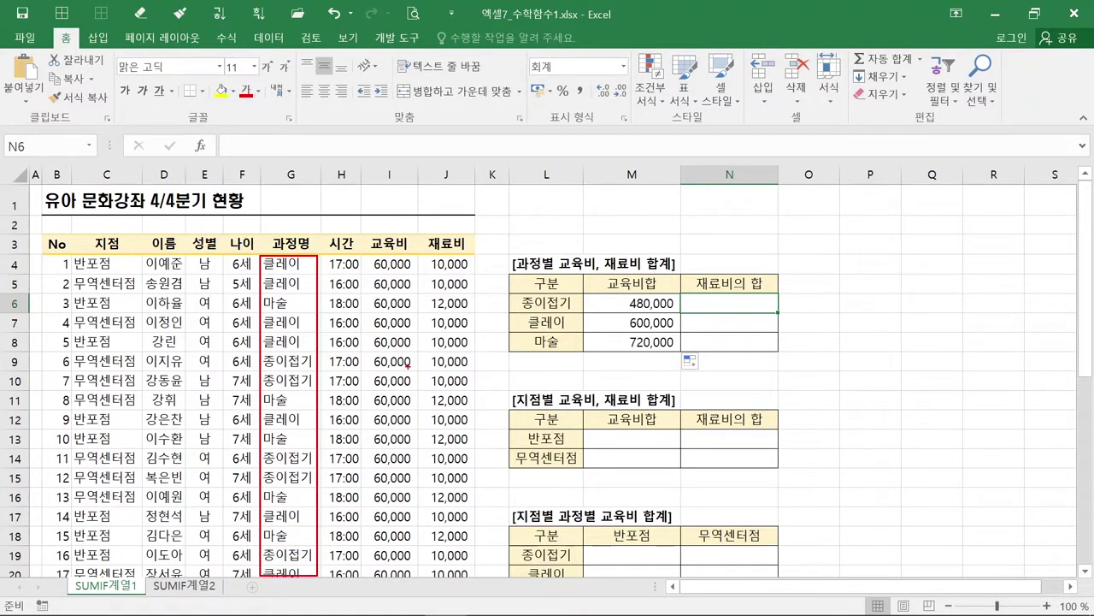
{"action": "mouse_move", "coordinate": [250, 350]}
{"action": "left_mouse_down"}
{"action": "mouse_move", "coordinate": [374, 383]}
{"action": "mouse_move", "coordinate": [482, 388]}
{"action": "left_mouse_up"}
{"action": "mouse_move", "coordinate": [243, 449]}
{"action": "left_mouse_down"}
{"action": "mouse_move", "coordinate": [394, 484]}
{"action": "mouse_move", "coordinate": [481, 486]}
{"action": "left_mouse_up"}
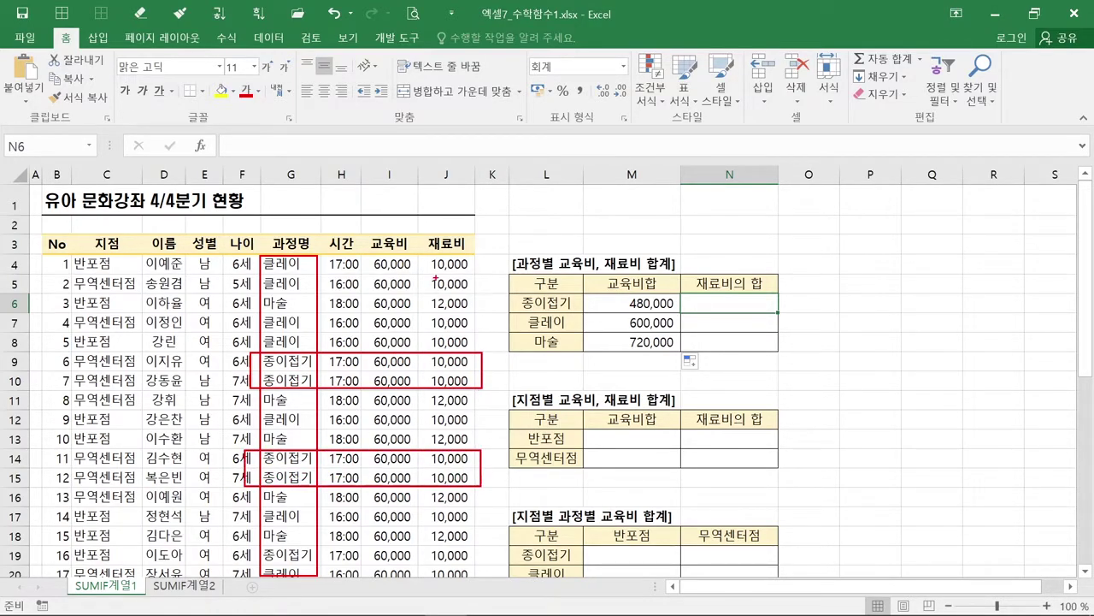
{"action": "mouse_move", "coordinate": [421, 254]}
{"action": "left_mouse_down"}
{"action": "mouse_move", "coordinate": [465, 392]}
{"action": "mouse_move", "coordinate": [476, 580]}
{"action": "left_mouse_up"}
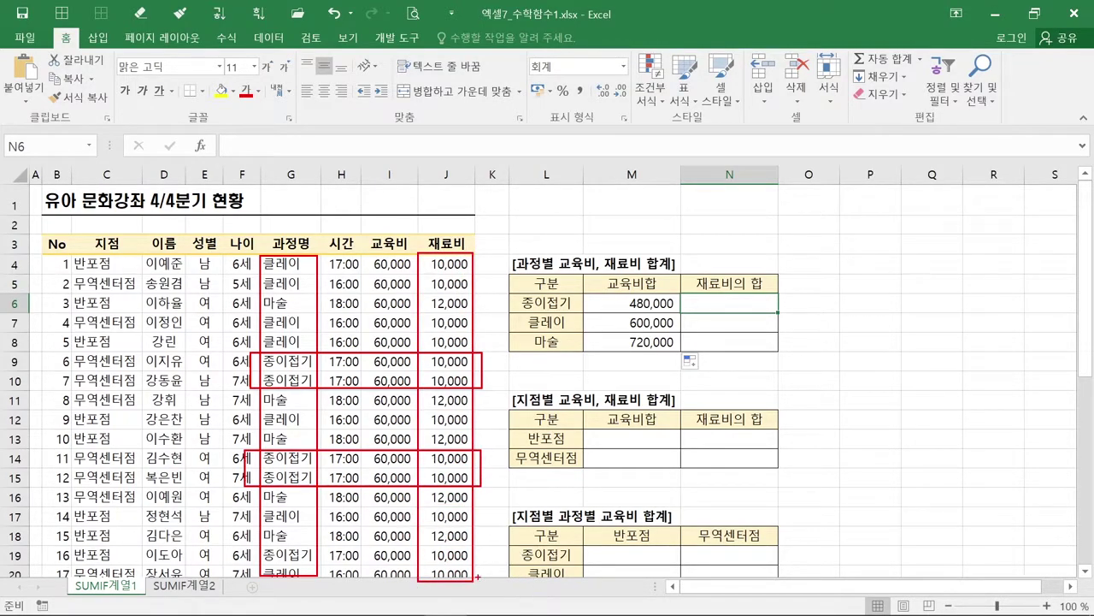
{"action": "left_click_drag", "start_coordinate": [489, 381], "coordinate": [511, 369]}
{"action": "left_click_drag", "start_coordinate": [486, 472], "coordinate": [525, 450]}
{"action": "key", "text": "Escape"}
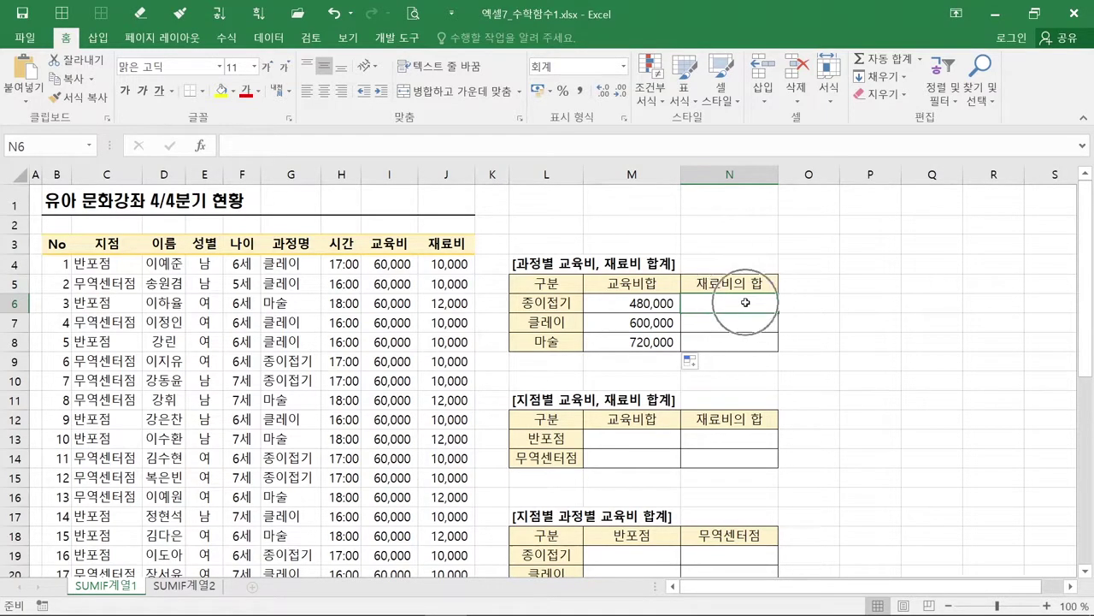
Insert the SUMIF function in N6 from the 최근에 사용한 함수 category.
{"action": "left_click", "coordinate": [210, 151]}
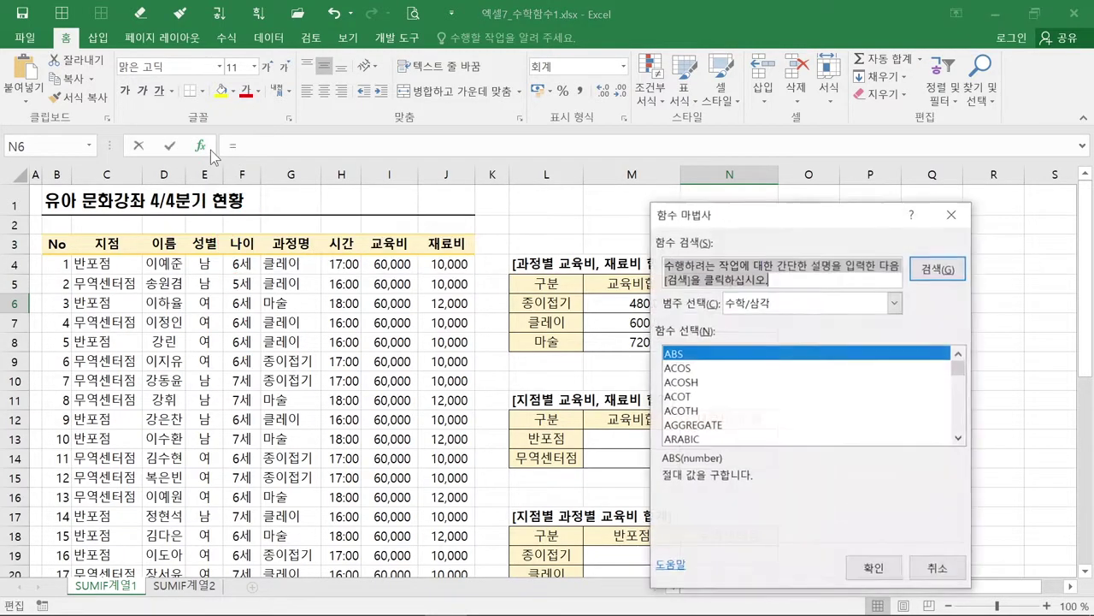
{"action": "left_click", "coordinate": [782, 305]}
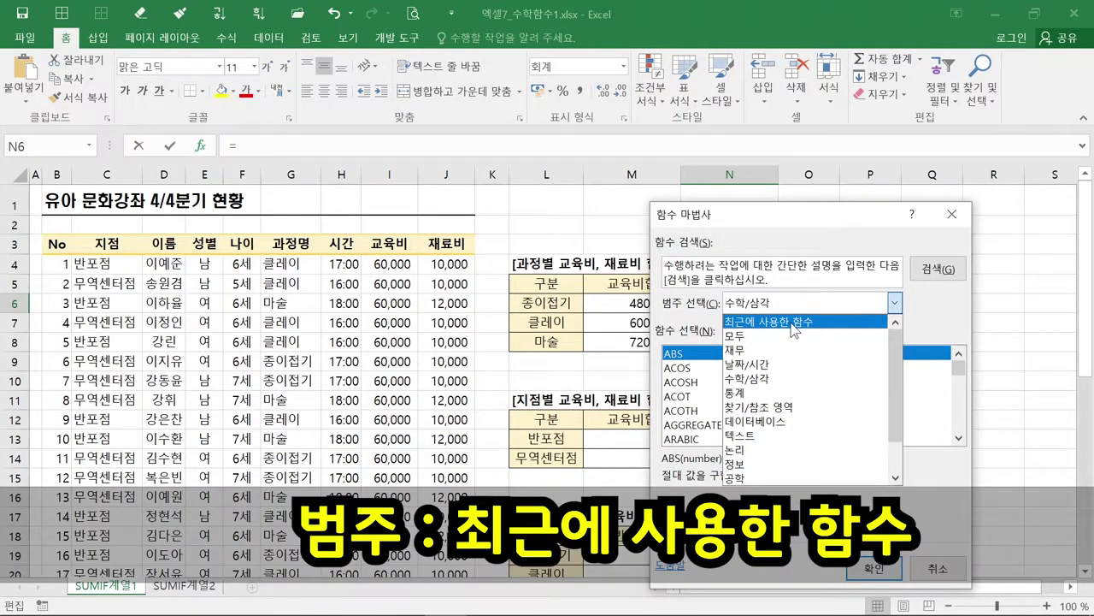
{"action": "left_click", "coordinate": [795, 330]}
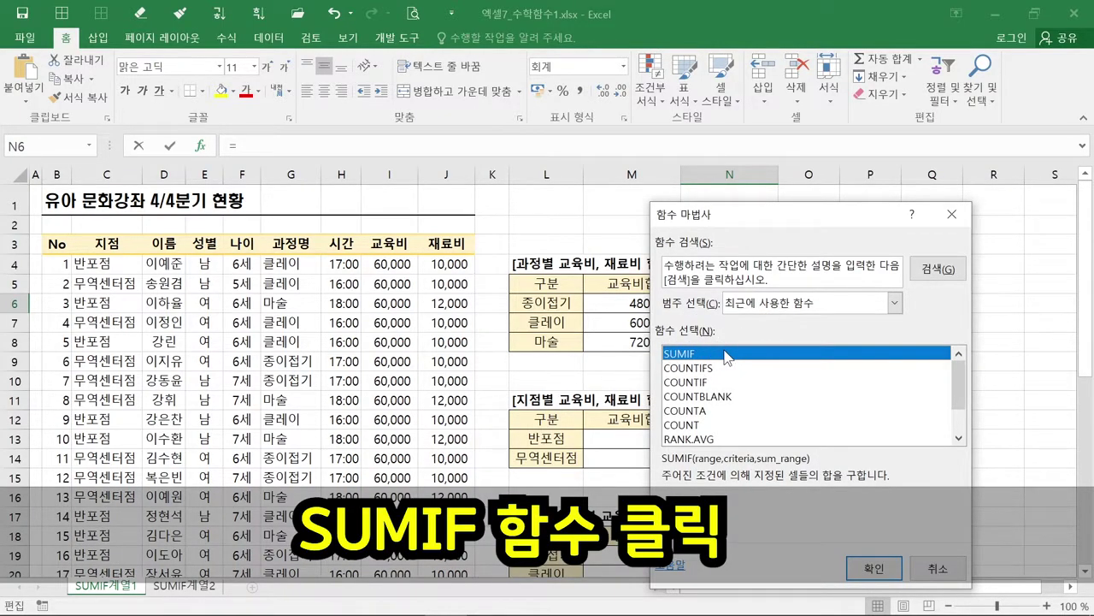
{"action": "key", "text": "ctrl"}
{"action": "key", "text": "ctrl"}
{"action": "key", "text": "ctrl"}
{"action": "key", "text": "ctrl"}
{"action": "key", "text": "ctrl"}
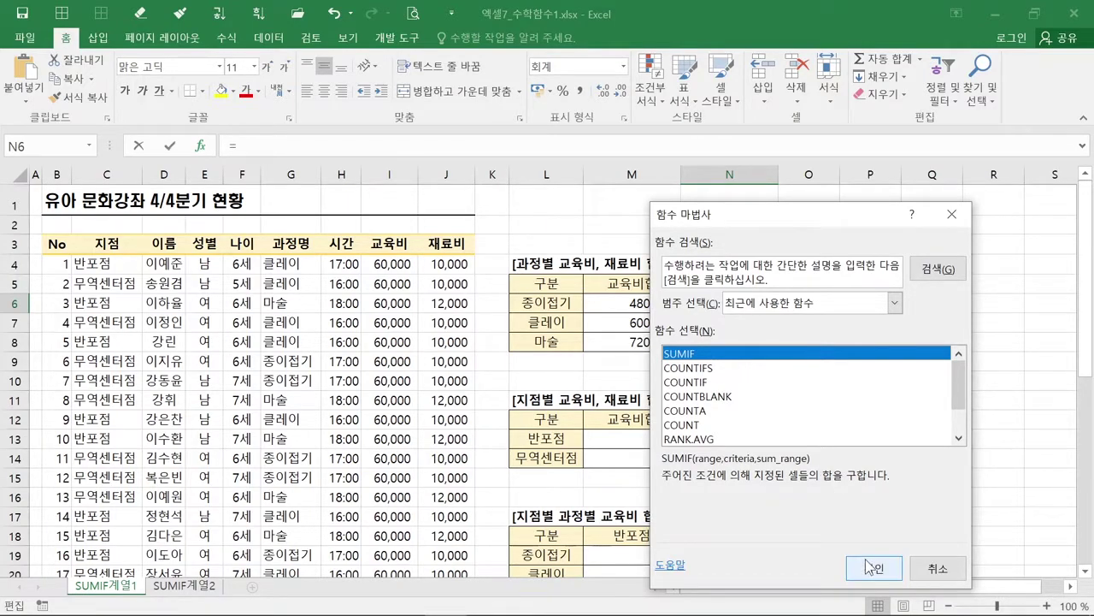
{"action": "key", "text": "ctrl"}
{"action": "key", "text": "ctrl"}
{"action": "key", "text": "ctrl"}
{"action": "left_click", "coordinate": [872, 569]}
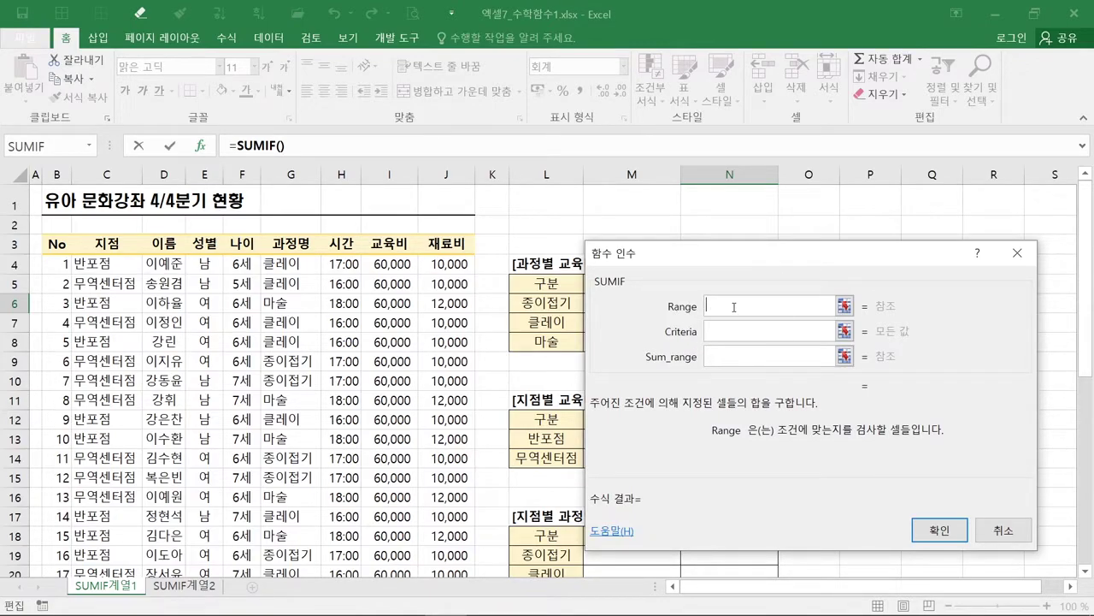
Set the SUMIF Range to the 과정명 cells G4:G33 and the Criteria to L6.
{"action": "left_click_drag", "start_coordinate": [737, 256], "coordinate": [819, 268]}
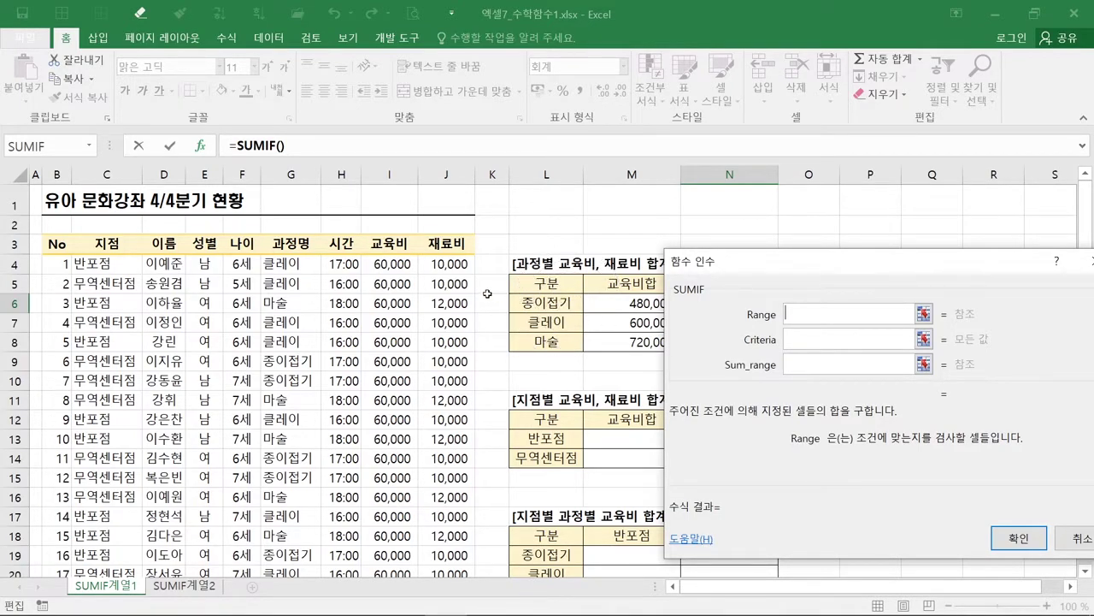
{"action": "left_click", "coordinate": [297, 266]}
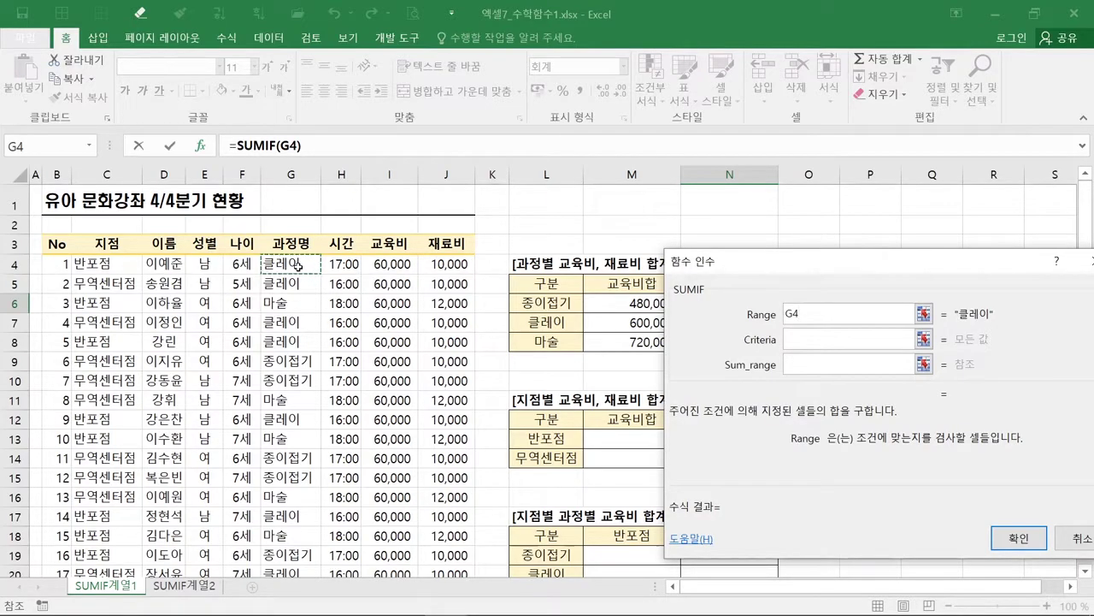
{"action": "key", "text": "ctrl+shift+Down"}
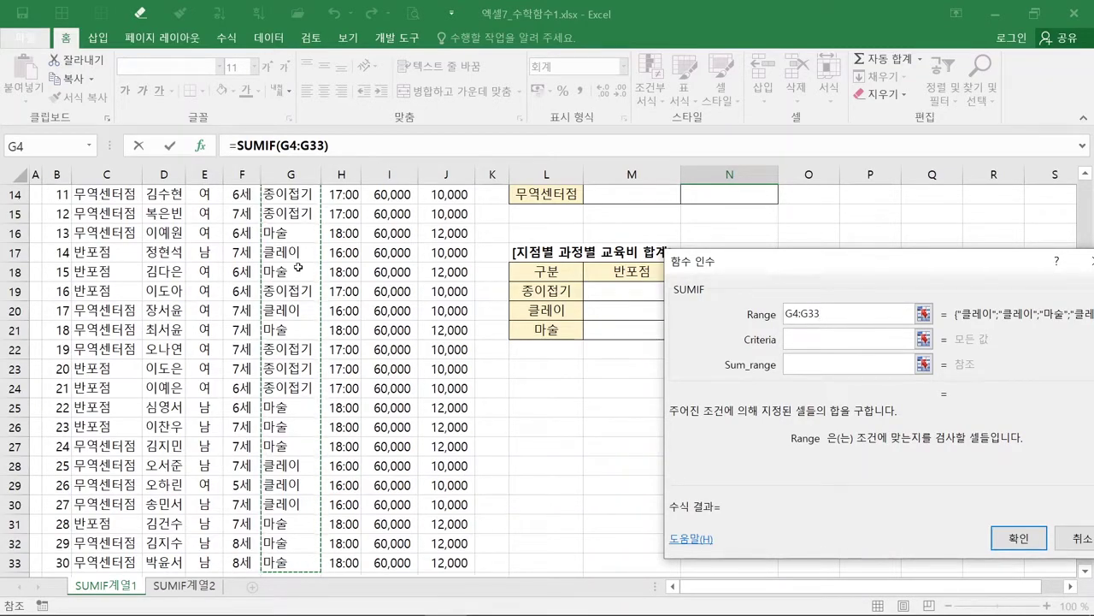
{"action": "left_click", "coordinate": [836, 311]}
{"action": "left_click", "coordinate": [809, 336]}
{"action": "scroll", "coordinate": [627, 387], "scroll_direction": "up", "scroll_amount": 4}
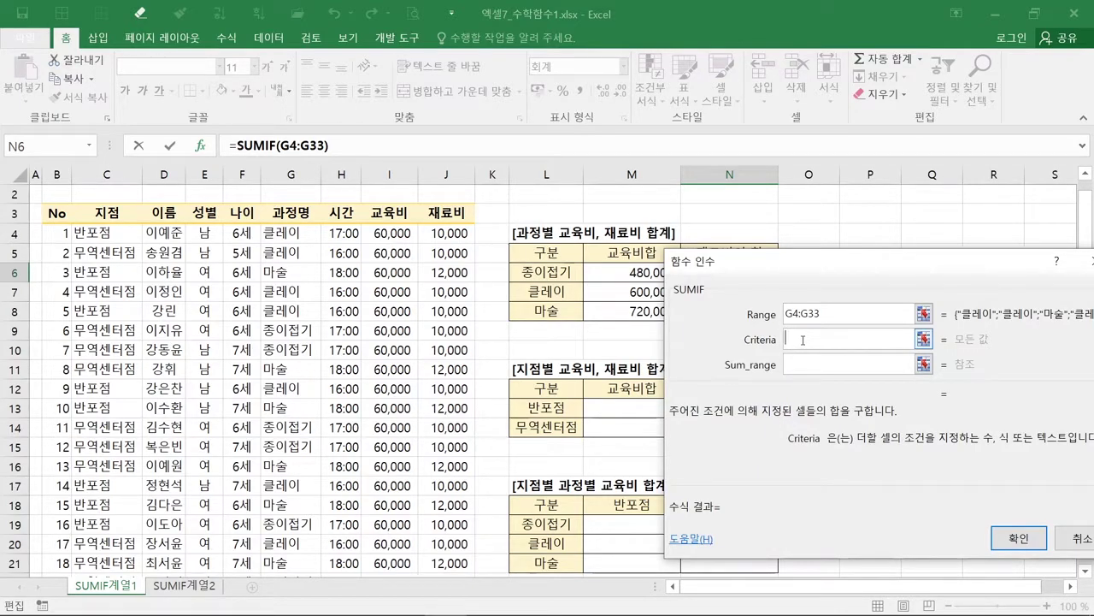
{"action": "left_click", "coordinate": [569, 272]}
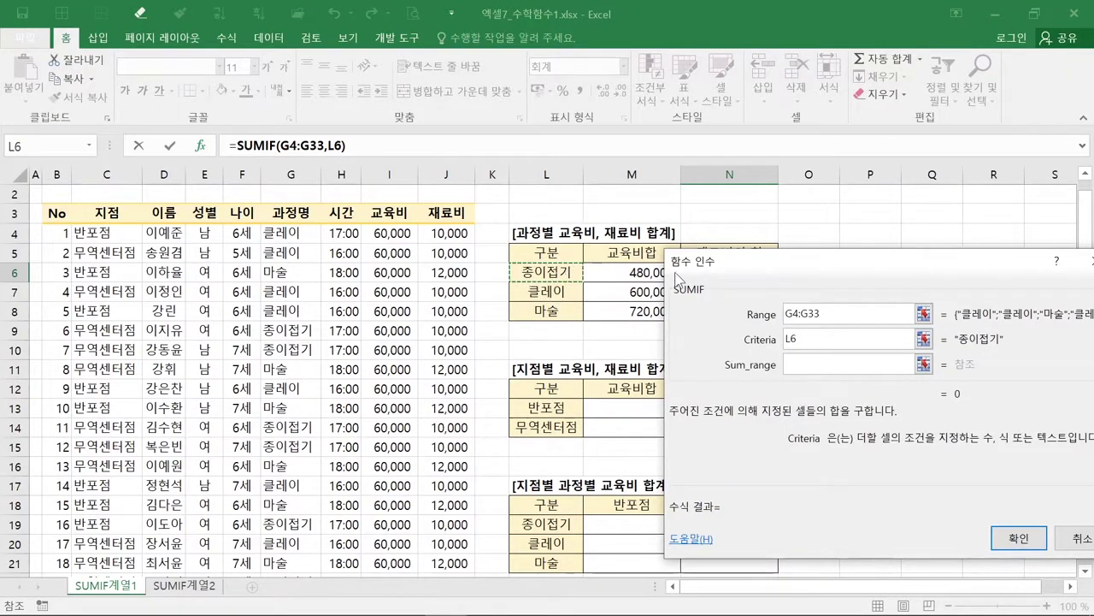
Set the SUMIF Sum_range to the 재료비 cells J4:J33.
{"action": "left_click", "coordinate": [821, 364]}
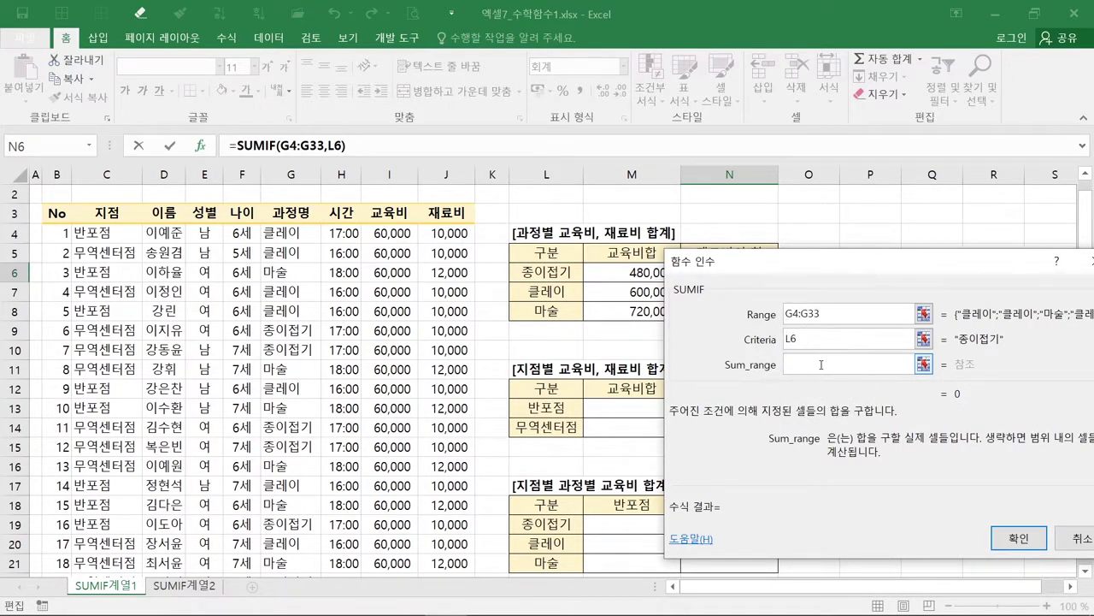
{"action": "left_click_drag", "start_coordinate": [780, 271], "coordinate": [716, 335]}
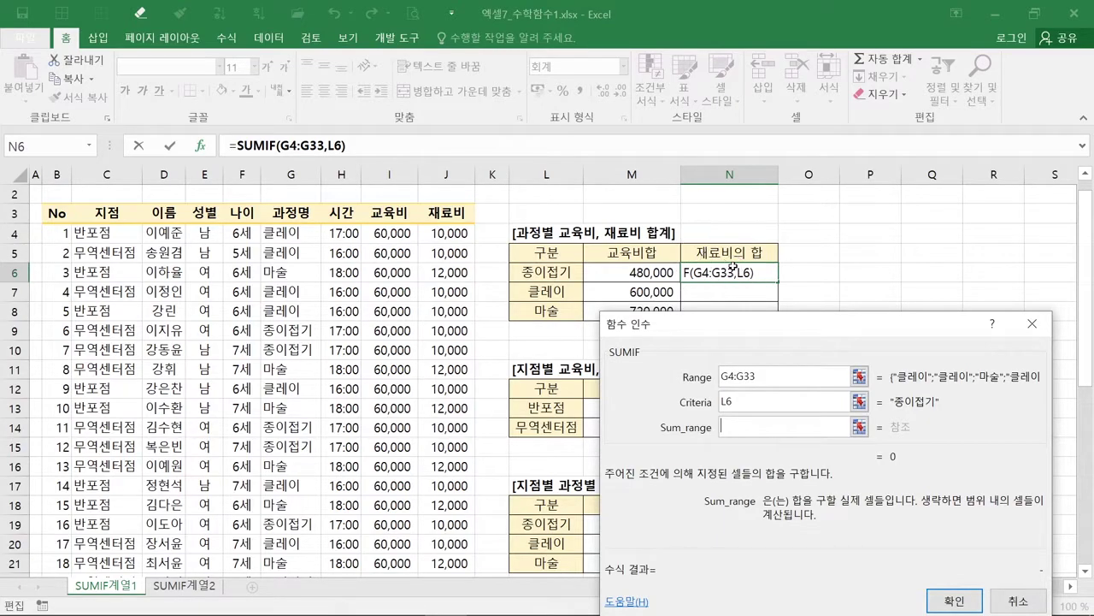
{"action": "left_click", "coordinate": [451, 234]}
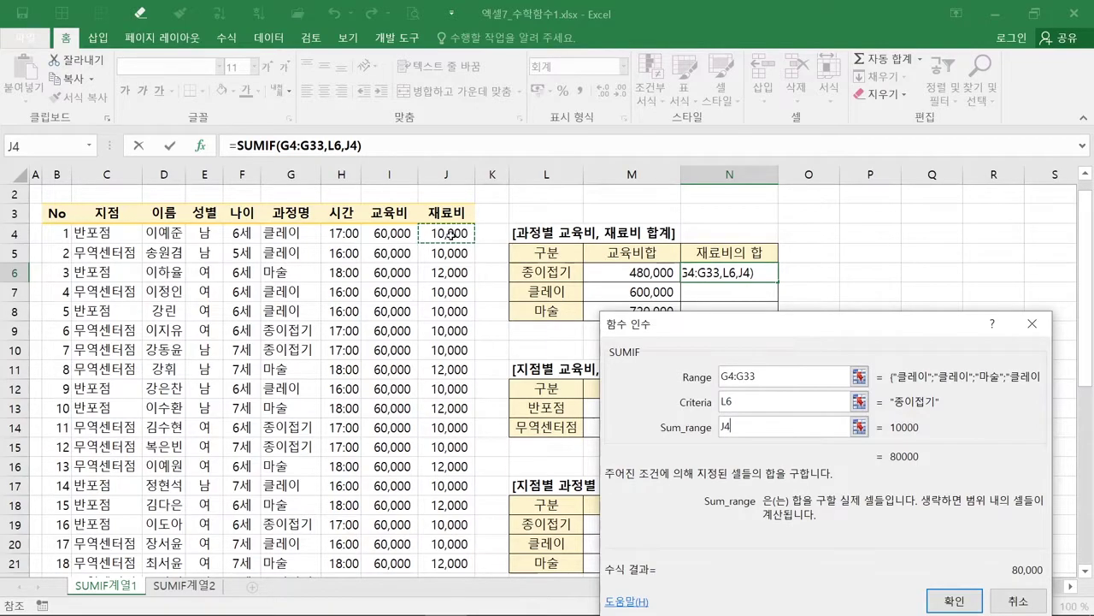
{"action": "key", "text": "ctrl+shift+Down"}
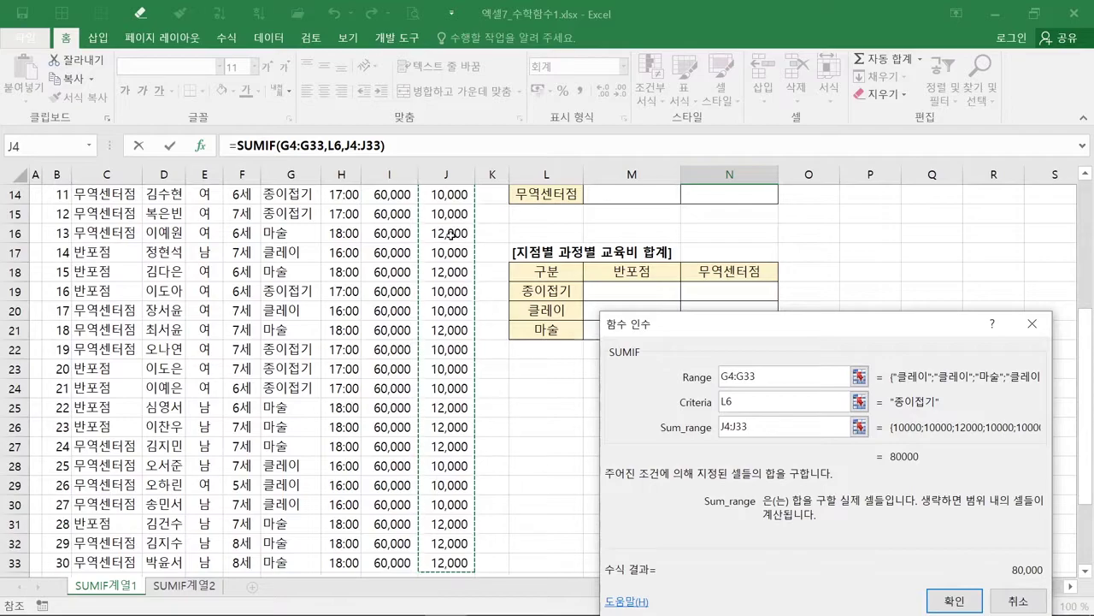
{"action": "scroll", "coordinate": [459, 292], "scroll_direction": "up", "scroll_amount": 4}
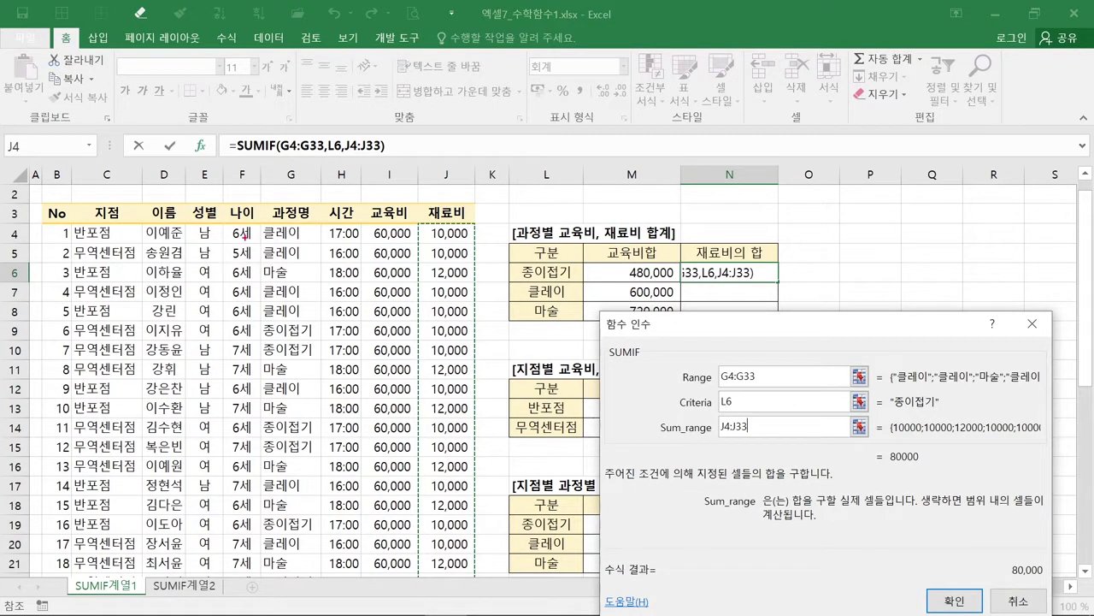
Check the chosen 과정명 range and 재료비 sum range against the 종이접기 rows in the list.
{"action": "mouse_move", "coordinate": [258, 222]}
{"action": "left_mouse_down"}
{"action": "mouse_move", "coordinate": [272, 252]}
{"action": "mouse_move", "coordinate": [318, 585]}
{"action": "left_mouse_up"}
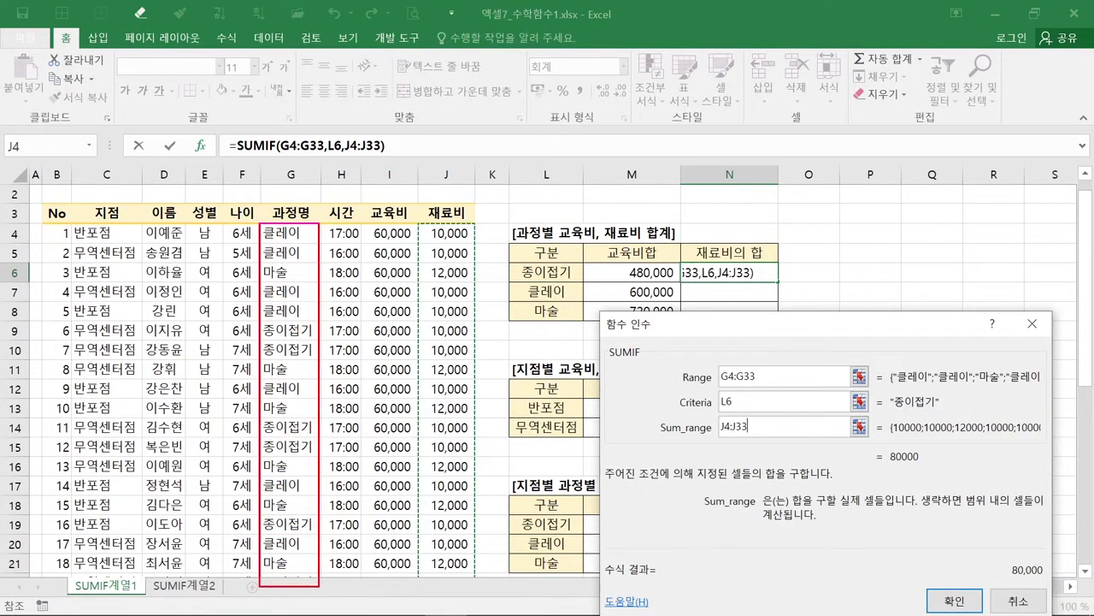
{"action": "left_click_drag", "start_coordinate": [416, 224], "coordinate": [473, 588]}
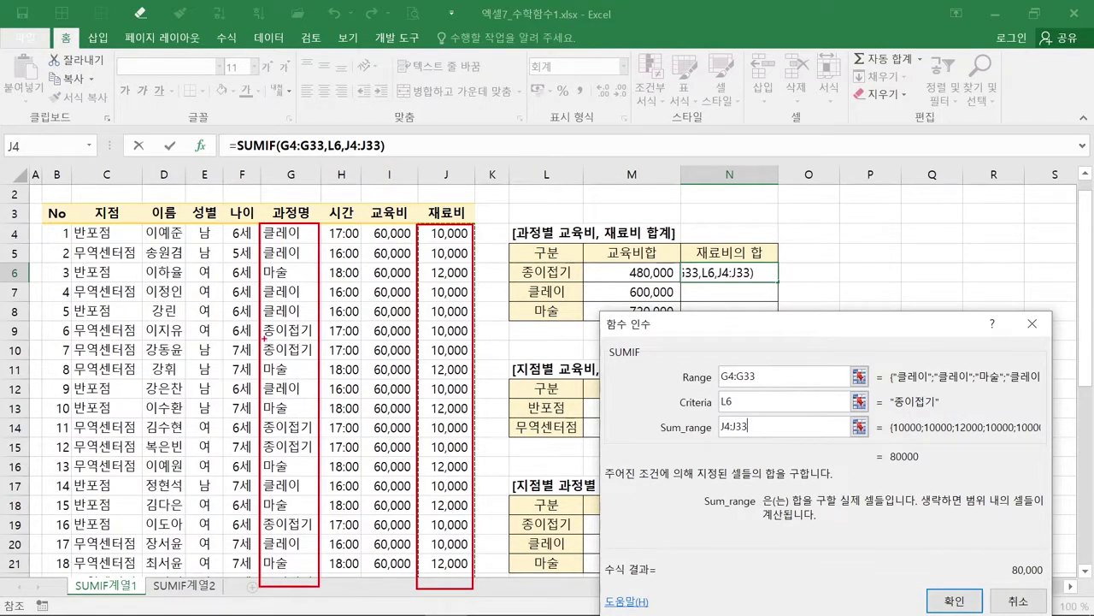
{"action": "left_click_drag", "start_coordinate": [254, 322], "coordinate": [477, 354]}
{"action": "left_click_drag", "start_coordinate": [257, 414], "coordinate": [476, 456]}
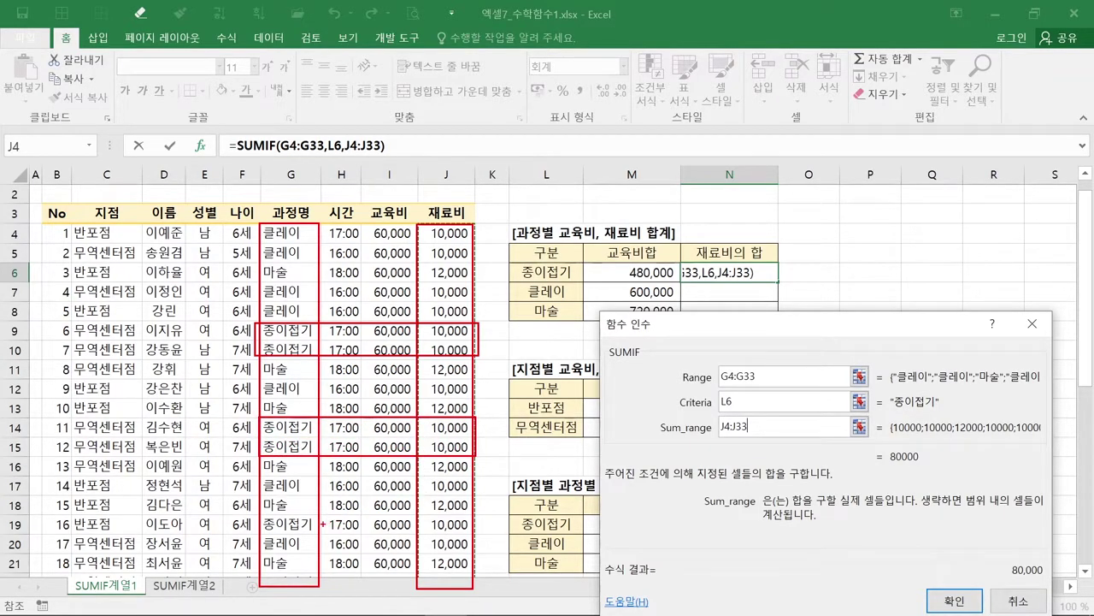
{"action": "left_click_drag", "start_coordinate": [254, 516], "coordinate": [486, 540]}
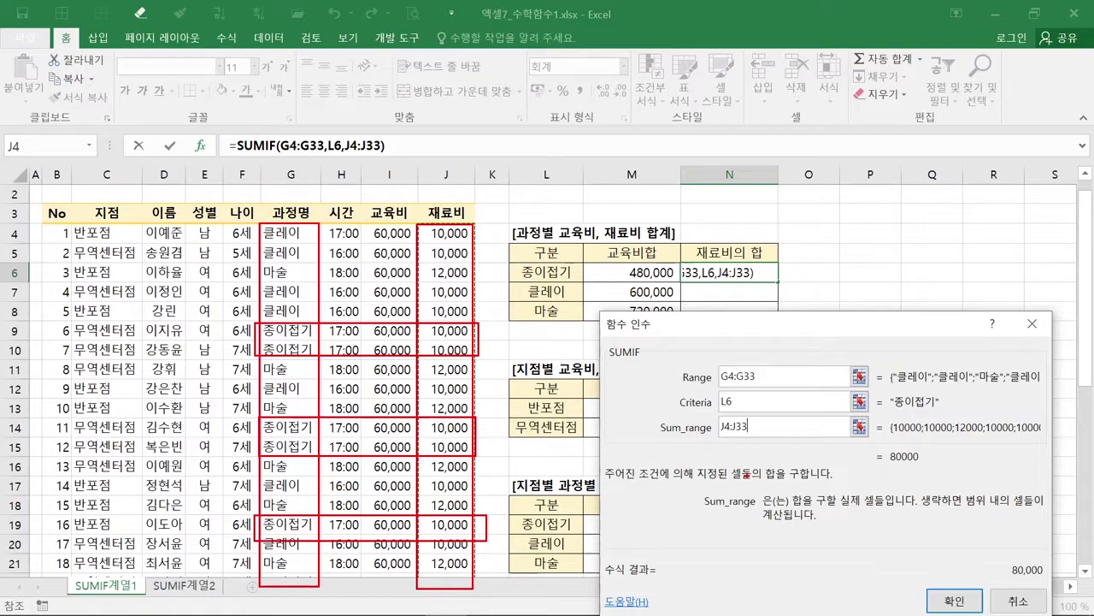
{"action": "key", "text": "Escape"}
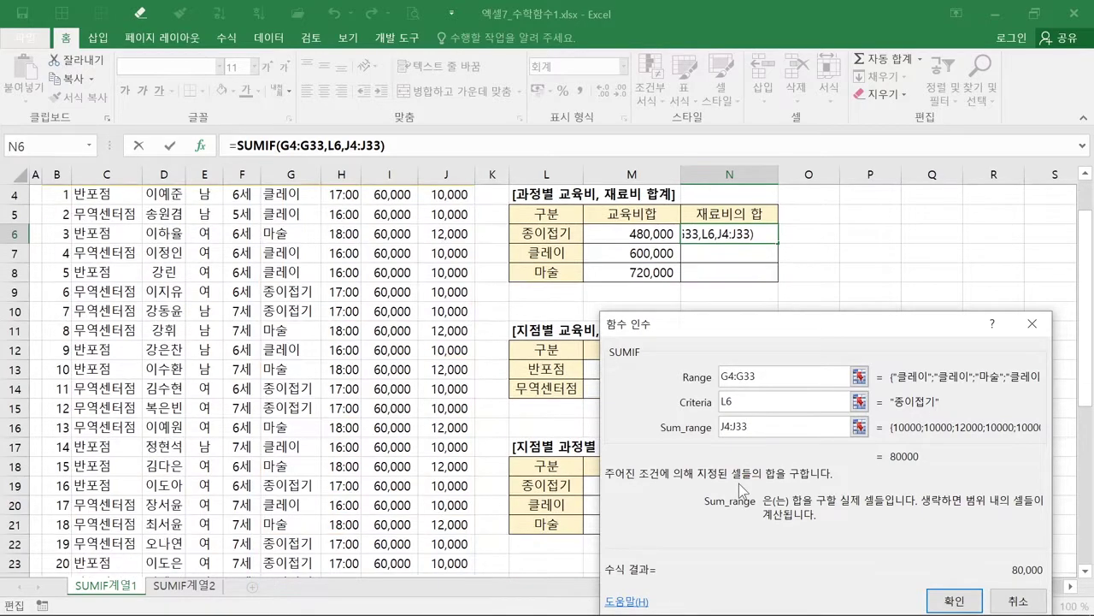
Make the SUMIF Range $G$4:$G$33 and Sum_range $J$4:$J$33 absolute and confirm the formula in N6.
{"action": "key", "text": "ctrl+2"}
{"action": "mouse_move", "coordinate": [715, 365]}
{"action": "left_mouse_down"}
{"action": "mouse_move", "coordinate": [727, 380]}
{"action": "mouse_move", "coordinate": [794, 389]}
{"action": "left_mouse_up"}
{"action": "left_click_drag", "start_coordinate": [717, 412], "coordinate": [796, 441]}
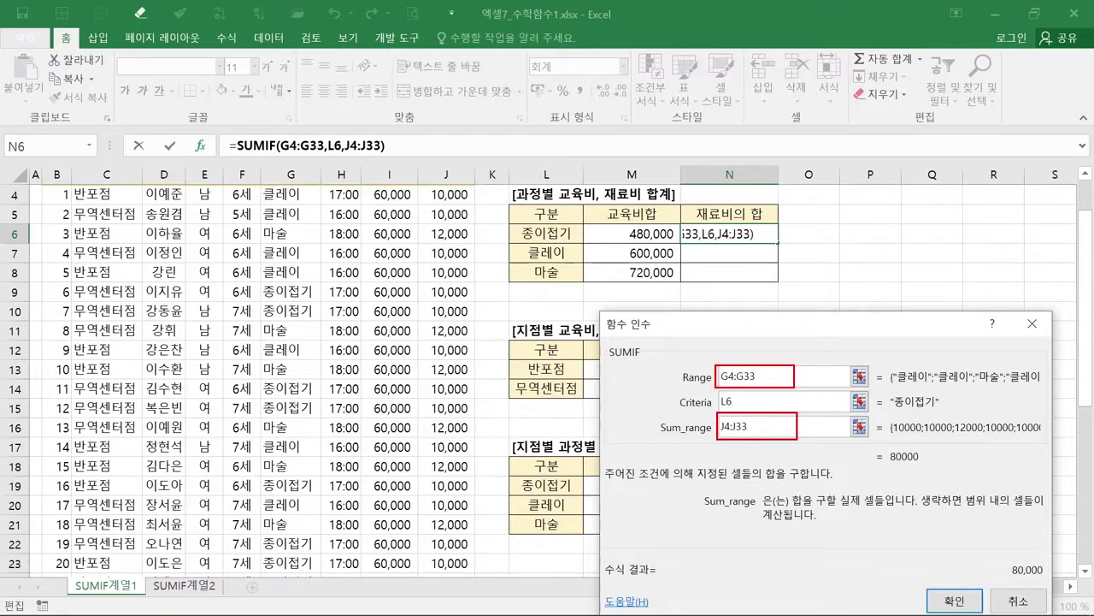
{"action": "left_click", "coordinate": [778, 376]}
{"action": "left_click_drag", "start_coordinate": [778, 376], "coordinate": [708, 381]}
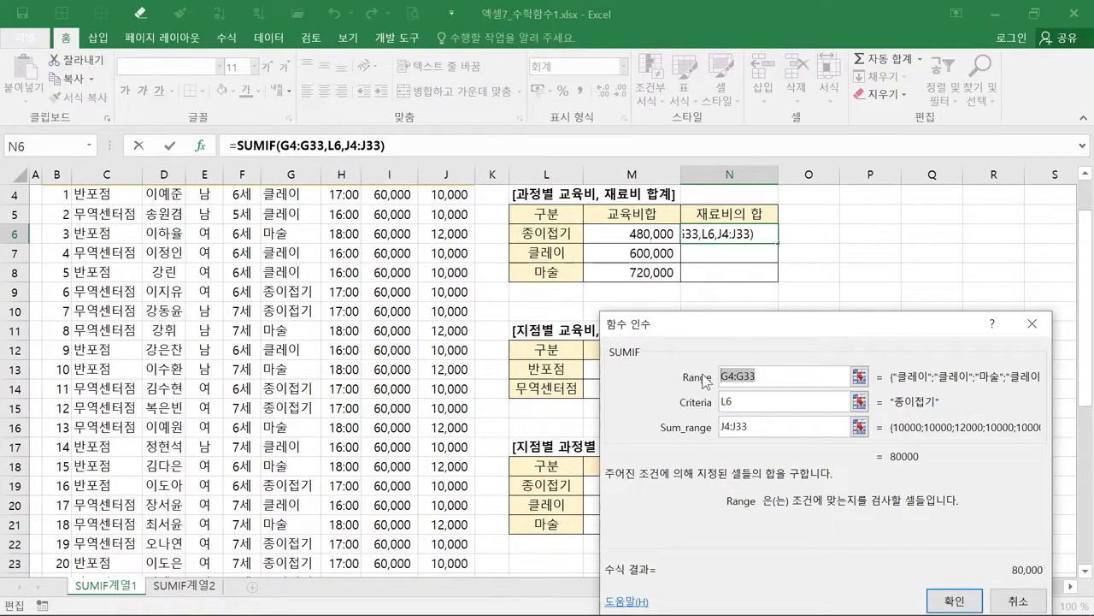
{"action": "key", "text": "F4"}
{"action": "left_click_drag", "start_coordinate": [752, 427], "coordinate": [719, 429]}
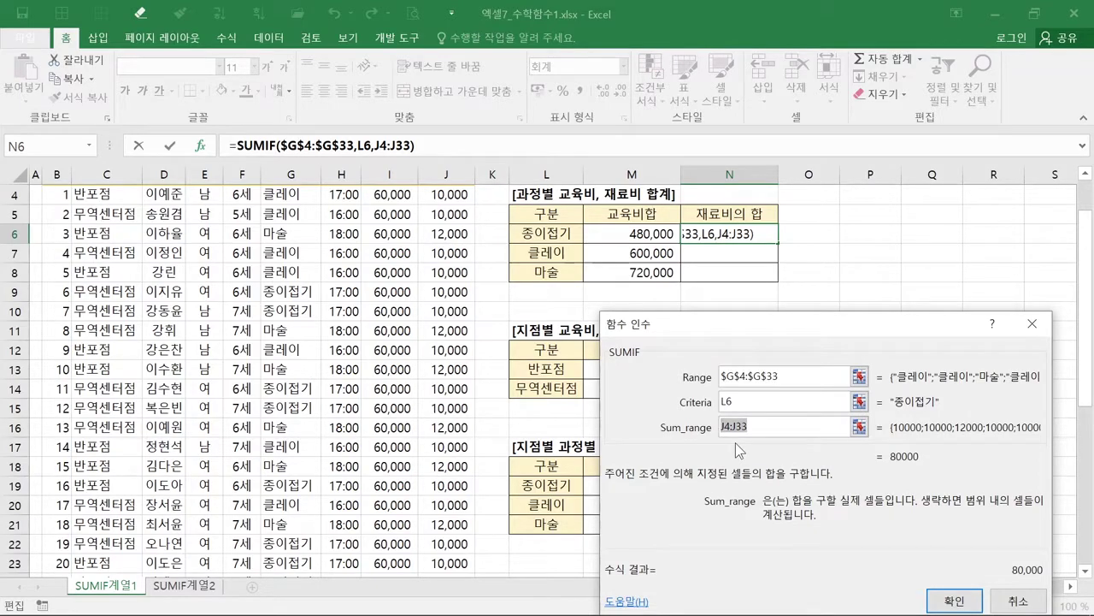
{"action": "key", "text": "F4"}
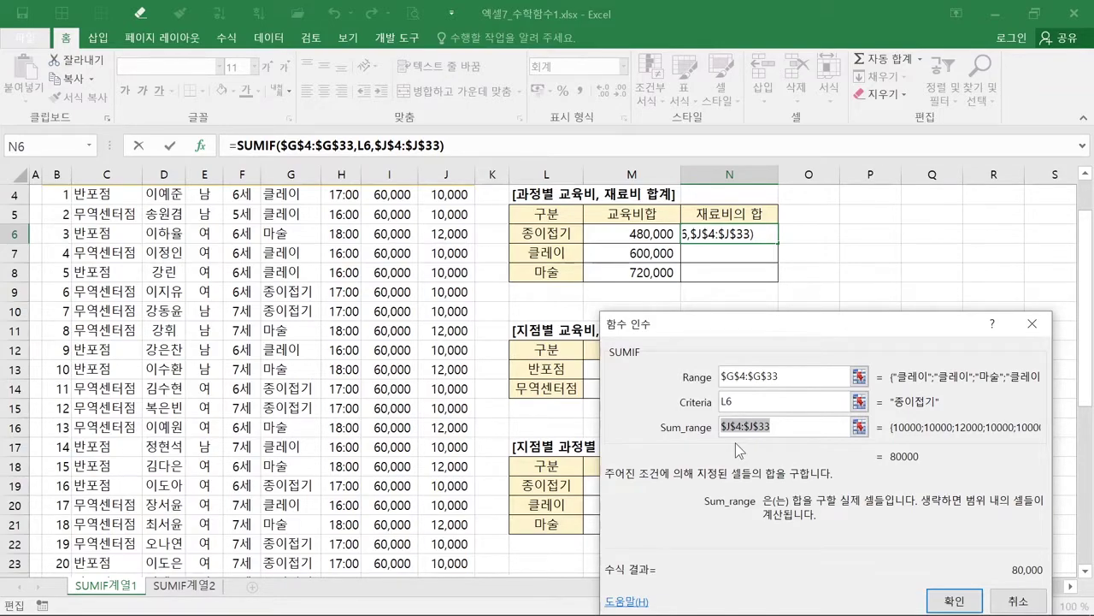
{"action": "key", "text": "ctrl"}
{"action": "key", "text": "ctrl"}
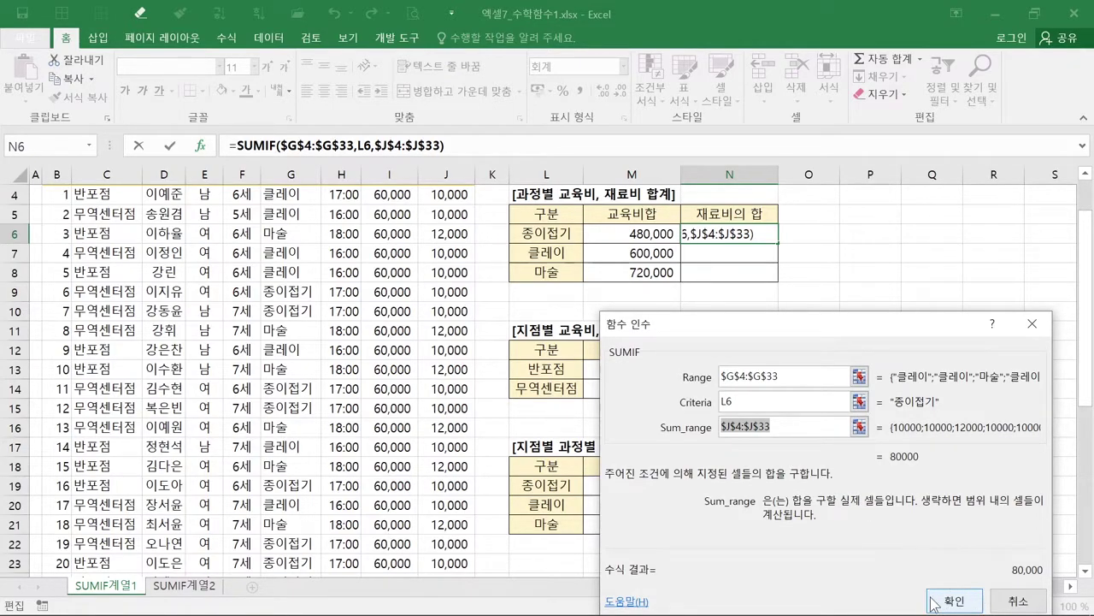
{"action": "left_click", "coordinate": [933, 603]}
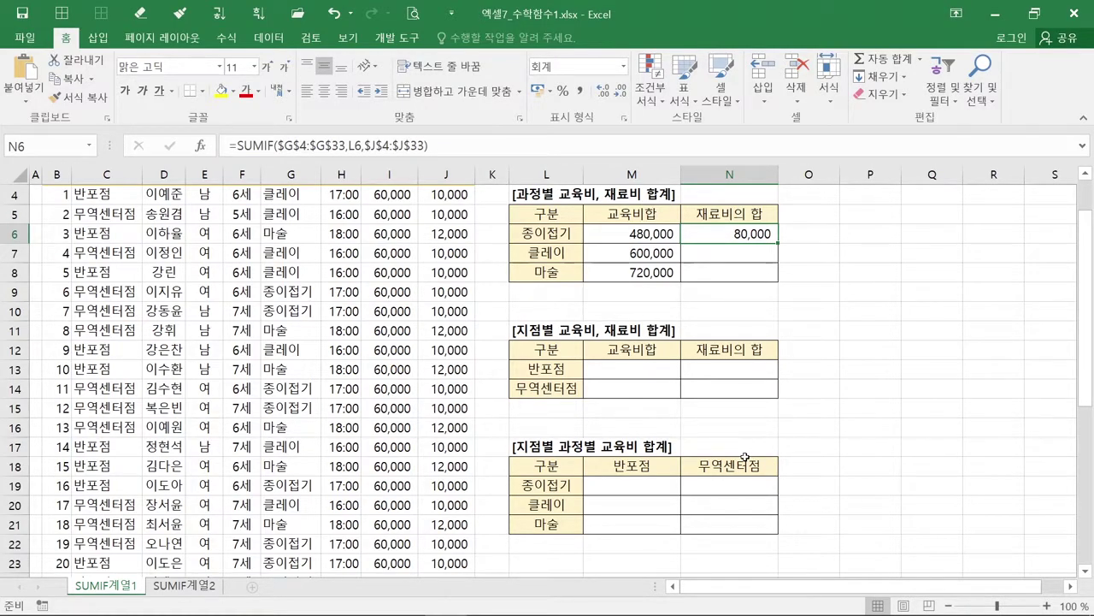
Fill the 재료비의 합 formula from N6 down to N8 for 클레이 and 마술.
{"action": "scroll", "coordinate": [745, 459], "scroll_direction": "up", "scroll_amount": 1}
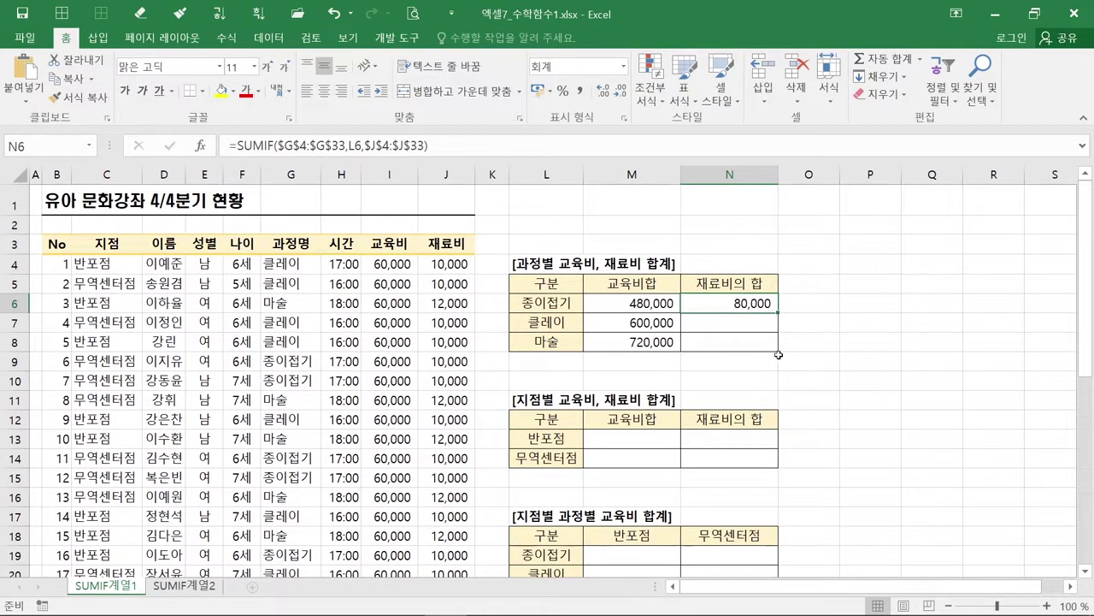
{"action": "key", "text": "ctrl"}
{"action": "key", "text": "ctrl"}
{"action": "key", "text": "ctrl"}
{"action": "key", "text": "ctrl"}
{"action": "left_click_drag", "start_coordinate": [778, 315], "coordinate": [778, 350]}
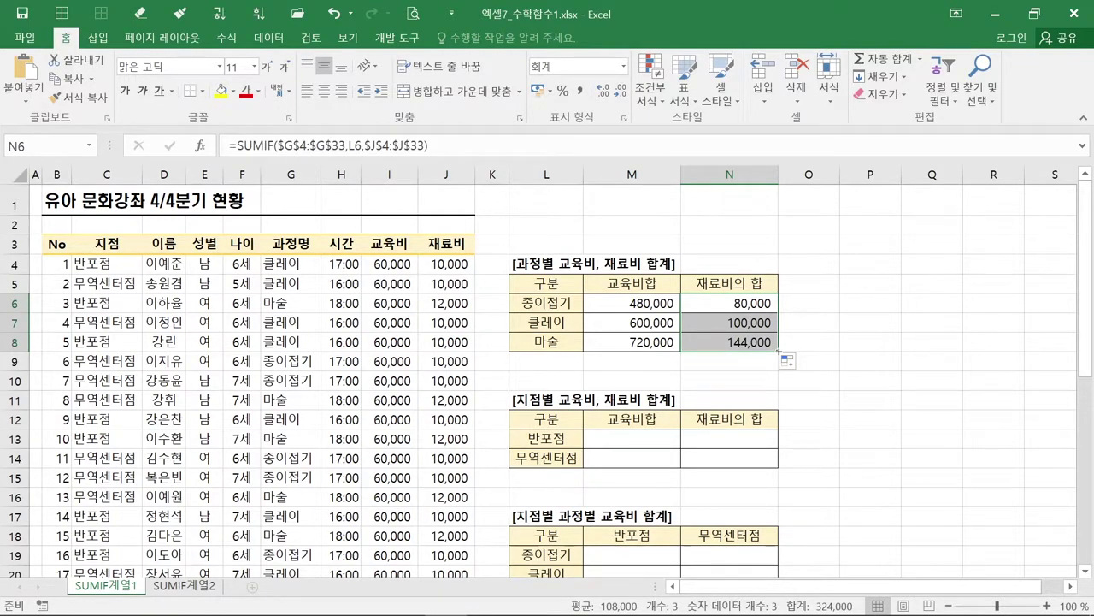
Inspect the range, sum_range and criteria arguments of the SUMIF formula in N8.
{"action": "left_click", "coordinate": [725, 343]}
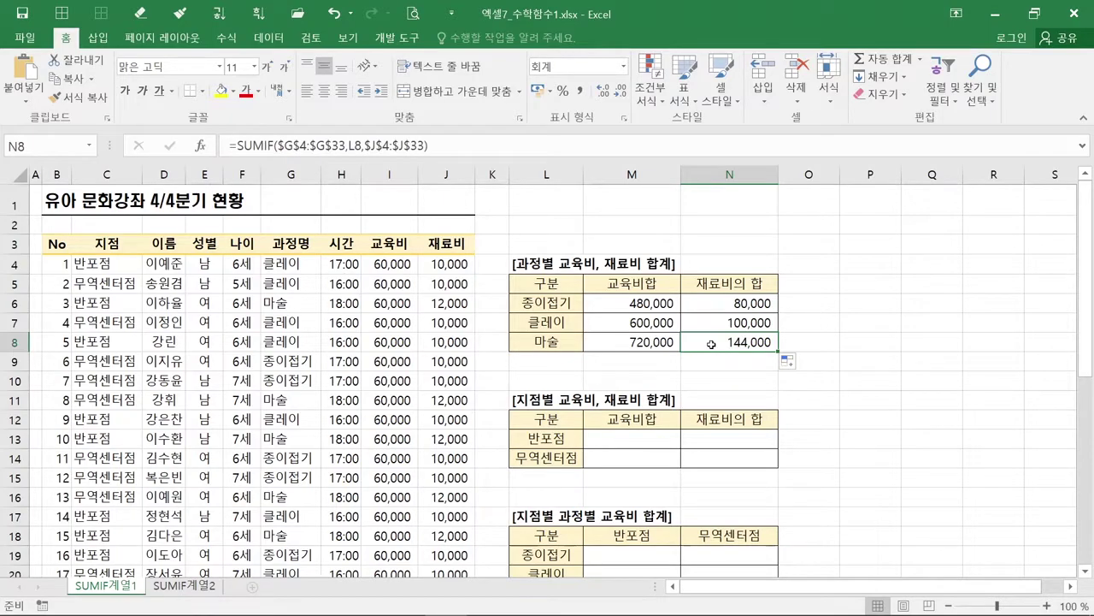
{"action": "double_click", "coordinate": [710, 344]}
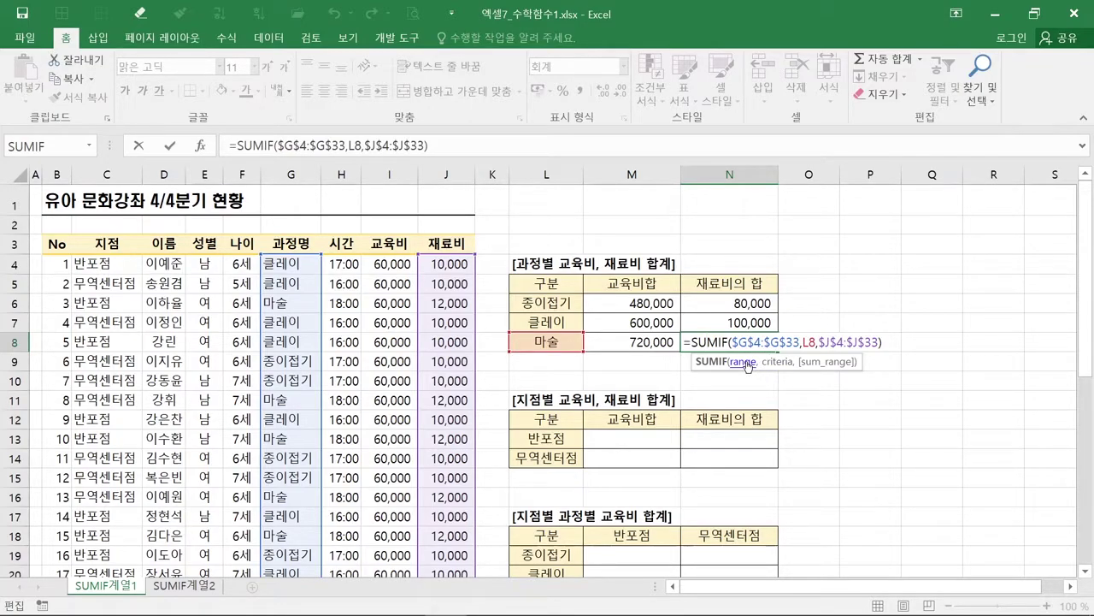
{"action": "left_click", "coordinate": [744, 362]}
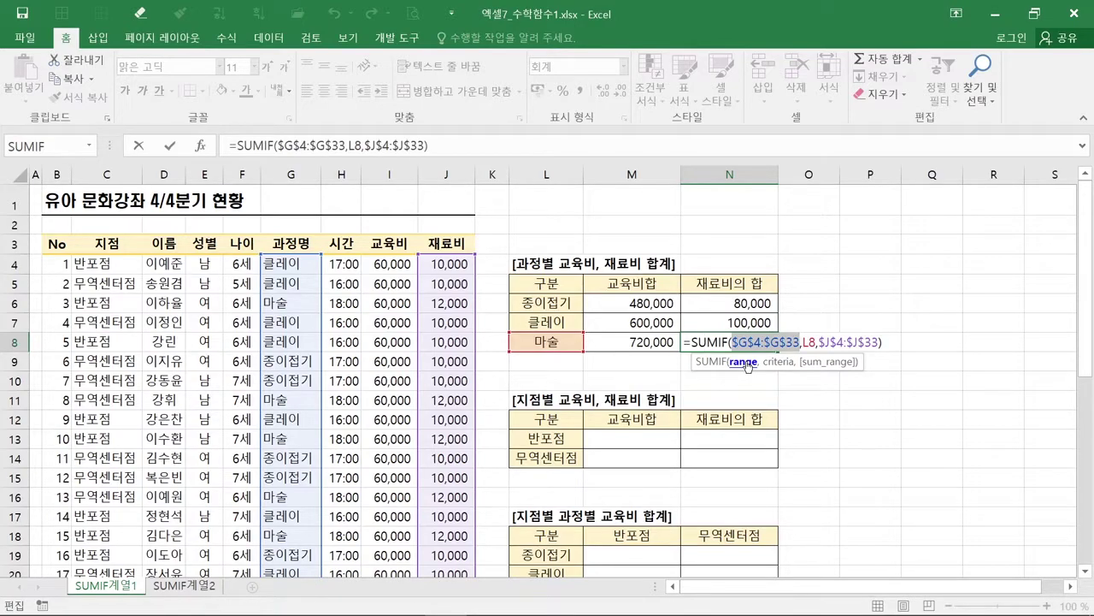
{"action": "left_click", "coordinate": [827, 362]}
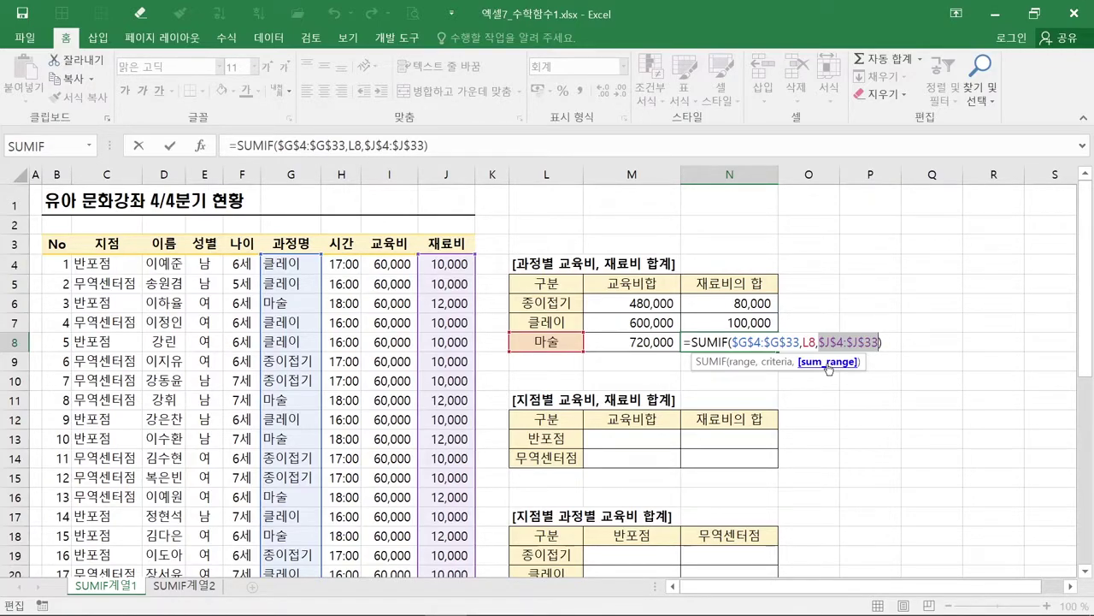
{"action": "left_click", "coordinate": [783, 363]}
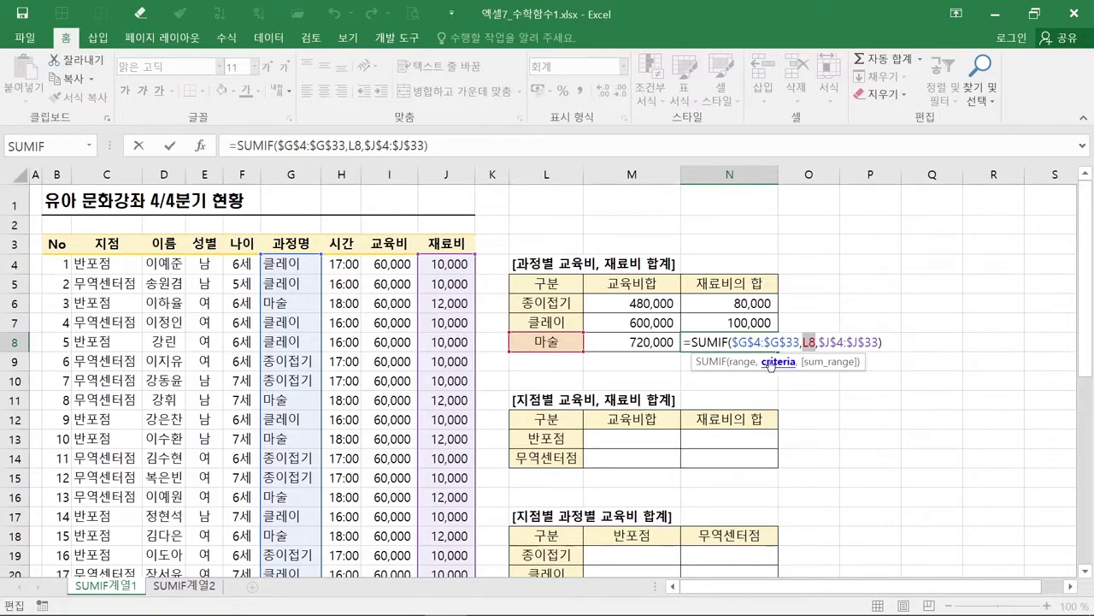
{"action": "left_click", "coordinate": [565, 352]}
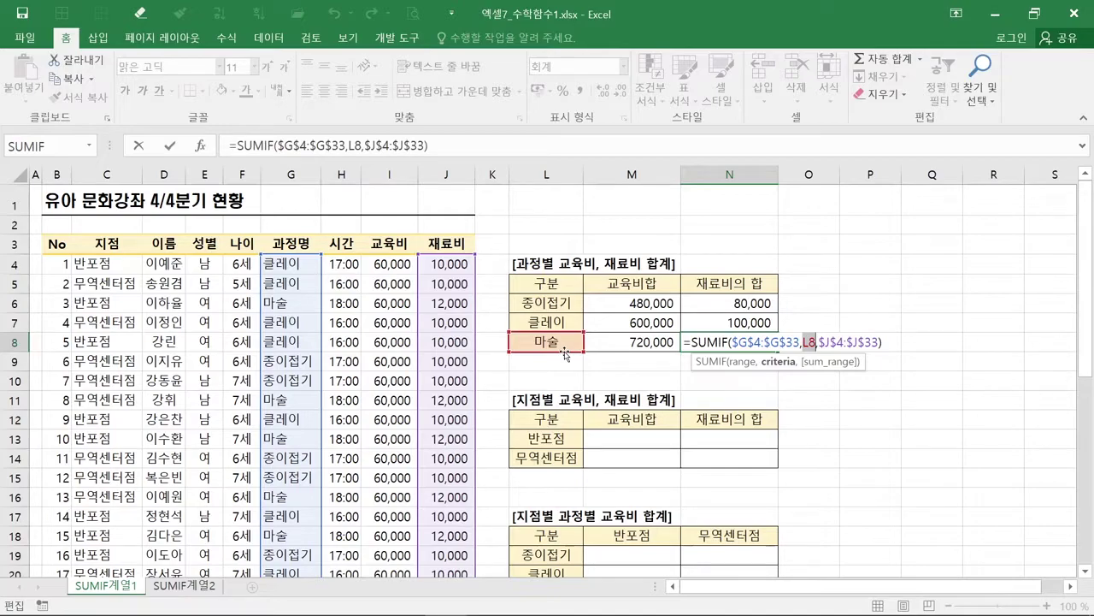
{"action": "key", "text": "ctrl+Return"}
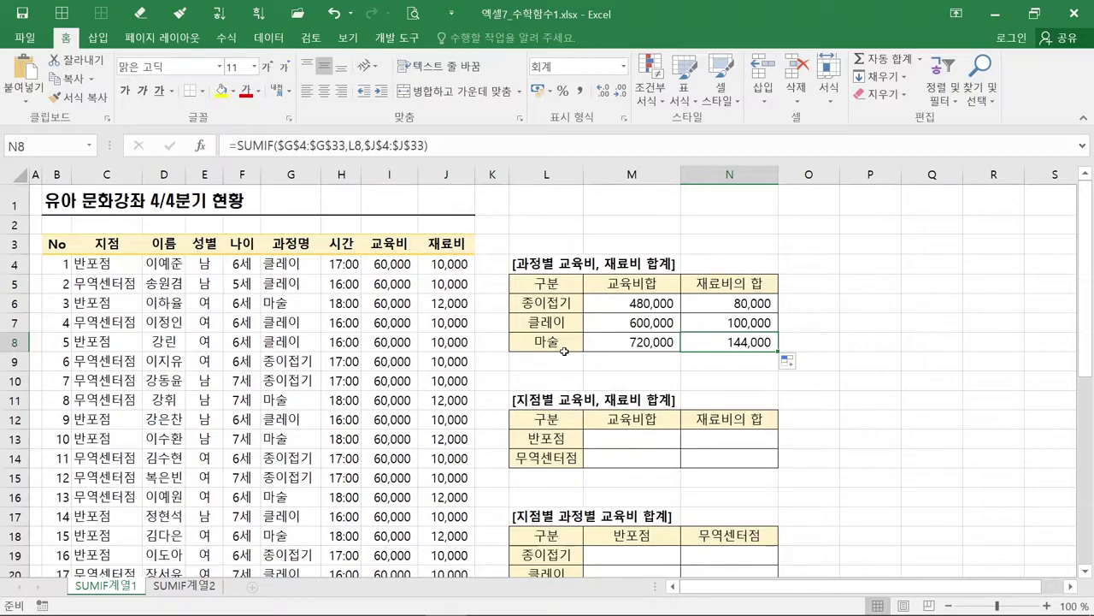
Select M13 in the 지점별 table and examine the 반포점 rows in the list's 지점 column.
{"action": "left_click", "coordinate": [608, 438]}
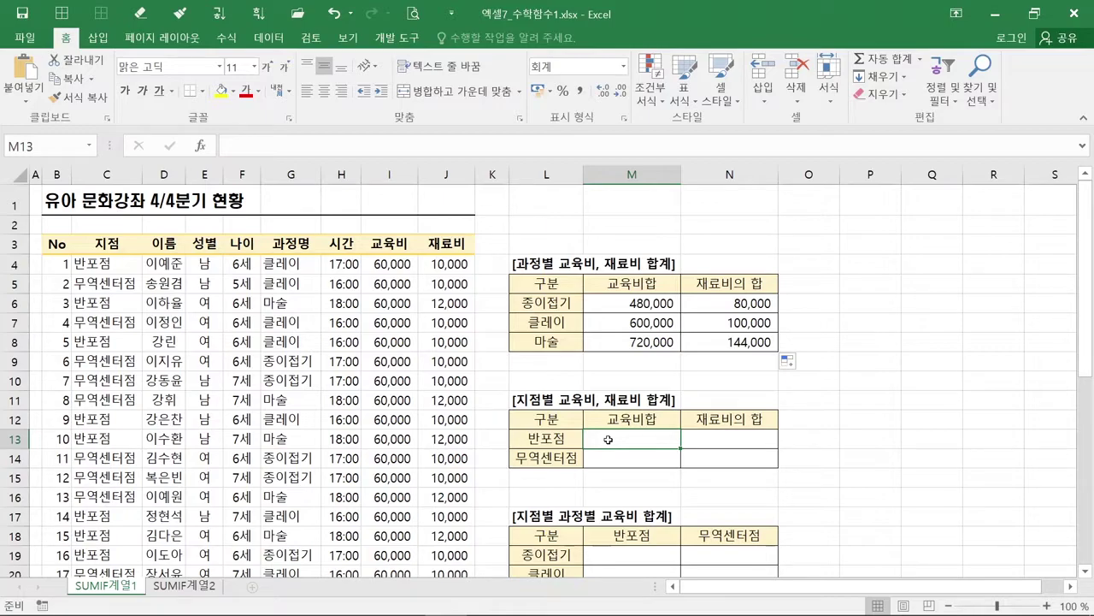
{"action": "mouse_move", "coordinate": [75, 257]}
{"action": "left_mouse_down"}
{"action": "mouse_move", "coordinate": [139, 395]}
{"action": "mouse_move", "coordinate": [137, 592]}
{"action": "left_mouse_up"}
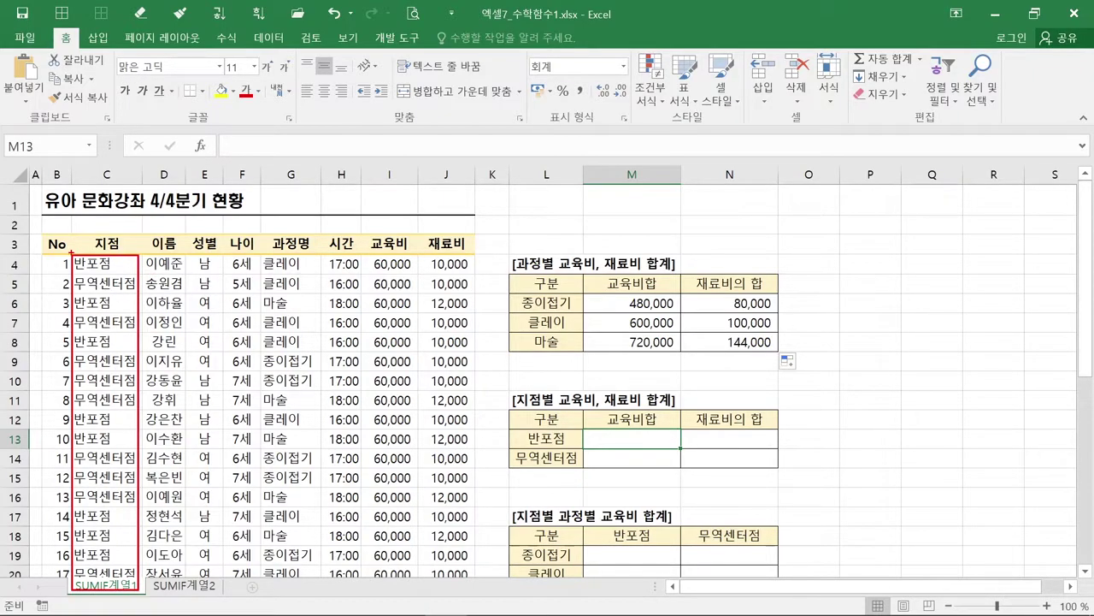
{"action": "mouse_move", "coordinate": [72, 254]}
{"action": "left_mouse_down"}
{"action": "mouse_move", "coordinate": [175, 276]}
{"action": "mouse_move", "coordinate": [476, 275]}
{"action": "left_mouse_up"}
{"action": "mouse_move", "coordinate": [72, 293]}
{"action": "left_mouse_down"}
{"action": "mouse_move", "coordinate": [106, 308]}
{"action": "mouse_move", "coordinate": [477, 311]}
{"action": "left_mouse_up"}
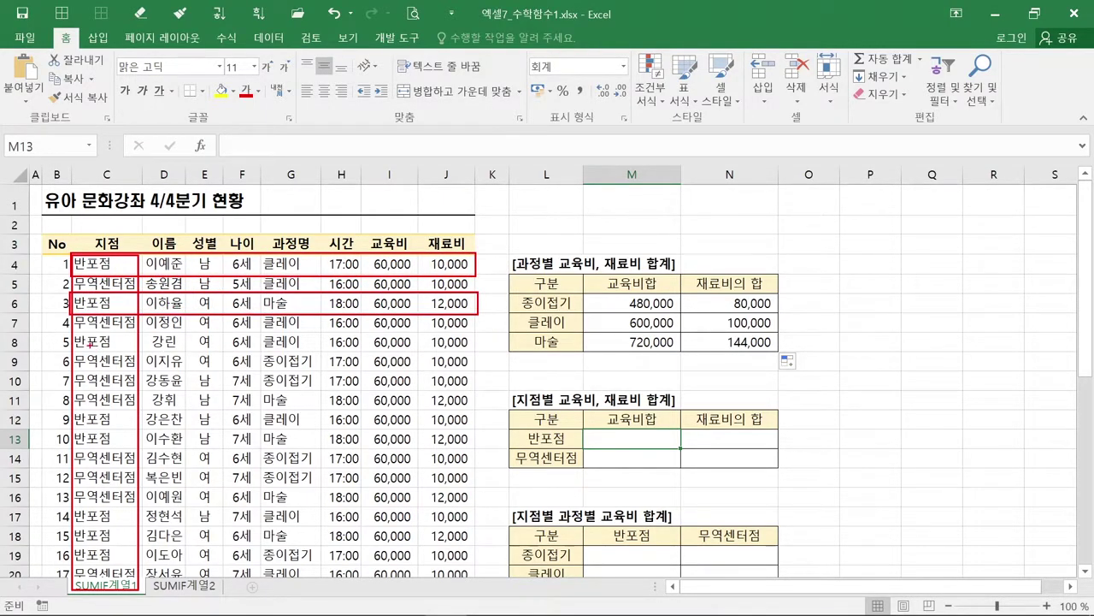
{"action": "mouse_move", "coordinate": [69, 332]}
{"action": "left_mouse_down"}
{"action": "mouse_move", "coordinate": [300, 352]}
{"action": "mouse_move", "coordinate": [477, 351]}
{"action": "left_mouse_up"}
{"action": "mouse_move", "coordinate": [68, 410]}
{"action": "left_mouse_down"}
{"action": "mouse_move", "coordinate": [303, 445]}
{"action": "mouse_move", "coordinate": [477, 448]}
{"action": "left_mouse_up"}
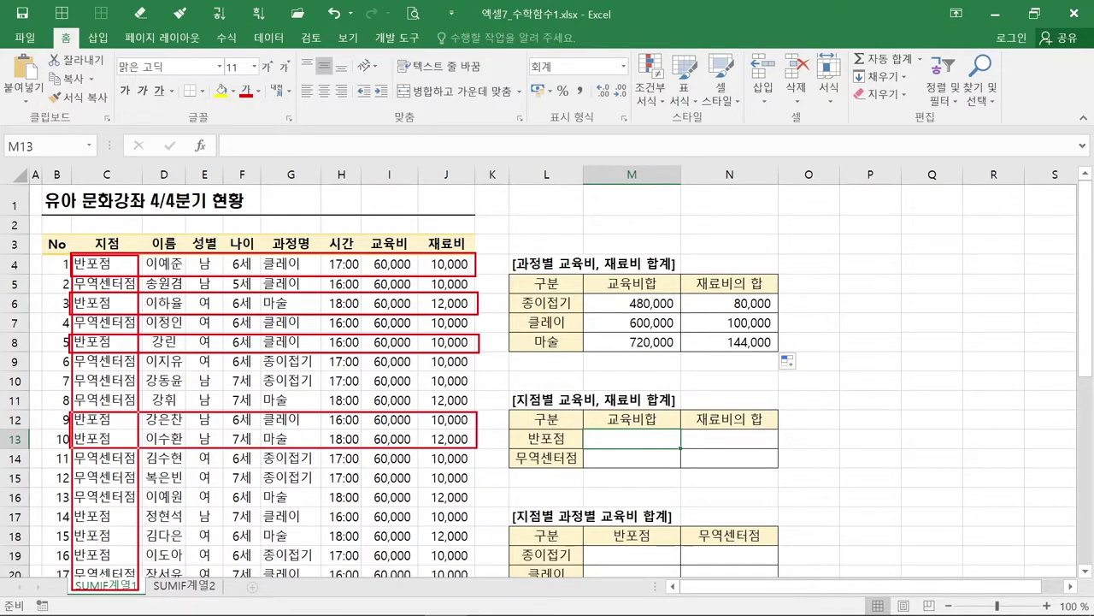
{"action": "mouse_move", "coordinate": [70, 504]}
{"action": "left_mouse_down"}
{"action": "mouse_move", "coordinate": [257, 563]}
{"action": "mouse_move", "coordinate": [457, 557]}
{"action": "left_mouse_up"}
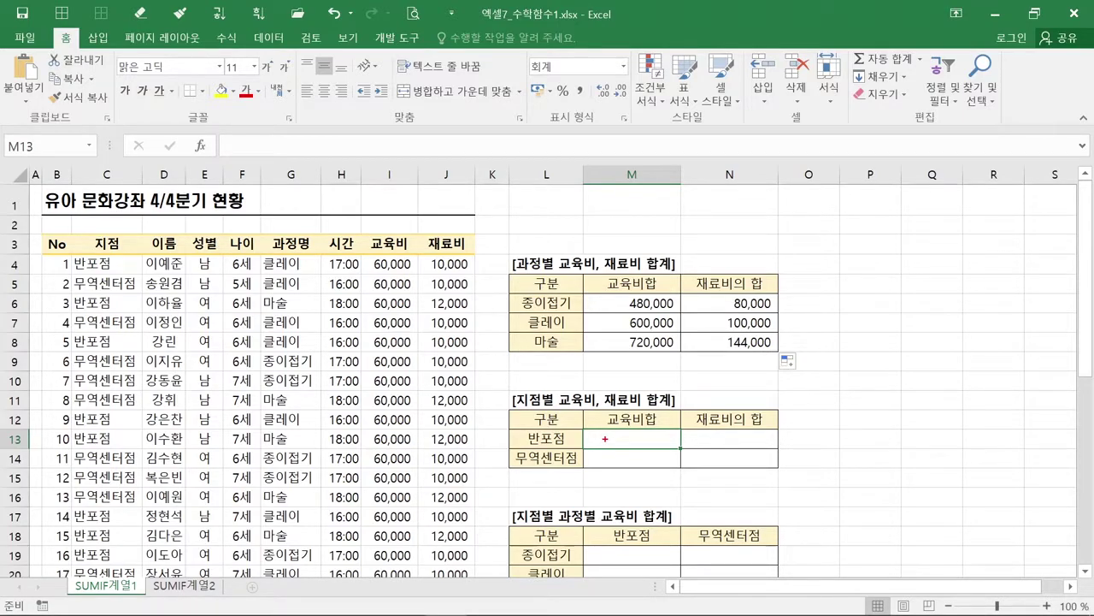
Review the 지점, 교육비, 재료비 and 과정명 columns that supply the ranges for the summary tables.
{"action": "mouse_move", "coordinate": [71, 255]}
{"action": "left_mouse_down"}
{"action": "mouse_move", "coordinate": [97, 299]}
{"action": "mouse_move", "coordinate": [144, 571]}
{"action": "left_mouse_up"}
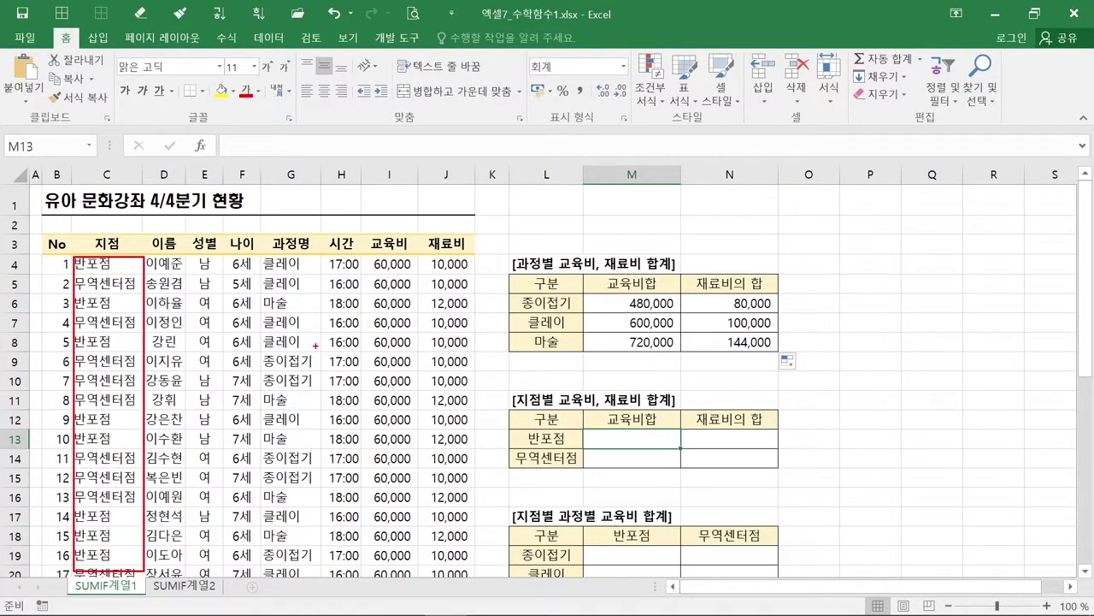
{"action": "left_click_drag", "start_coordinate": [364, 255], "coordinate": [417, 588]}
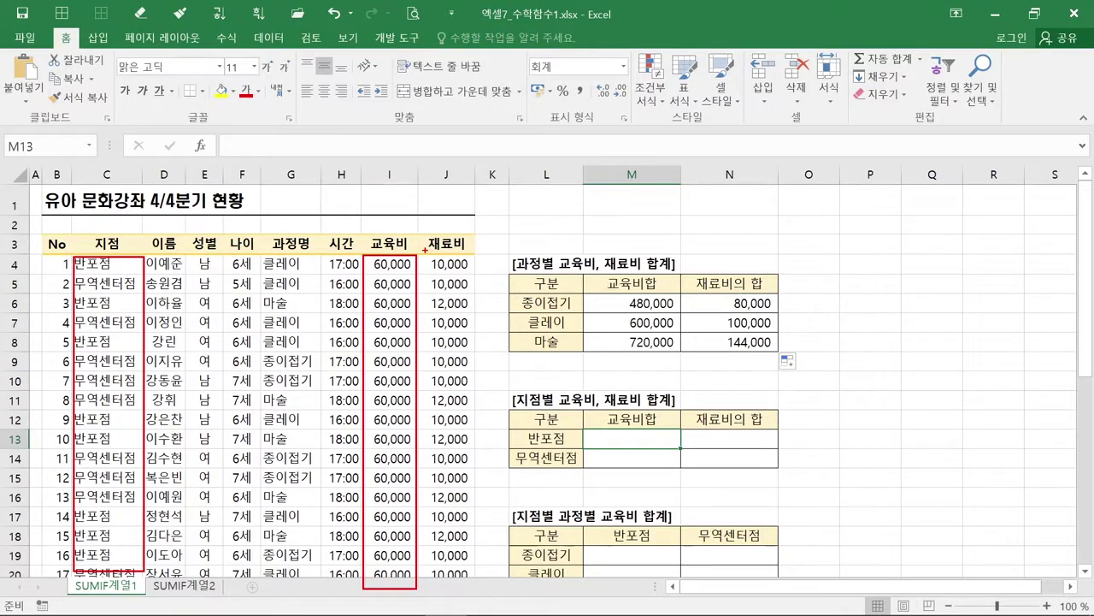
{"action": "mouse_move", "coordinate": [421, 253]}
{"action": "left_mouse_down"}
{"action": "mouse_move", "coordinate": [463, 418]}
{"action": "mouse_move", "coordinate": [476, 588]}
{"action": "left_mouse_up"}
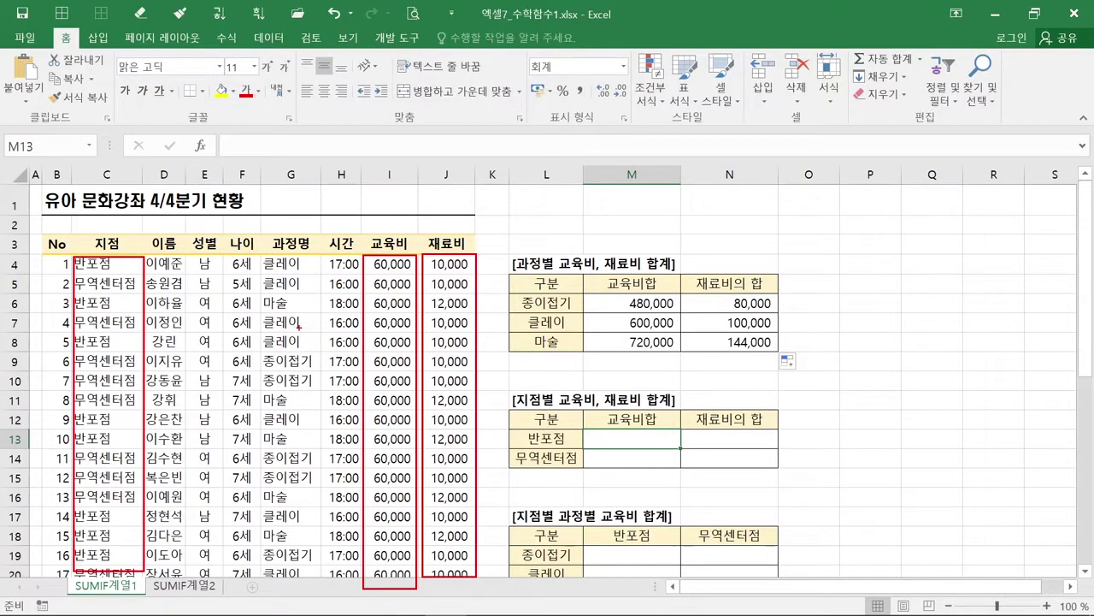
{"action": "left_click_drag", "start_coordinate": [258, 254], "coordinate": [325, 579]}
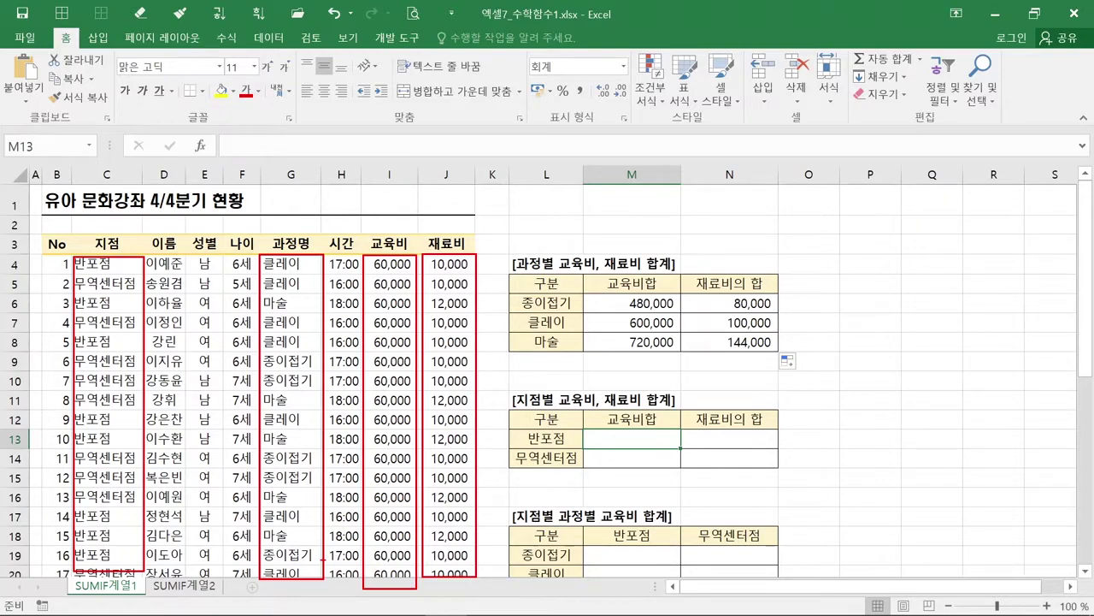
{"action": "key", "text": "Escape"}
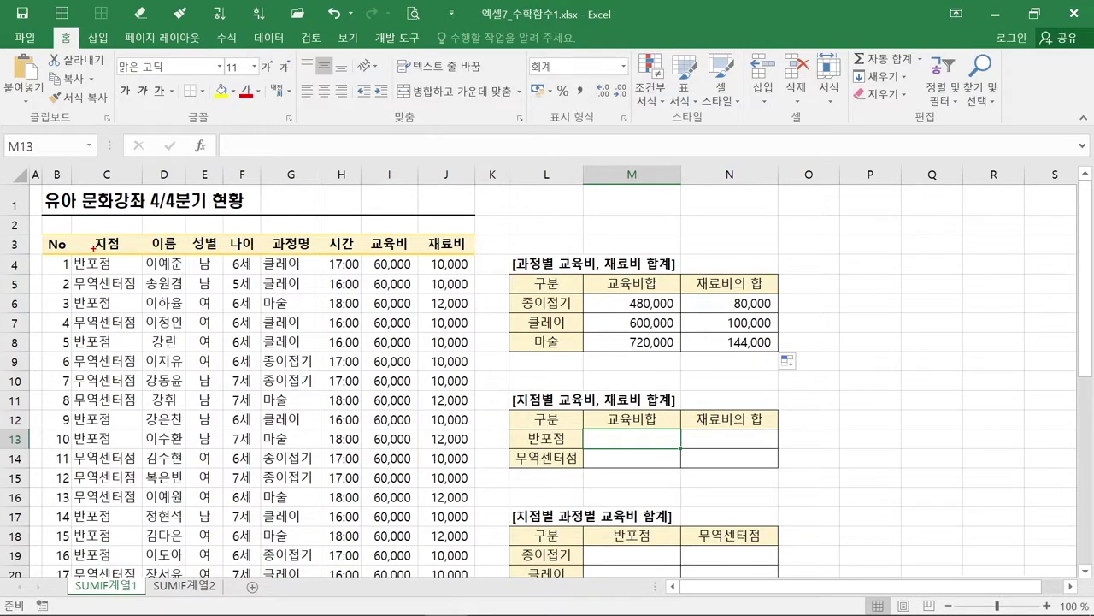
Match the 지점, 과정명, 교육비 and 재료비 headings to the data cells beneath them.
{"action": "left_click_drag", "start_coordinate": [66, 231], "coordinate": [138, 252]}
{"action": "mouse_move", "coordinate": [367, 233]}
{"action": "left_mouse_down"}
{"action": "mouse_move", "coordinate": [412, 253]}
{"action": "mouse_move", "coordinate": [472, 256]}
{"action": "left_mouse_up"}
{"action": "left_click_drag", "start_coordinate": [266, 234], "coordinate": [314, 255]}
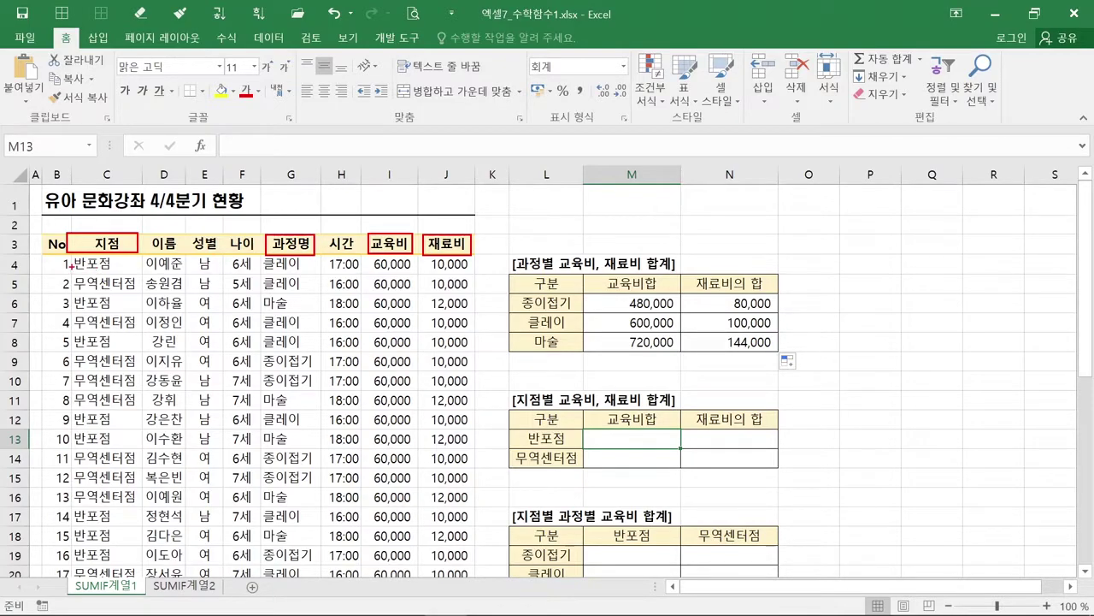
{"action": "mouse_move", "coordinate": [68, 257]}
{"action": "left_mouse_down"}
{"action": "mouse_move", "coordinate": [128, 366]}
{"action": "mouse_move", "coordinate": [143, 579]}
{"action": "left_mouse_up"}
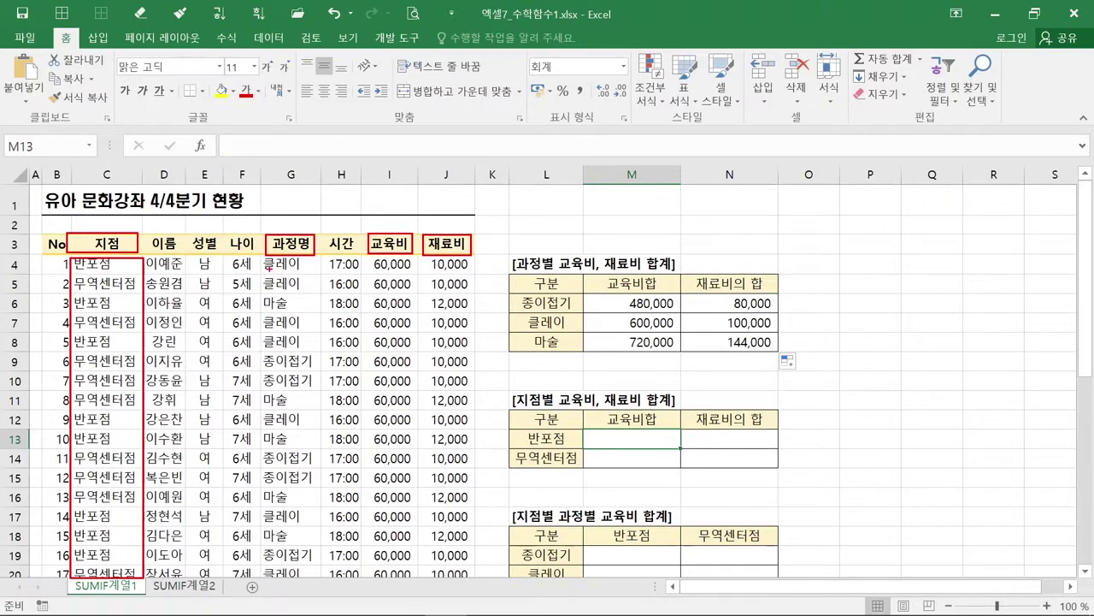
{"action": "mouse_move", "coordinate": [261, 255]}
{"action": "left_mouse_down"}
{"action": "mouse_move", "coordinate": [304, 424]}
{"action": "mouse_move", "coordinate": [324, 578]}
{"action": "left_mouse_up"}
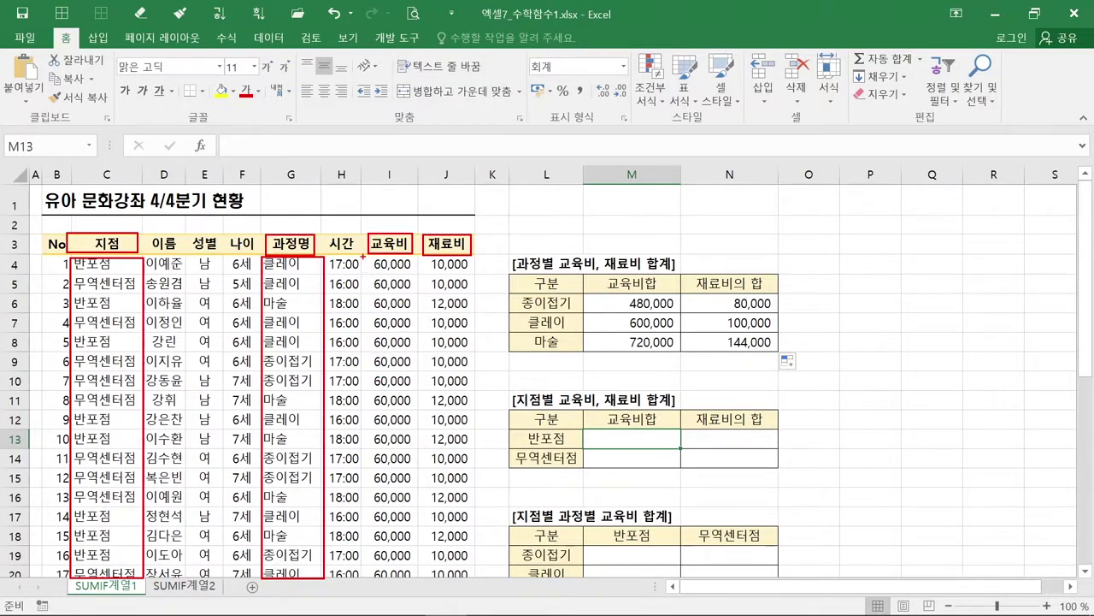
{"action": "left_click_drag", "start_coordinate": [362, 254], "coordinate": [418, 573]}
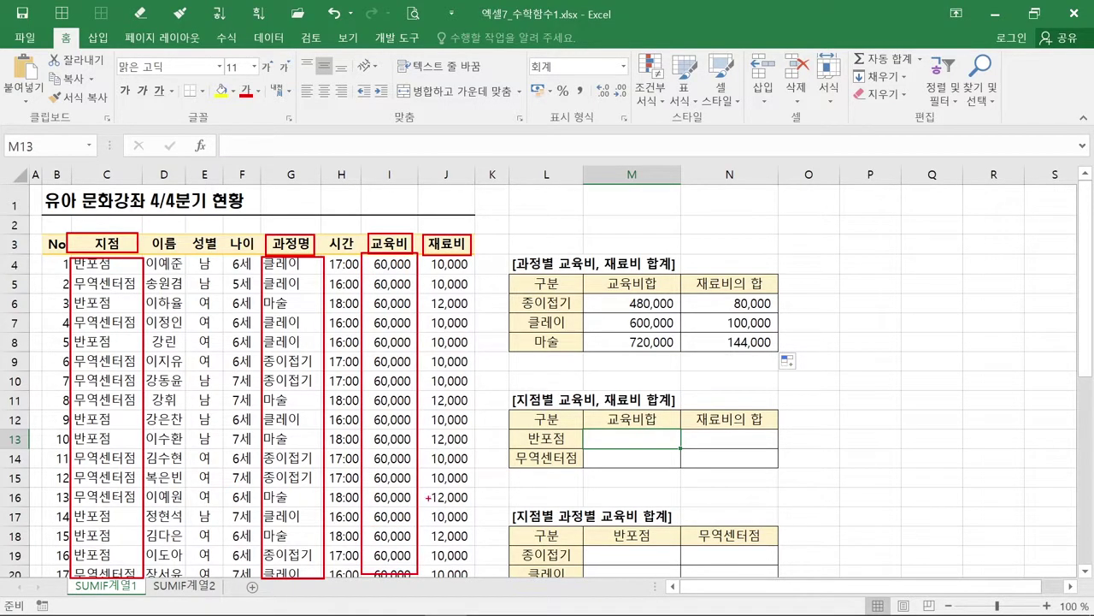
{"action": "mouse_move", "coordinate": [424, 253]}
{"action": "left_mouse_down"}
{"action": "mouse_move", "coordinate": [438, 323]}
{"action": "mouse_move", "coordinate": [445, 526]}
{"action": "mouse_move", "coordinate": [469, 580]}
{"action": "left_mouse_up"}
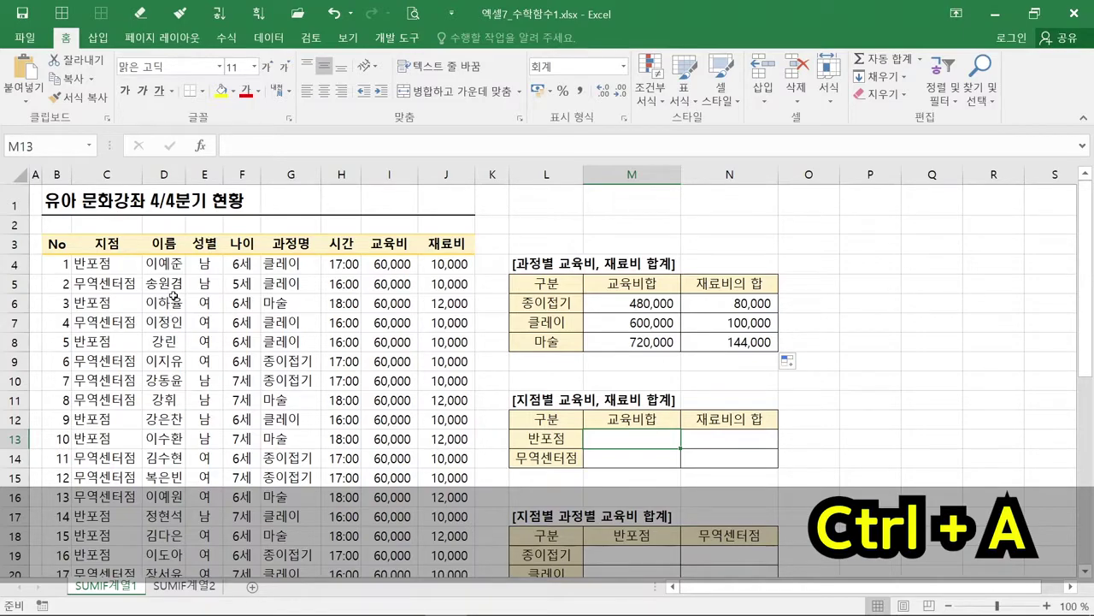
Try selecting everything from the empty cell P3, then from cells E7 and D6 inside the list.
{"action": "left_click", "coordinate": [850, 248]}
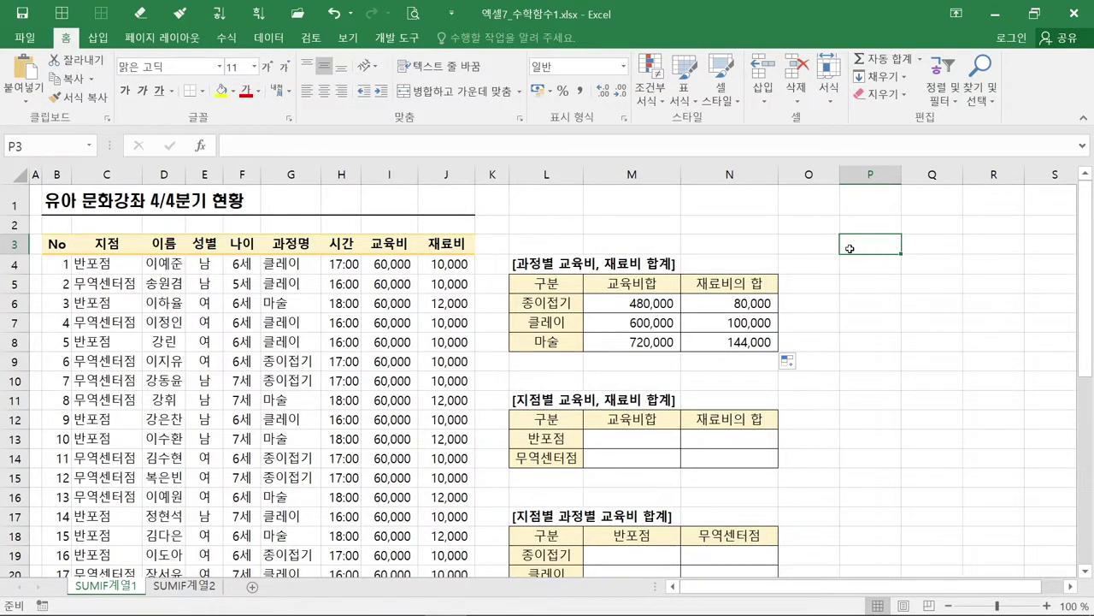
{"action": "key", "text": "ctrl+a"}
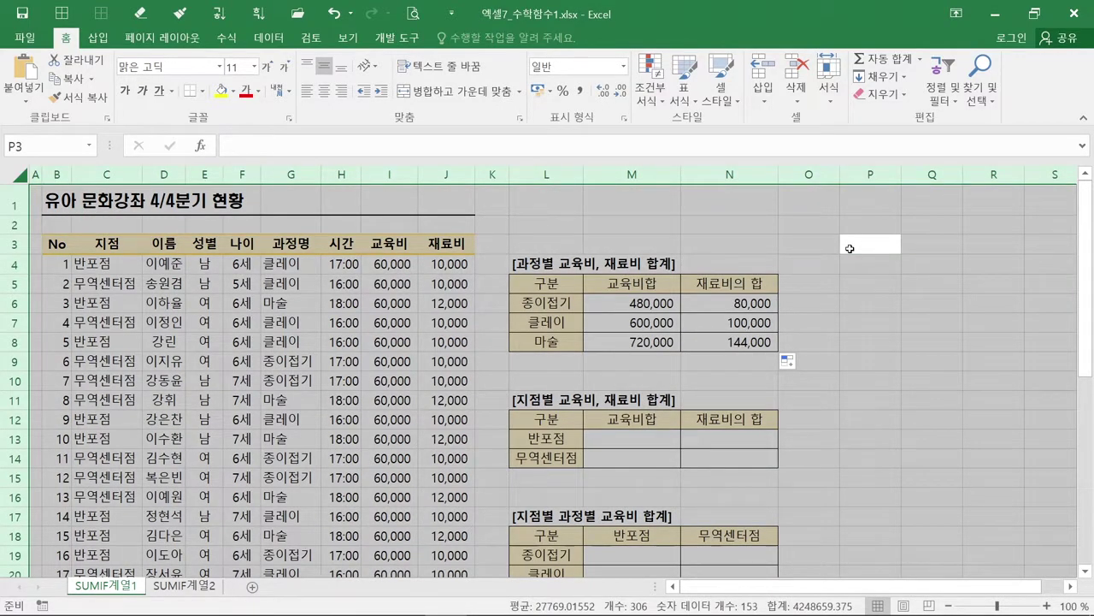
{"action": "left_click", "coordinate": [198, 323]}
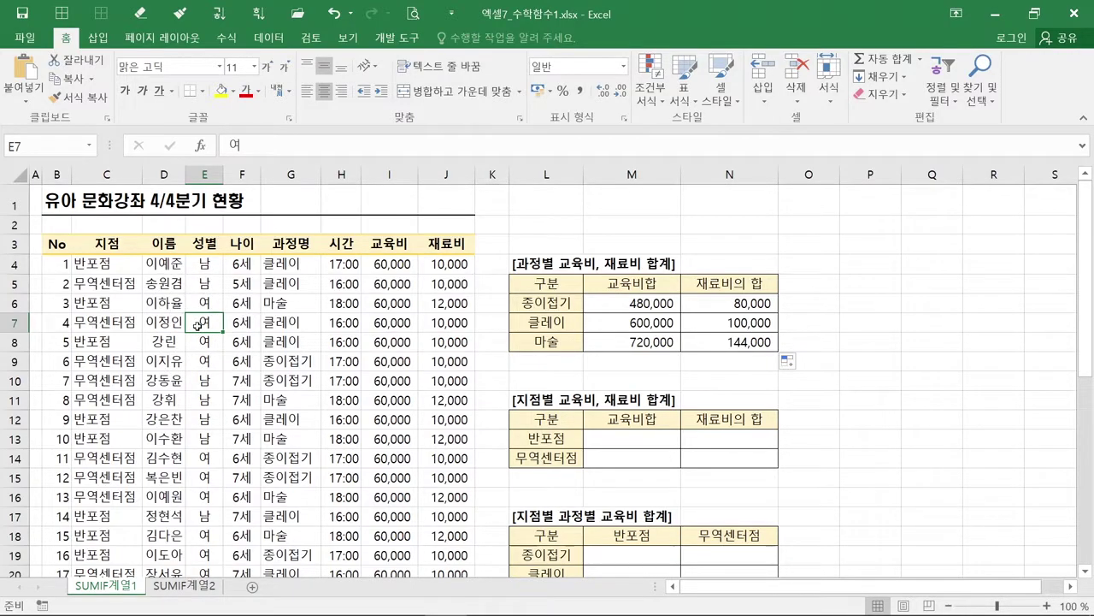
{"action": "key", "text": "ctrl+a"}
{"action": "left_click", "coordinate": [150, 301]}
{"action": "key", "text": "ctrl+a"}
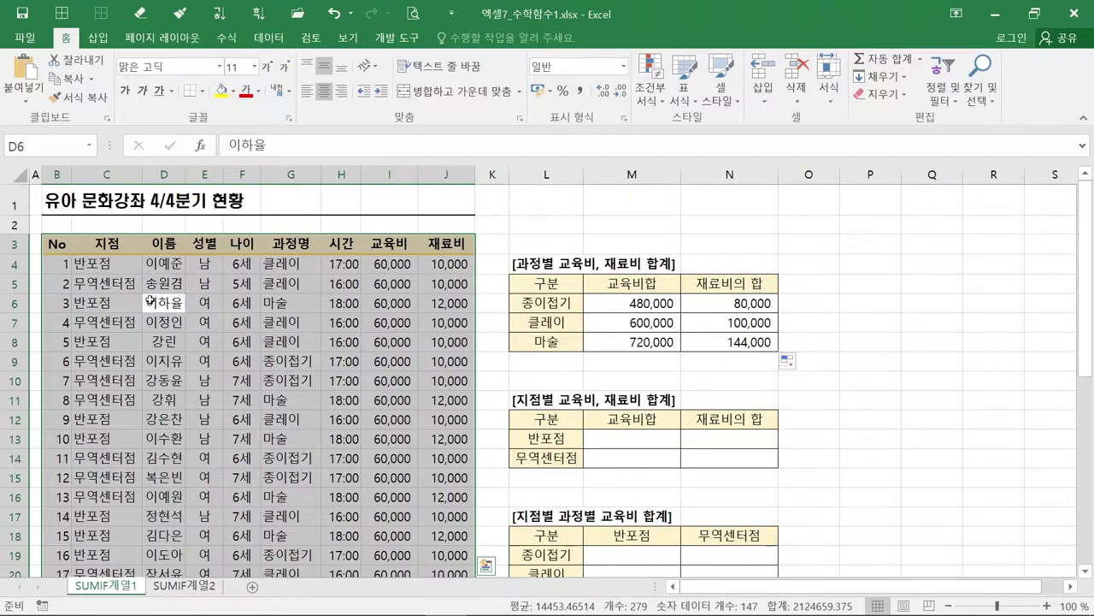
{"action": "left_click", "coordinate": [150, 301]}
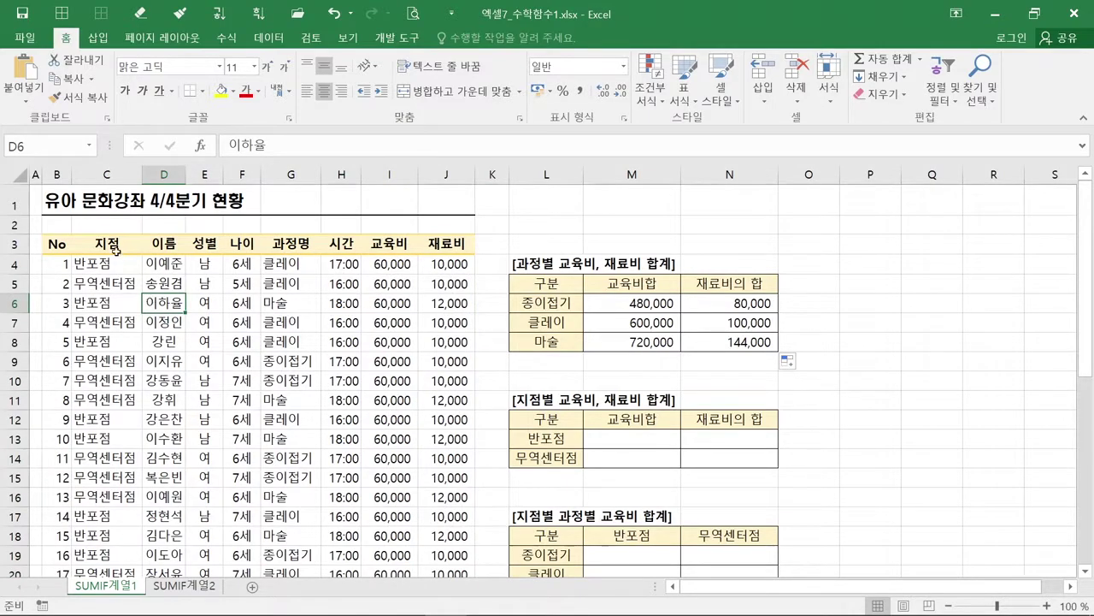
Examine the empty row 2 and column K bordering the list, and try selecting the list and the whole sheet from G6.
{"action": "left_click", "coordinate": [14, 225]}
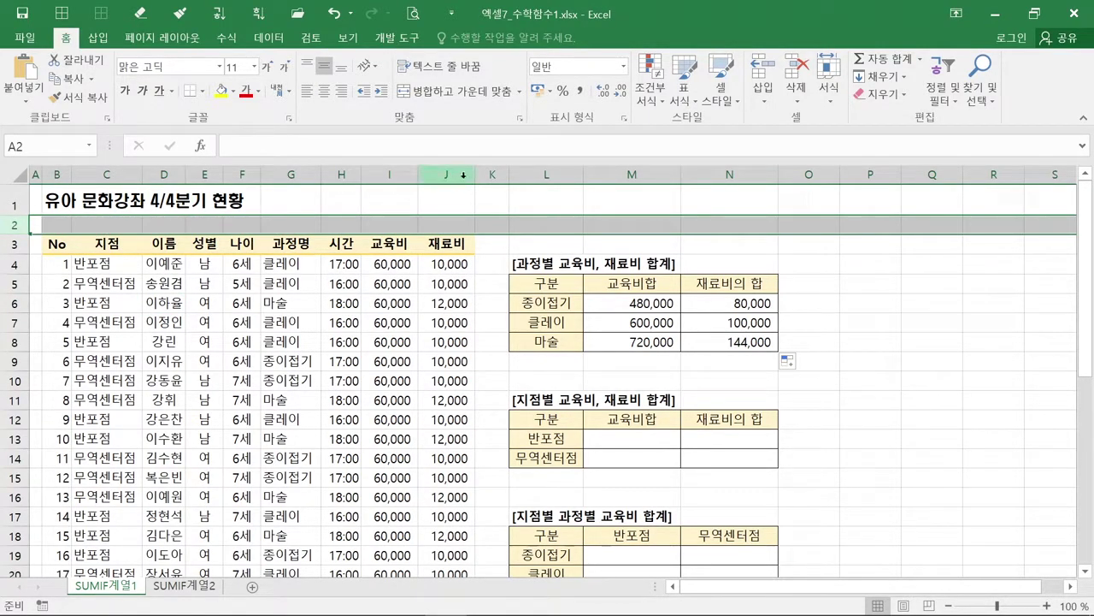
{"action": "left_click", "coordinate": [491, 174]}
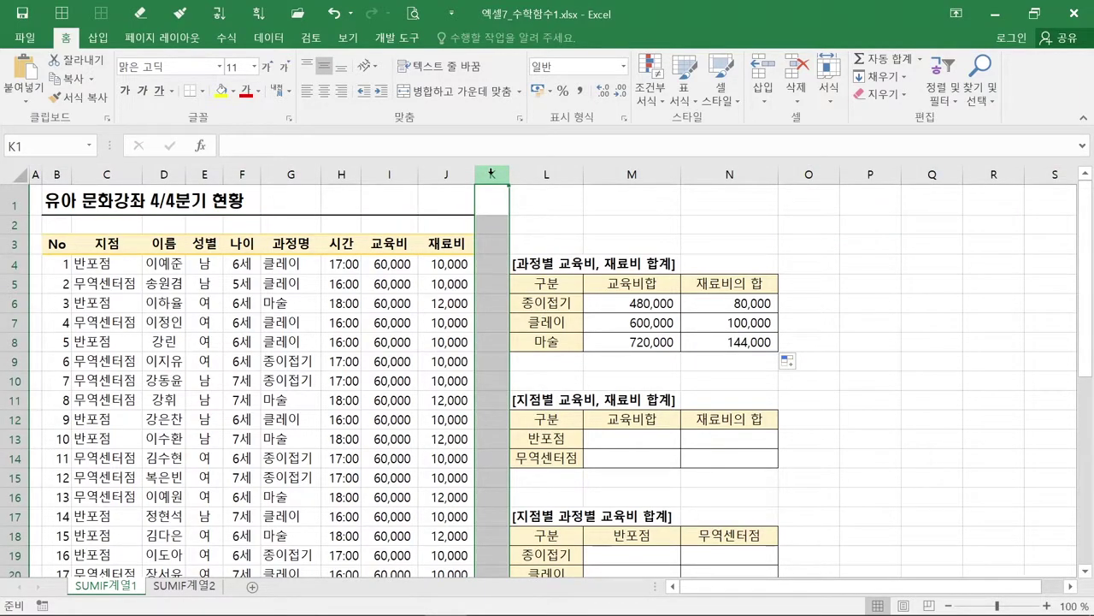
{"action": "left_click", "coordinate": [265, 308]}
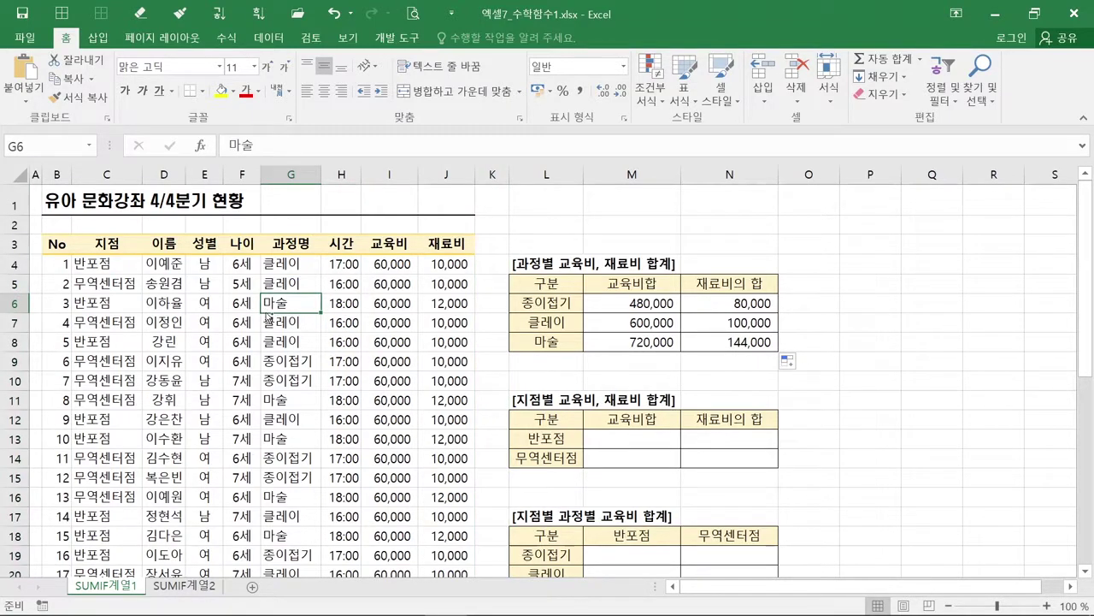
{"action": "key", "text": "ctrl+a"}
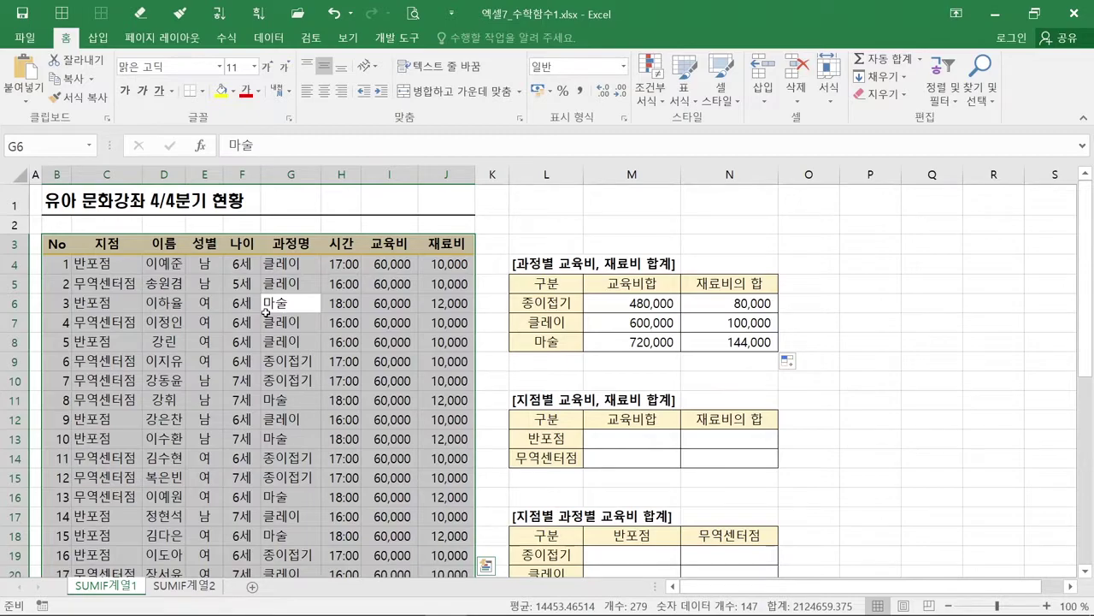
{"action": "key", "text": "ctrl+a"}
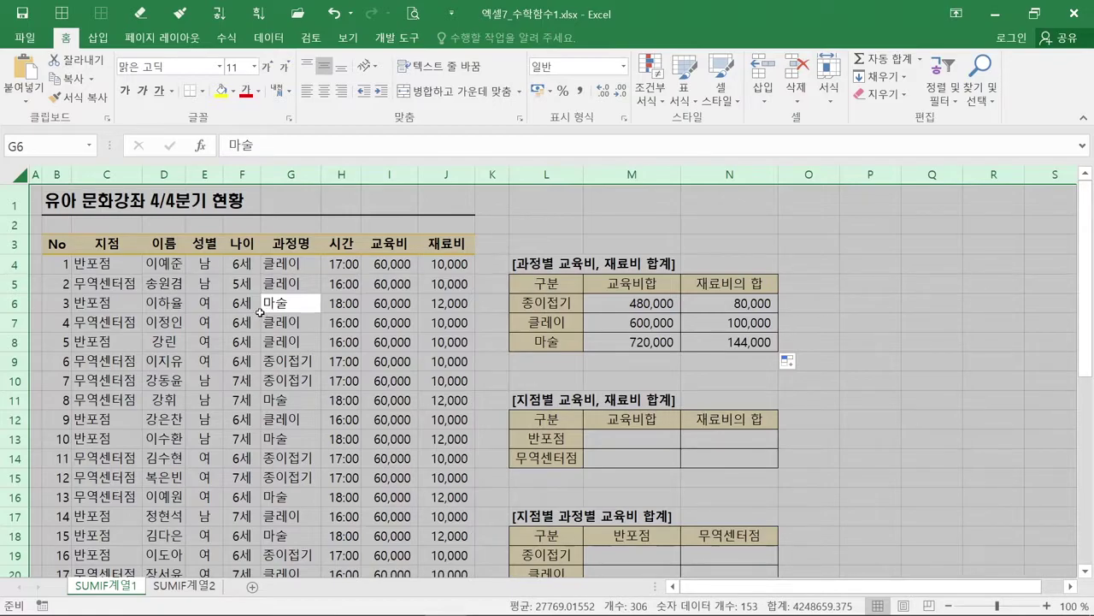
{"action": "left_click", "coordinate": [244, 313]}
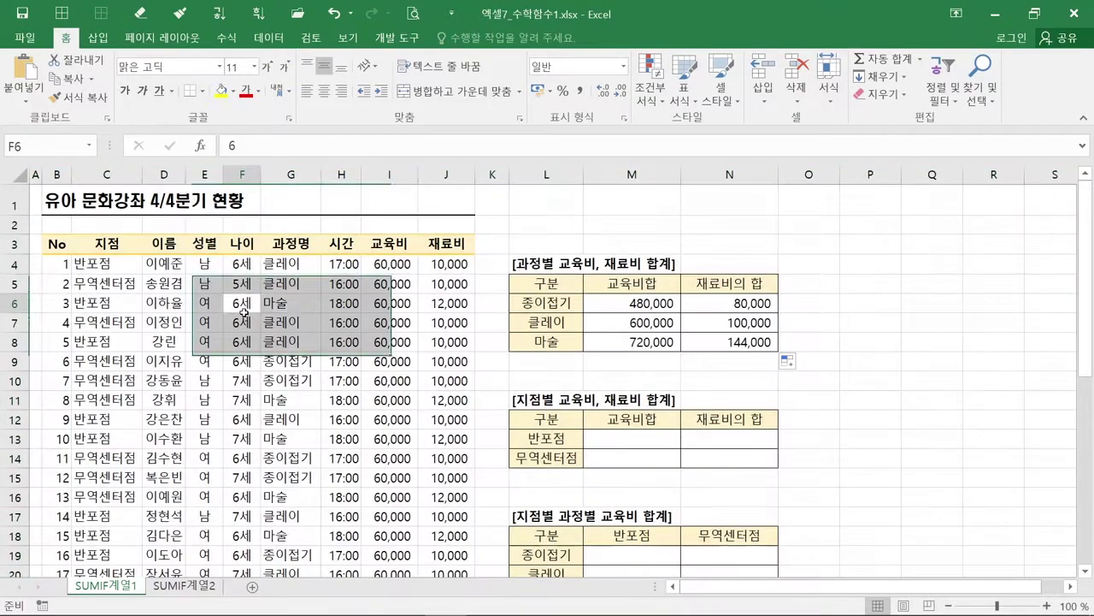
{"action": "left_click", "coordinate": [184, 314]}
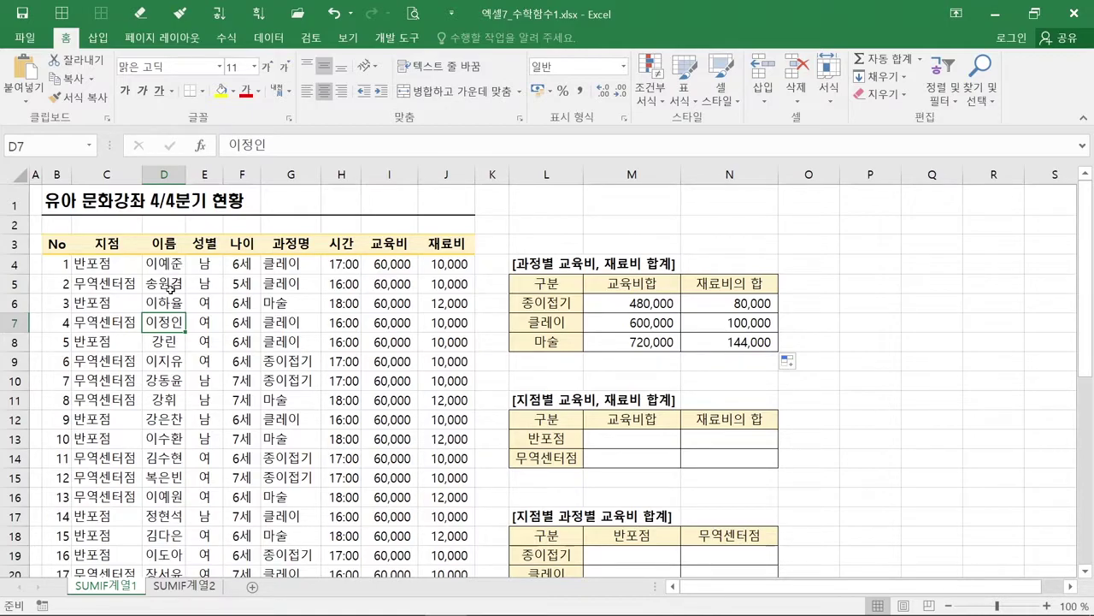
Select the whole list starting from the No heading in B3 and check the selection down to its final row.
{"action": "left_click", "coordinate": [56, 244]}
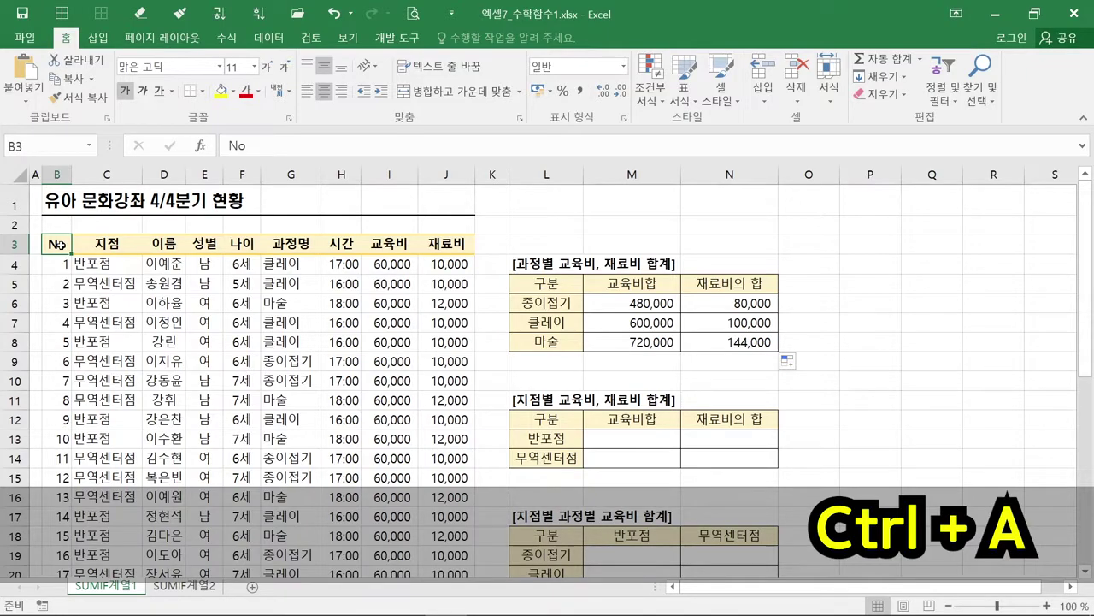
{"action": "key", "text": "ctrl+a"}
{"action": "scroll", "coordinate": [193, 301], "scroll_direction": "down", "scroll_amount": 4}
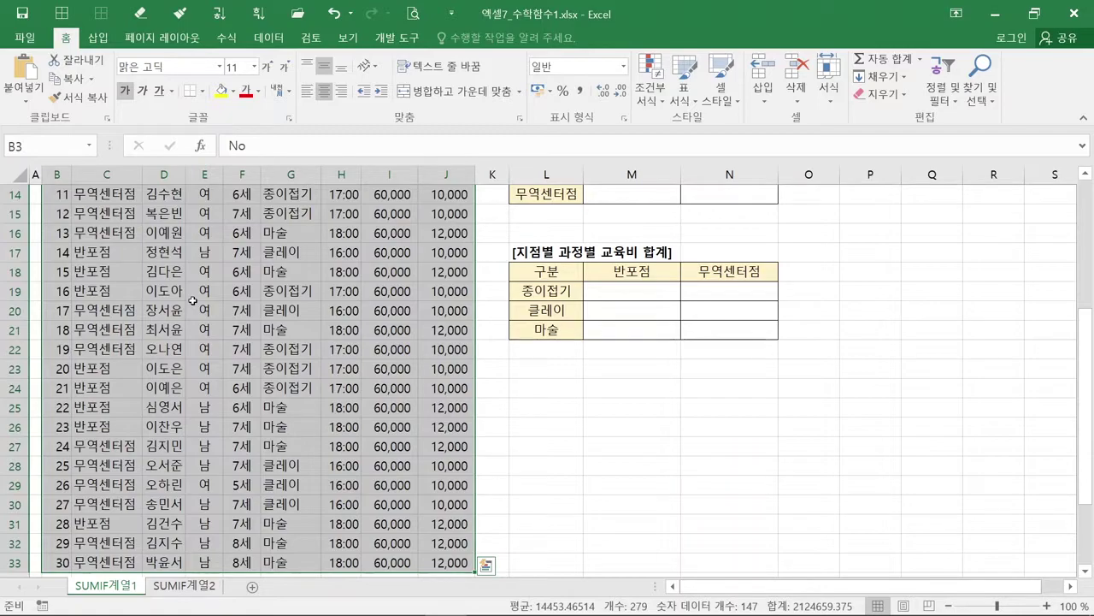
{"action": "scroll", "coordinate": [193, 301], "scroll_direction": "down", "scroll_amount": 1}
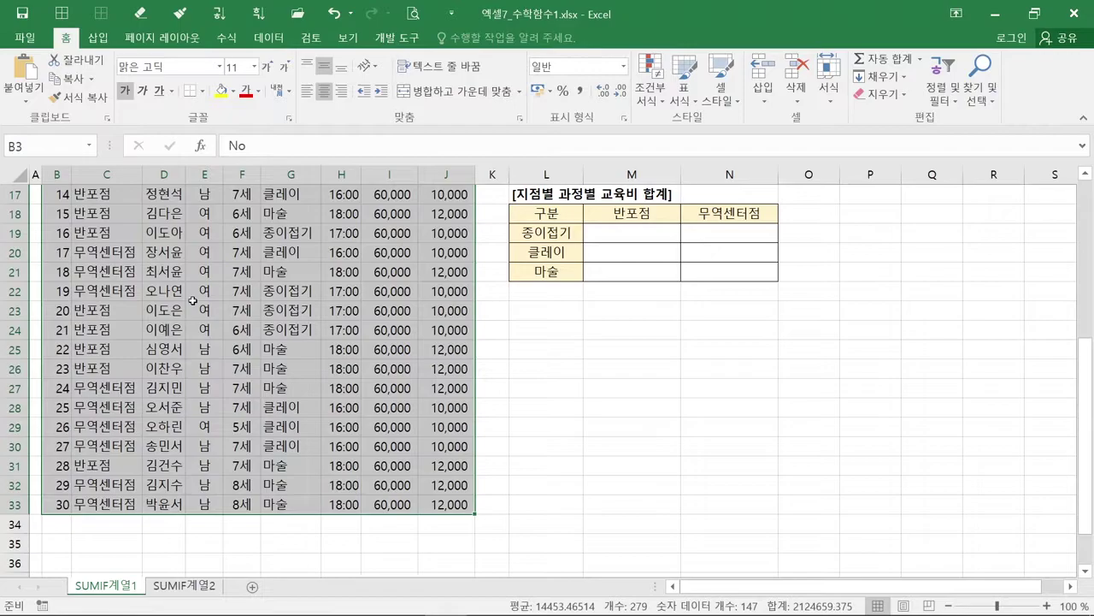
{"action": "scroll", "coordinate": [194, 301], "scroll_direction": "up", "scroll_amount": 5}
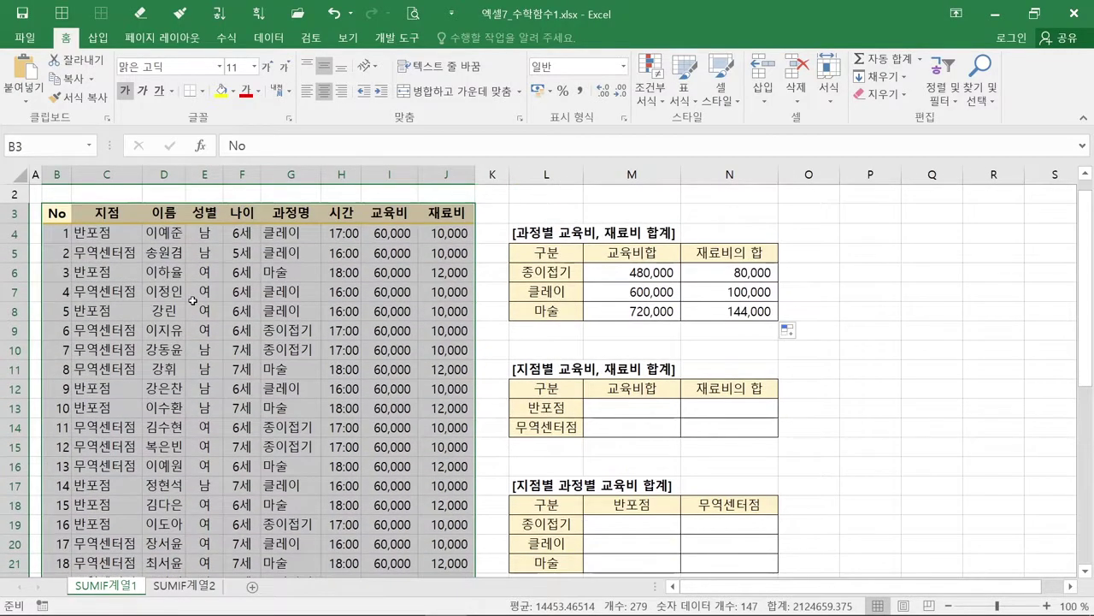
{"action": "scroll", "coordinate": [193, 301], "scroll_direction": "down", "scroll_amount": 2}
{"action": "scroll", "coordinate": [193, 301], "scroll_direction": "down", "scroll_amount": 3}
{"action": "scroll", "coordinate": [193, 301], "scroll_direction": "up", "scroll_amount": 5}
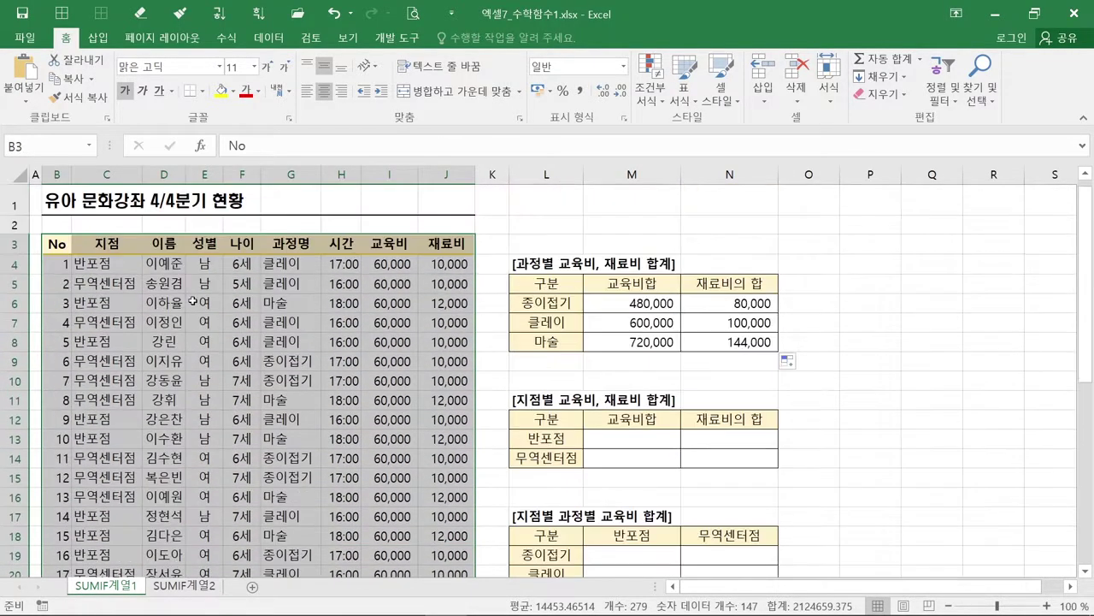
{"action": "scroll", "coordinate": [193, 301], "scroll_direction": "down", "scroll_amount": 1}
{"action": "scroll", "coordinate": [194, 301], "scroll_direction": "up", "scroll_amount": 1}
Create range names from the selected list, using only the first row (첫 행) headings as names.
{"action": "left_click", "coordinate": [226, 38]}
{"action": "key", "text": "ctrl"}
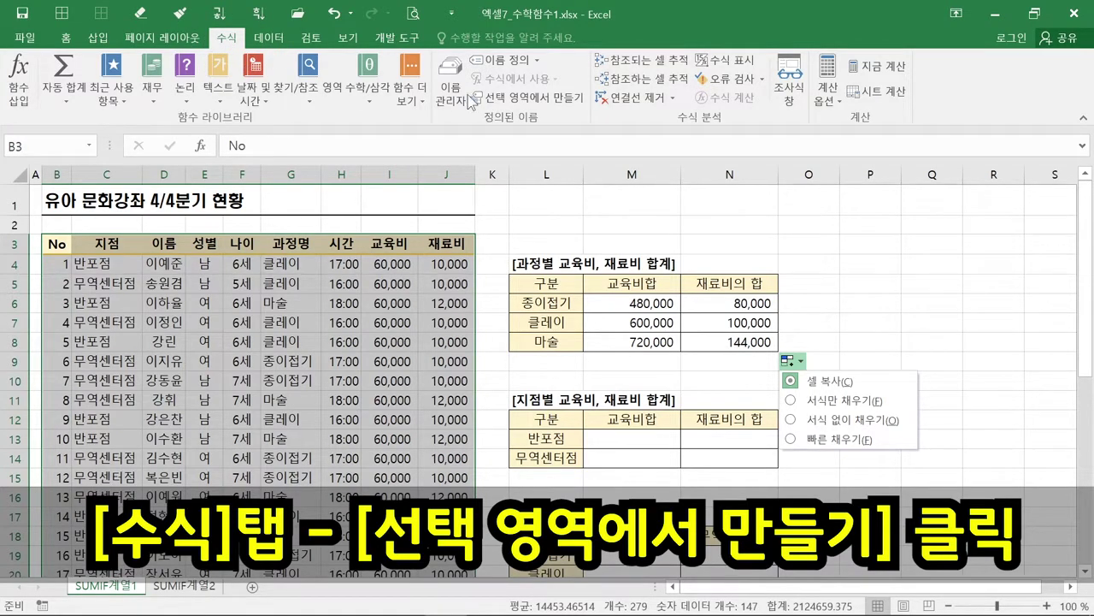
{"action": "key", "text": "ctrl"}
{"action": "key", "text": "ctrl"}
{"action": "key", "text": "ctrl"}
{"action": "key", "text": "ctrl"}
{"action": "key", "text": "ctrl"}
{"action": "key", "text": "ctrl"}
{"action": "key", "text": "ctrl"}
{"action": "key", "text": "ctrl"}
{"action": "key", "text": "ctrl"}
{"action": "key", "text": "ctrl"}
{"action": "key", "text": "ctrl"}
{"action": "key", "text": "ctrl"}
{"action": "key", "text": "ctrl"}
{"action": "key", "text": "ctrl"}
{"action": "key", "text": "ctrl"}
{"action": "key", "text": "ctrl"}
{"action": "left_click", "coordinate": [500, 109]}
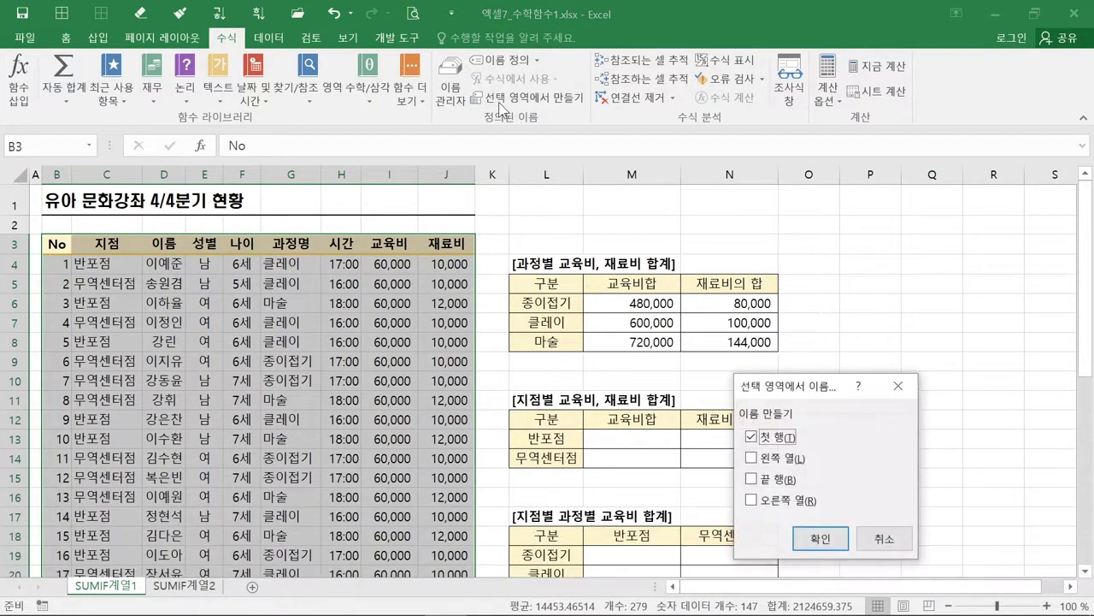
{"action": "left_click_drag", "start_coordinate": [789, 401], "coordinate": [399, 318]}
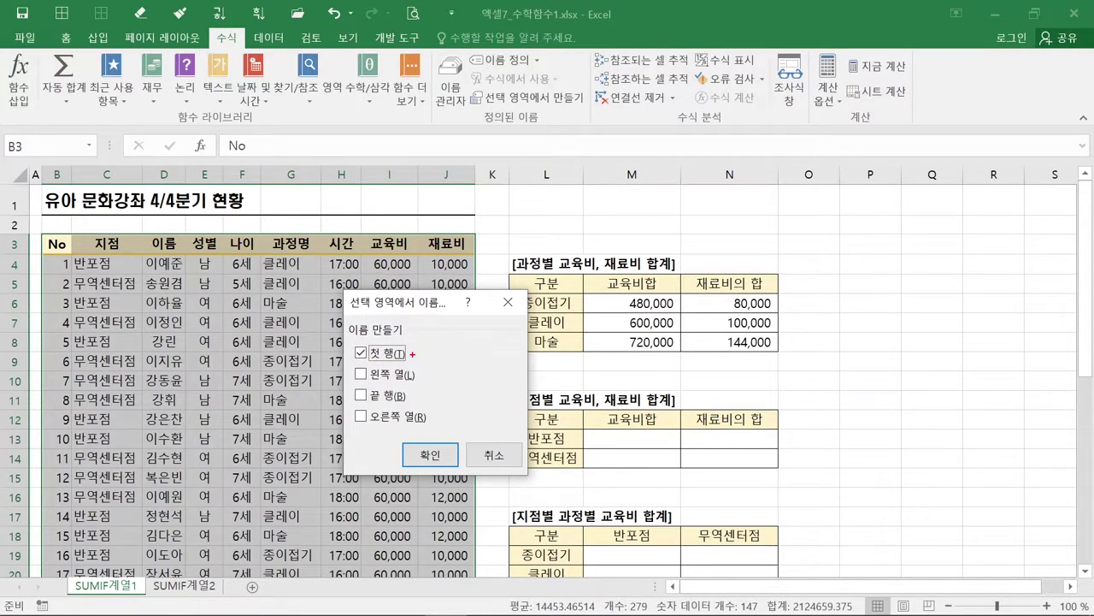
{"action": "left_click_drag", "start_coordinate": [41, 233], "coordinate": [484, 254]}
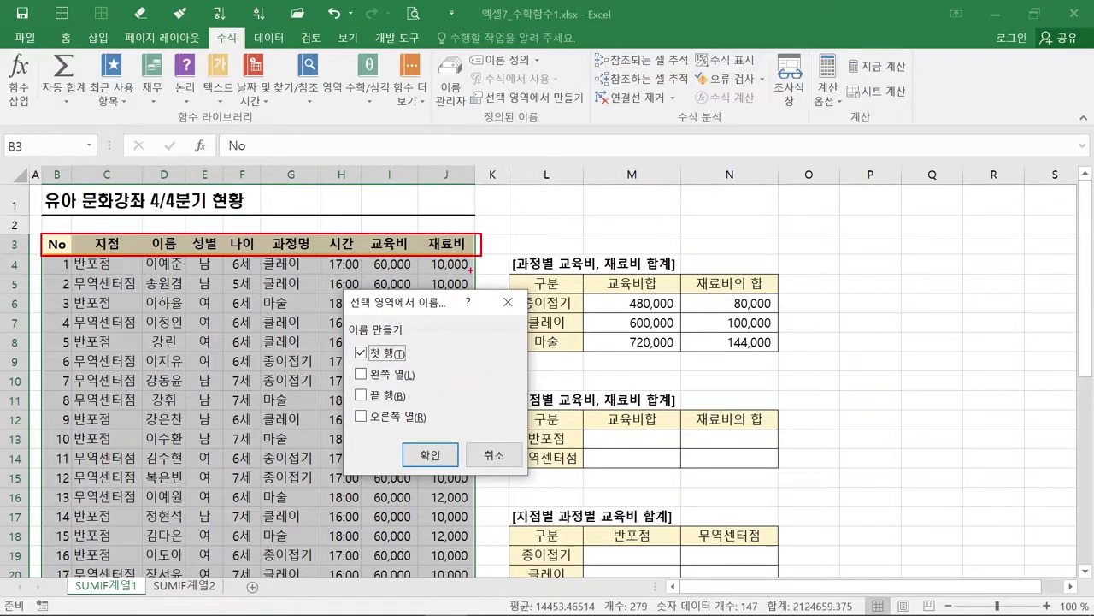
{"action": "mouse_move", "coordinate": [349, 344]}
{"action": "left_mouse_down"}
{"action": "mouse_move", "coordinate": [358, 358]}
{"action": "mouse_move", "coordinate": [373, 345]}
{"action": "left_mouse_up"}
{"action": "left_click_drag", "start_coordinate": [400, 374], "coordinate": [370, 422]}
{"action": "left_click_drag", "start_coordinate": [371, 371], "coordinate": [404, 423]}
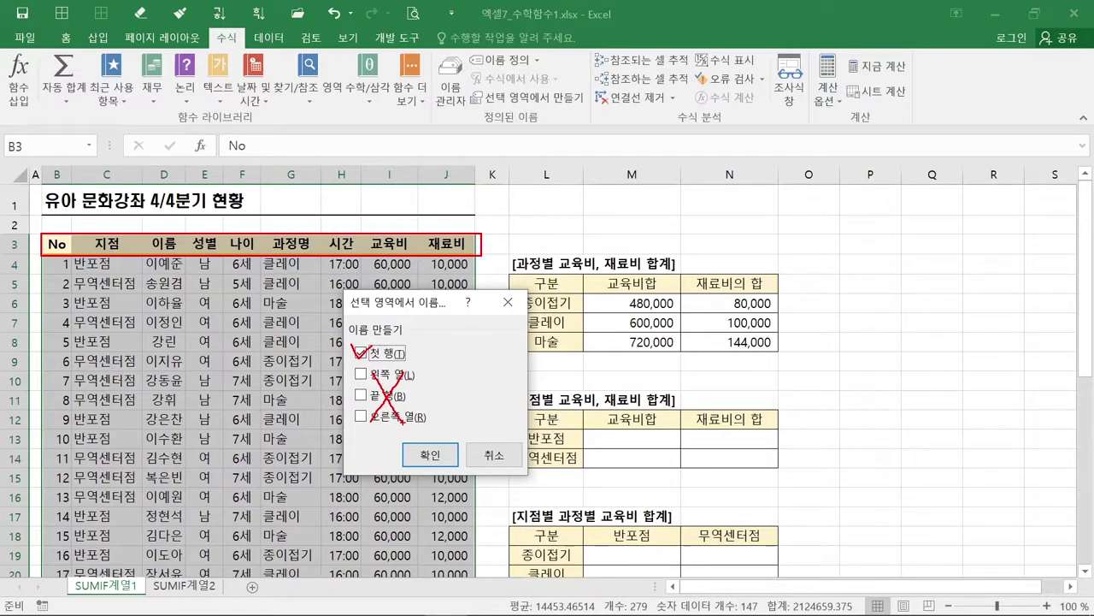
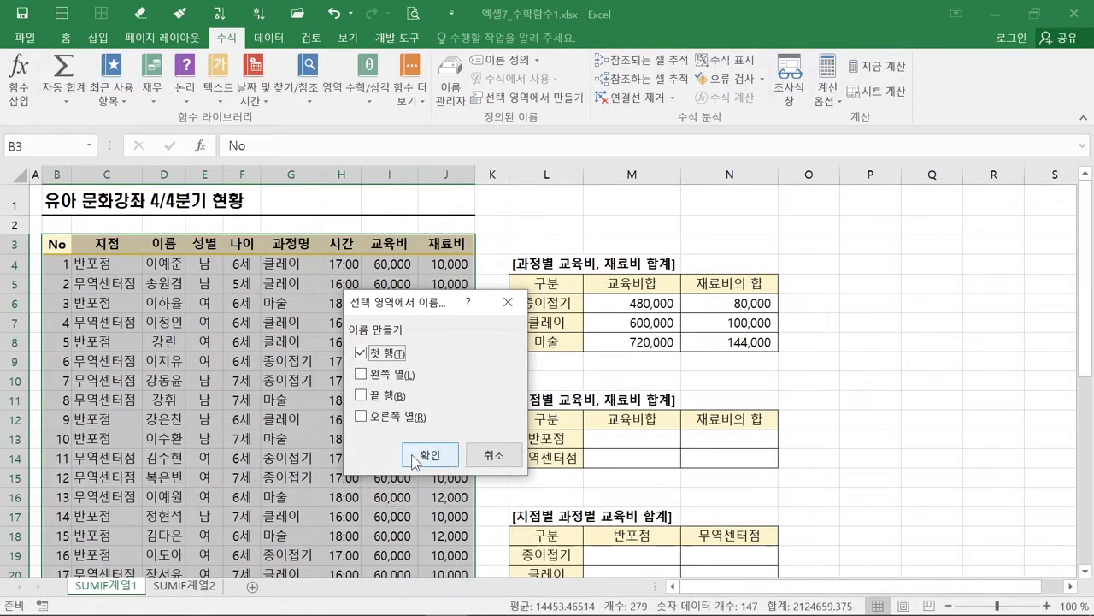
{"action": "left_click", "coordinate": [412, 454]}
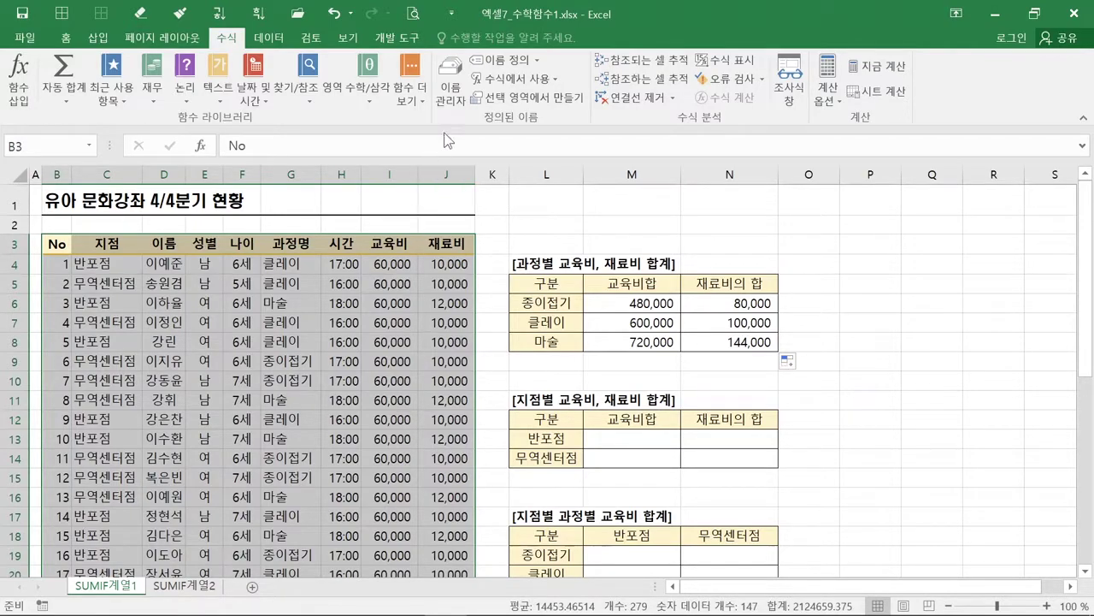
Review the defined names in the Name Manager, widening the 참조 대상 column to show the full references.
{"action": "left_click", "coordinate": [451, 94]}
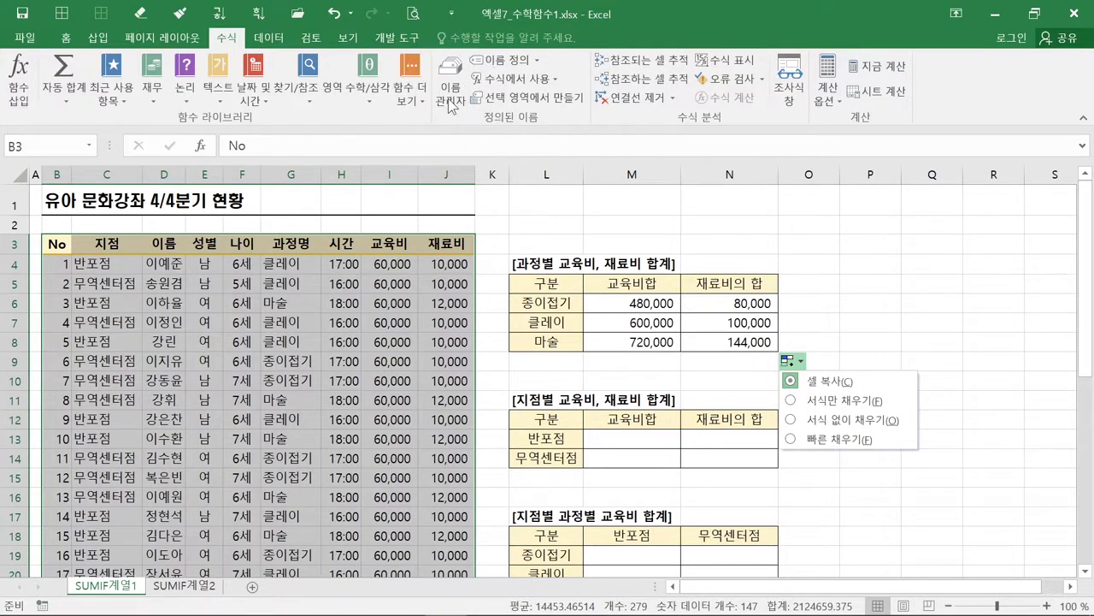
{"action": "left_click", "coordinate": [450, 105]}
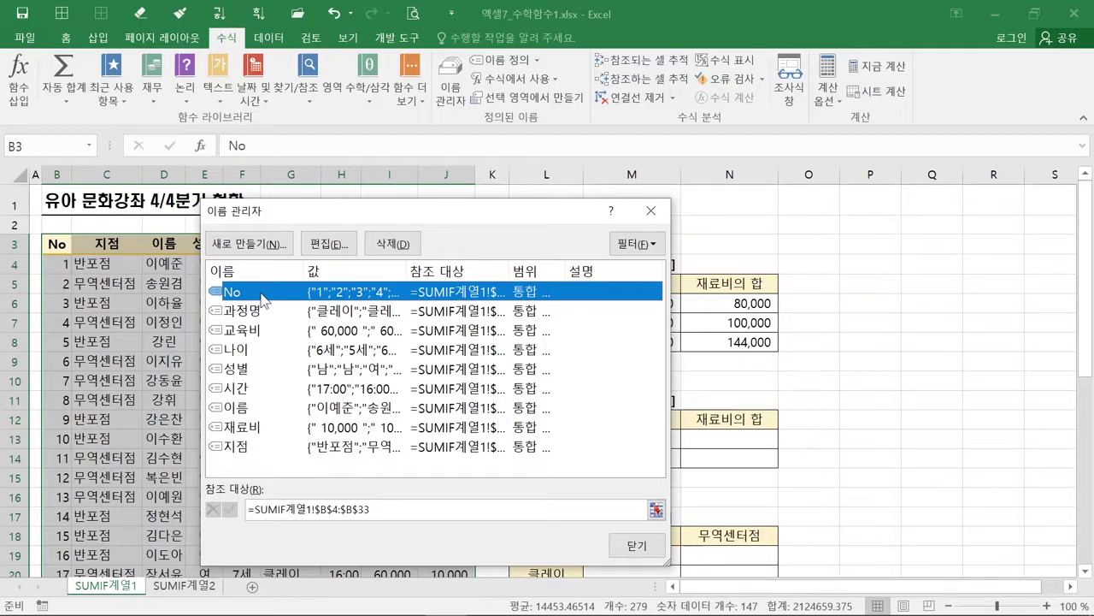
{"action": "left_click", "coordinate": [260, 312]}
{"action": "left_click", "coordinate": [262, 336]}
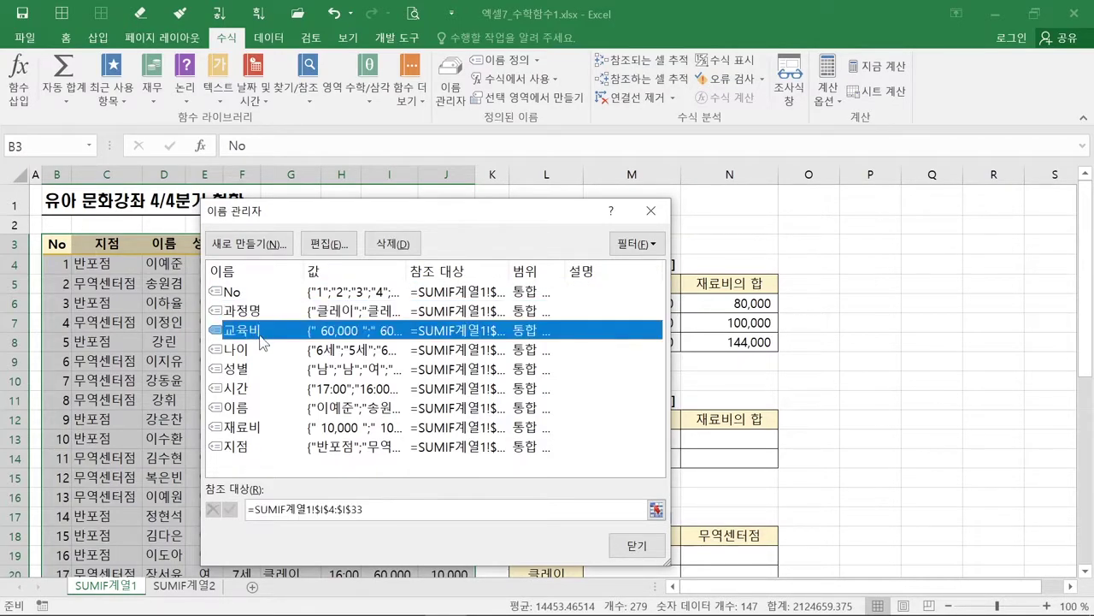
{"action": "left_click", "coordinate": [262, 348]}
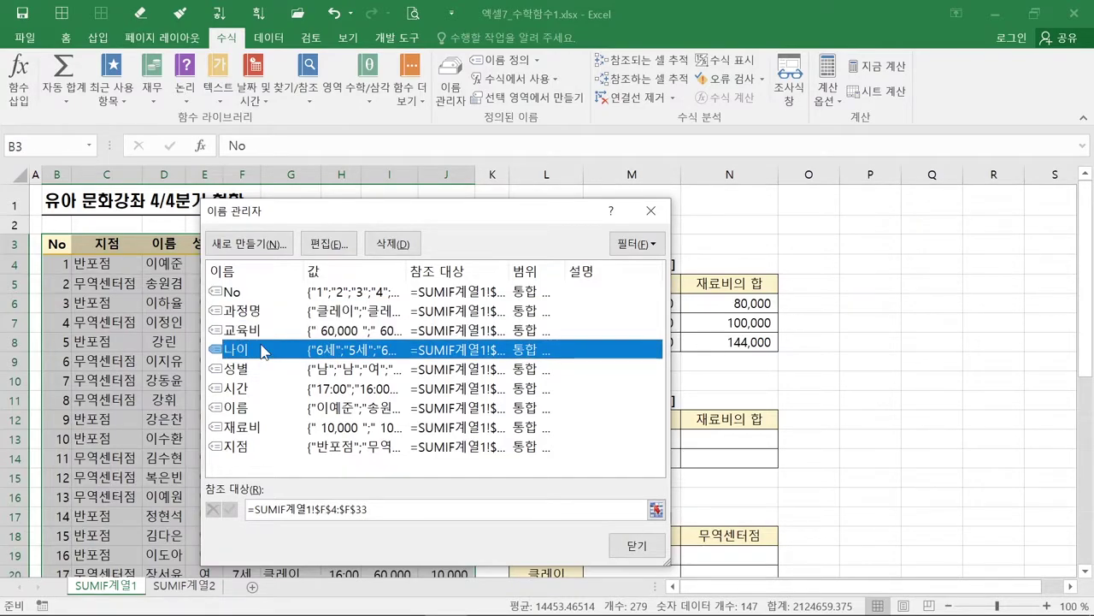
{"action": "left_click_drag", "start_coordinate": [509, 270], "coordinate": [604, 271]}
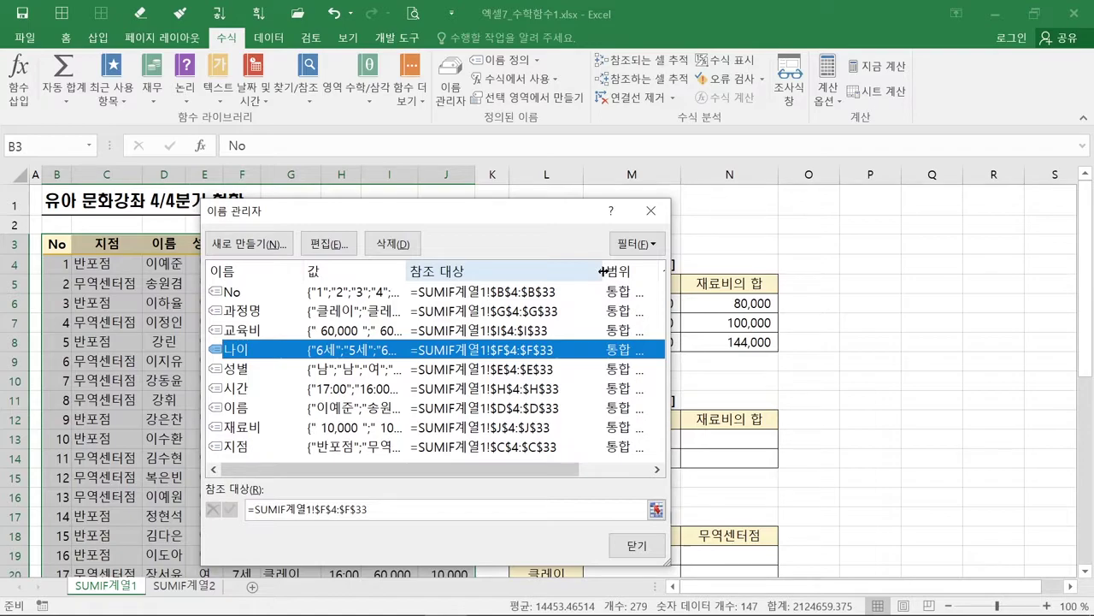
{"action": "left_click_drag", "start_coordinate": [502, 220], "coordinate": [584, 220]}
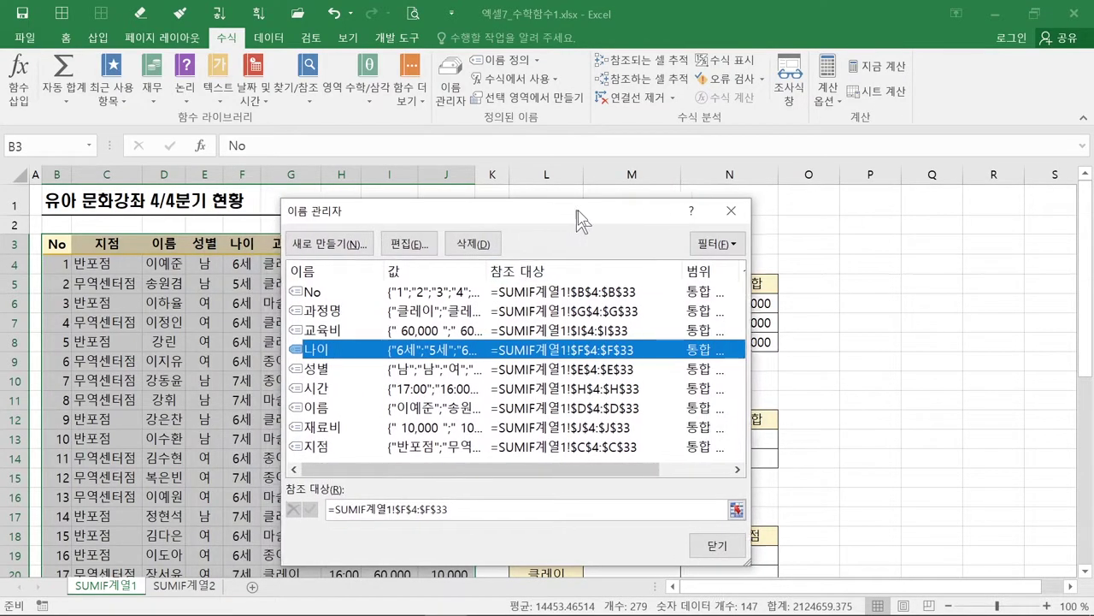
Check the cell references of the No, 과정명, 교육비, 나이 and 성별 names, and close the Name Manager.
{"action": "left_click", "coordinate": [580, 293]}
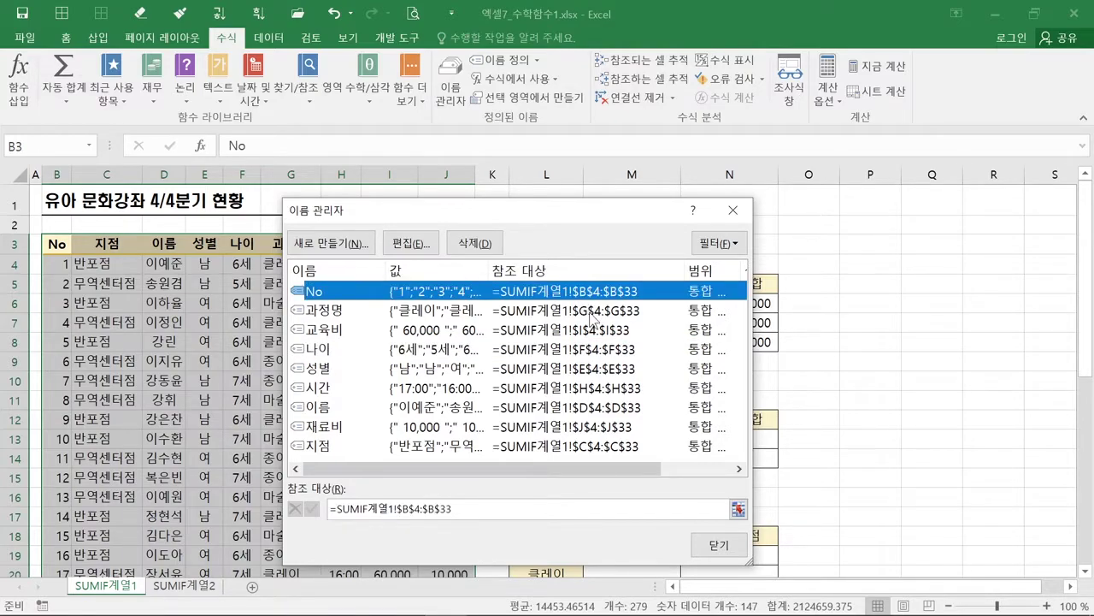
{"action": "left_click", "coordinate": [593, 313]}
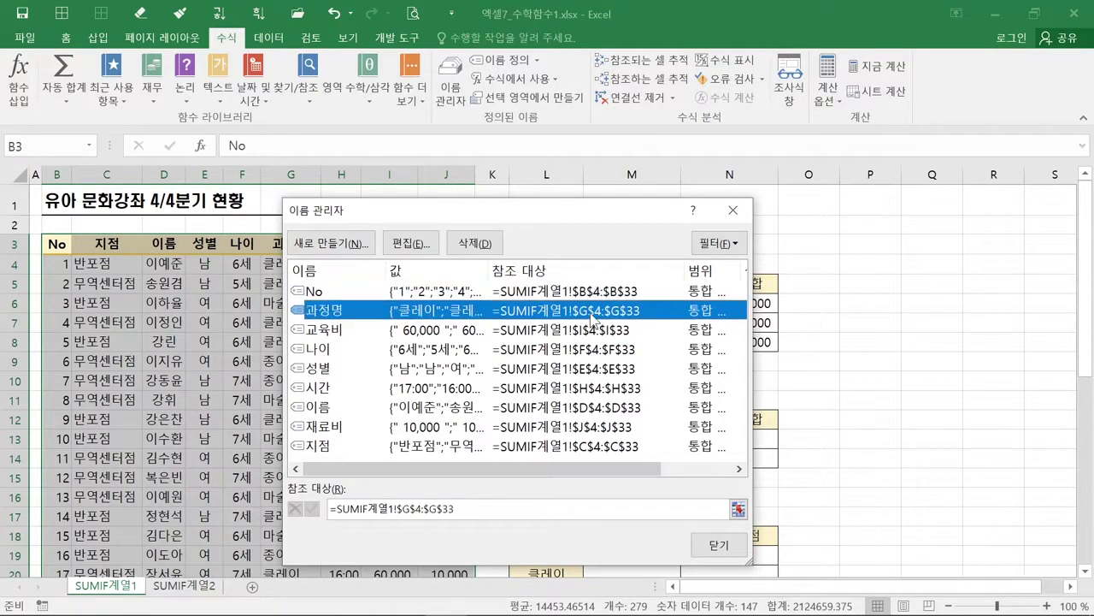
{"action": "left_click", "coordinate": [598, 335]}
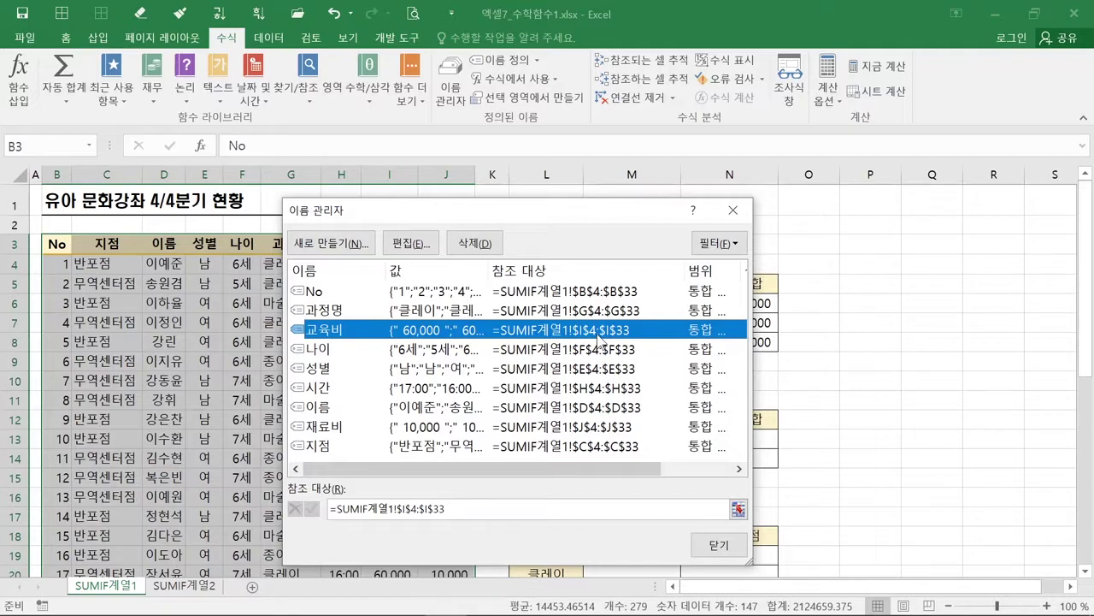
{"action": "left_click", "coordinate": [601, 351]}
{"action": "left_click", "coordinate": [604, 370]}
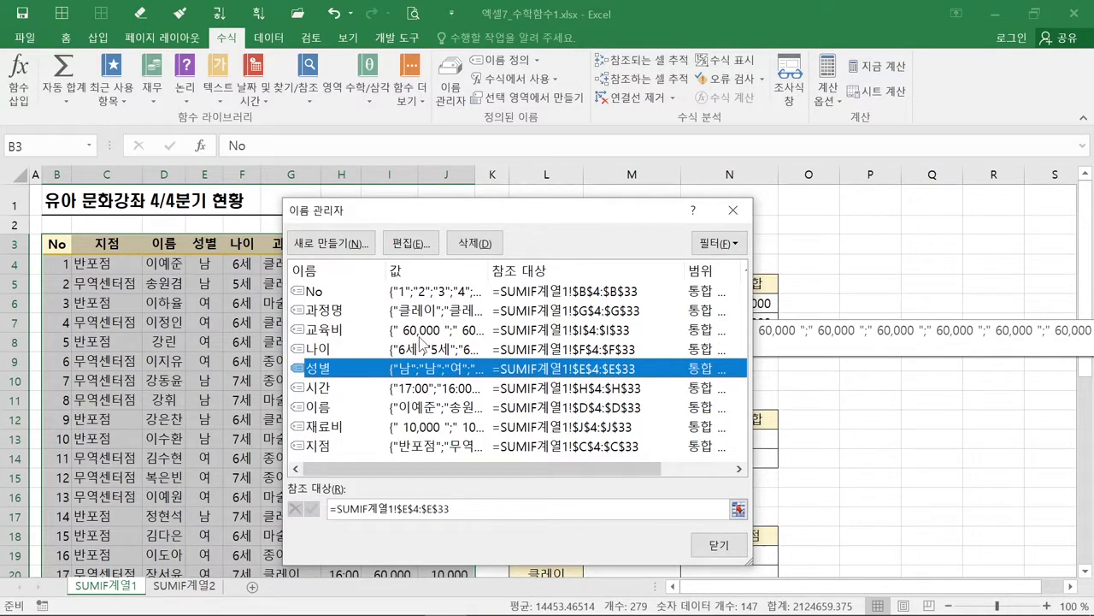
{"action": "left_click", "coordinate": [706, 547]}
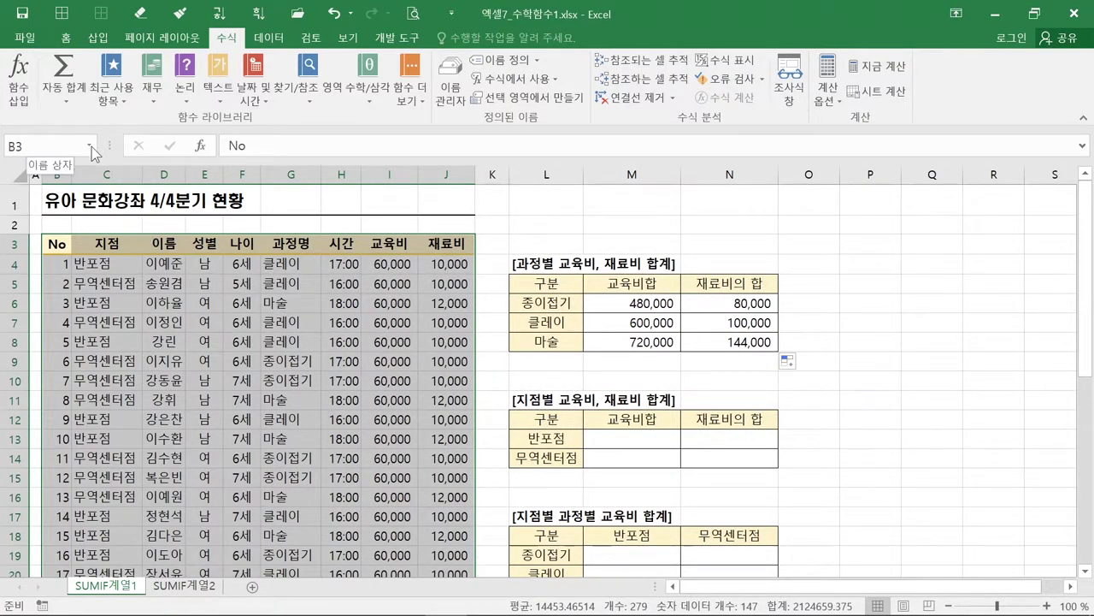
Select the 과정명 named range from the list of names and check which cells it covers.
{"action": "key", "text": "ctrl"}
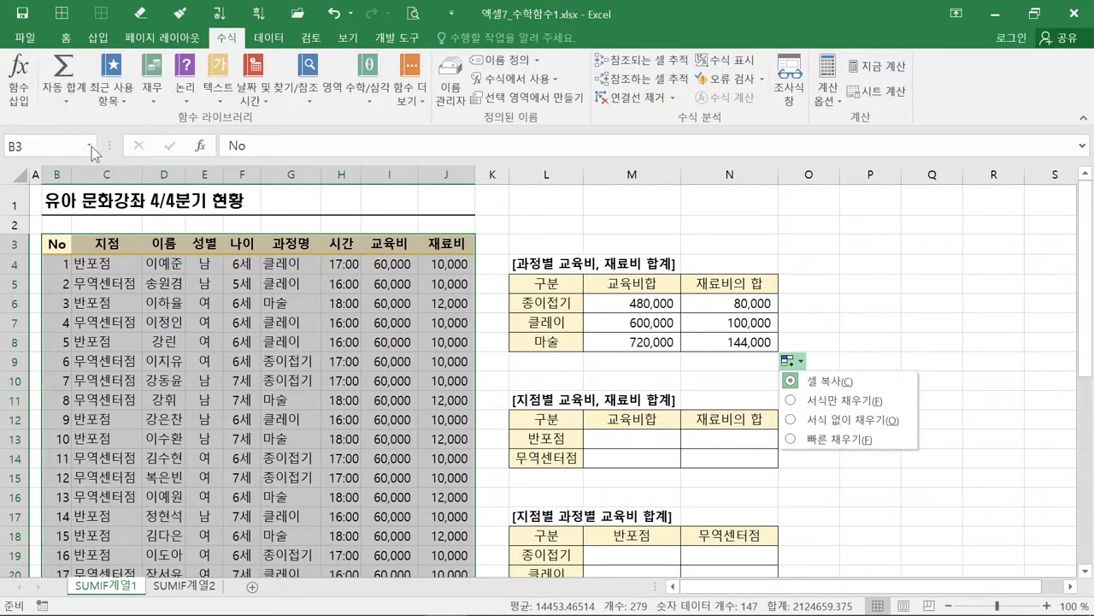
{"action": "left_click", "coordinate": [91, 148]}
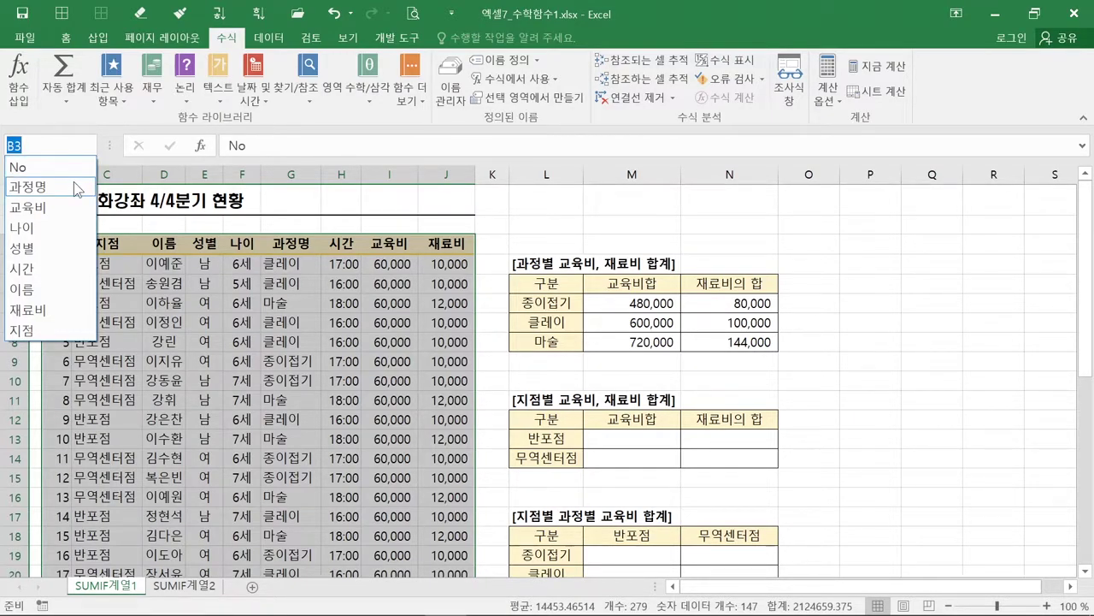
{"action": "left_click", "coordinate": [49, 195]}
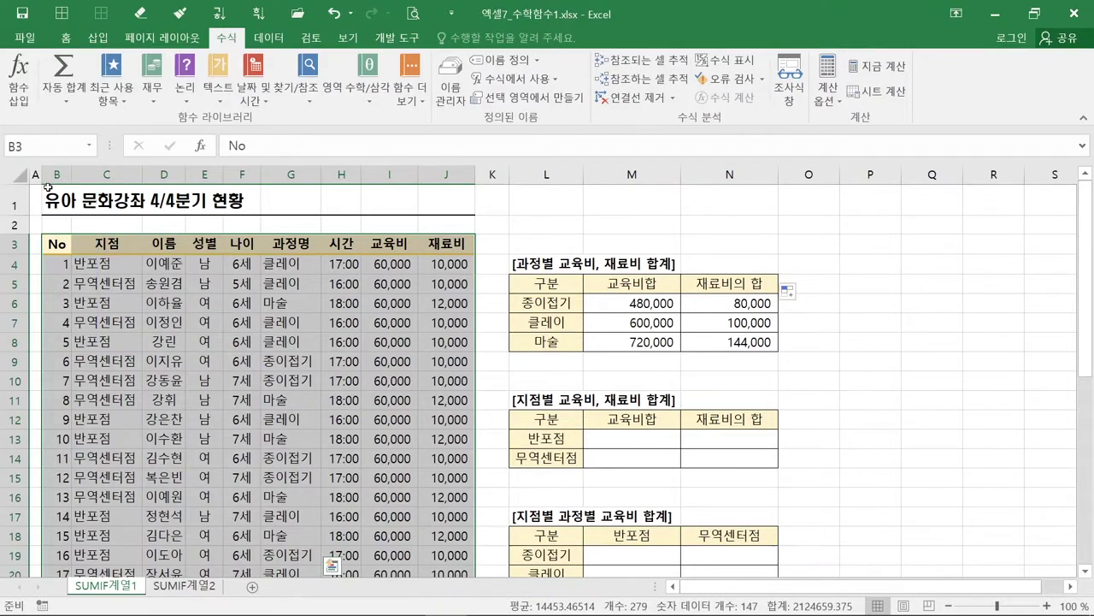
{"action": "scroll", "coordinate": [171, 312], "scroll_direction": "up", "scroll_amount": 1}
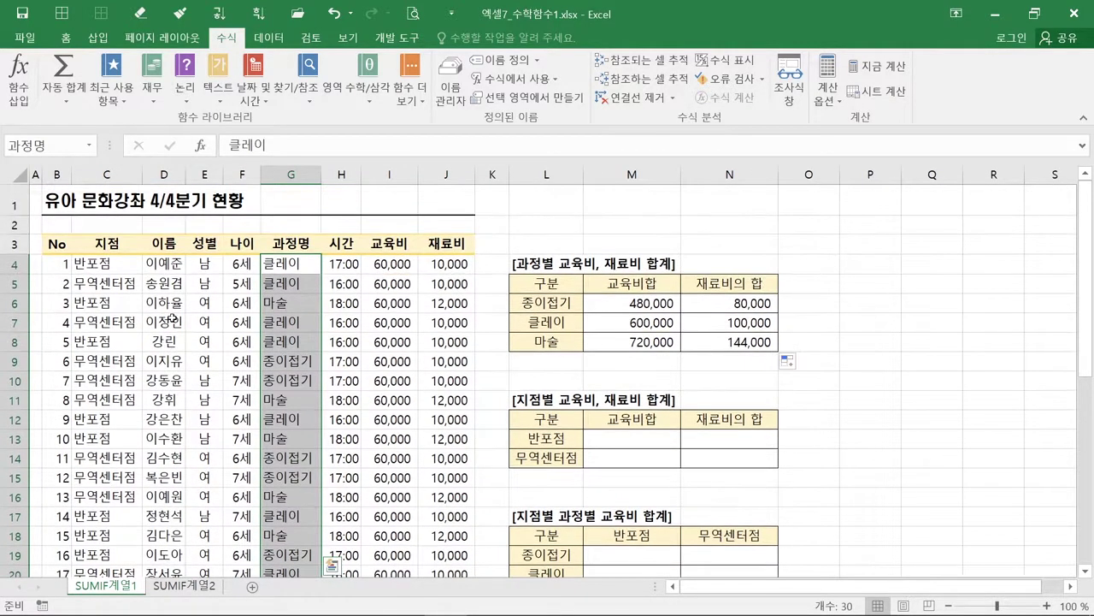
{"action": "scroll", "coordinate": [171, 318], "scroll_direction": "down", "scroll_amount": 6}
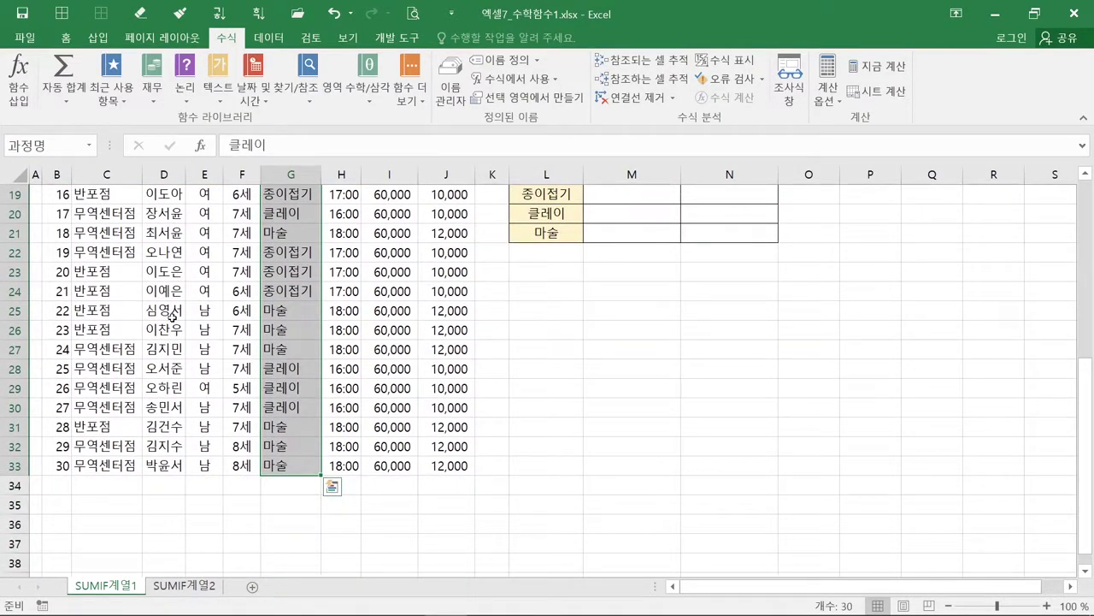
Insert a SUMIF function in the 반포점 교육비합 cell (M13) and move its arguments dialog clear of the 지점별 table.
{"action": "scroll", "coordinate": [172, 316], "scroll_direction": "up", "scroll_amount": 6}
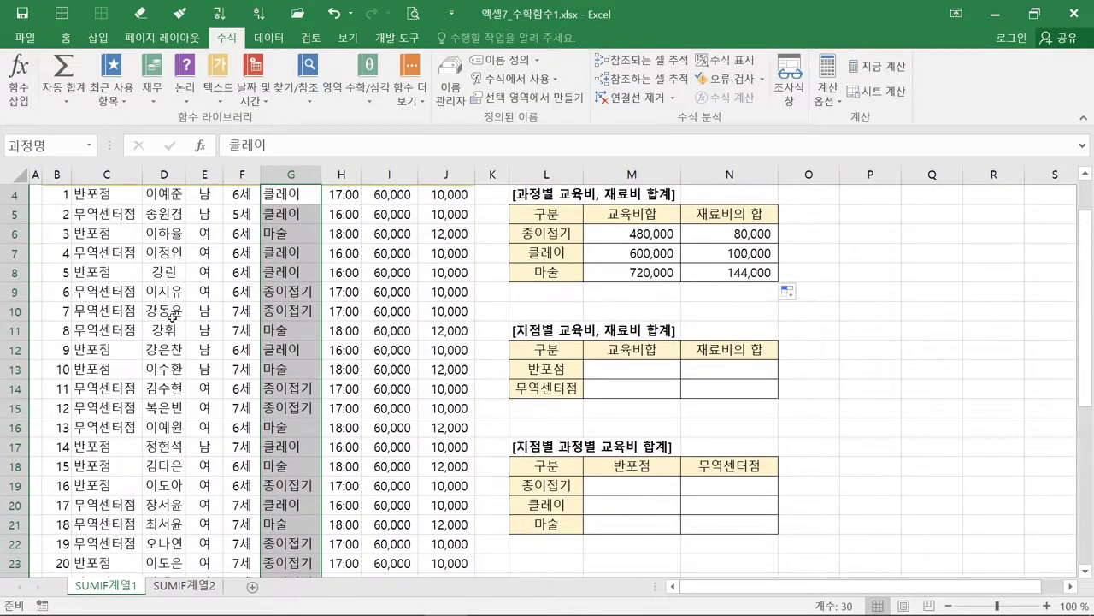
{"action": "scroll", "coordinate": [231, 320], "scroll_direction": "down", "scroll_amount": 1}
{"action": "scroll", "coordinate": [295, 321], "scroll_direction": "up", "scroll_amount": 1}
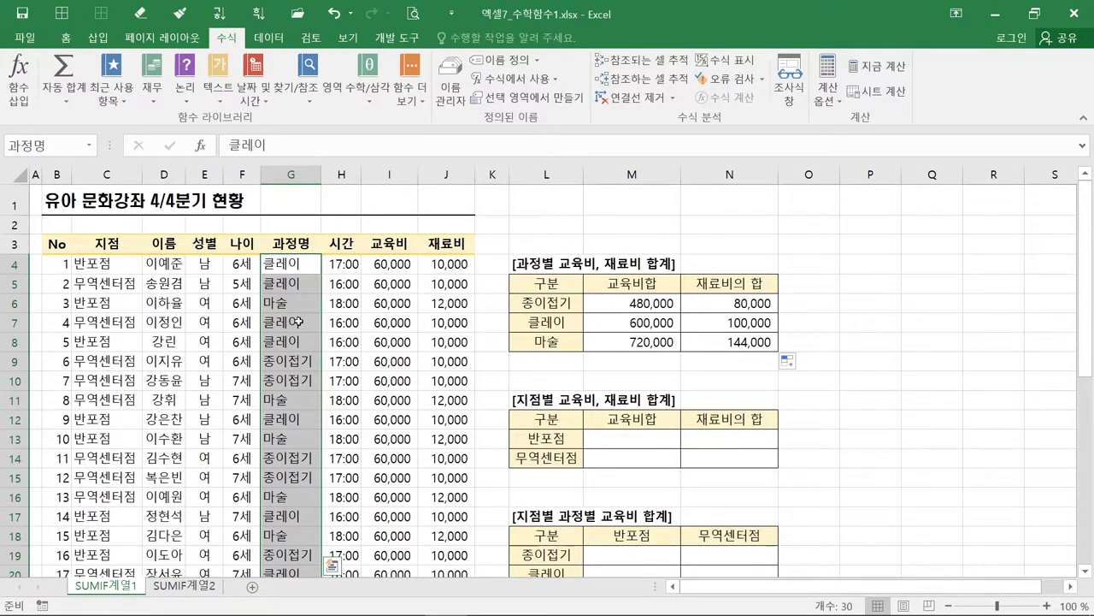
{"action": "left_click", "coordinate": [295, 321]}
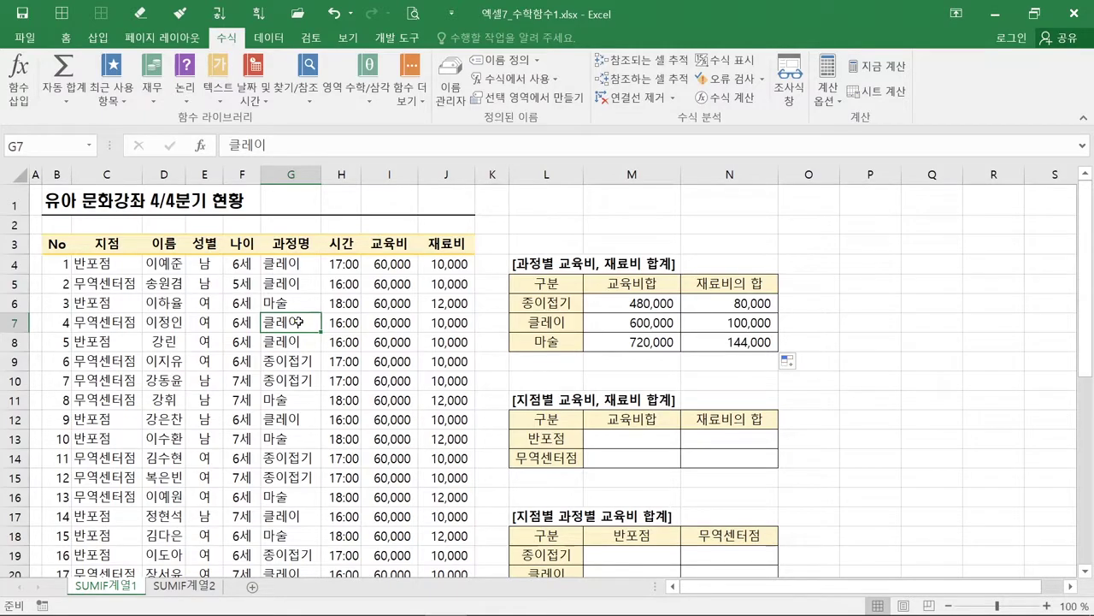
{"action": "left_click", "coordinate": [643, 442]}
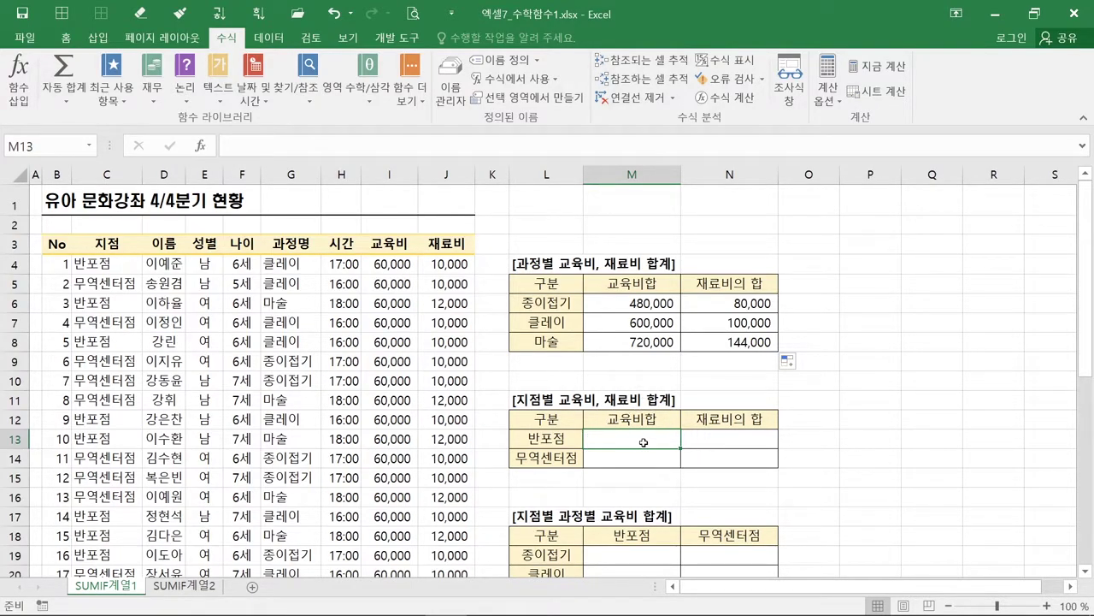
{"action": "left_click", "coordinate": [202, 148]}
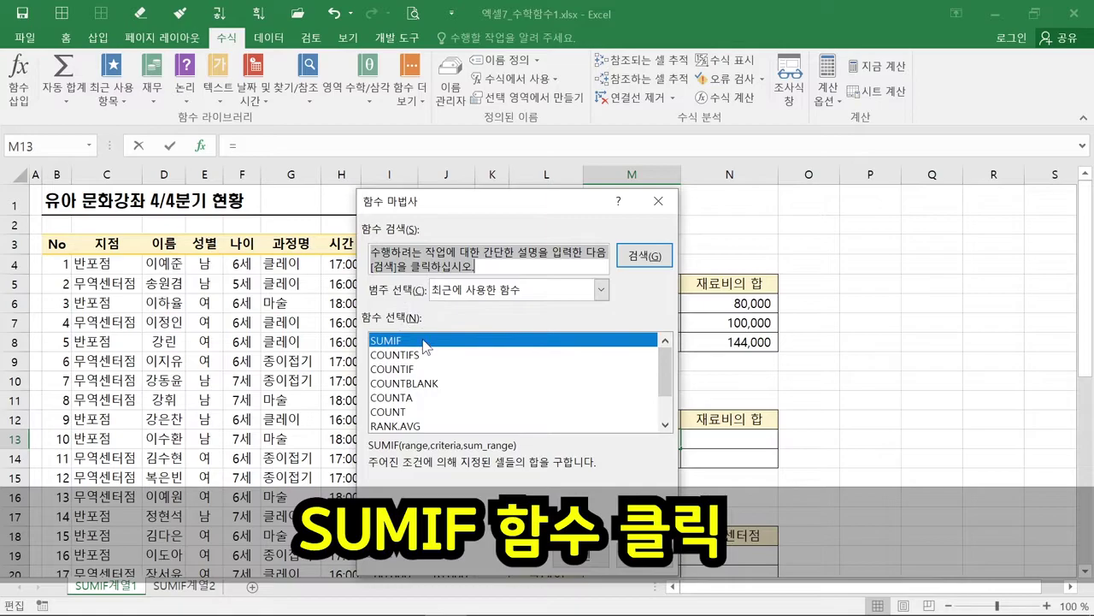
{"action": "left_click", "coordinate": [562, 561]}
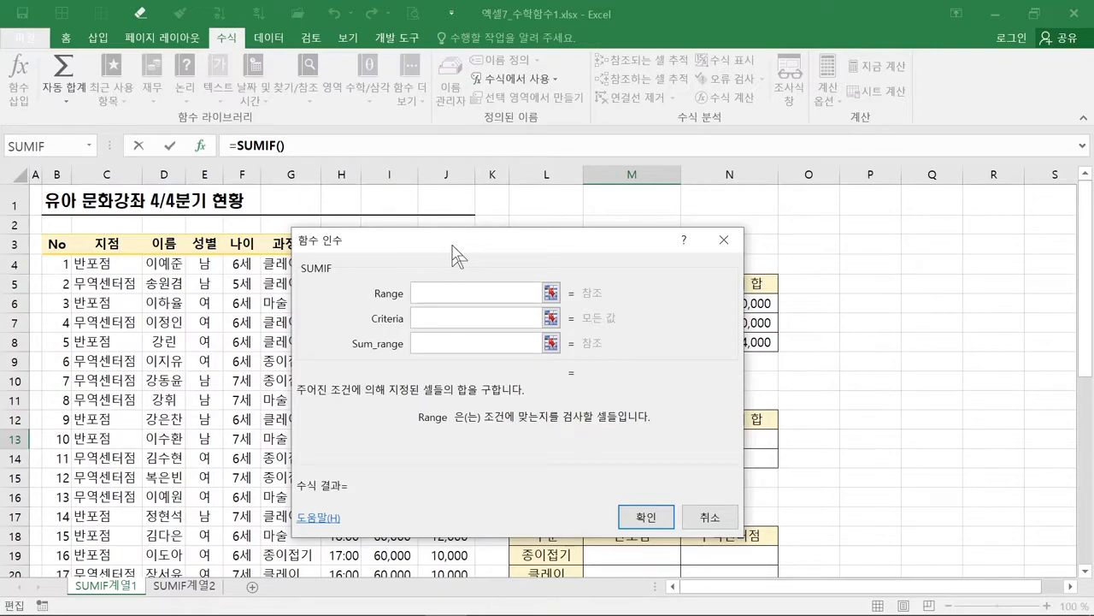
{"action": "left_click_drag", "start_coordinate": [452, 246], "coordinate": [831, 244]}
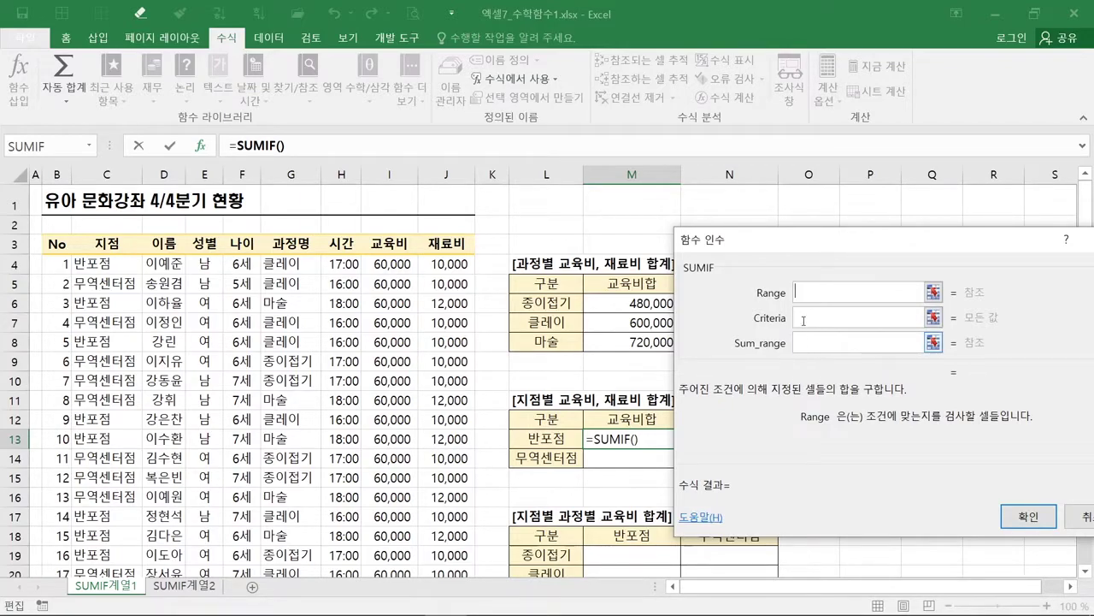
Set the SUMIF Range argument to the defined name 지점 by pasting it from the list of names.
{"action": "left_click", "coordinate": [807, 292]}
{"action": "left_click_drag", "start_coordinate": [124, 428], "coordinate": [136, 575]}
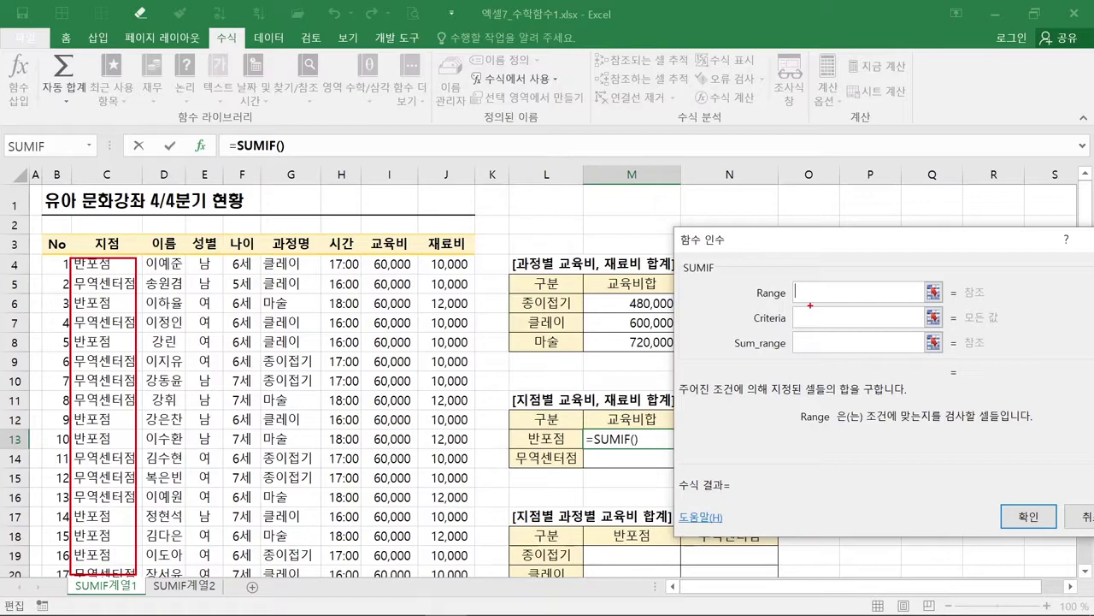
{"action": "key", "text": "Escape"}
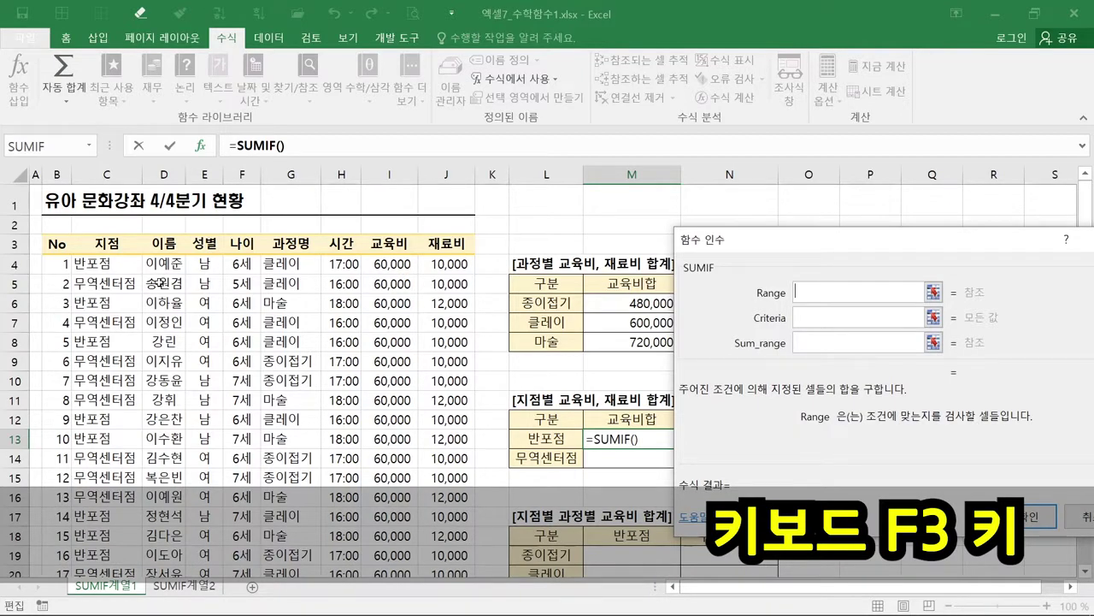
{"action": "key", "text": "F3"}
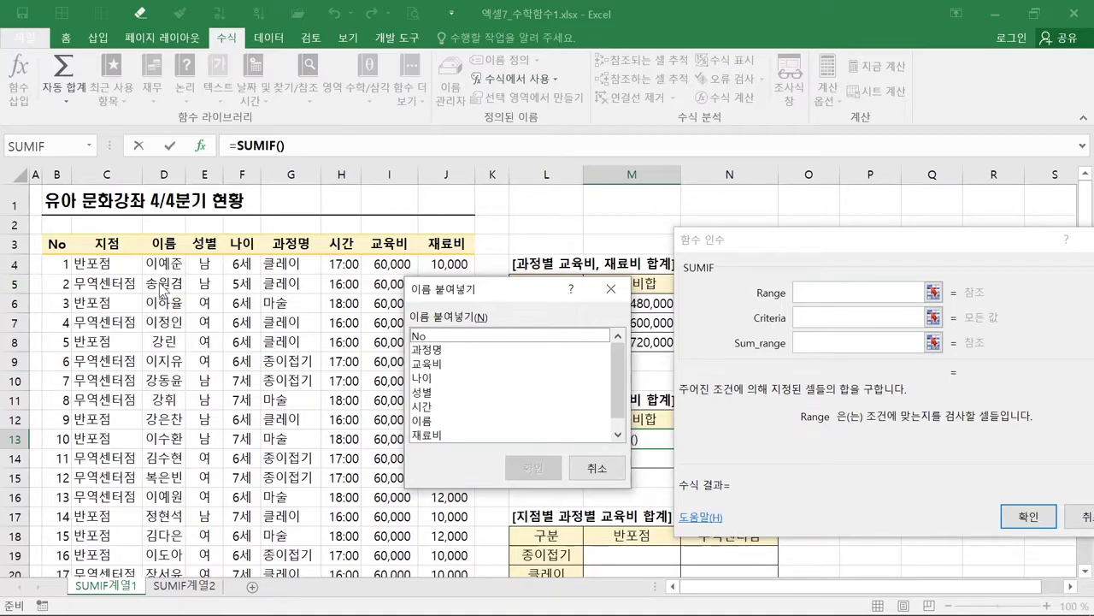
{"action": "left_click", "coordinate": [438, 438]}
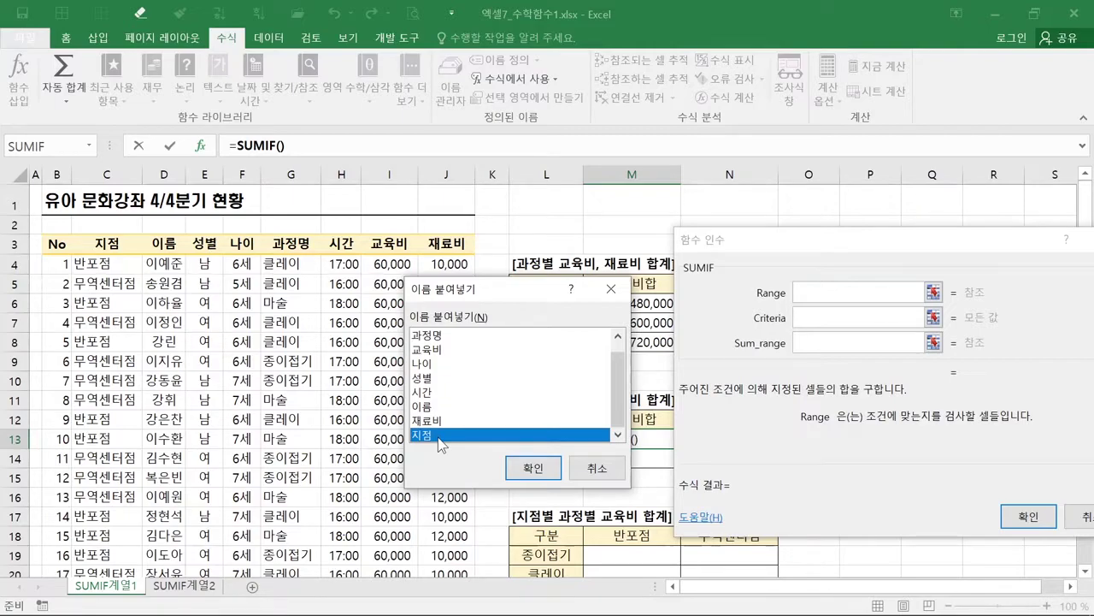
{"action": "left_click", "coordinate": [530, 468]}
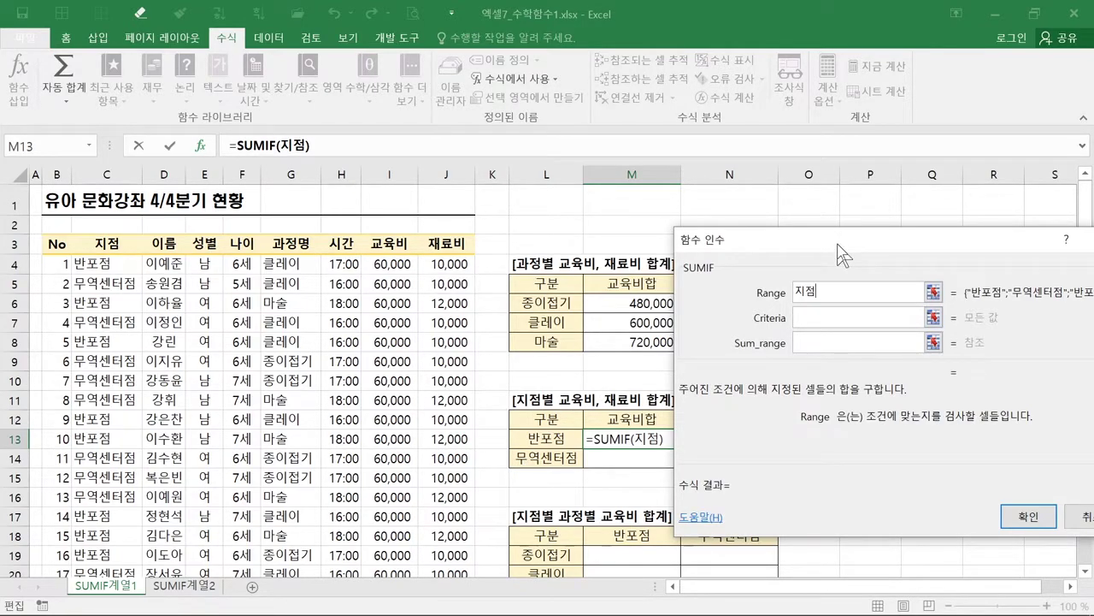
Set the SUMIF Criteria argument to the 반포점 label in cell L13.
{"action": "left_click", "coordinate": [801, 319]}
{"action": "key", "text": "ctrl"}
{"action": "key", "text": "ctrl"}
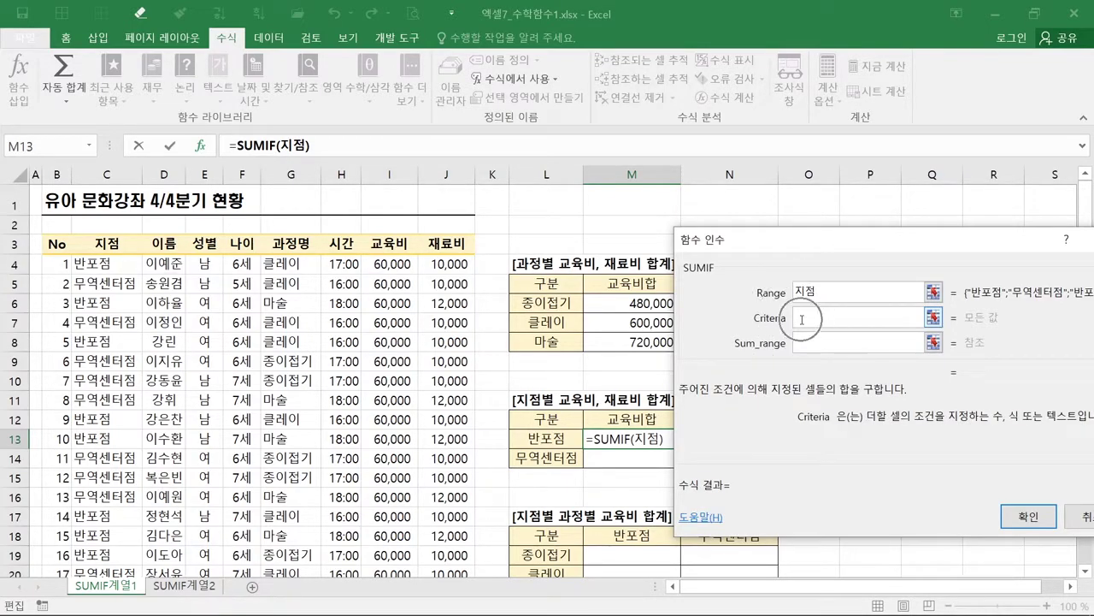
{"action": "key", "text": "ctrl"}
{"action": "key", "text": "ctrl"}
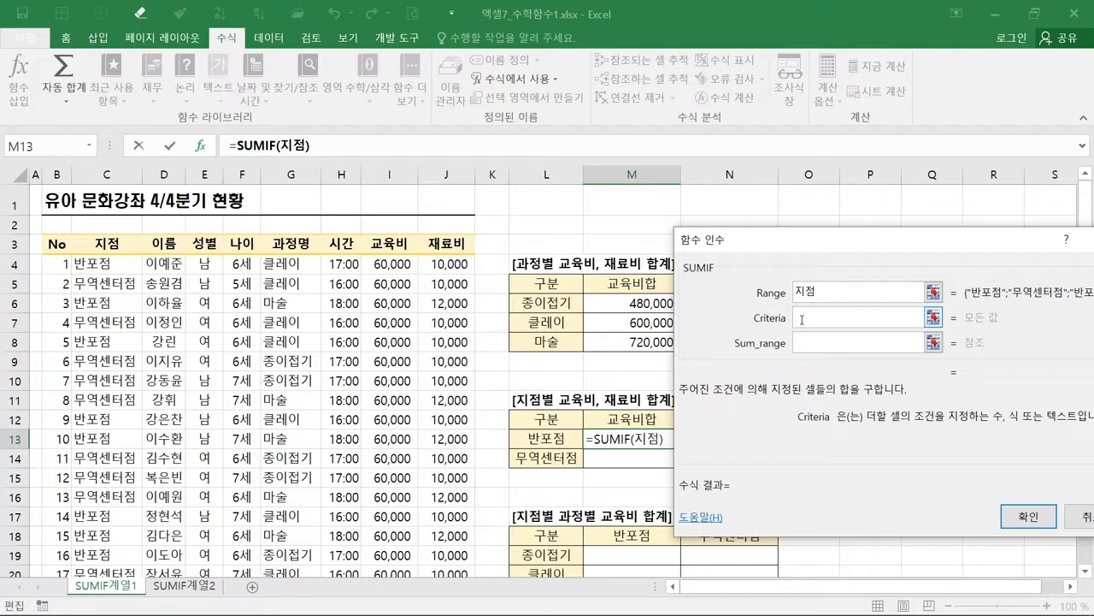
{"action": "left_click", "coordinate": [564, 437]}
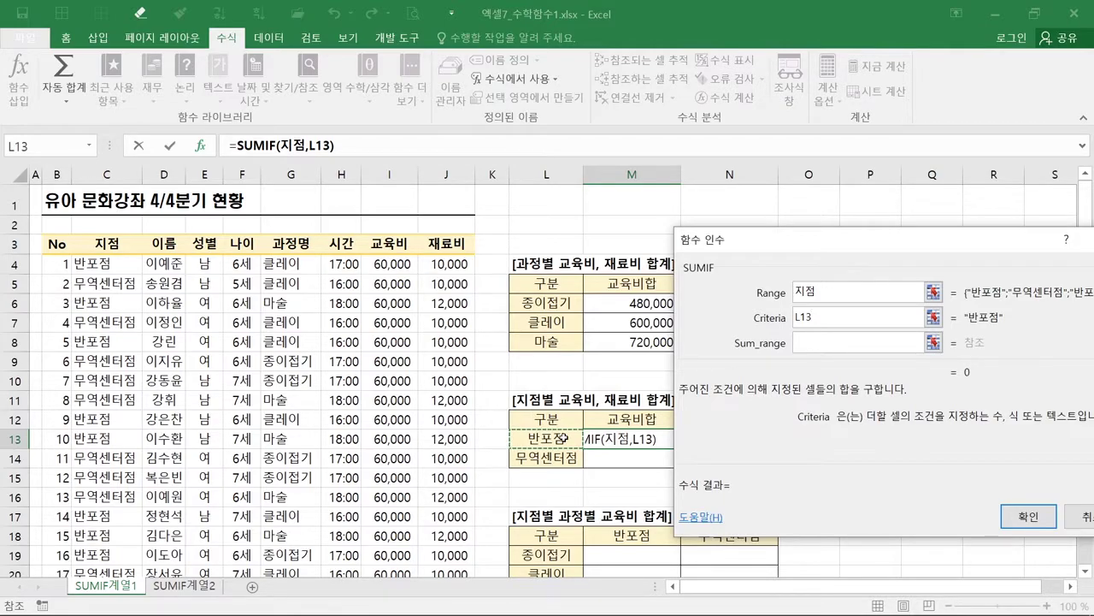
{"action": "key", "text": "ctrl"}
{"action": "key", "text": "ctrl"}
{"action": "key", "text": "ctrl"}
{"action": "key", "text": "Tab"}
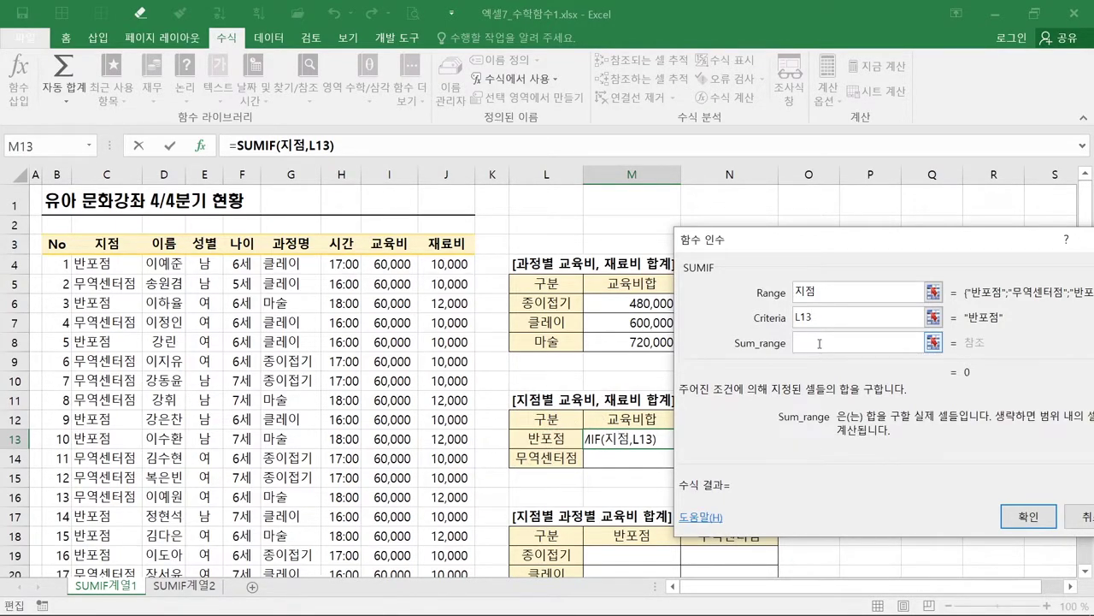
Paste the defined name 교육비 as the Sum_range argument and complete the SUMIF formula in M13.
{"action": "key", "text": "ctrl"}
{"action": "key", "text": "ctrl"}
{"action": "key", "text": "ctrl"}
{"action": "key", "text": "ctrl"}
{"action": "key", "text": "ctrl"}
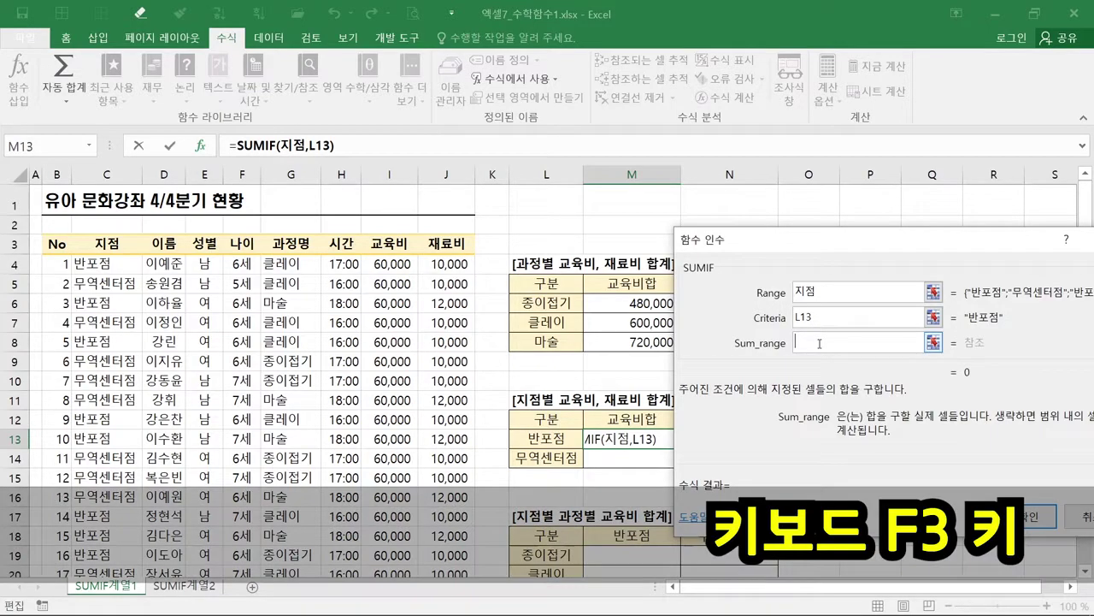
{"action": "key", "text": "F3"}
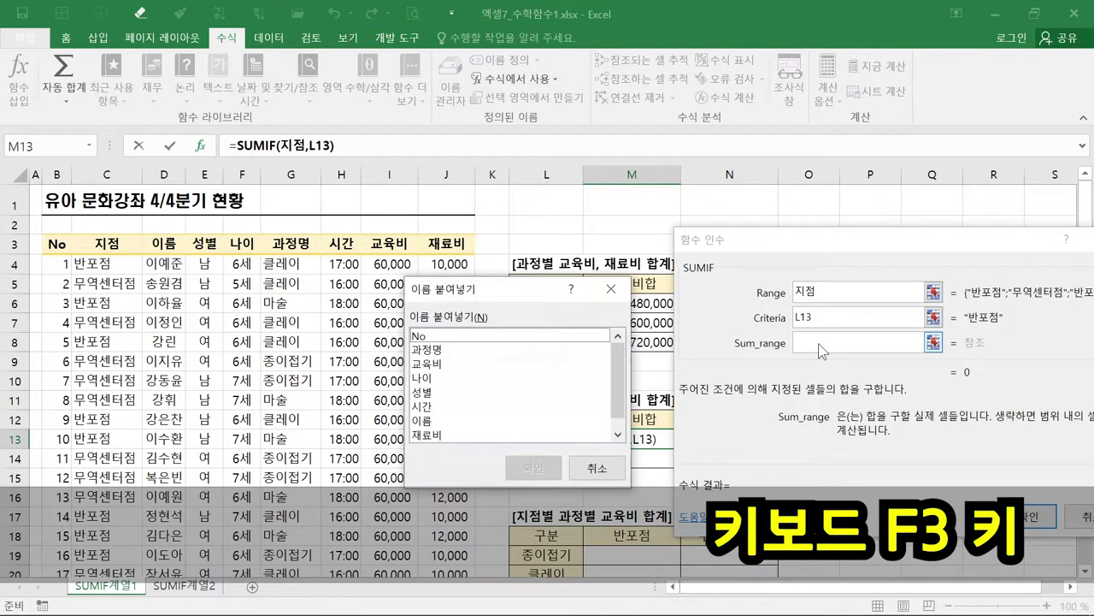
{"action": "left_click", "coordinate": [428, 364]}
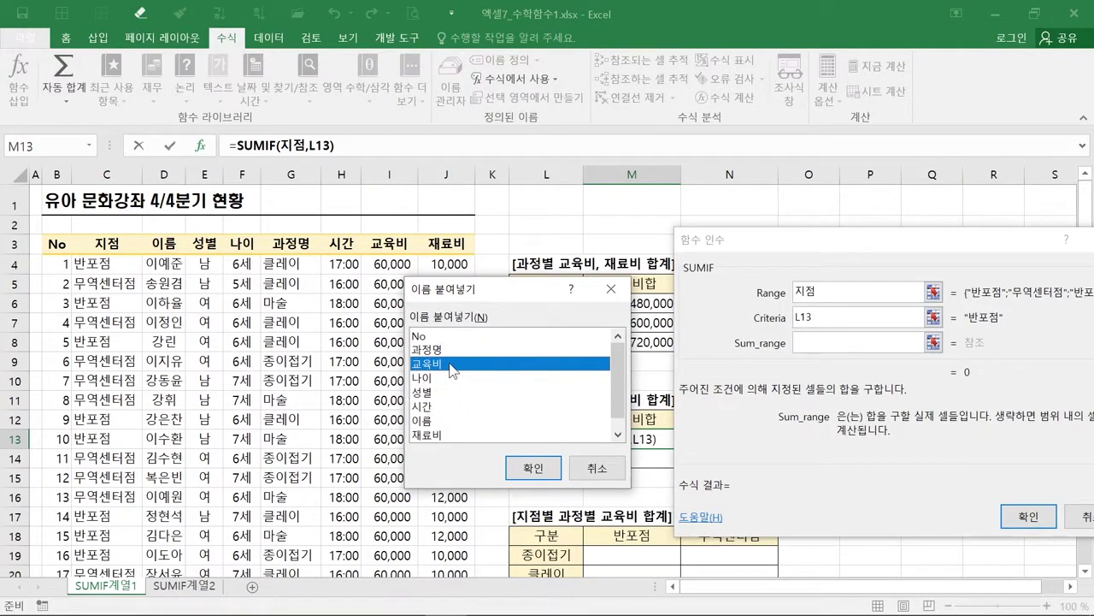
{"action": "left_click", "coordinate": [521, 471]}
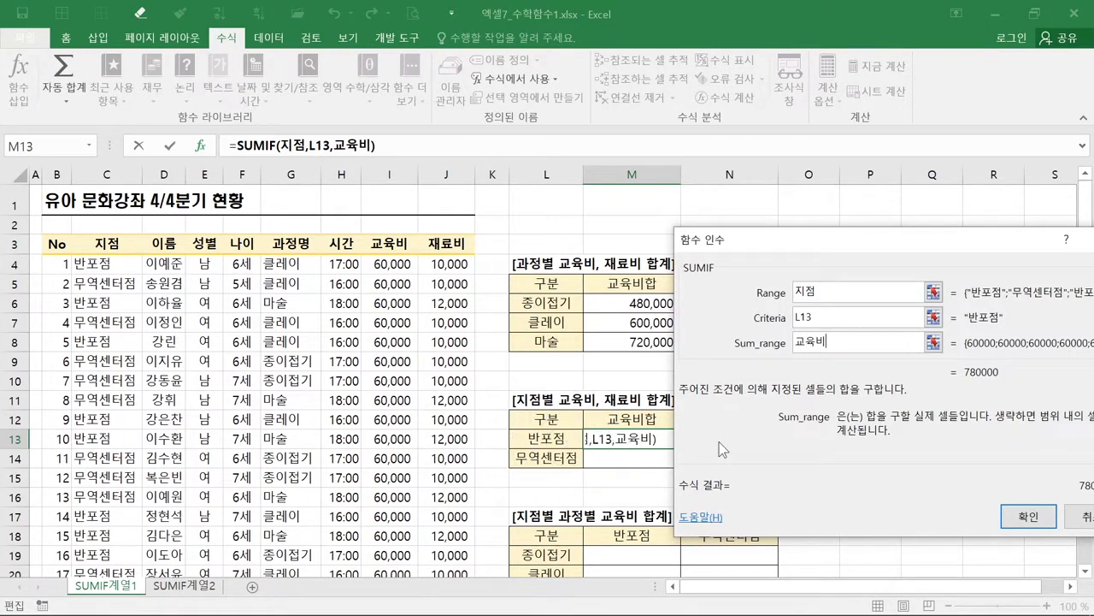
{"action": "left_click", "coordinate": [1005, 513]}
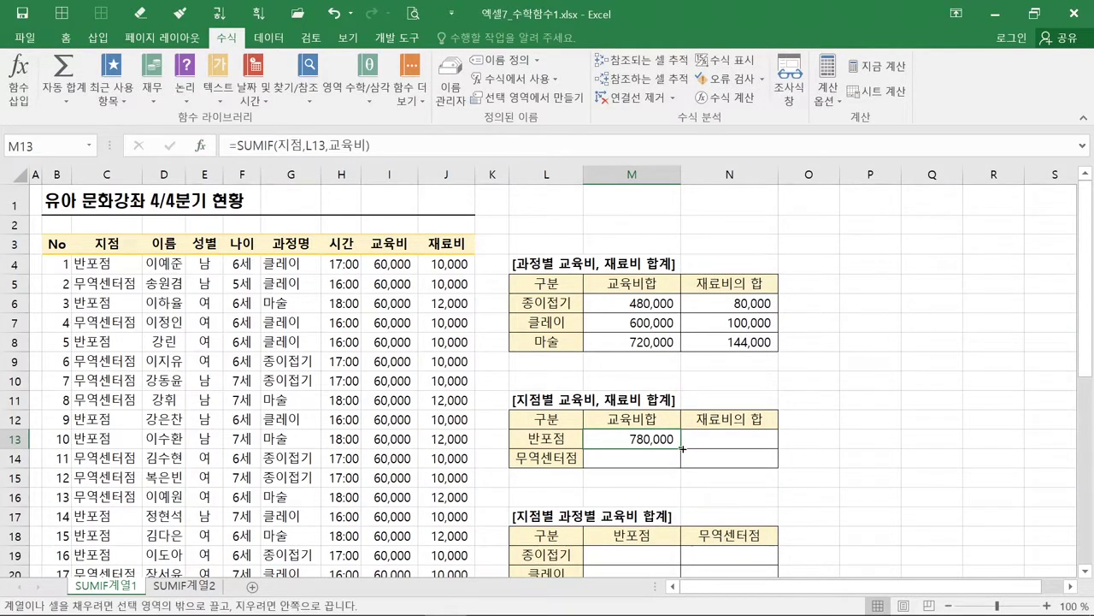
Fill the M13 formula down to the 무역센터점 row (M14) and inspect the copied formula's range and sum_range arguments.
{"action": "left_click_drag", "start_coordinate": [681, 448], "coordinate": [685, 462]}
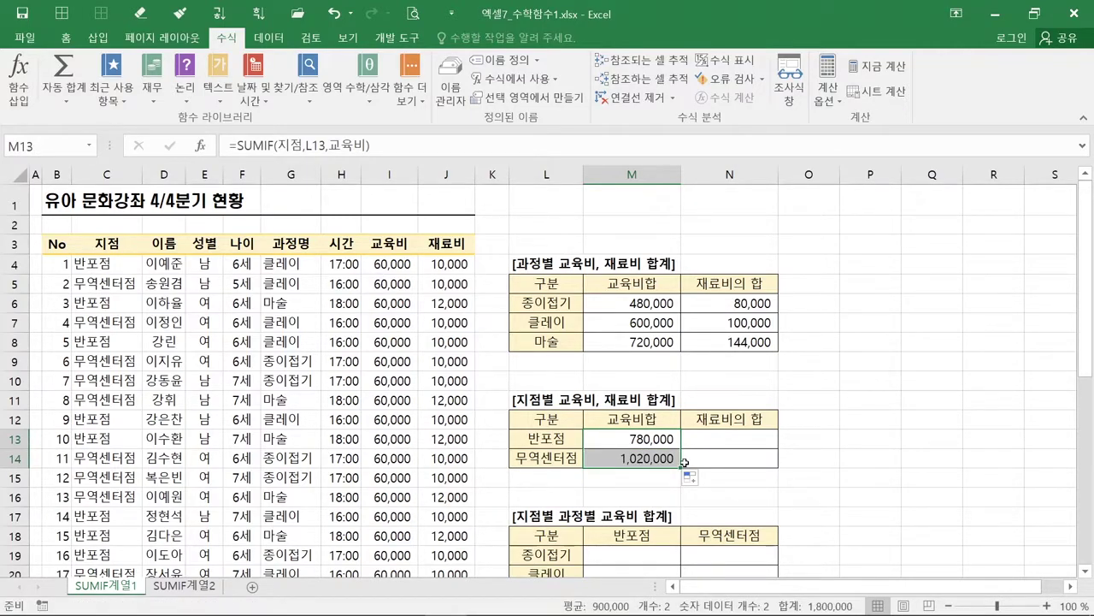
{"action": "left_click", "coordinate": [637, 458]}
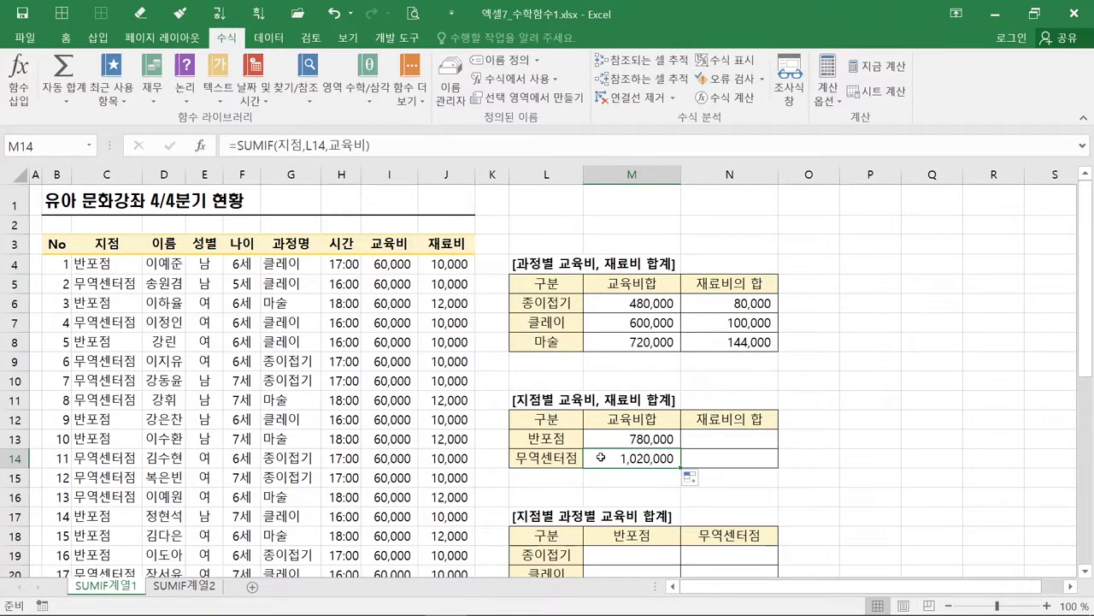
{"action": "double_click", "coordinate": [601, 458]}
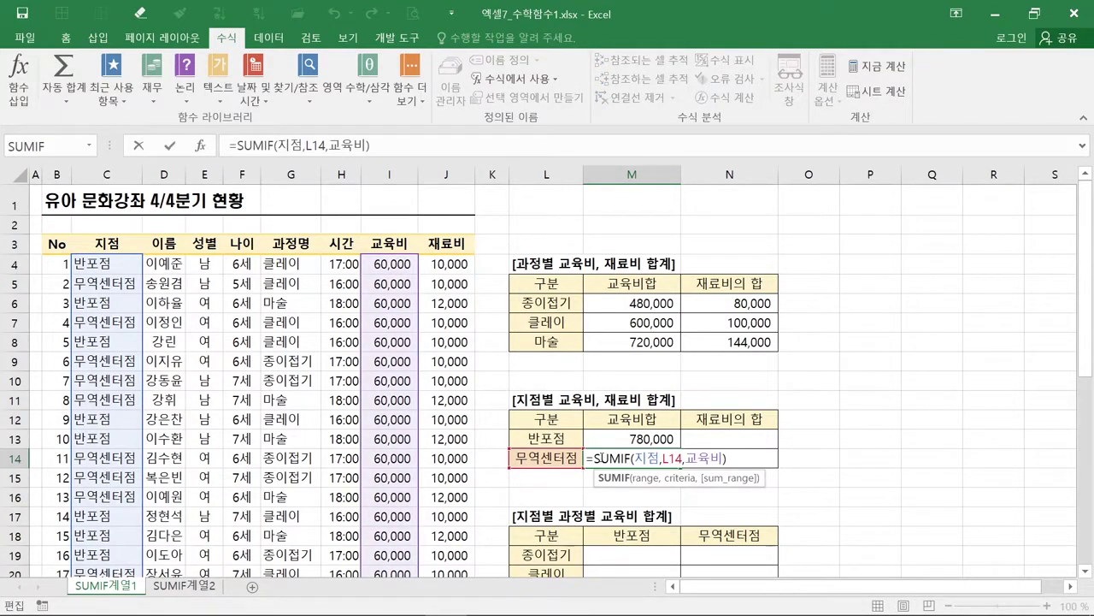
{"action": "left_click", "coordinate": [645, 479]}
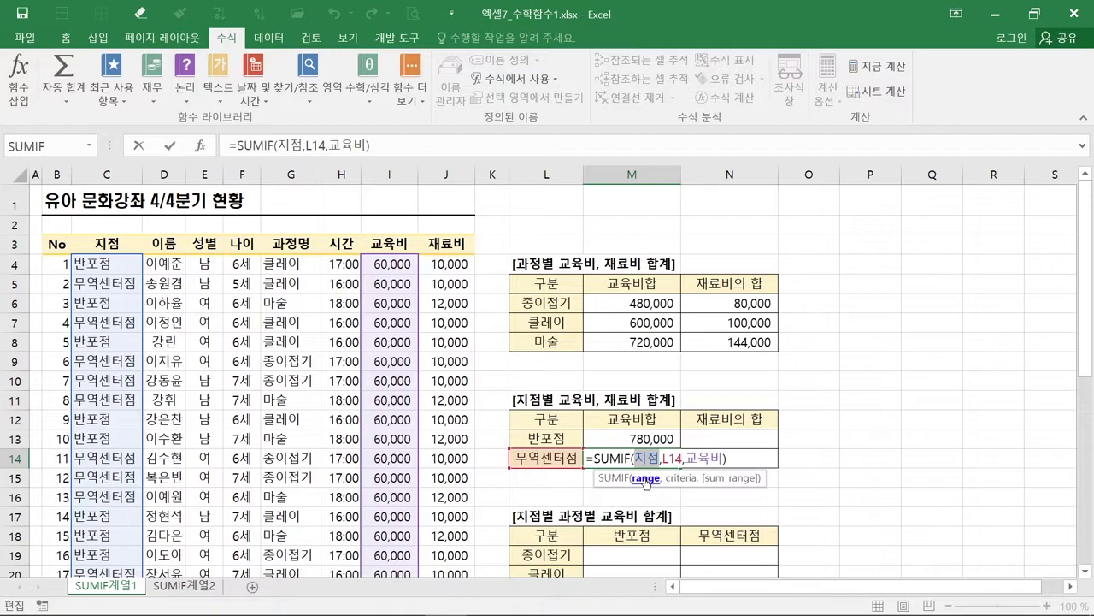
{"action": "left_click", "coordinate": [716, 478]}
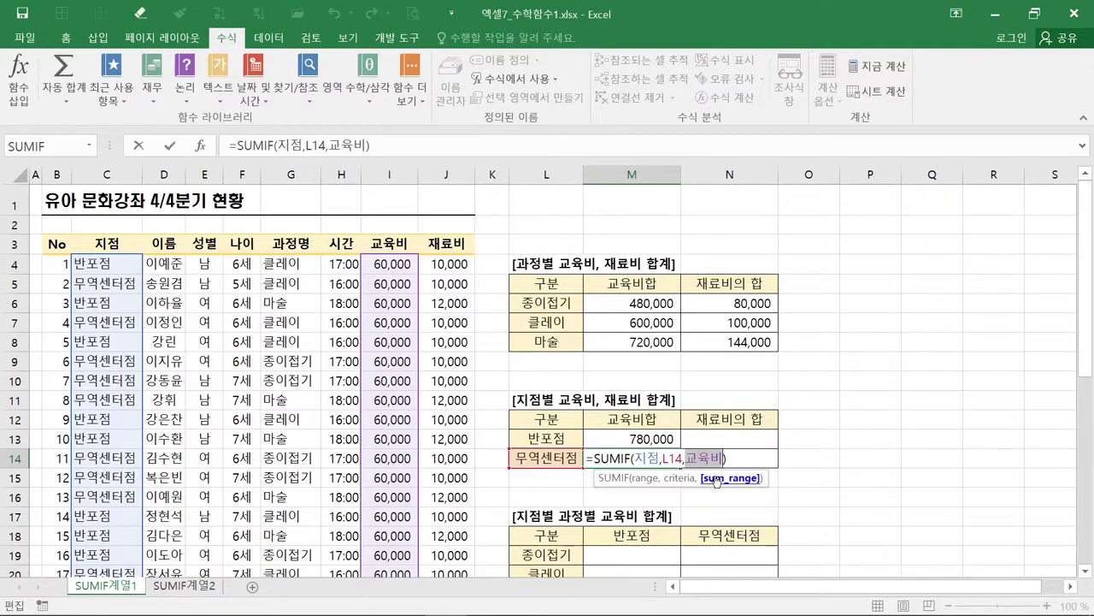
{"action": "key", "text": "ctrl+Return"}
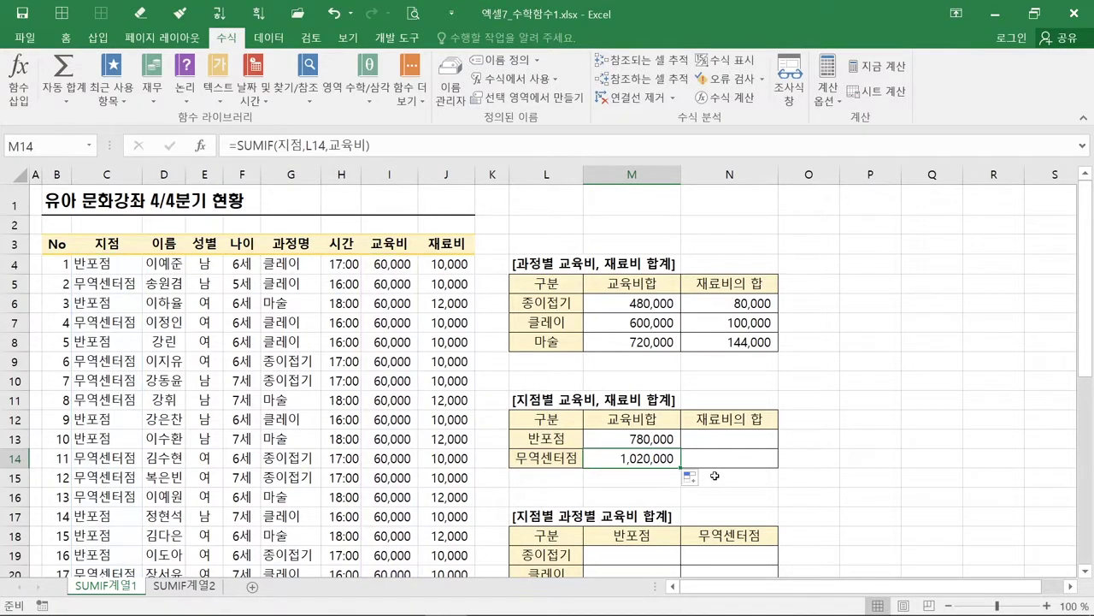
Insert a SUMIF function in the 반포점 재료비의 합 cell (N13) with the defined name 지점 as its Range.
{"action": "left_click", "coordinate": [731, 442]}
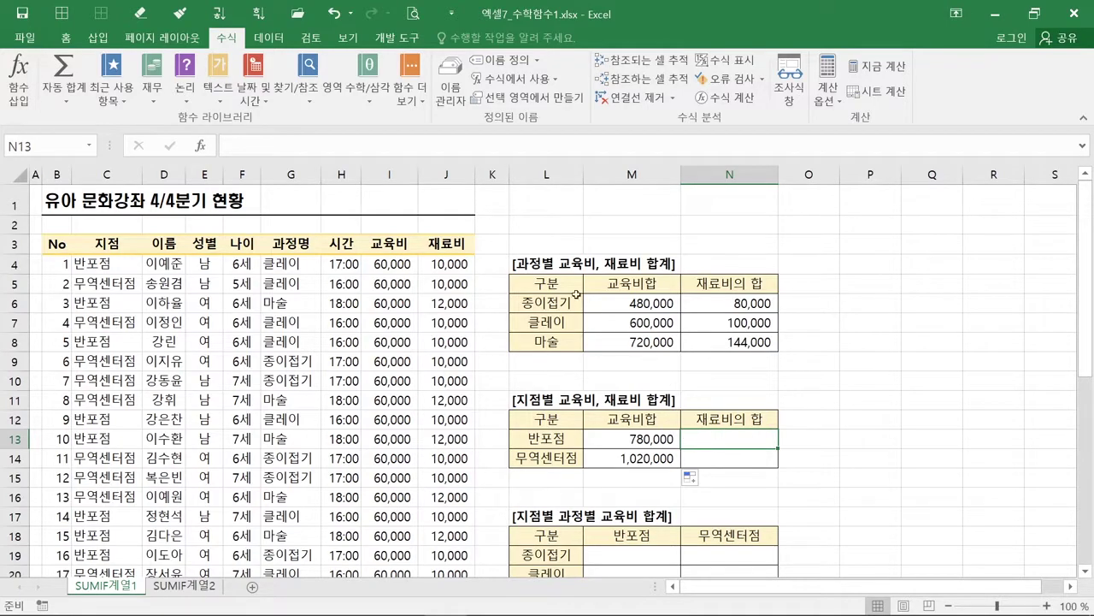
{"action": "left_click", "coordinate": [201, 152]}
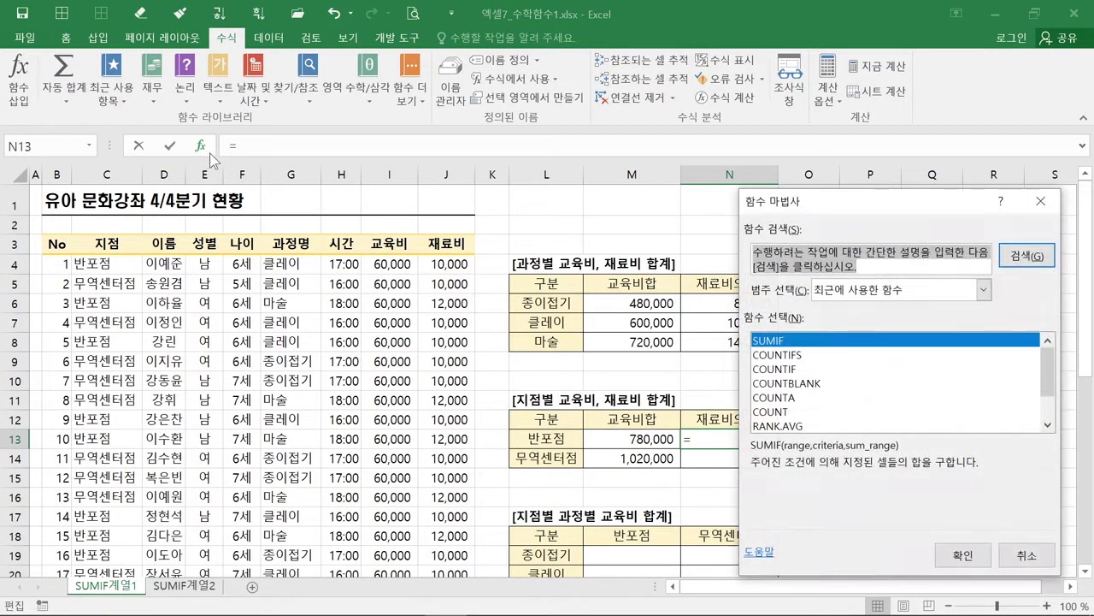
{"action": "left_click", "coordinate": [790, 341]}
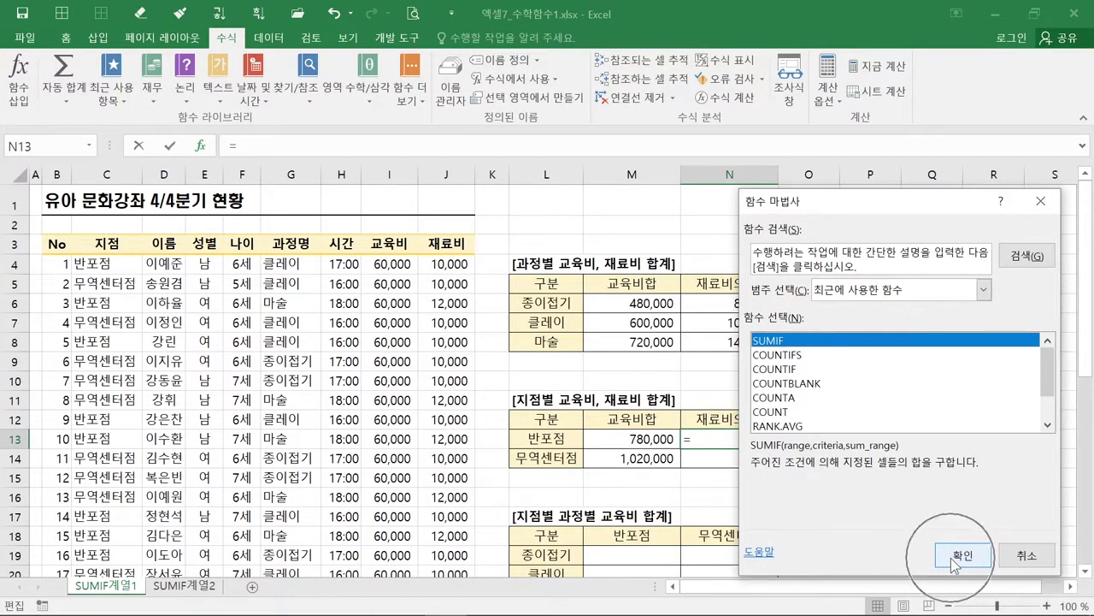
{"action": "left_click", "coordinate": [958, 556]}
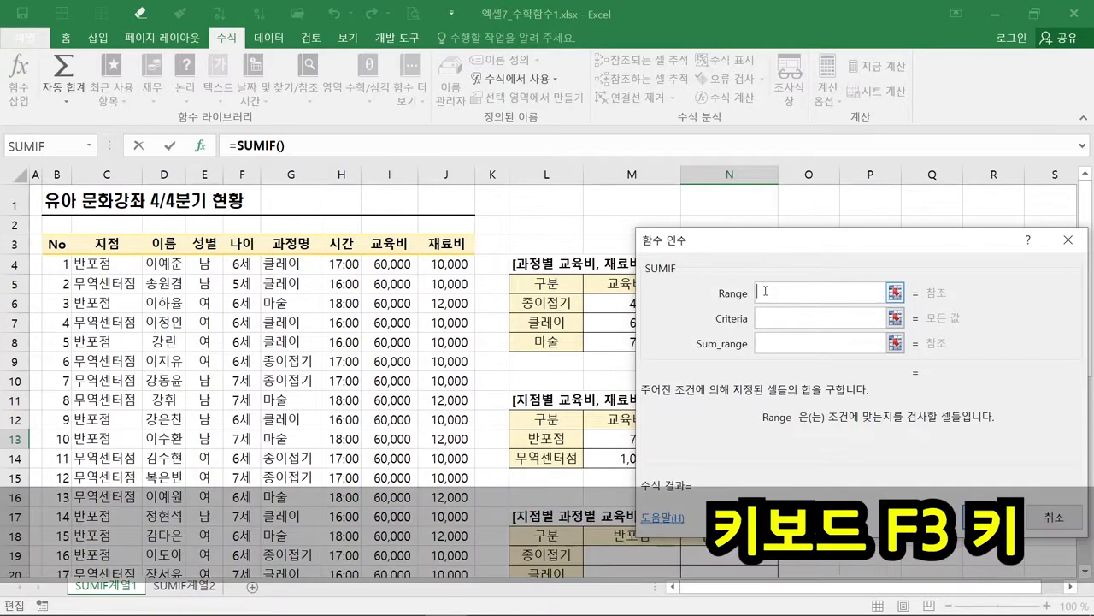
{"action": "key", "text": "F3"}
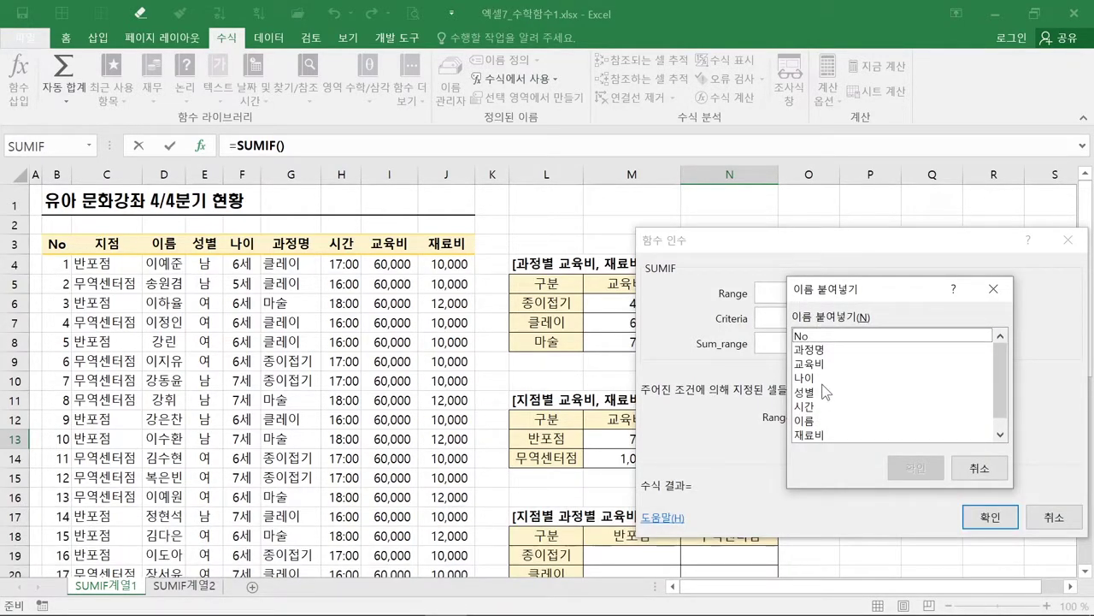
{"action": "scroll", "coordinate": [857, 419], "scroll_direction": "down", "scroll_amount": 1}
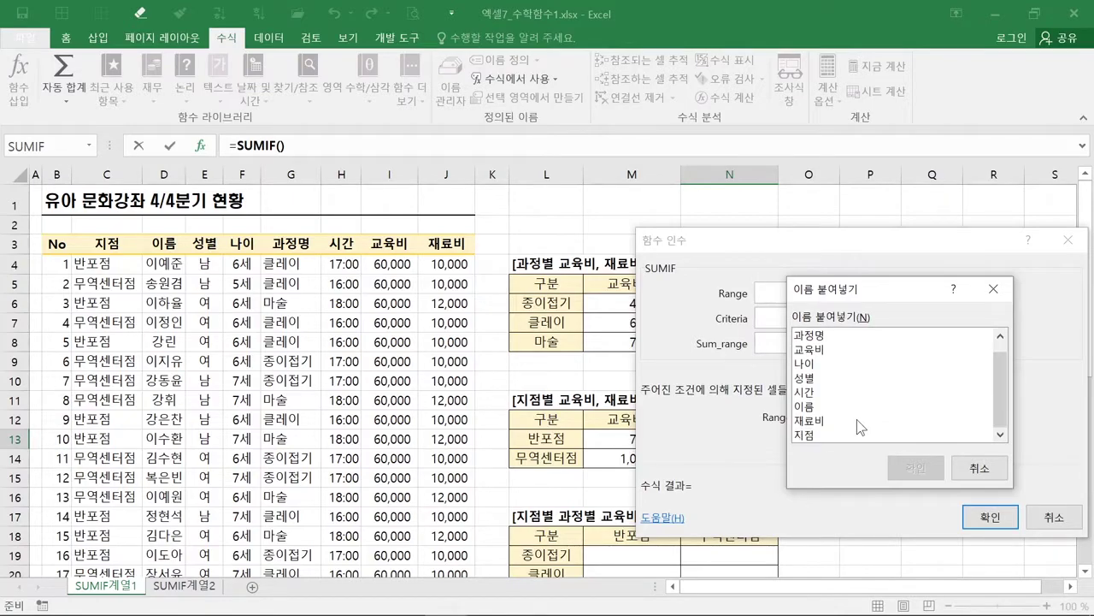
{"action": "left_click", "coordinate": [814, 436]}
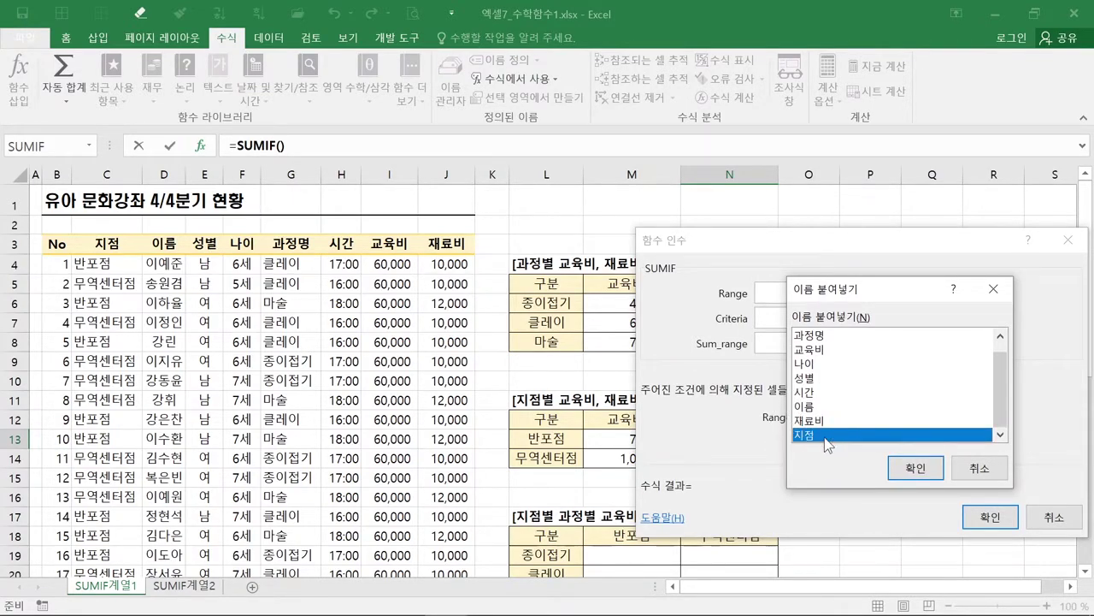
{"action": "left_click", "coordinate": [915, 468]}
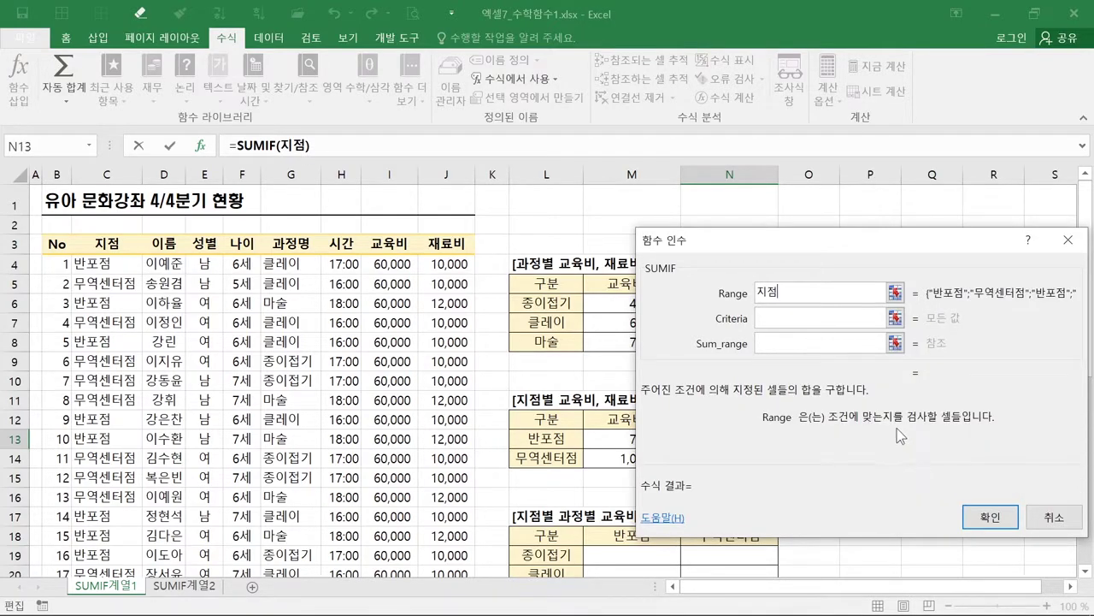
{"action": "left_click", "coordinate": [781, 317]}
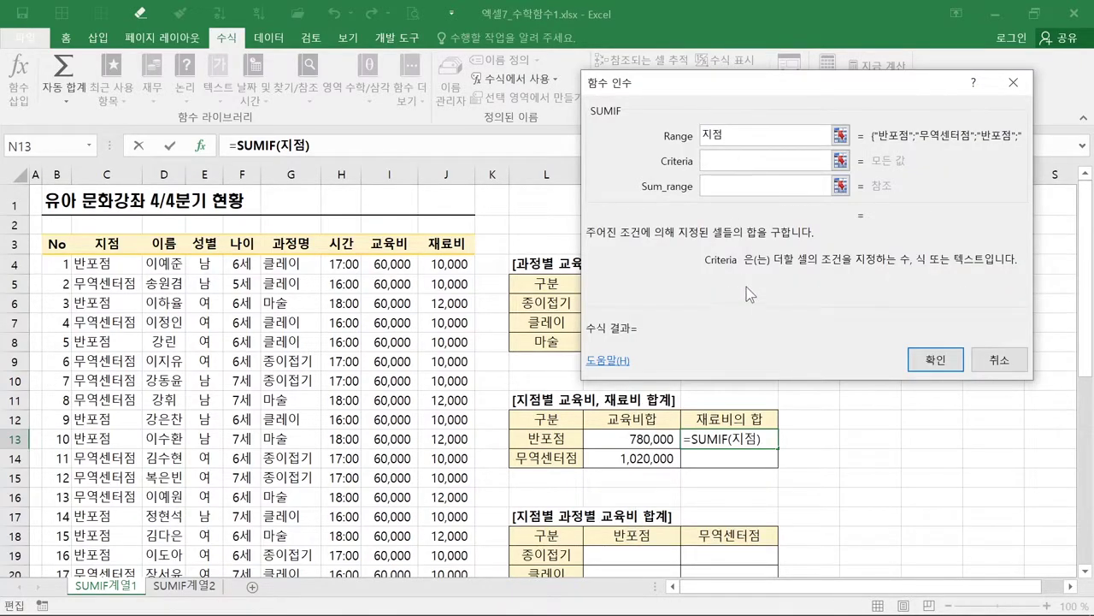
Complete the SUMIF formula in N13 with criteria L13 and sum range 재료비, and fill it down to N14.
{"action": "left_click", "coordinate": [557, 435]}
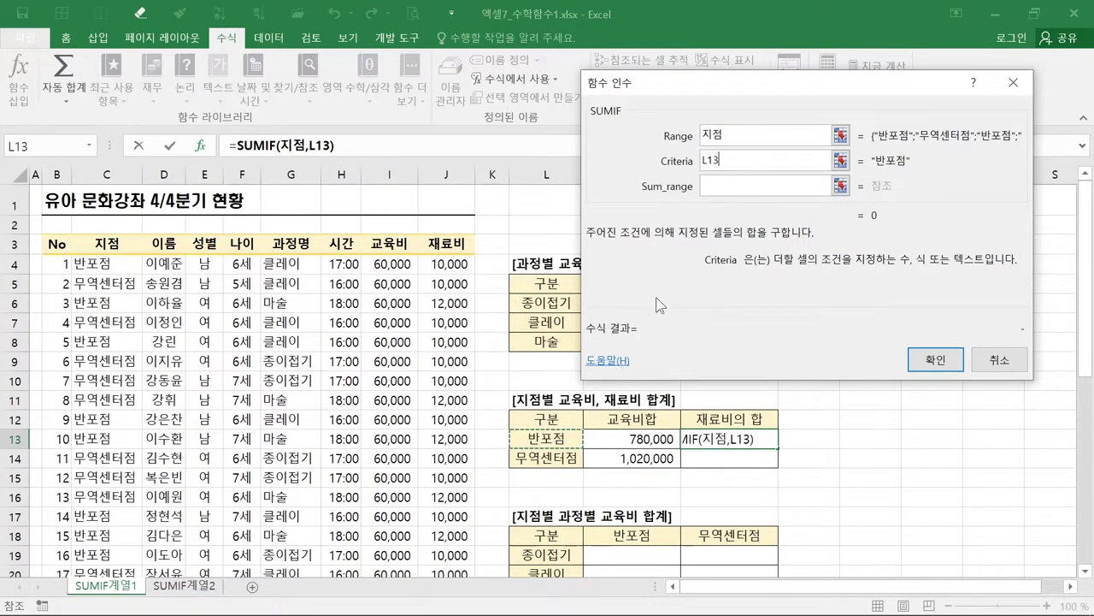
{"action": "left_click", "coordinate": [715, 187]}
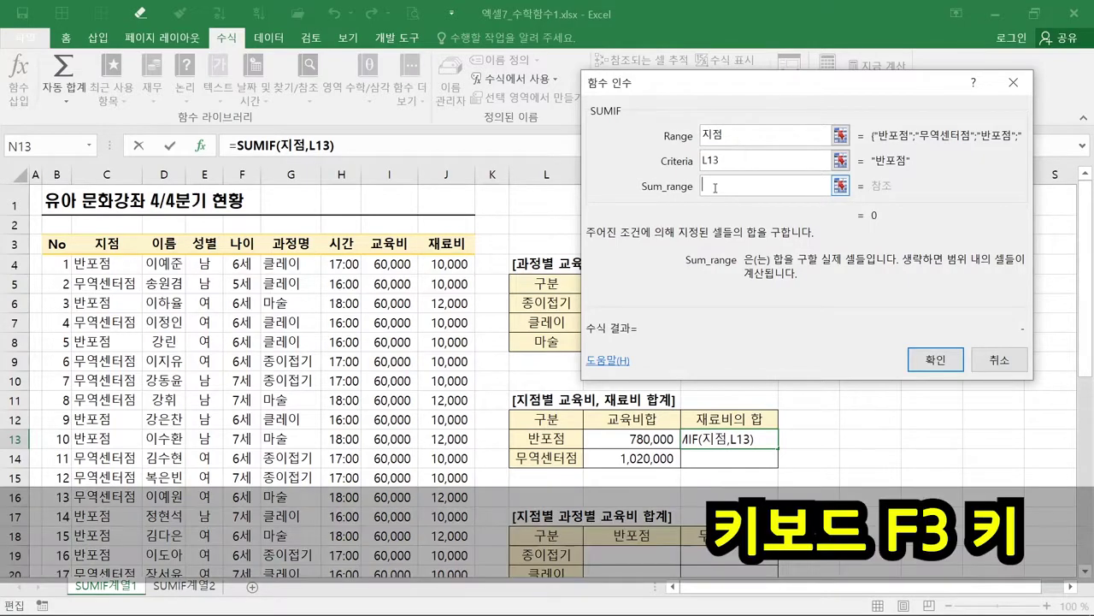
{"action": "key", "text": "F3"}
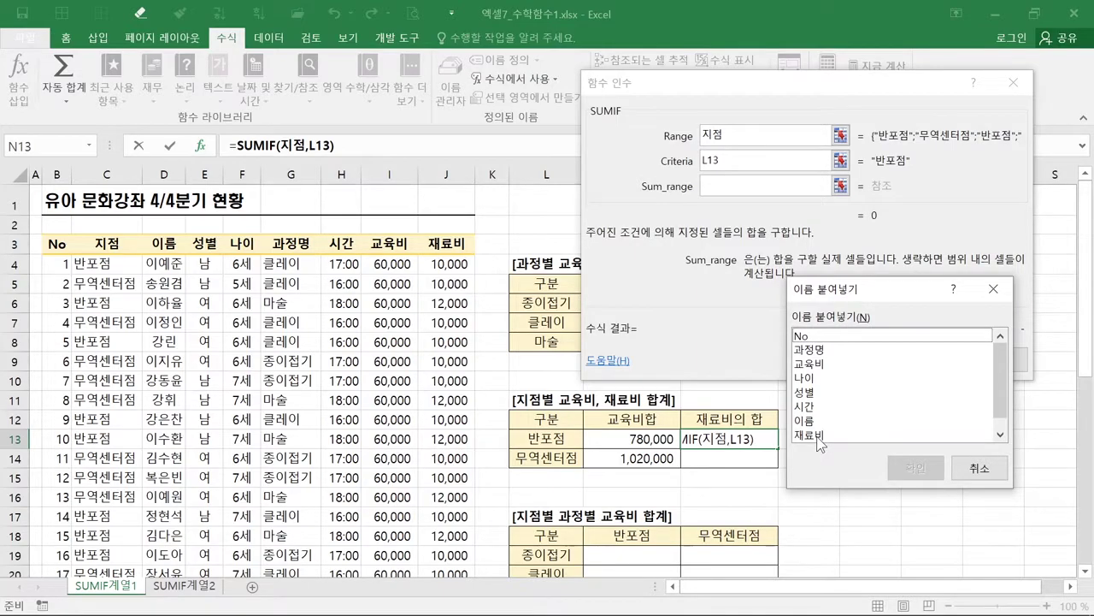
{"action": "left_click", "coordinate": [817, 436]}
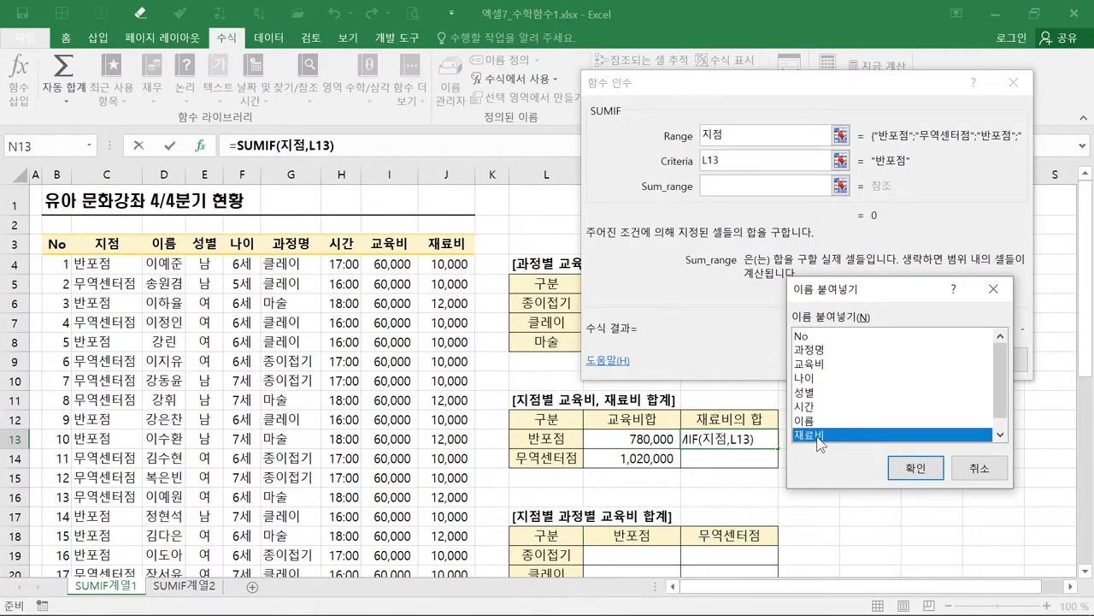
{"action": "left_click", "coordinate": [916, 471]}
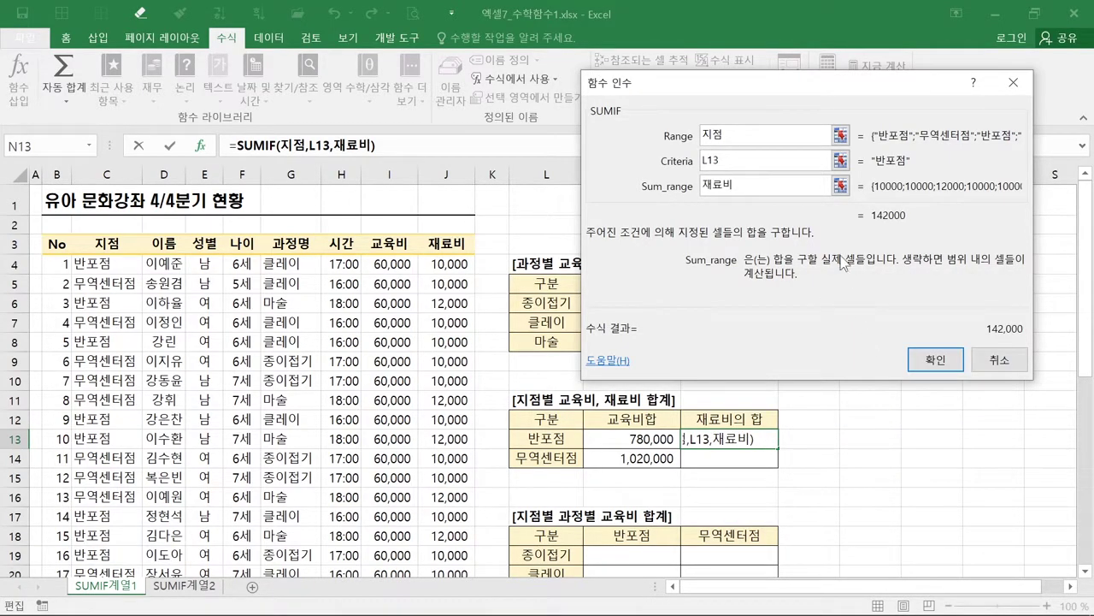
{"action": "left_click", "coordinate": [741, 200]}
{"action": "left_click", "coordinate": [920, 366]}
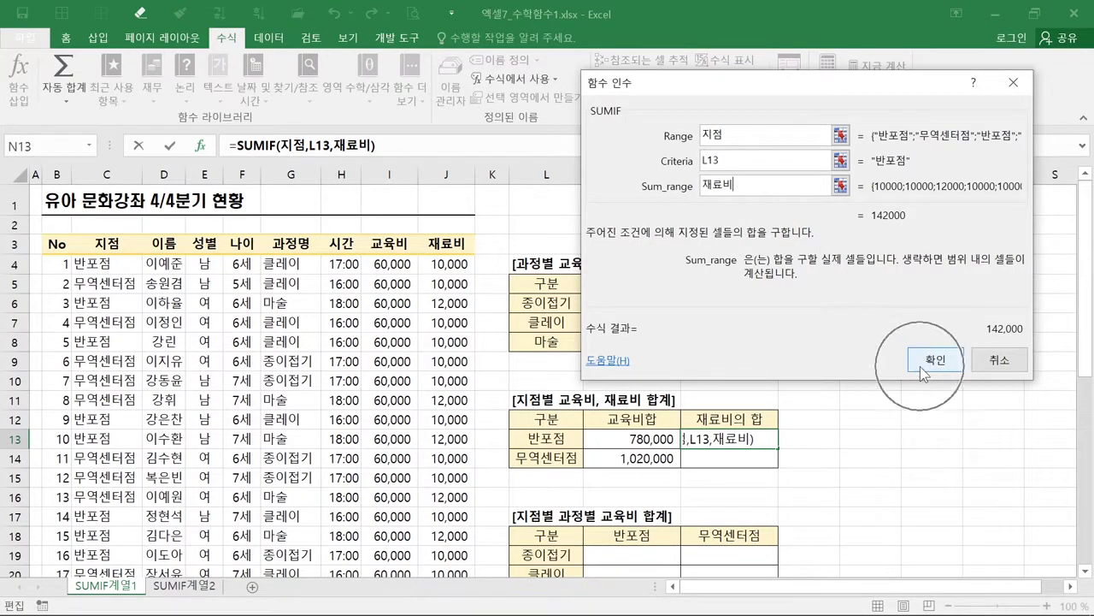
{"action": "left_click", "coordinate": [920, 366]}
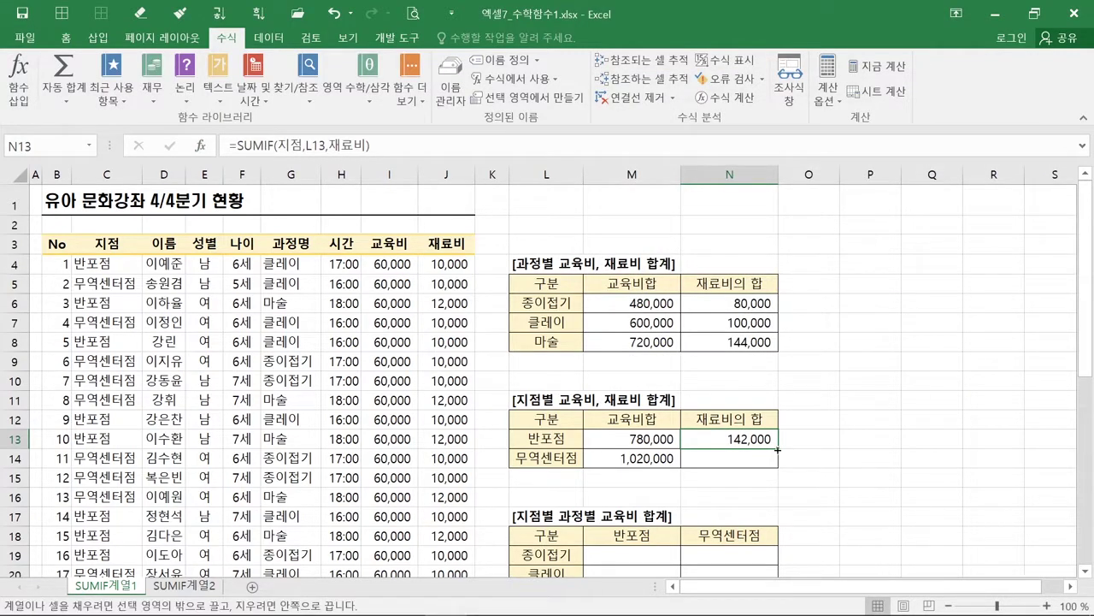
{"action": "left_click_drag", "start_coordinate": [777, 449], "coordinate": [778, 462]}
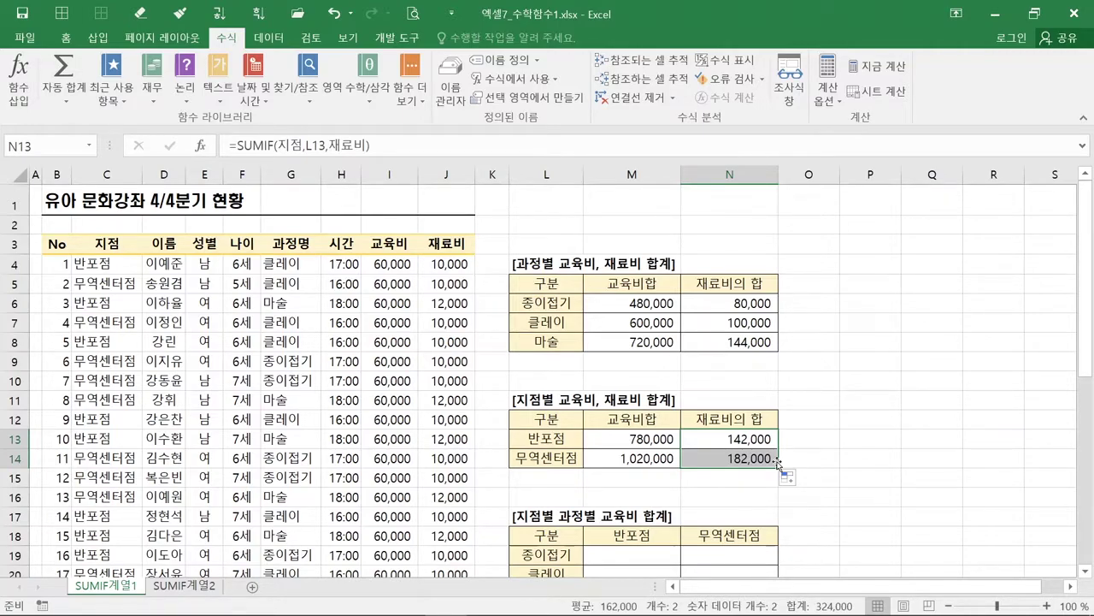
Review the existing SUMIF formulas in M13 and M6 above the empty [지점별 과정별 교육비 합계] table.
{"action": "scroll", "coordinate": [778, 463], "scroll_direction": "down", "scroll_amount": 2}
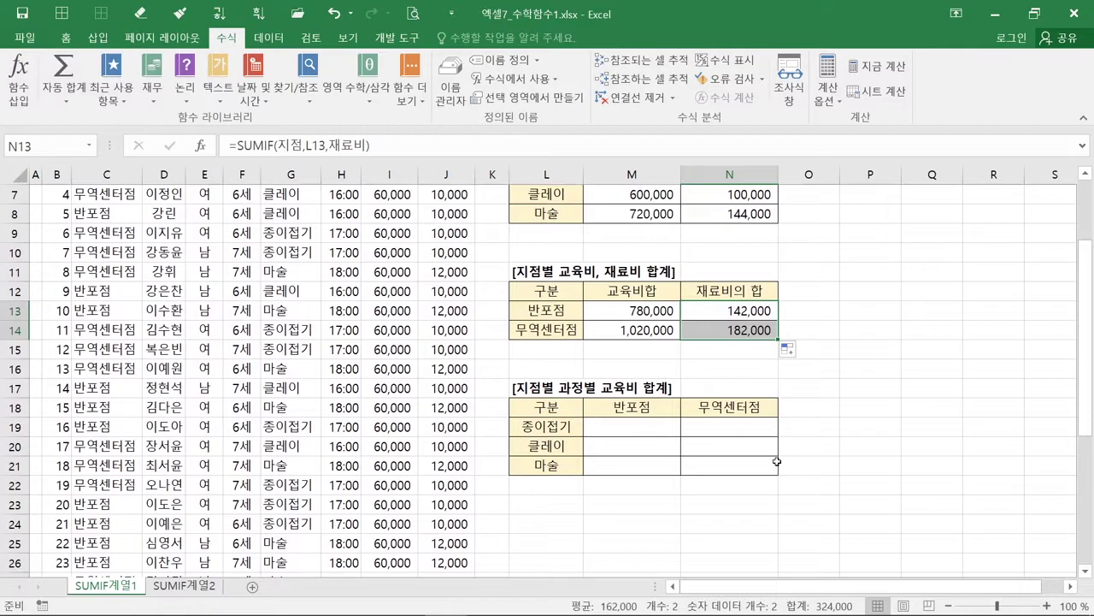
{"action": "left_click", "coordinate": [649, 430]}
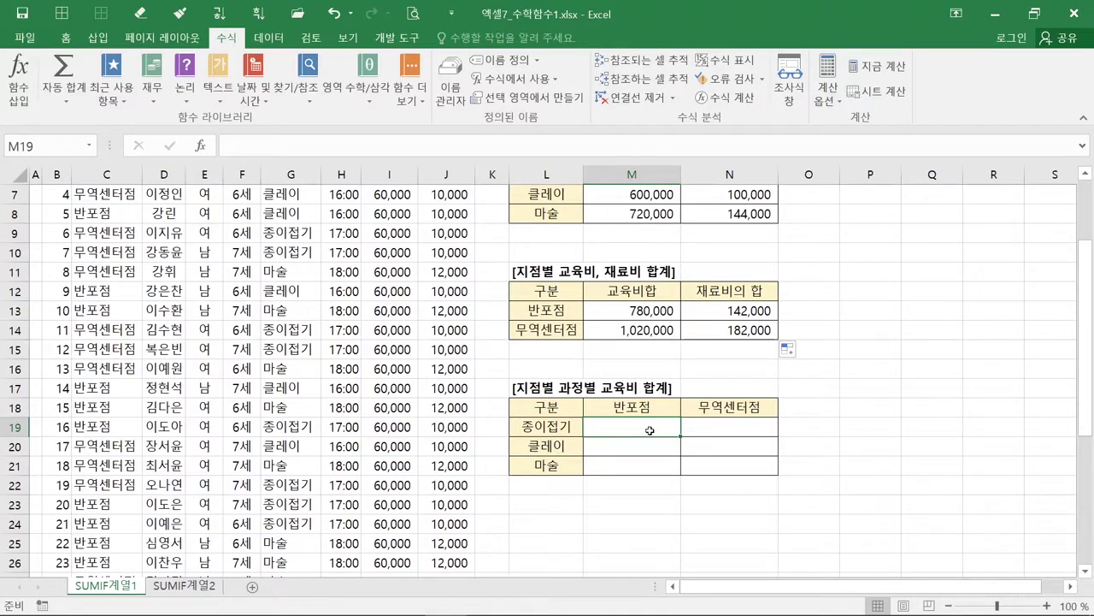
{"action": "scroll", "coordinate": [649, 430], "scroll_direction": "up", "scroll_amount": 1}
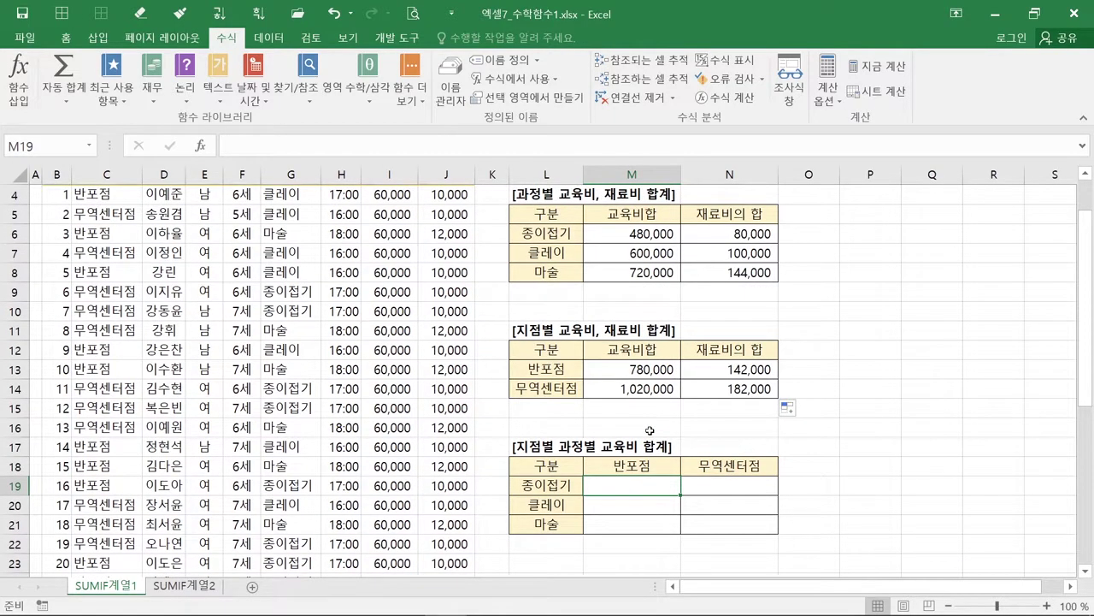
{"action": "left_click", "coordinate": [658, 373]}
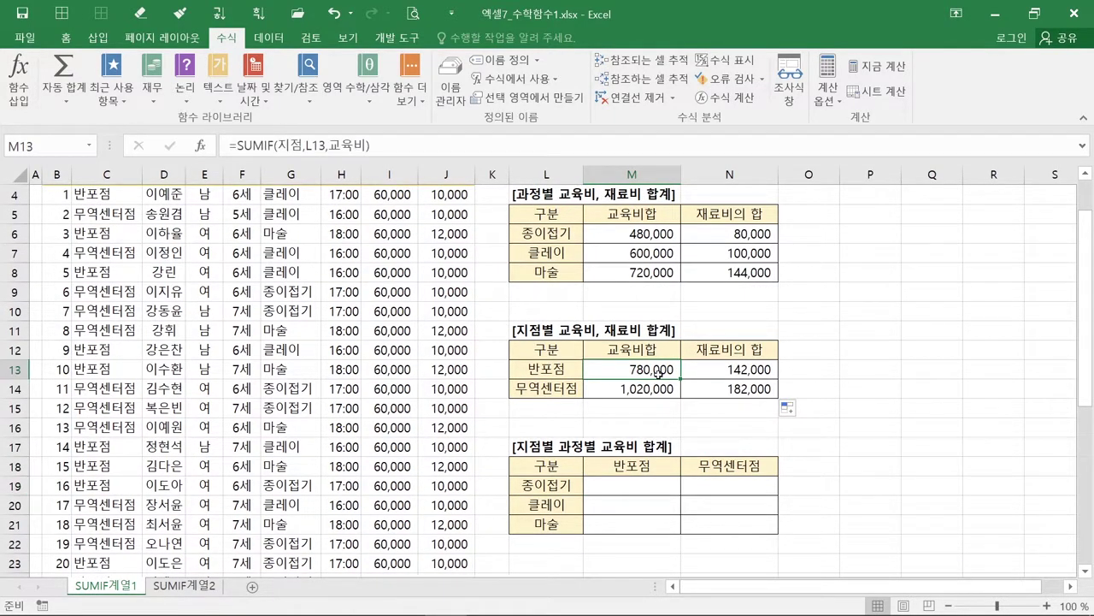
{"action": "left_click", "coordinate": [658, 237]}
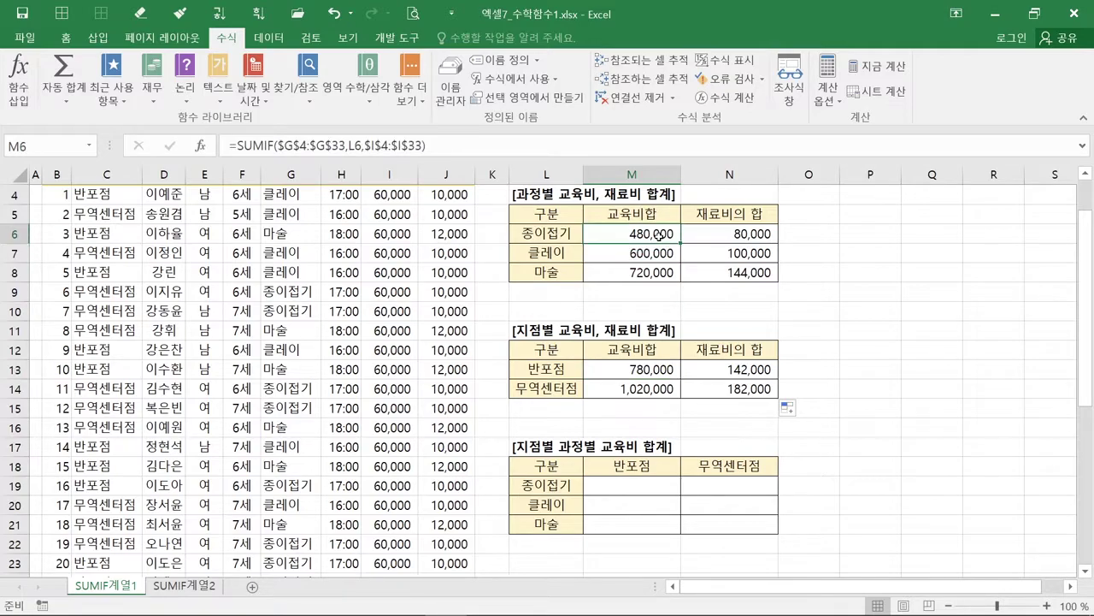
Insert the SUMIFS function from the 수학/삼각 category into cell M19.
{"action": "left_click", "coordinate": [637, 489]}
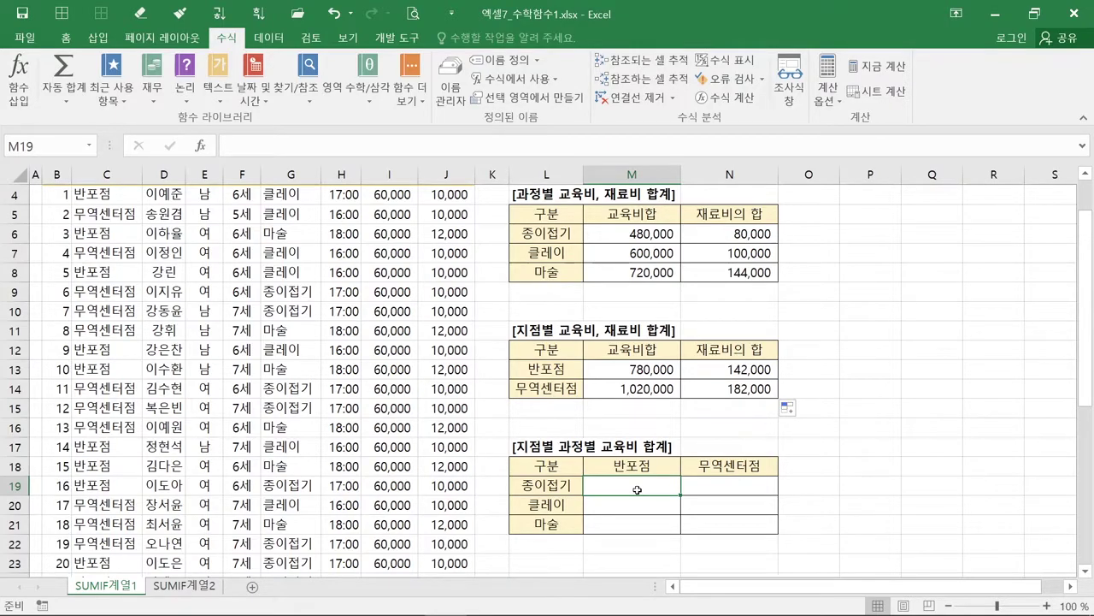
{"action": "left_click", "coordinate": [637, 489]}
{"action": "left_click", "coordinate": [202, 149]}
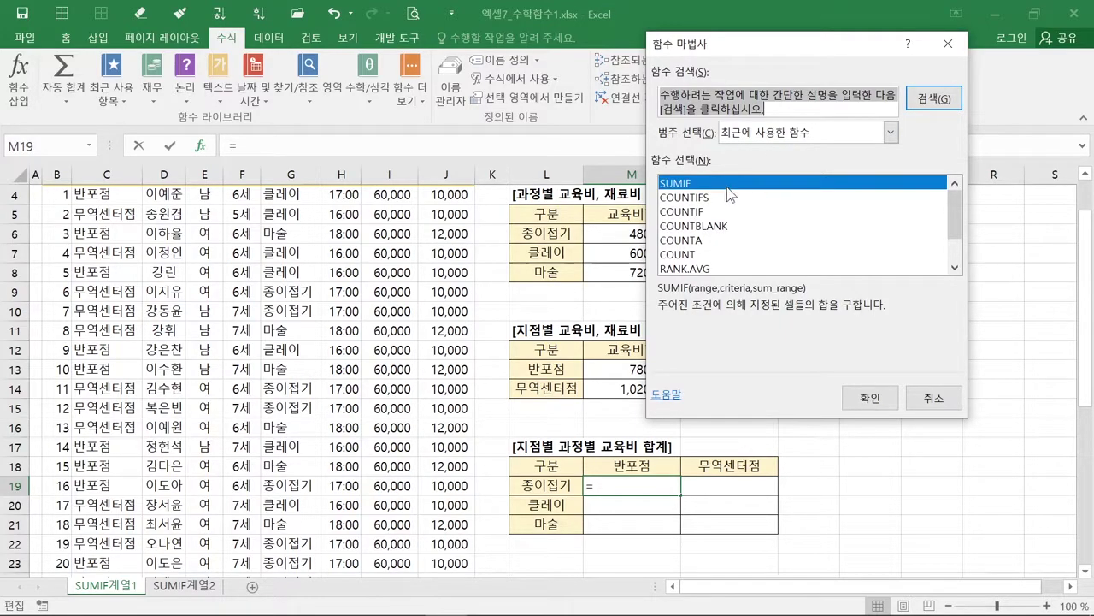
{"action": "left_click", "coordinate": [752, 134]}
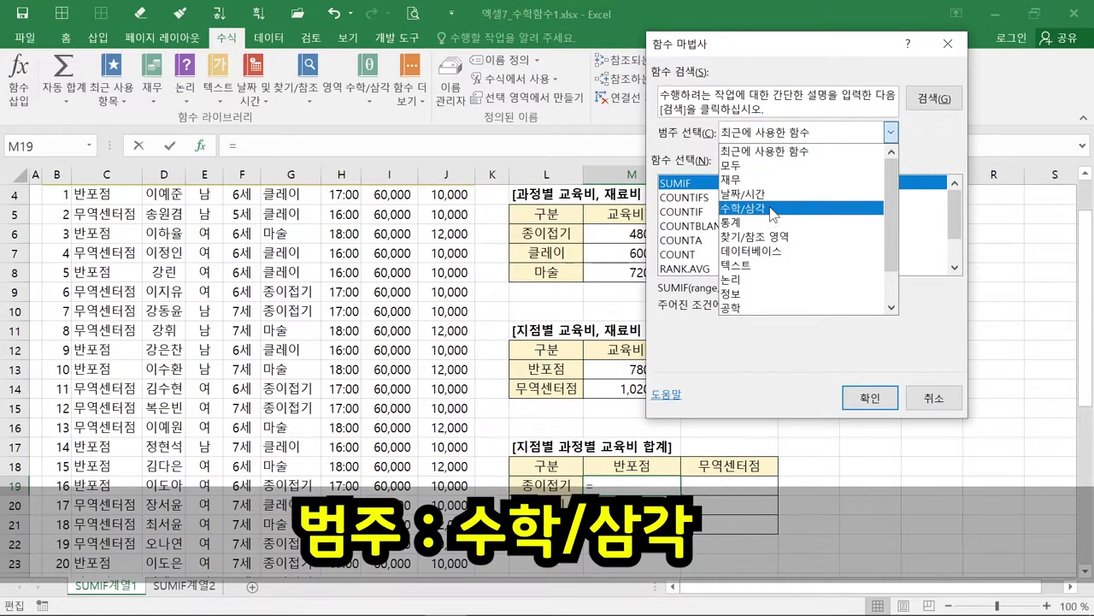
{"action": "left_click", "coordinate": [772, 210]}
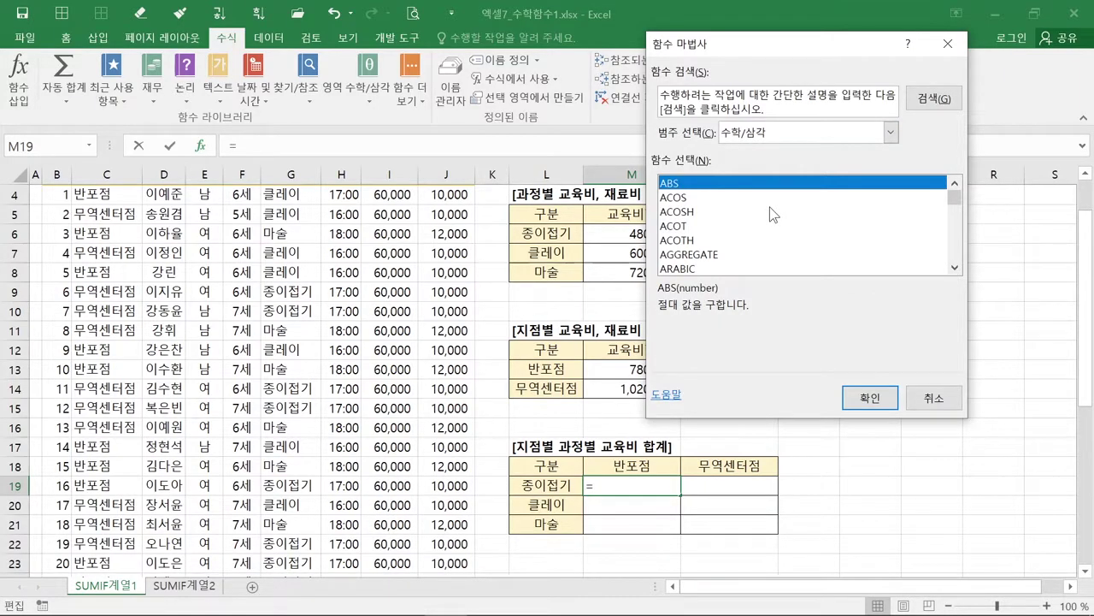
{"action": "scroll", "coordinate": [772, 214], "scroll_direction": "down", "scroll_amount": 13}
{"action": "scroll", "coordinate": [772, 214], "scroll_direction": "down", "scroll_amount": 9}
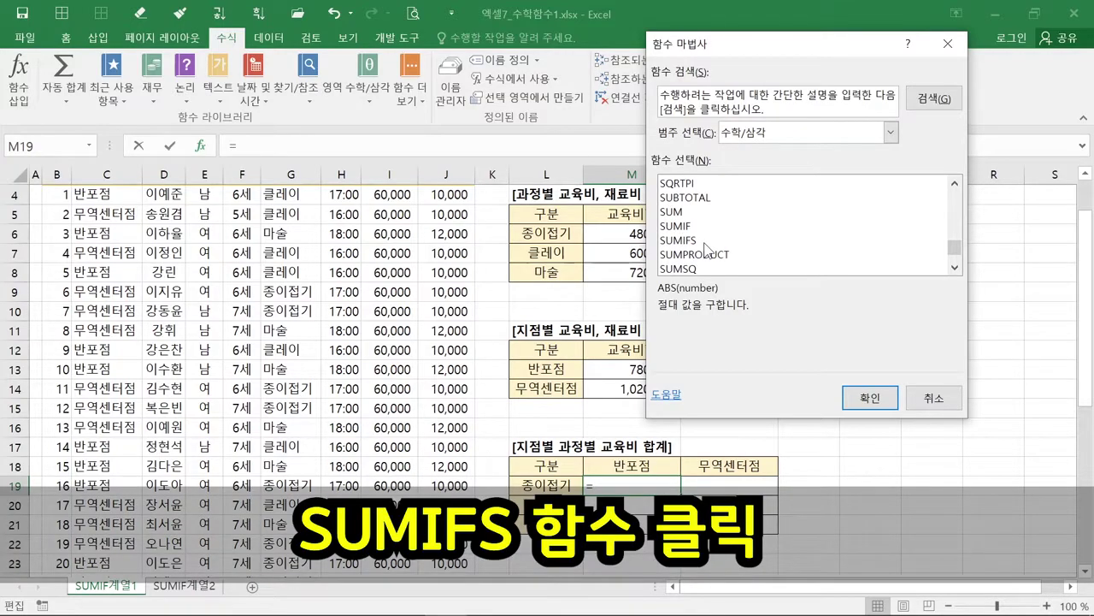
{"action": "left_click", "coordinate": [706, 242]}
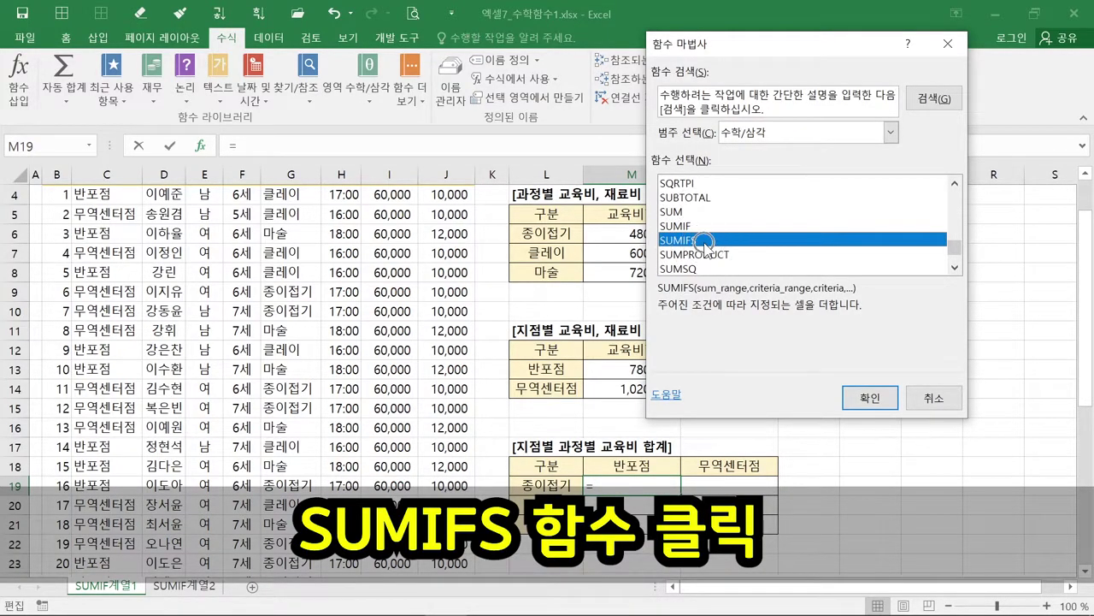
{"action": "left_click", "coordinate": [729, 242]}
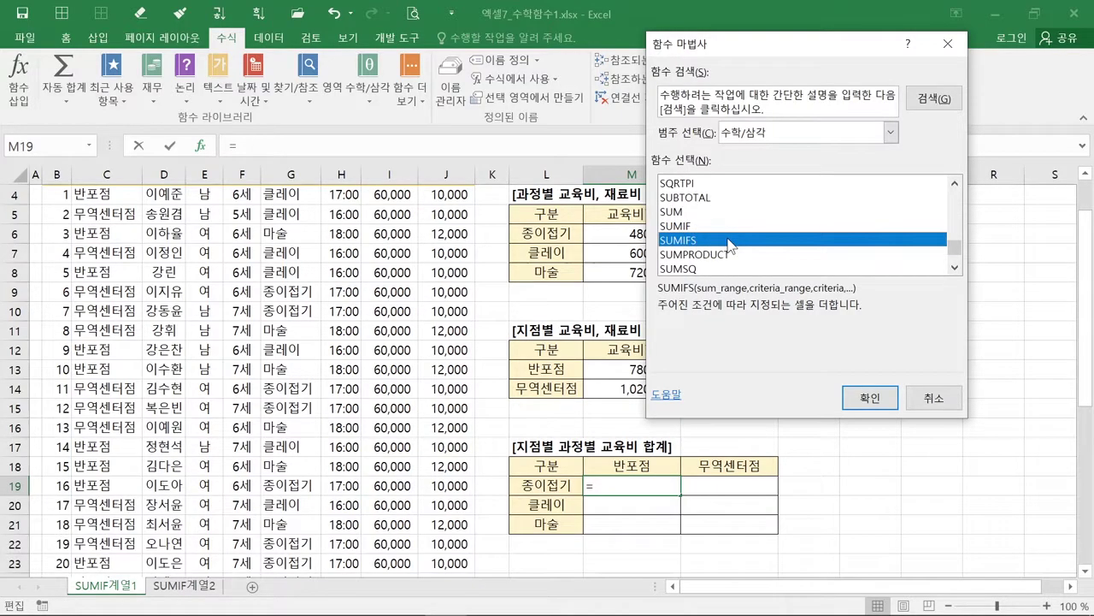
{"action": "left_click", "coordinate": [862, 399]}
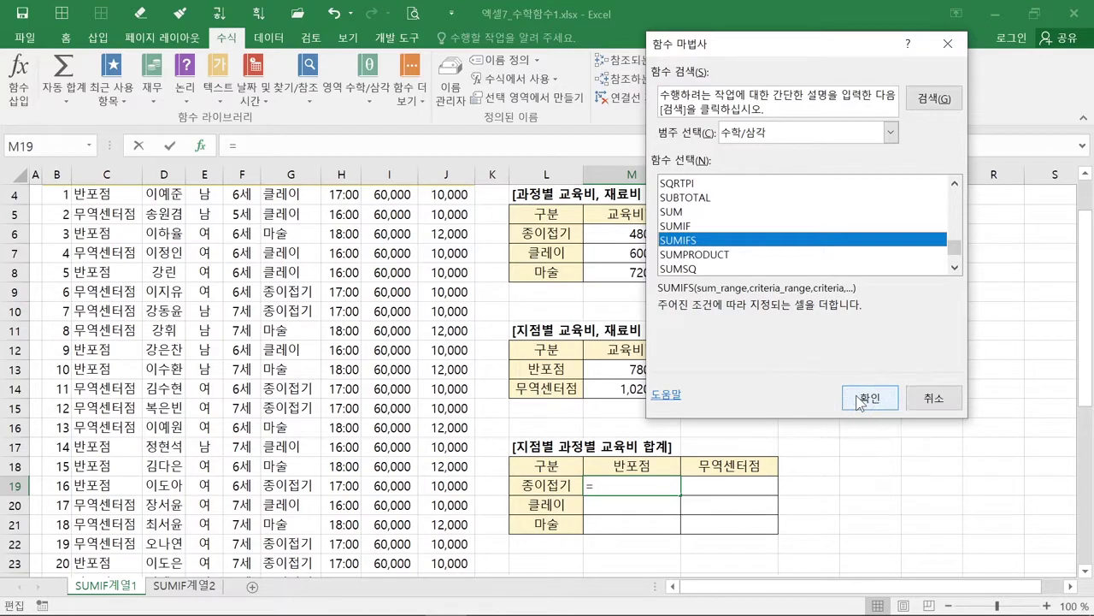
{"action": "left_click", "coordinate": [859, 400]}
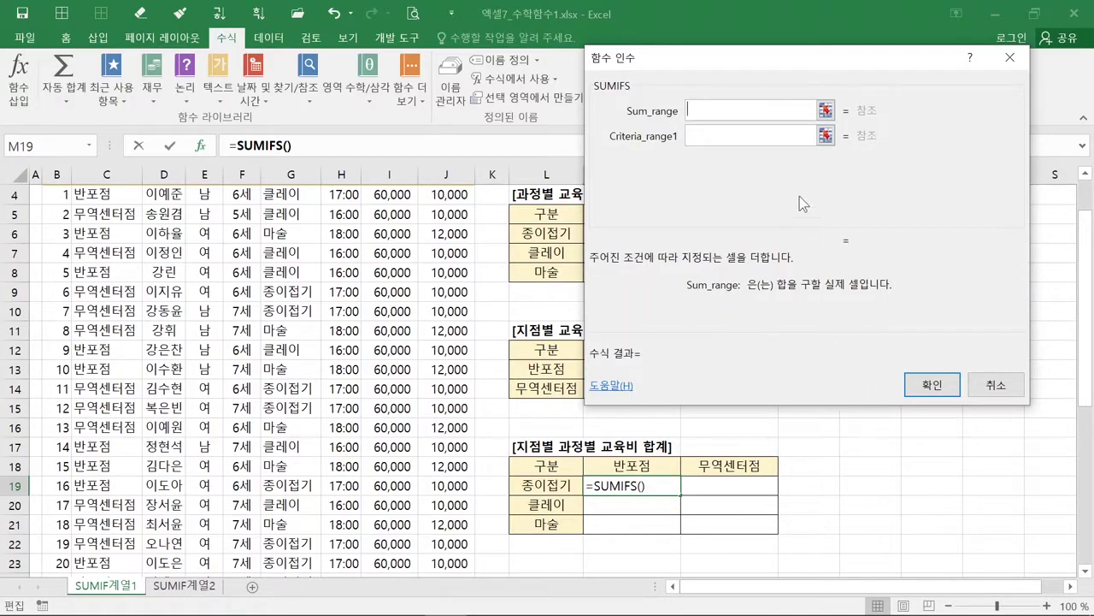
{"action": "left_click", "coordinate": [711, 110]}
{"action": "left_click", "coordinate": [711, 110]}
{"action": "key", "text": "ctrl"}
{"action": "key", "text": "ctrl"}
{"action": "key", "text": "ctrl"}
{"action": "key", "text": "ctrl"}
{"action": "key", "text": "ctrl"}
{"action": "key", "text": "ctrl"}
{"action": "key", "text": "ctrl"}
{"action": "key", "text": "ctrl"}
{"action": "key", "text": "ctrl"}
Expand the SUMIFS arguments through Criteria2 and examine how far the list of criteria fields extends.
{"action": "left_click", "coordinate": [699, 133]}
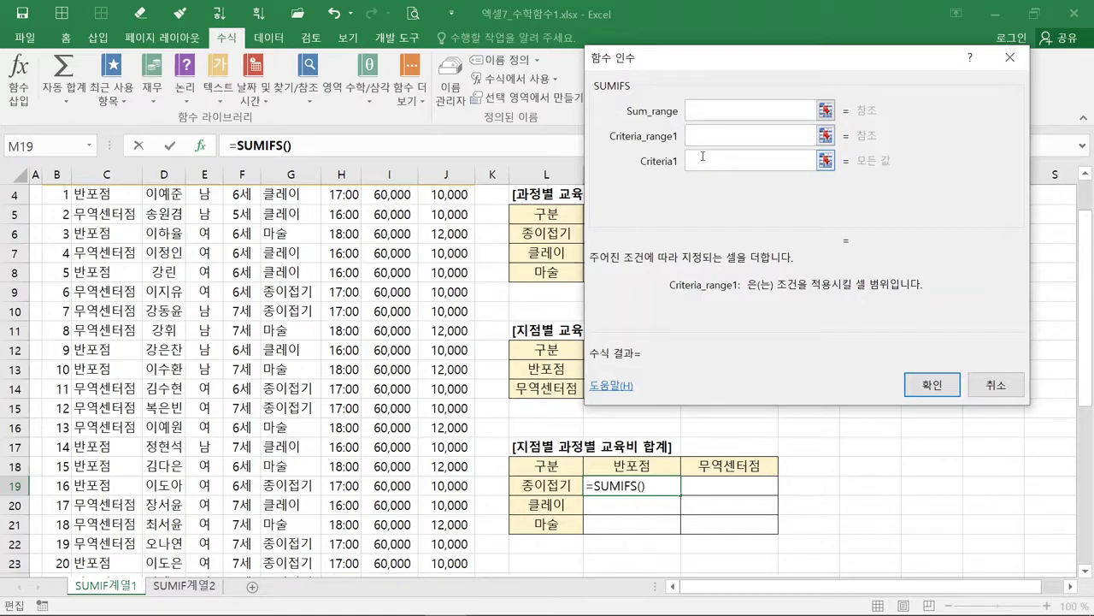
{"action": "left_click", "coordinate": [703, 159]}
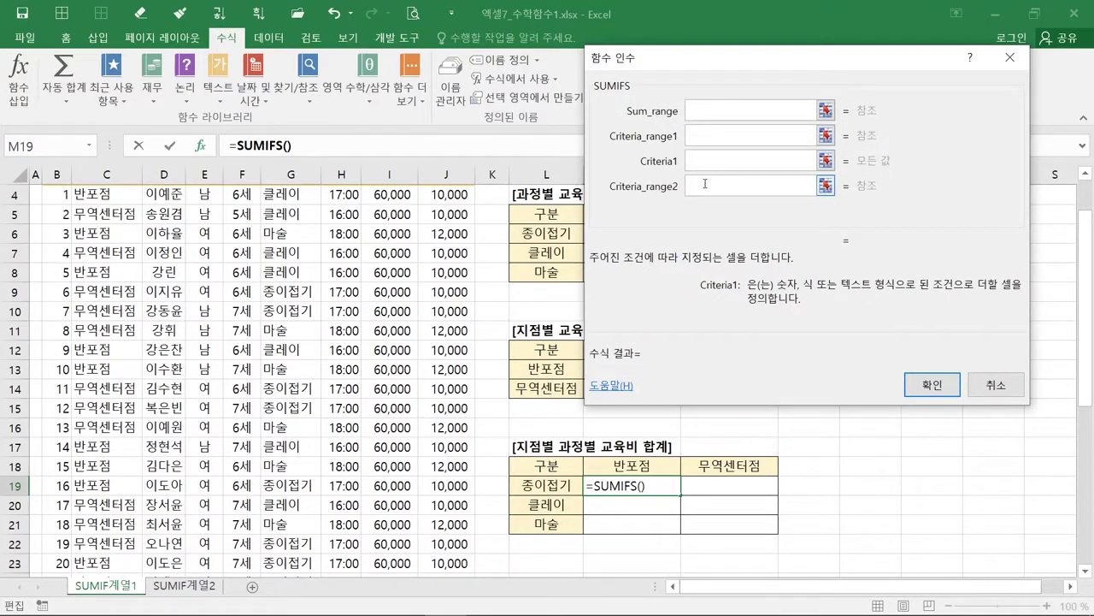
{"action": "left_click", "coordinate": [706, 188]}
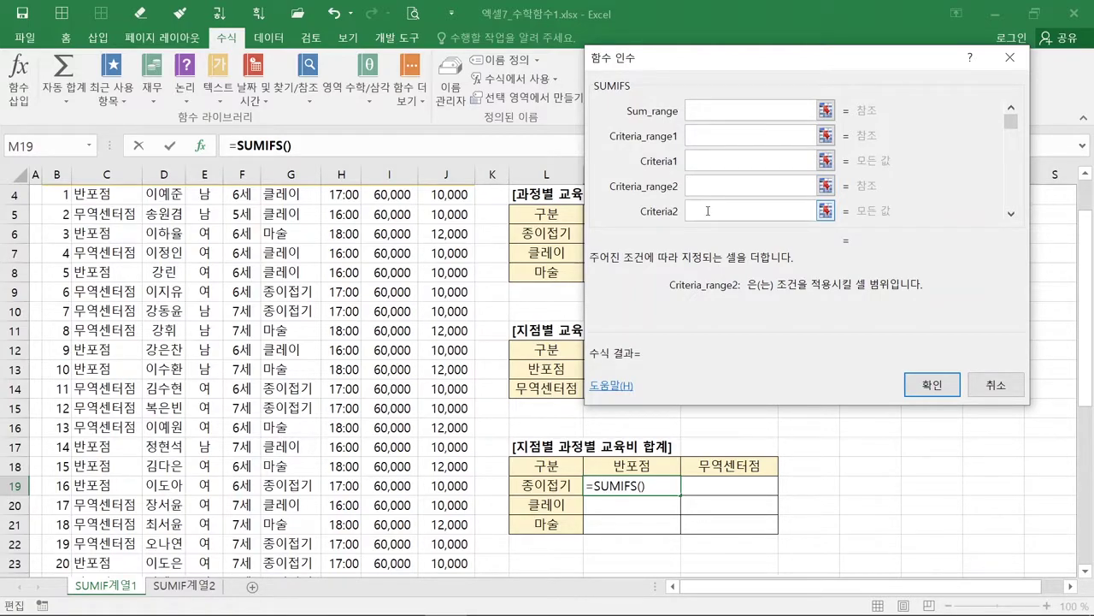
{"action": "left_click", "coordinate": [707, 212]}
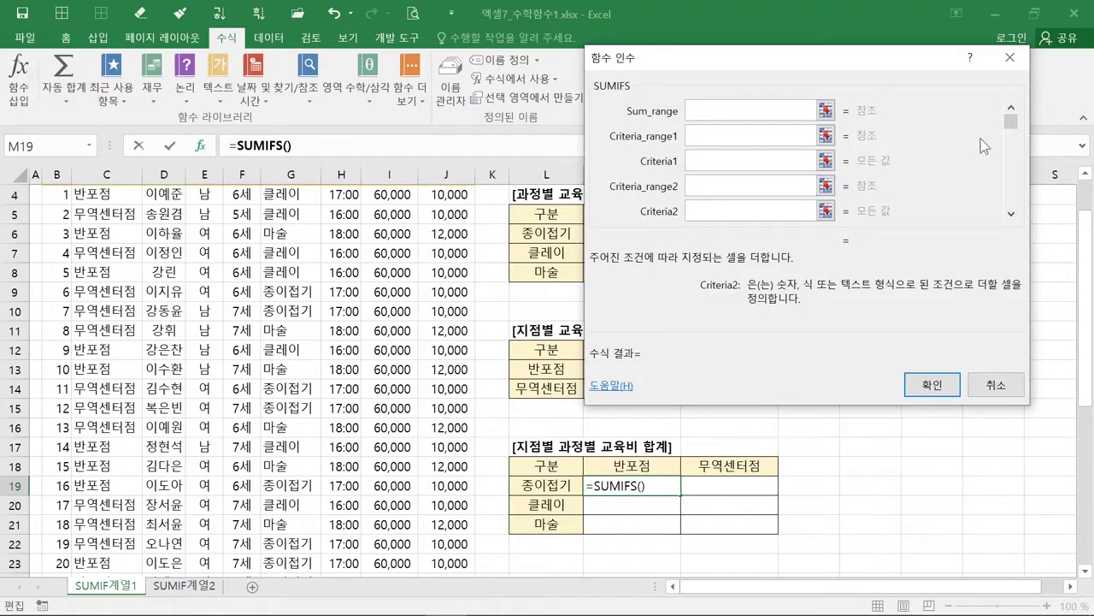
{"action": "left_click_drag", "start_coordinate": [1011, 124], "coordinate": [1024, 216]}
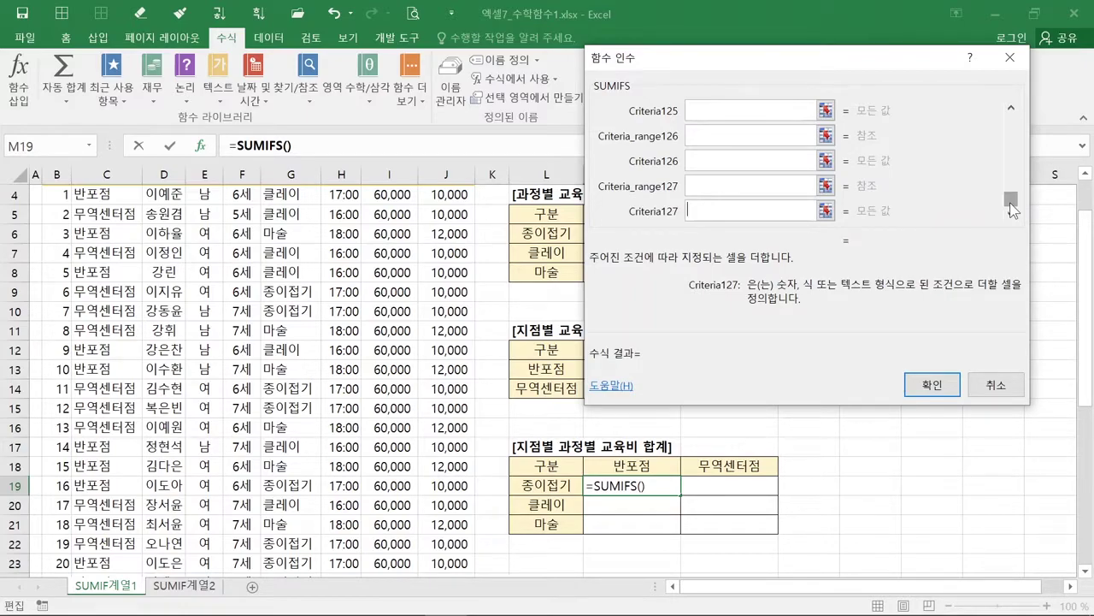
{"action": "left_click_drag", "start_coordinate": [1012, 208], "coordinate": [1011, 121]}
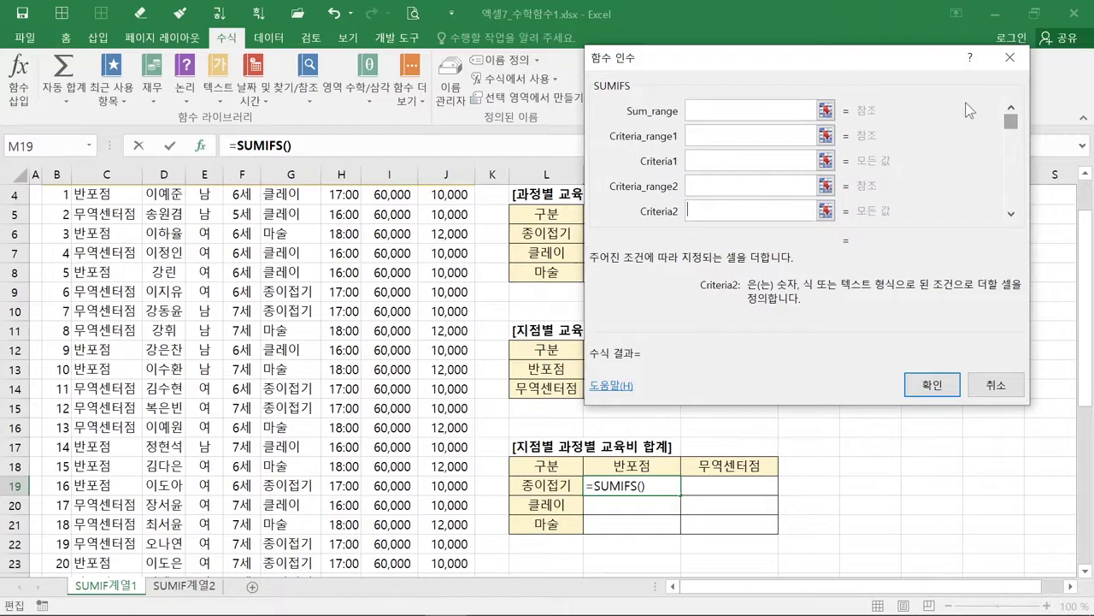
Set the SUMIFS Sum_range argument to the defined name 교육비.
{"action": "left_click", "coordinate": [705, 105]}
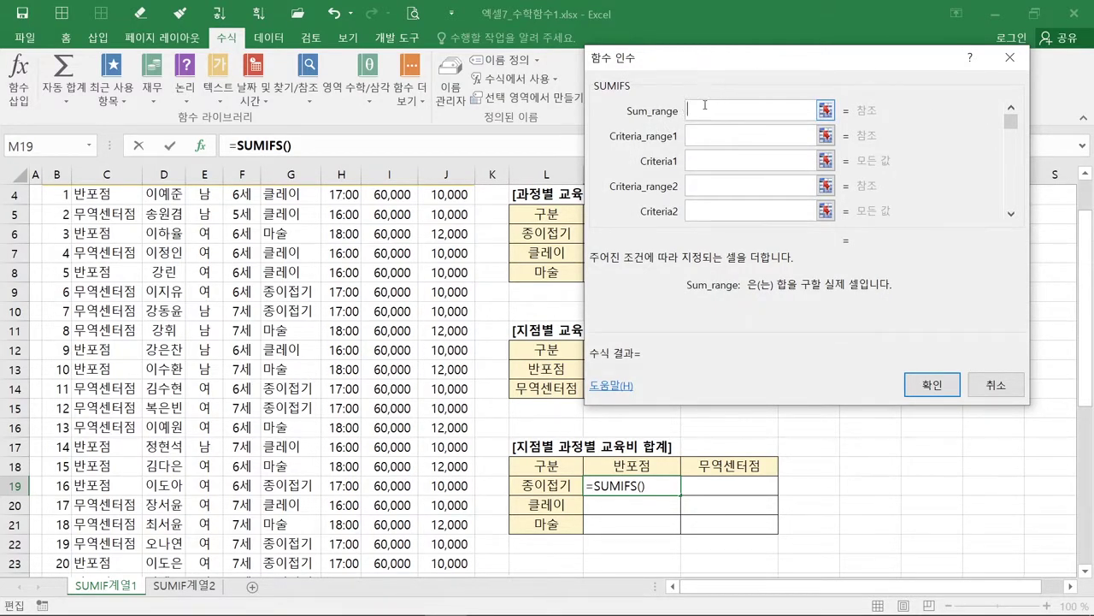
{"action": "left_click", "coordinate": [705, 105]}
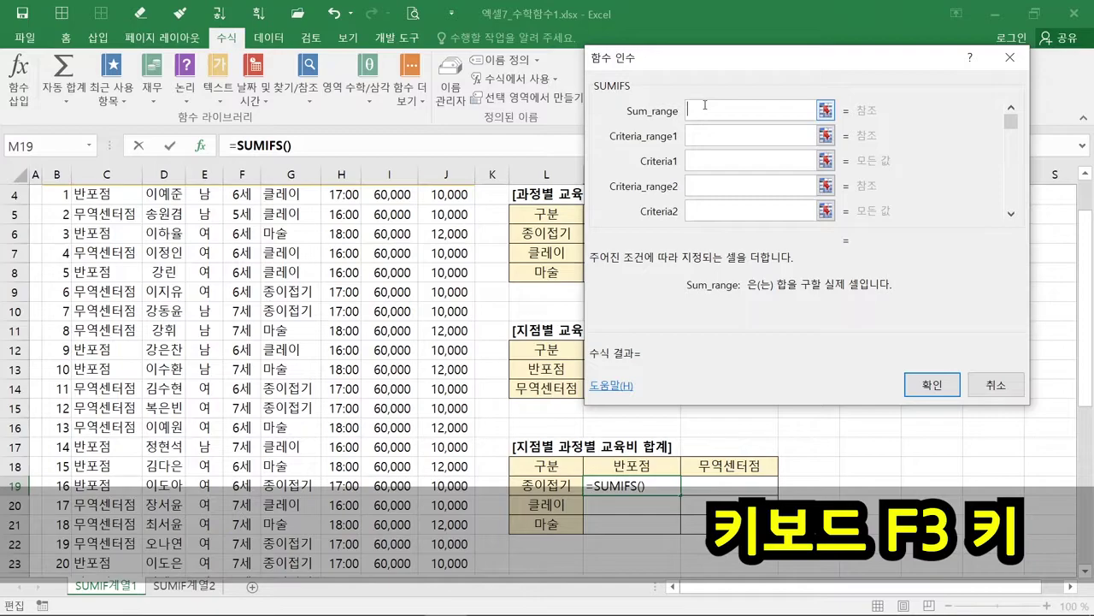
{"action": "key", "text": "F3"}
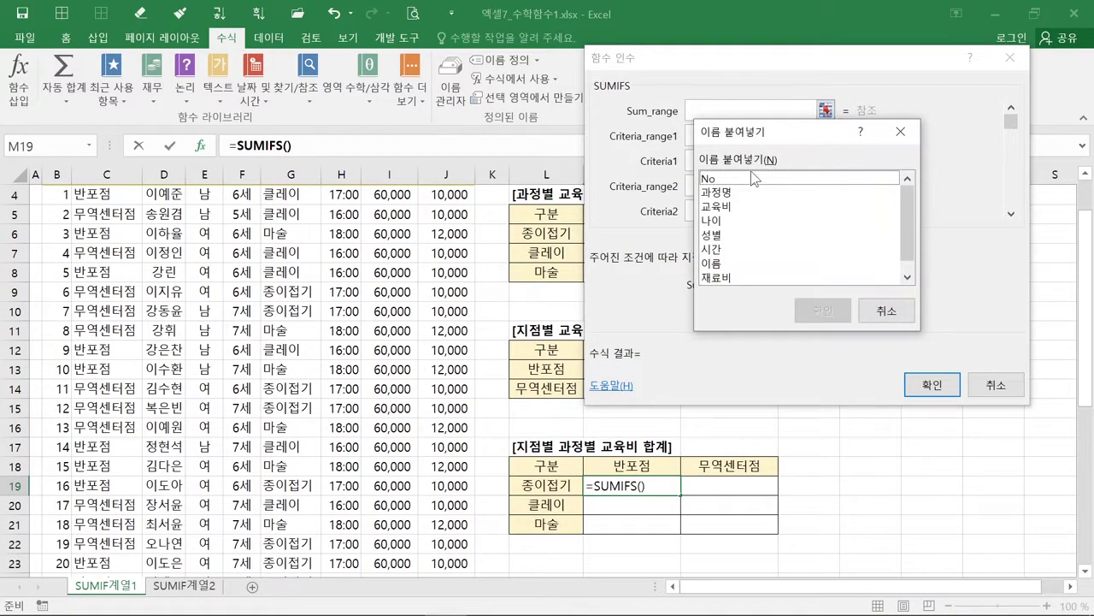
{"action": "left_click", "coordinate": [728, 208]}
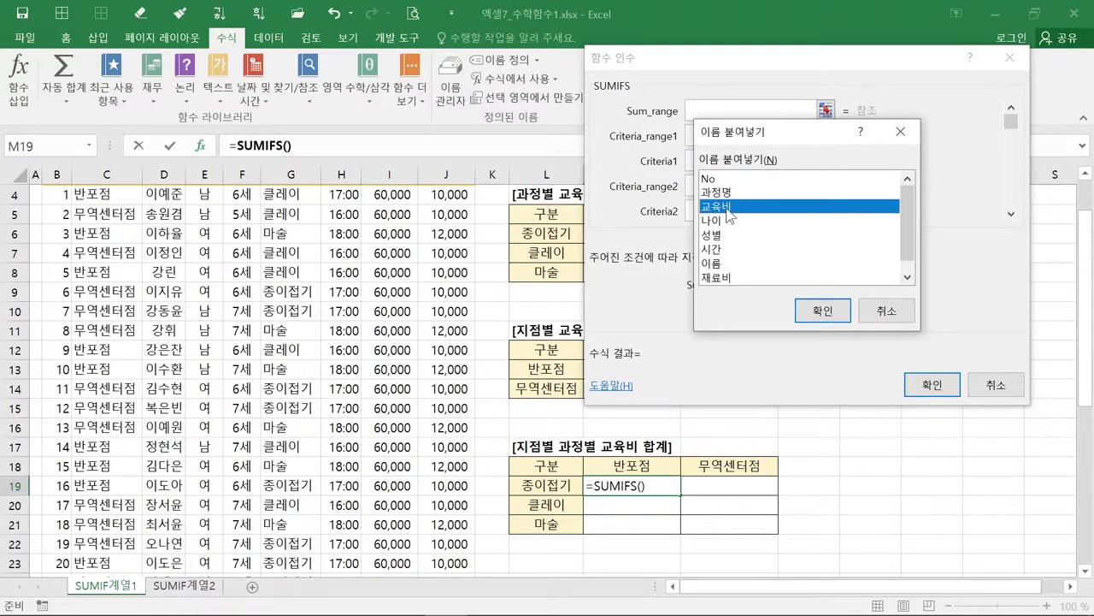
{"action": "left_click", "coordinate": [799, 308]}
{"action": "key", "text": "ctrl"}
{"action": "key", "text": "ctrl"}
{"action": "left_click", "coordinate": [804, 311]}
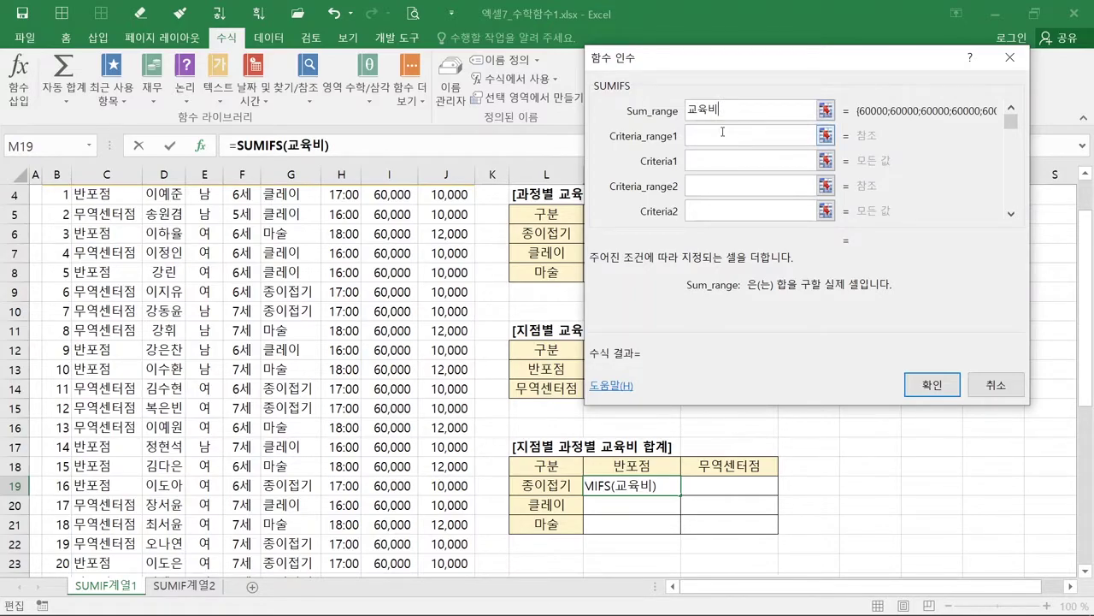
Set the SUMIFS Criteria_range1 argument to the defined name 지점.
{"action": "left_click", "coordinate": [723, 132]}
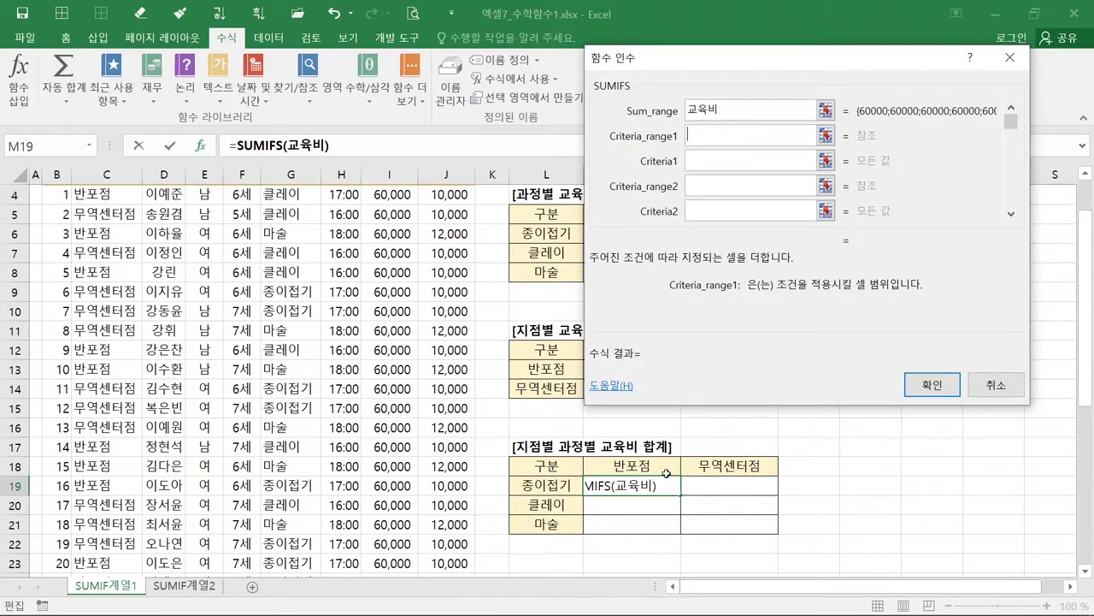
{"action": "scroll", "coordinate": [666, 473], "scroll_direction": "up", "scroll_amount": 1}
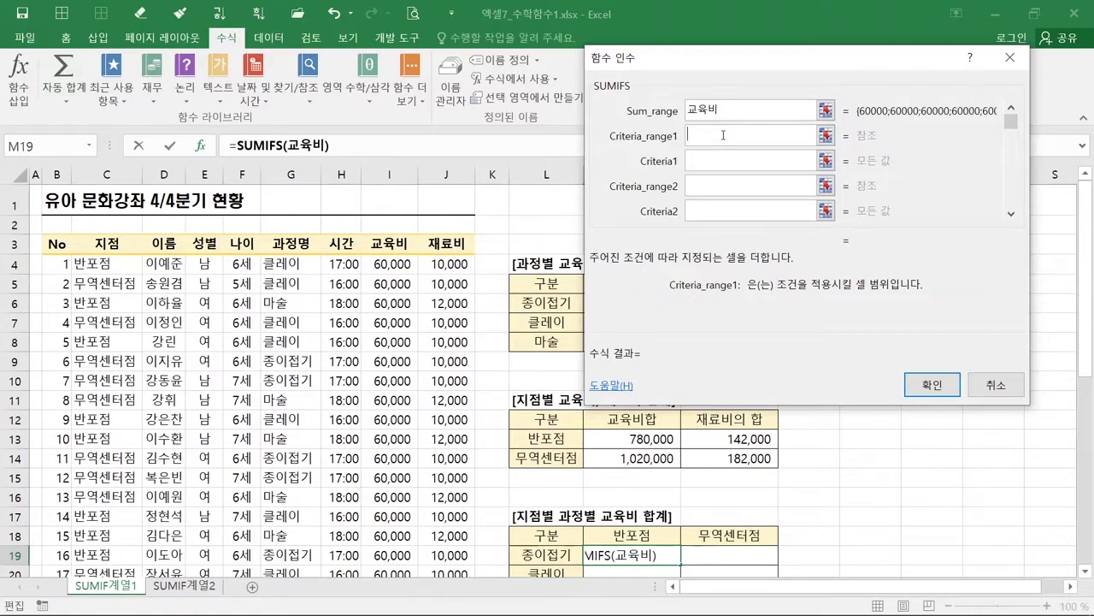
{"action": "key", "text": "F3"}
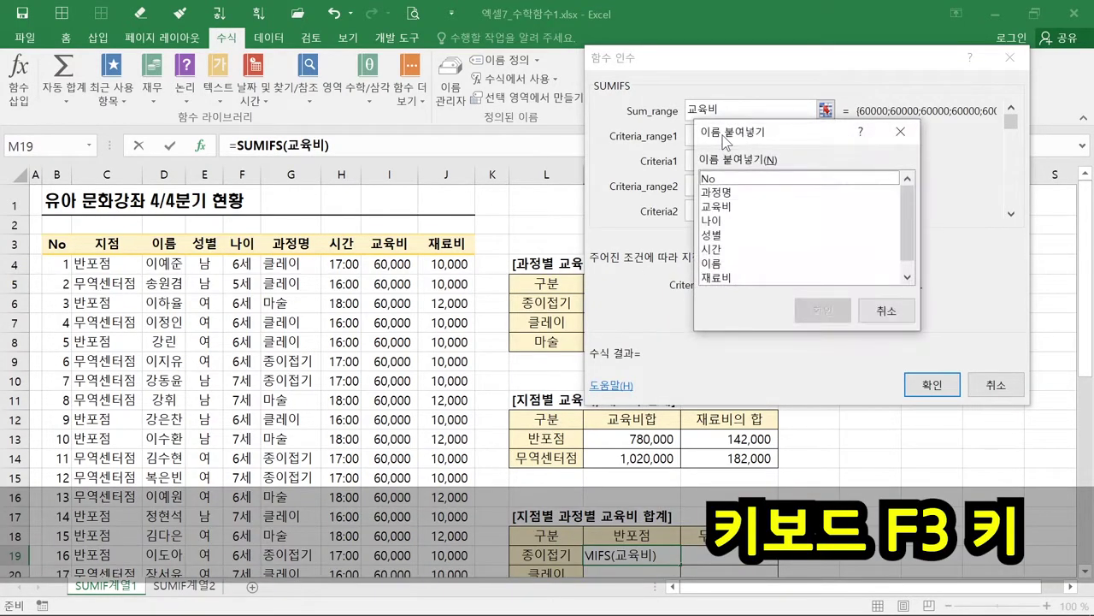
{"action": "scroll", "coordinate": [727, 266], "scroll_direction": "down", "scroll_amount": 1}
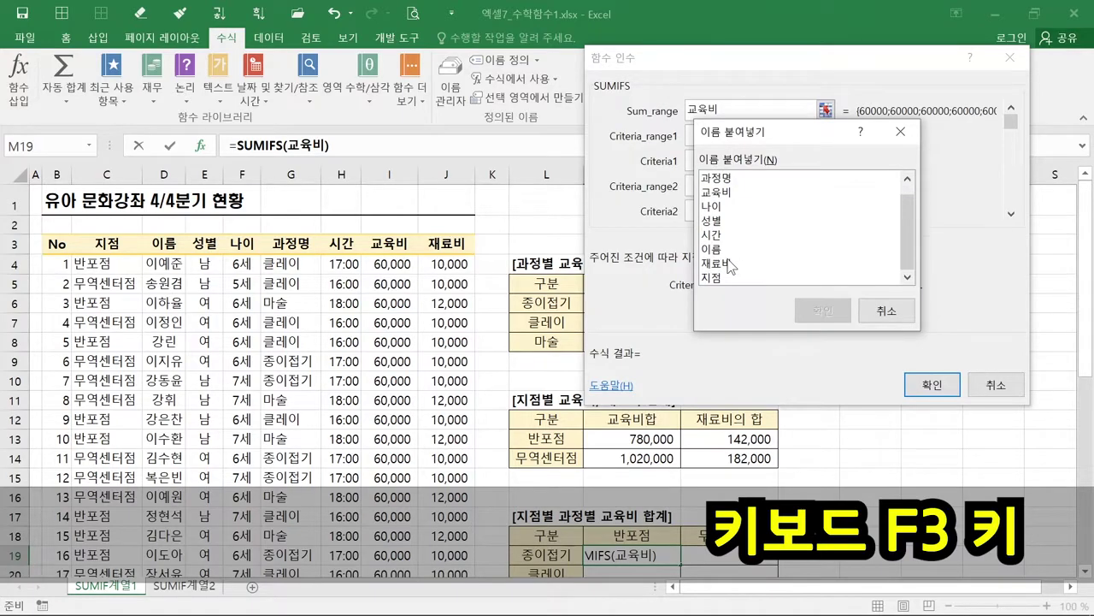
{"action": "left_click", "coordinate": [727, 278]}
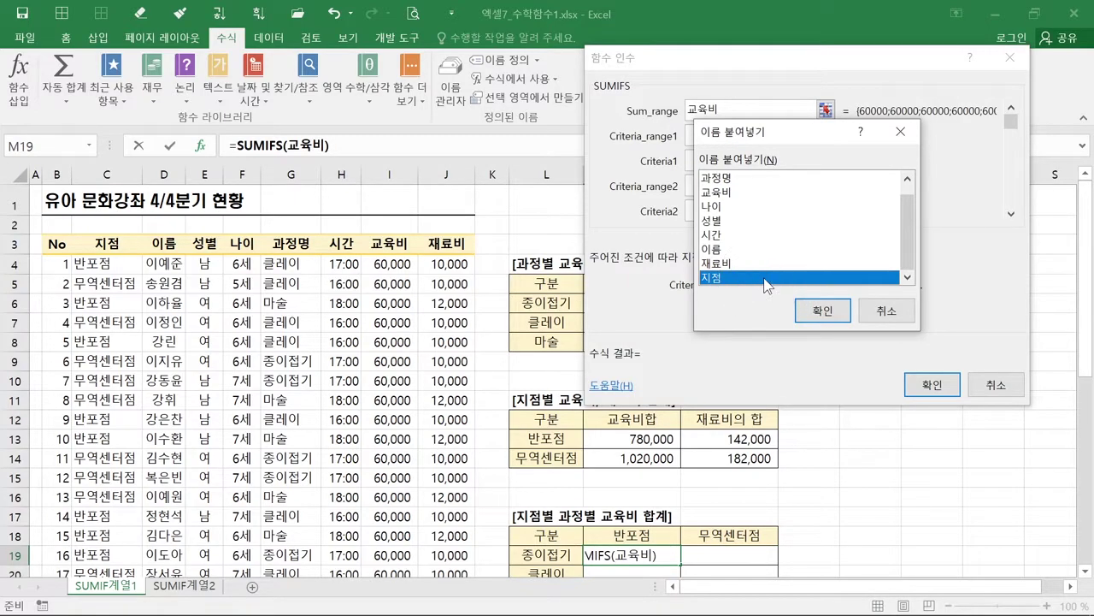
{"action": "left_click", "coordinate": [804, 311]}
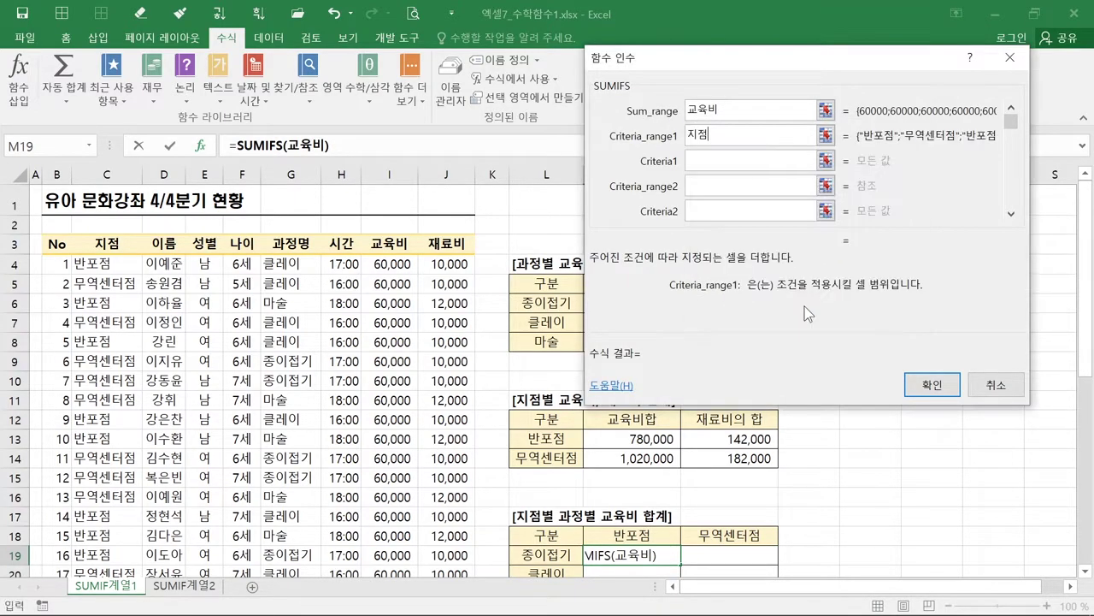
Set Criteria1 to cell M18, the 반포점 header of the [지점별 과정별 교육비 합계] table.
{"action": "left_click", "coordinate": [708, 162]}
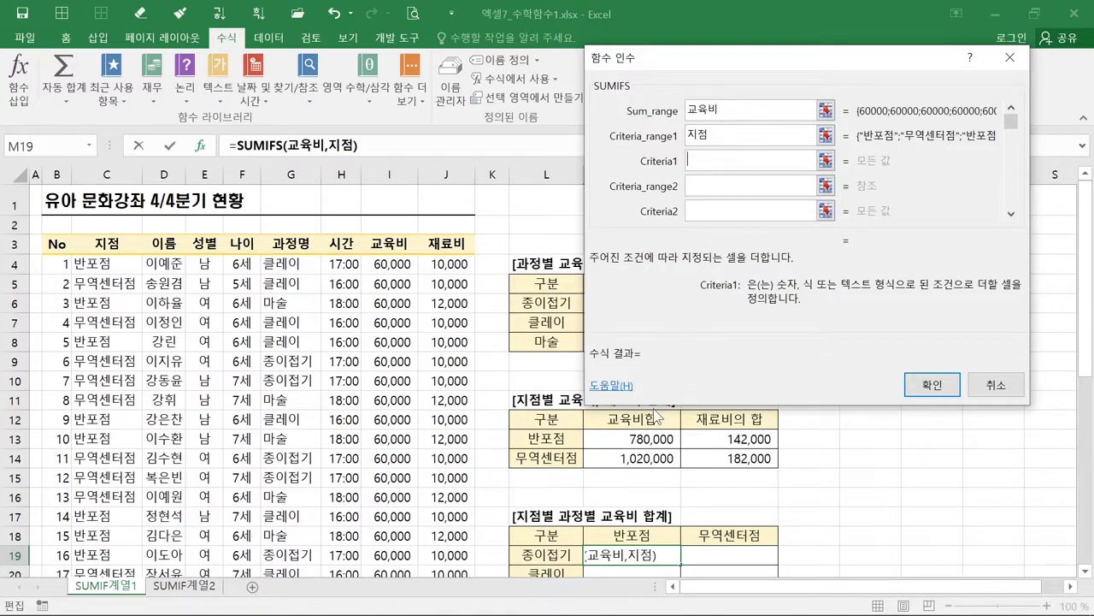
{"action": "left_click", "coordinate": [653, 534]}
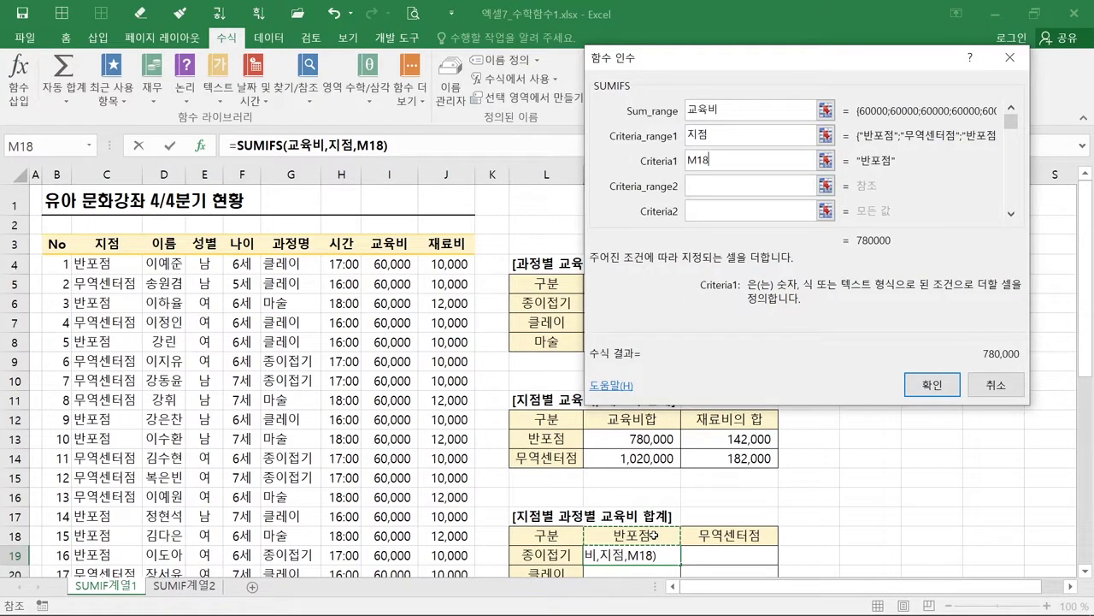
{"action": "scroll", "coordinate": [653, 534], "scroll_direction": "down", "scroll_amount": 1}
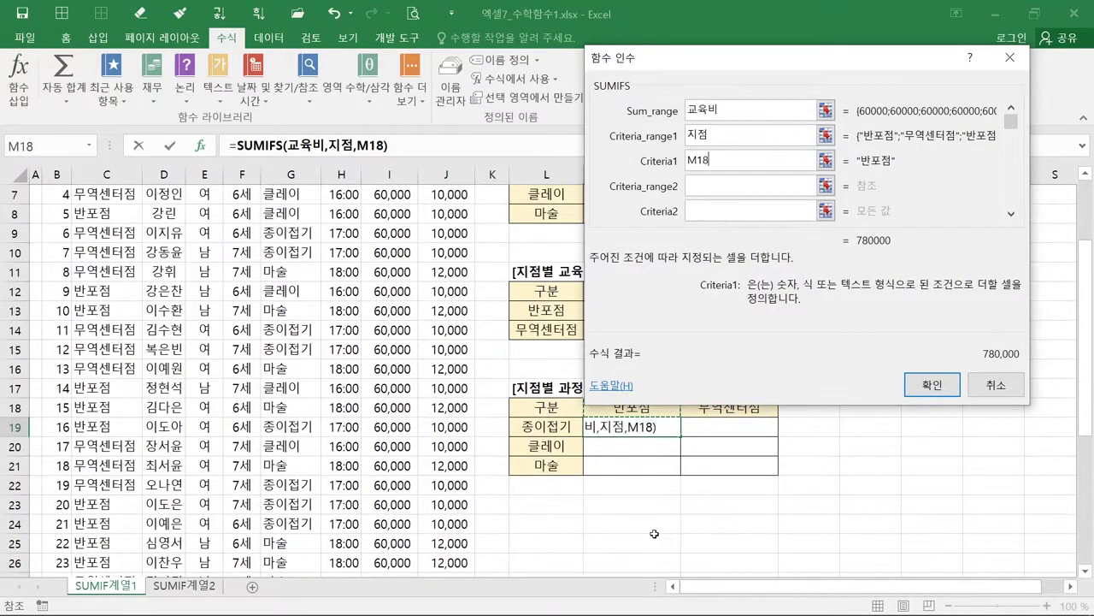
{"action": "left_click", "coordinate": [724, 163]}
Set Criteria_range2 to the defined name 과정명 and Criteria2 to cell L19, the 종이접기 row label.
{"action": "left_click", "coordinate": [710, 183]}
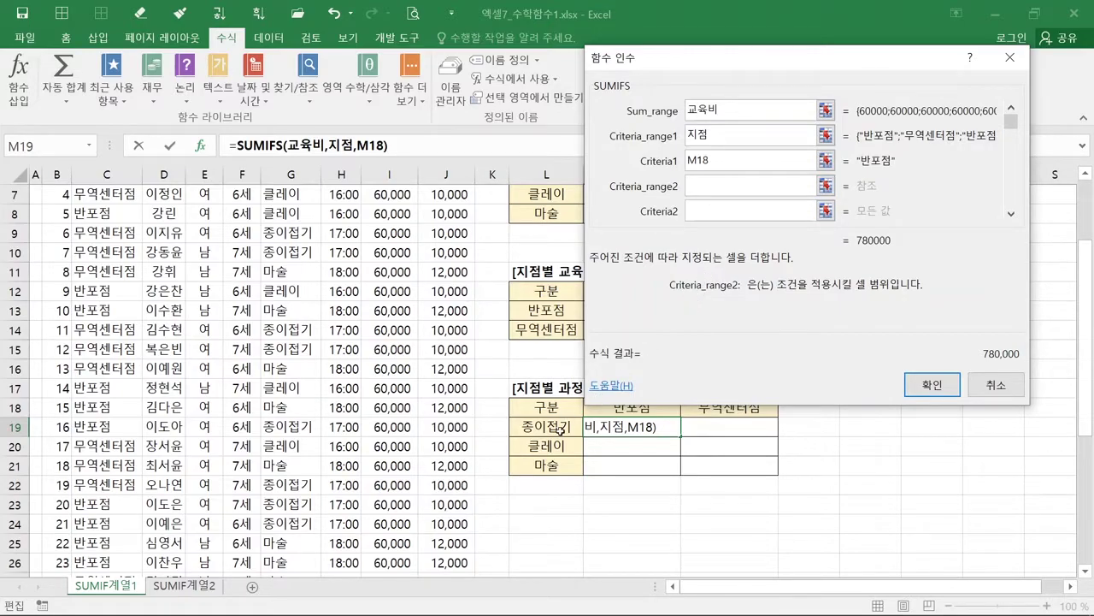
{"action": "key", "text": "ctrl"}
{"action": "key", "text": "ctrl"}
{"action": "key", "text": "ctrl"}
{"action": "key", "text": "ctrl"}
{"action": "key", "text": "F3"}
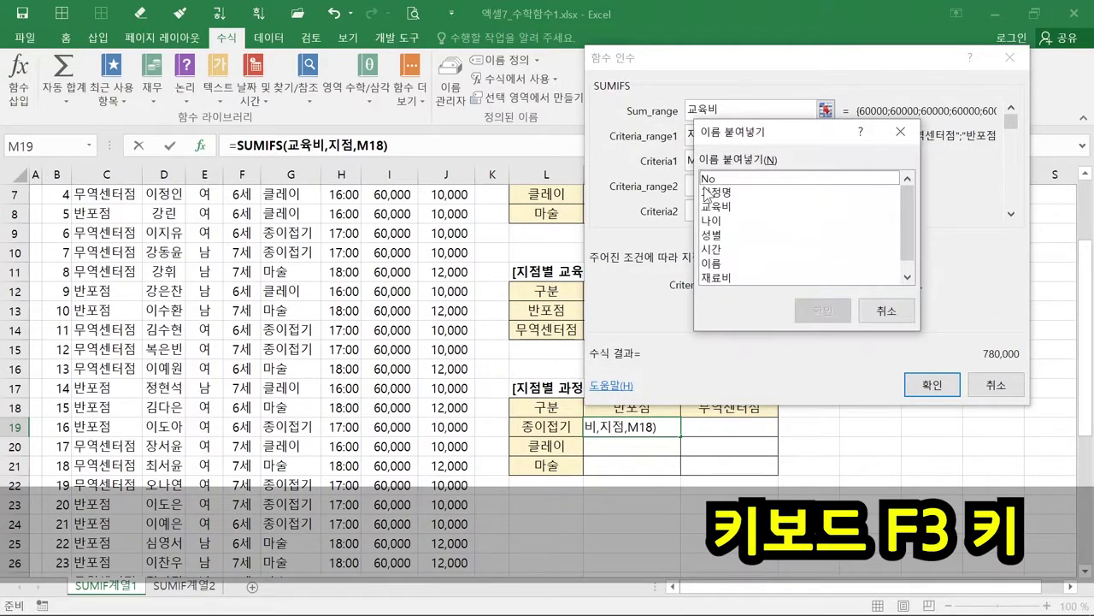
{"action": "left_click", "coordinate": [723, 194]}
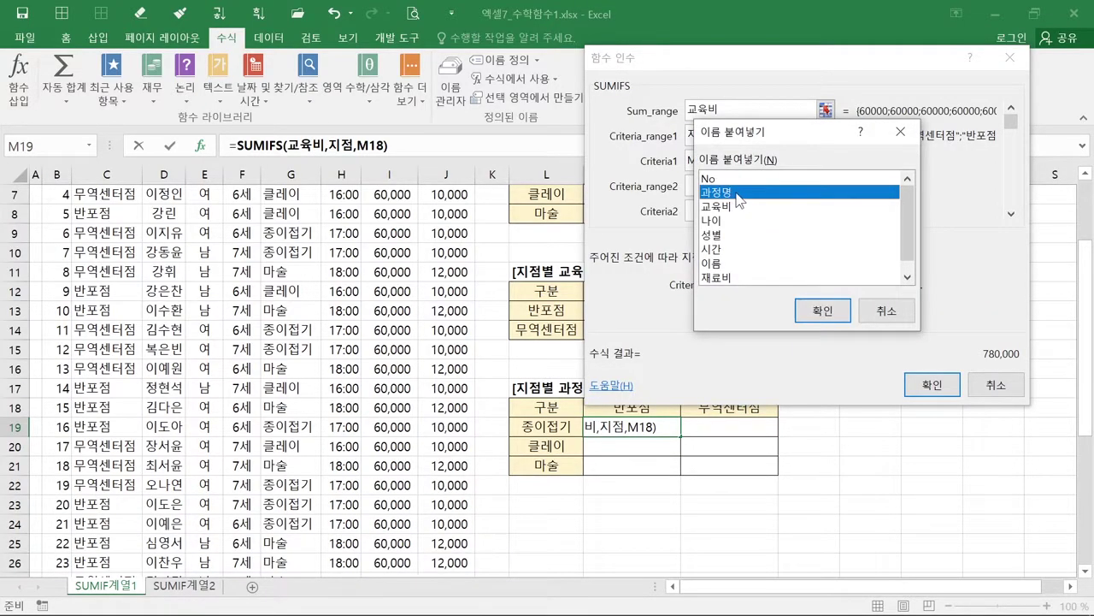
{"action": "left_click", "coordinate": [819, 311]}
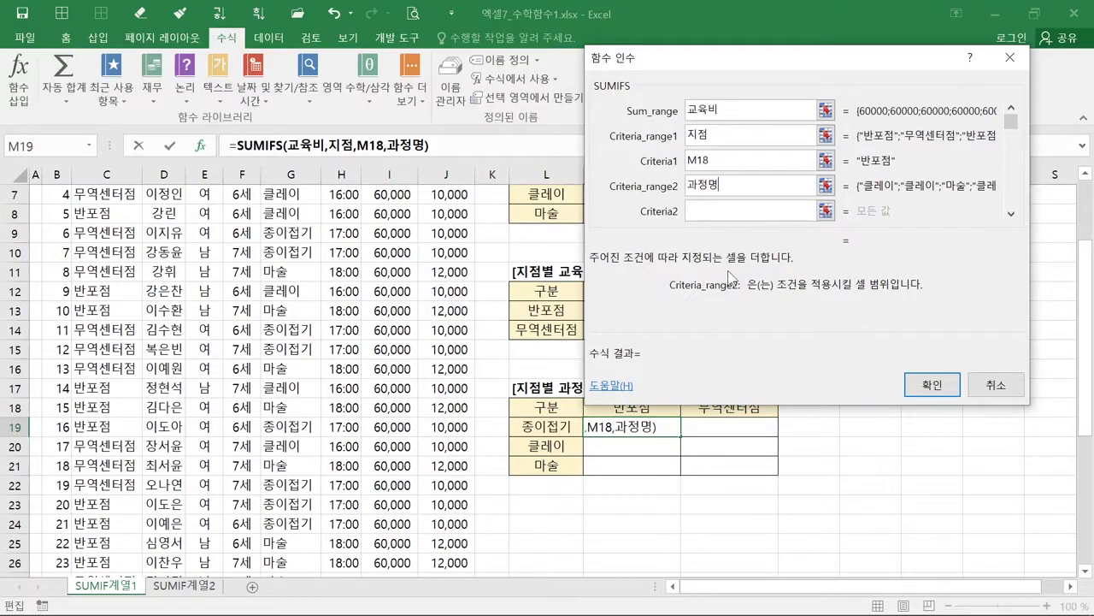
{"action": "left_click", "coordinate": [698, 212]}
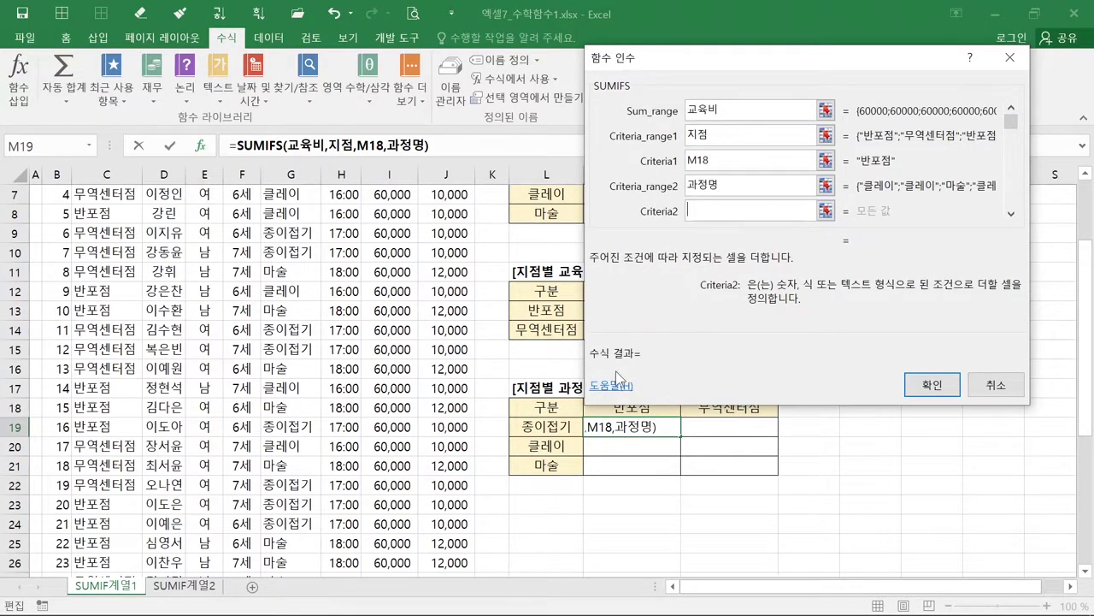
{"action": "left_click", "coordinate": [556, 425]}
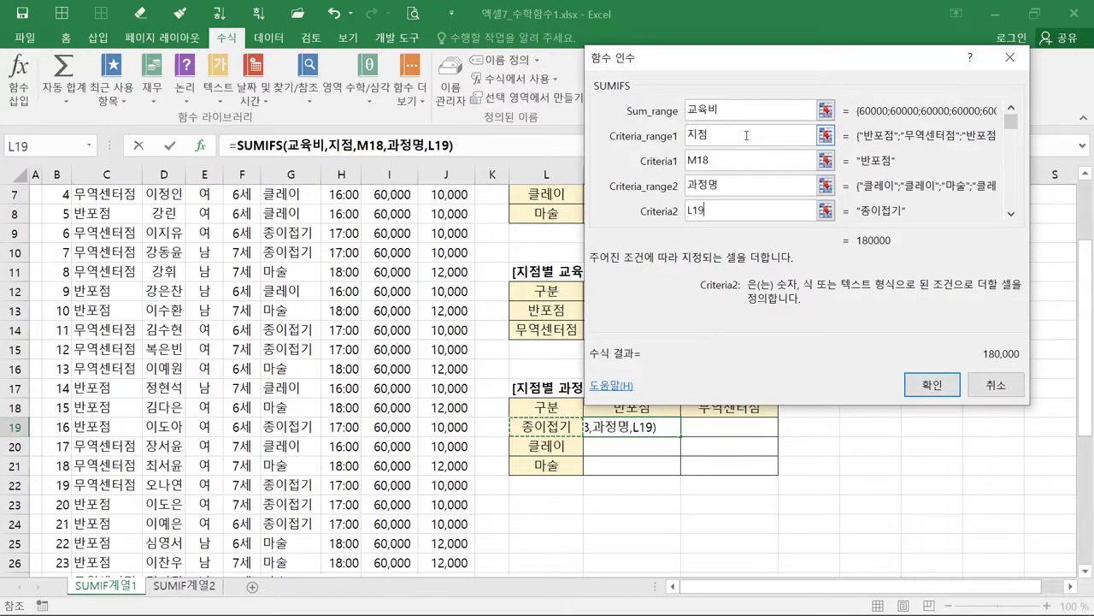
Check the SUMIFS arguments, then enter the formula in M19 and fill it across M19:N21.
{"action": "left_click", "coordinate": [747, 136]}
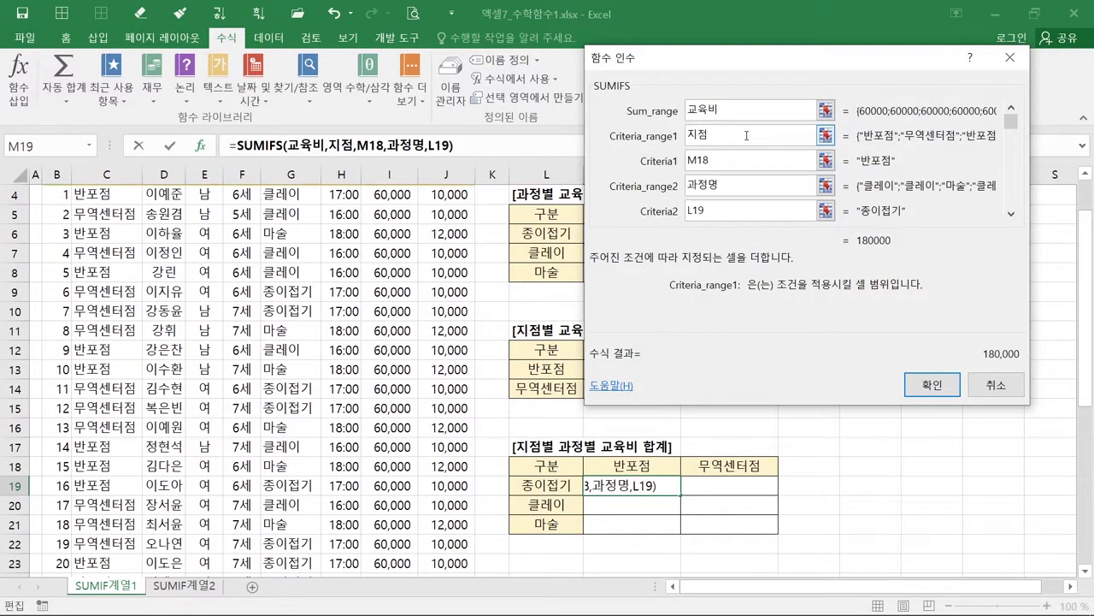
{"action": "left_click", "coordinate": [749, 160]}
{"action": "left_click", "coordinate": [746, 185]}
{"action": "left_click", "coordinate": [748, 211]}
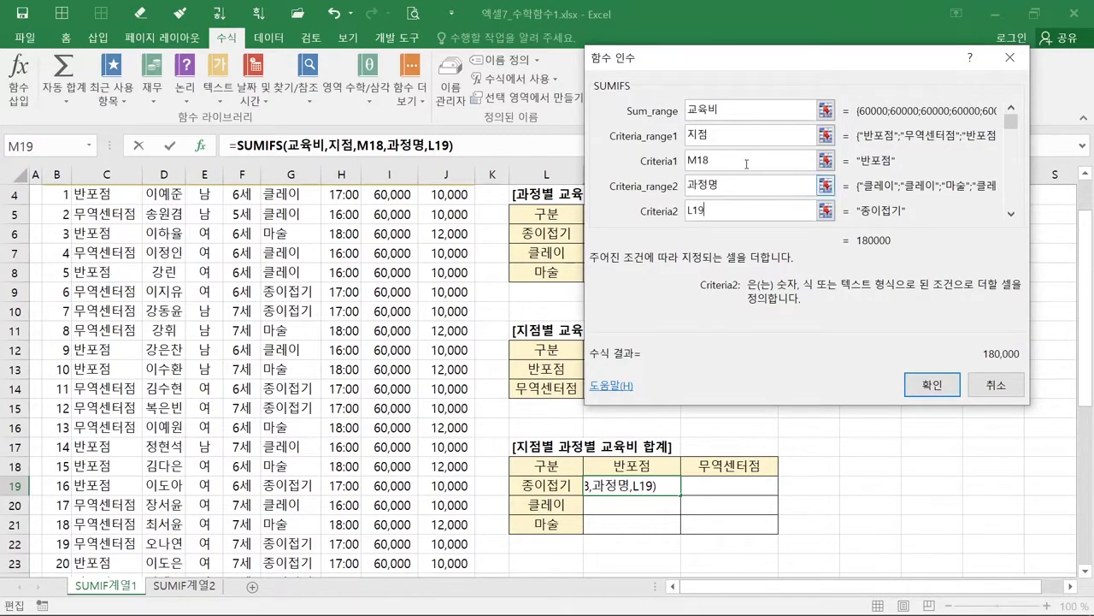
{"action": "left_click", "coordinate": [735, 106]}
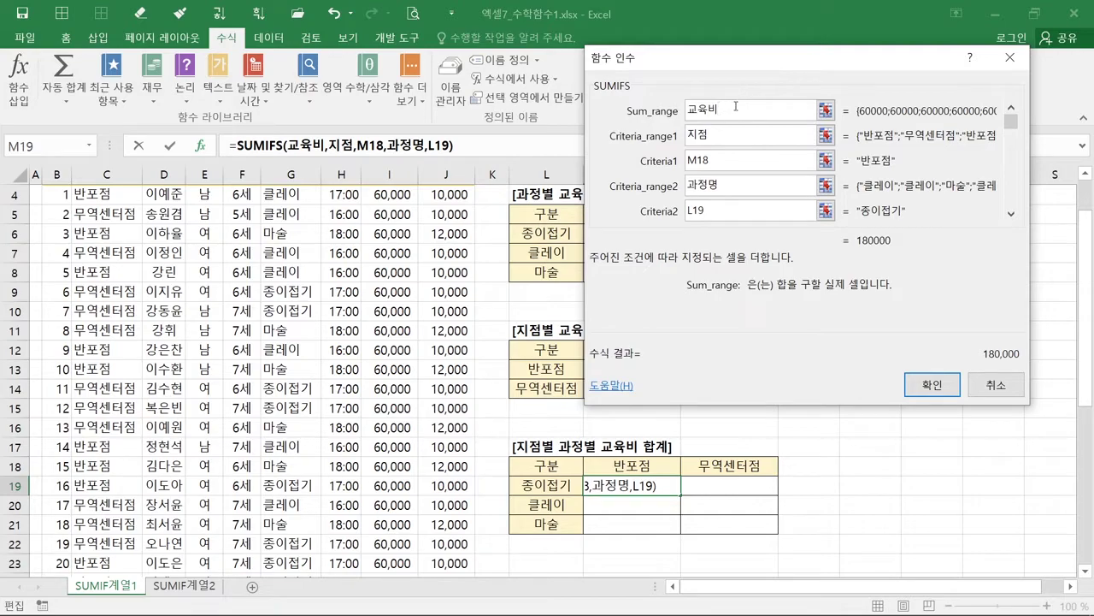
{"action": "left_click", "coordinate": [912, 396]}
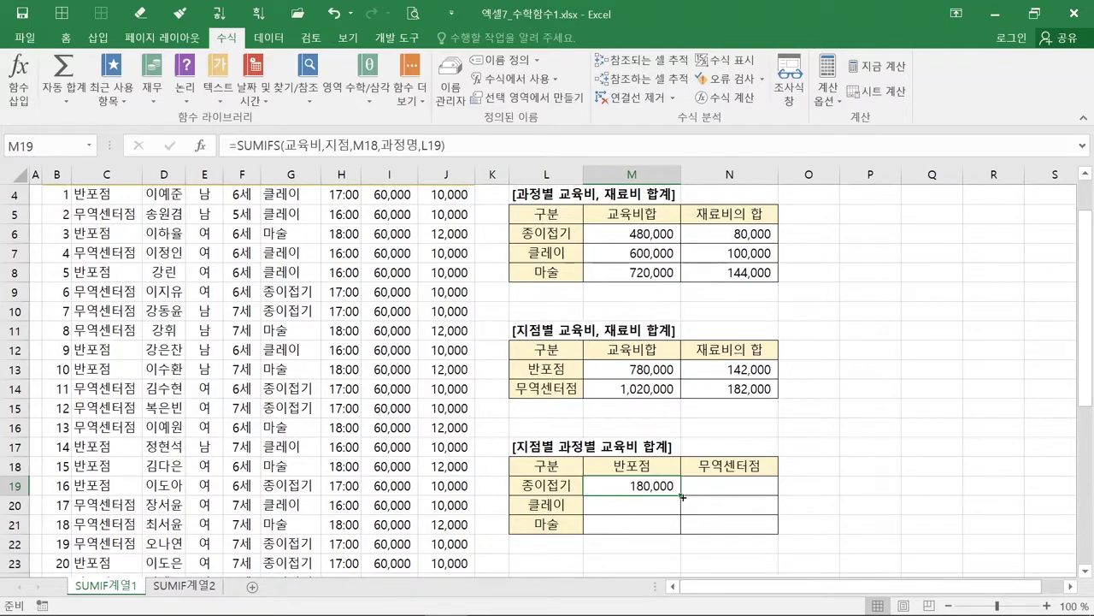
{"action": "left_click_drag", "start_coordinate": [682, 496], "coordinate": [762, 531]}
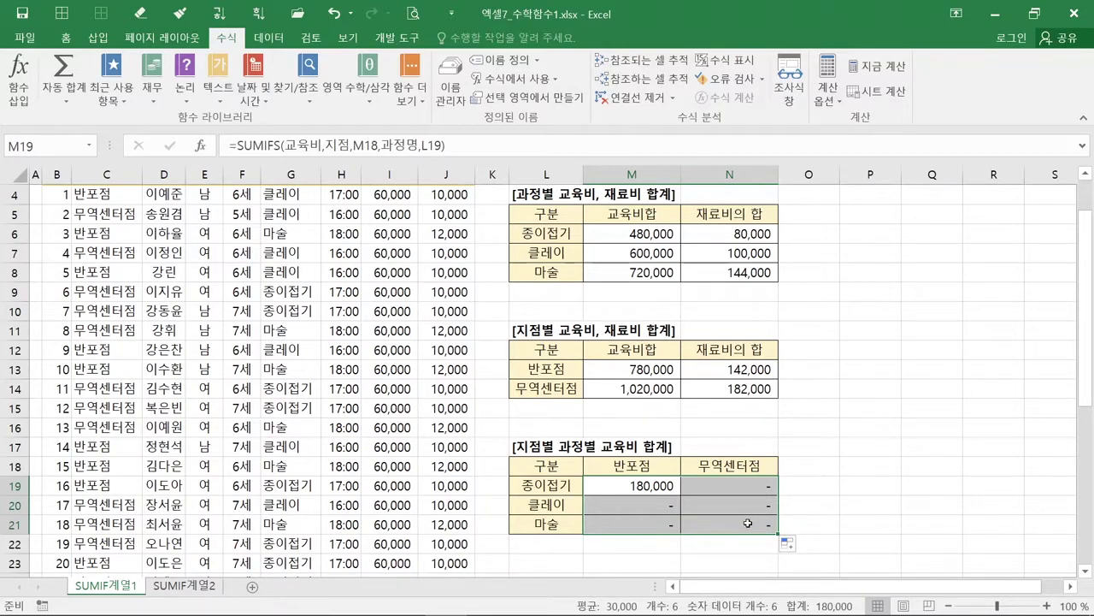
Examine each argument of the filled SUMIFS formula in N21, comparing its criteria references with the 무역센터점 and 마술 labels.
{"action": "double_click", "coordinate": [747, 523]}
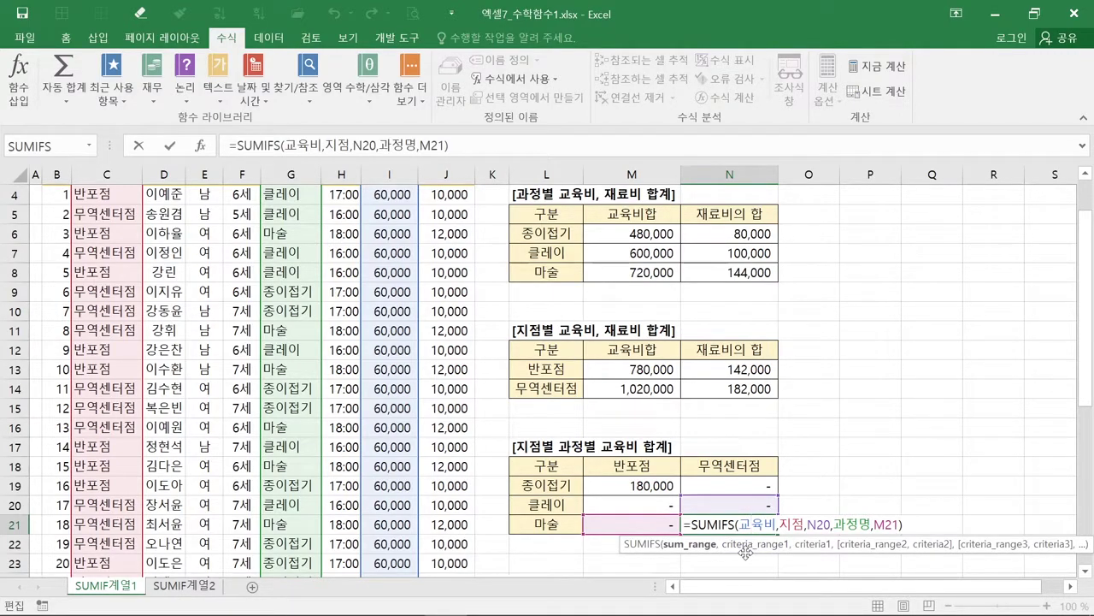
{"action": "left_click", "coordinate": [708, 548]}
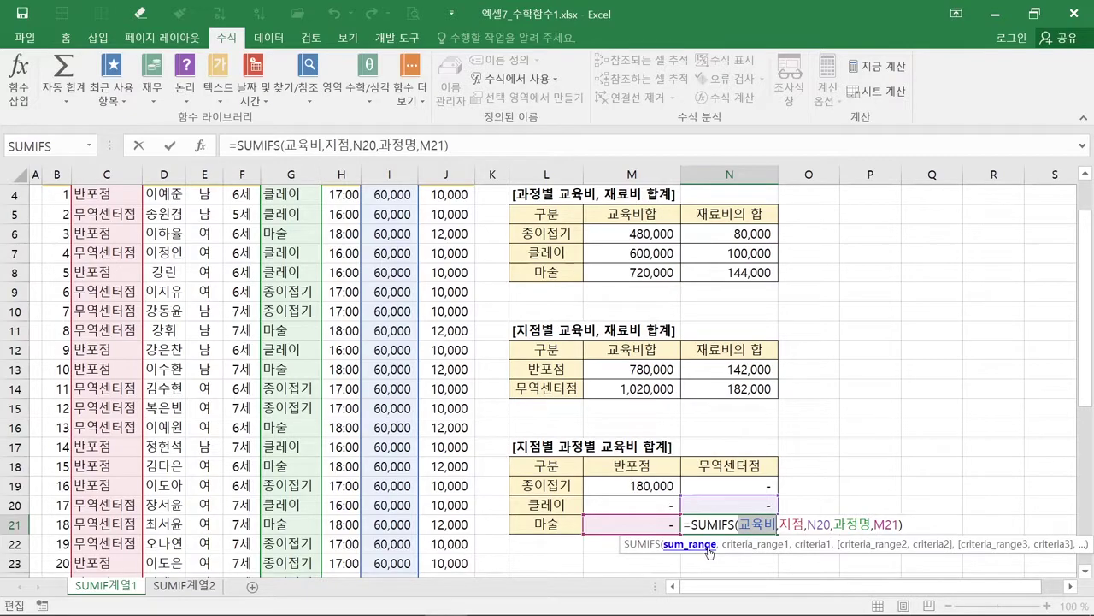
{"action": "left_click", "coordinate": [745, 547]}
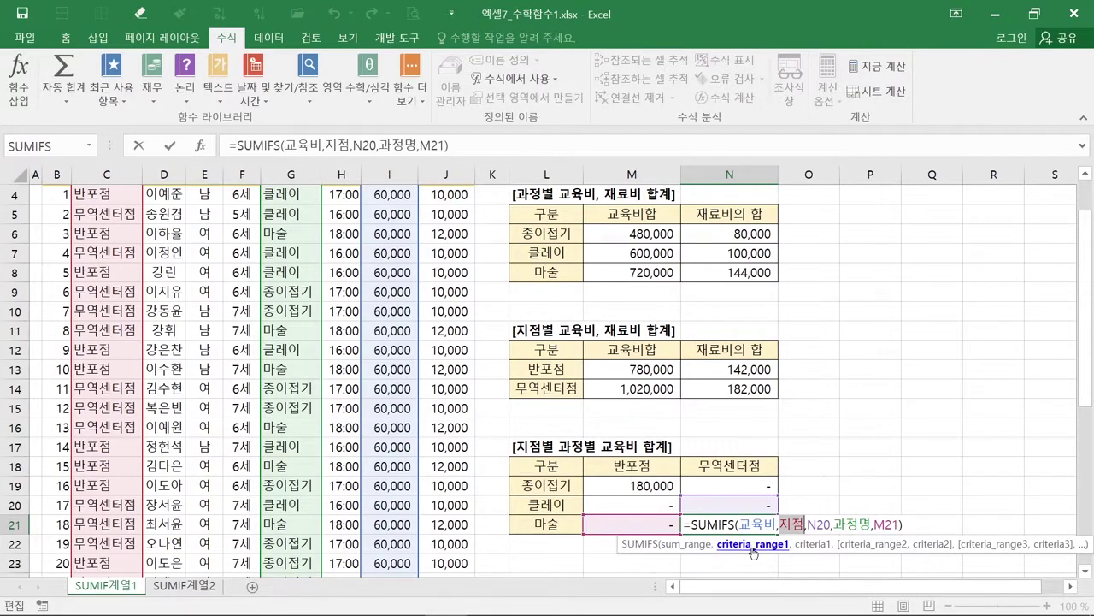
{"action": "left_click", "coordinate": [883, 552]}
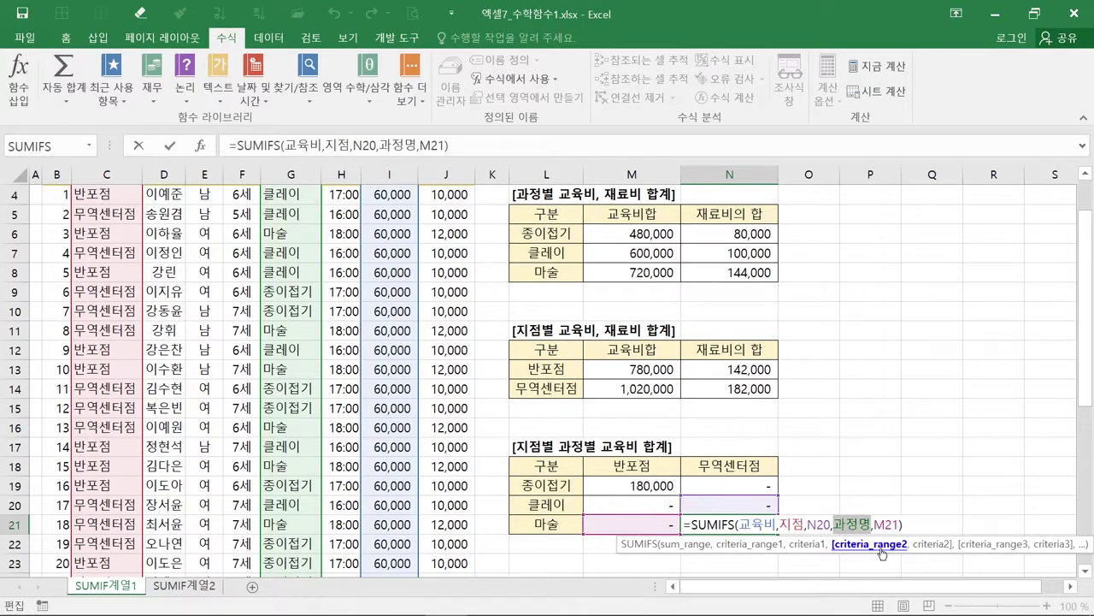
{"action": "left_click", "coordinate": [809, 547]}
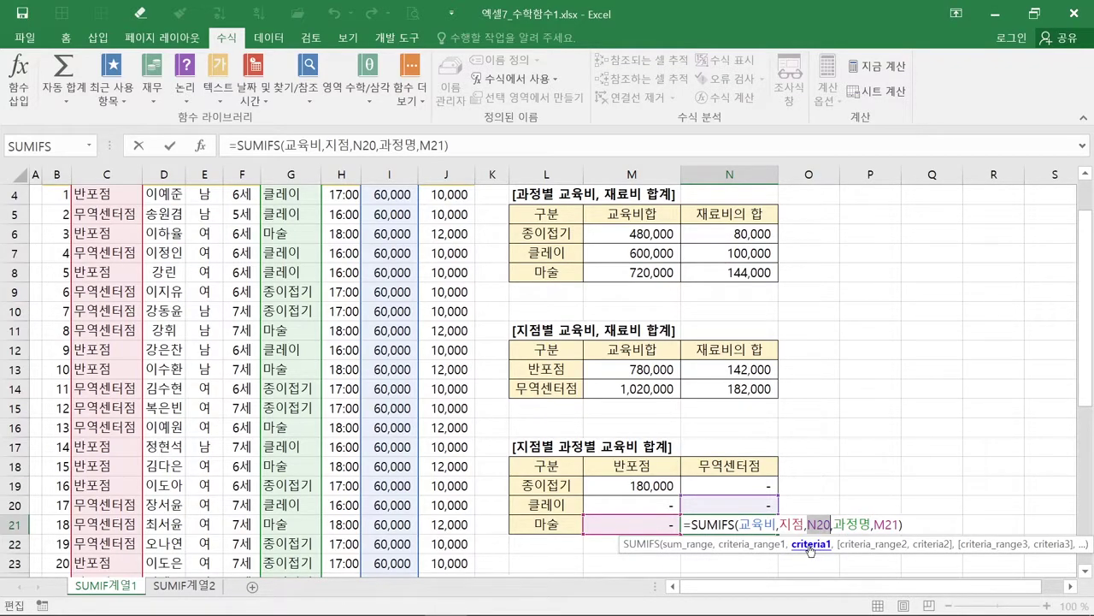
{"action": "left_click", "coordinate": [918, 551]}
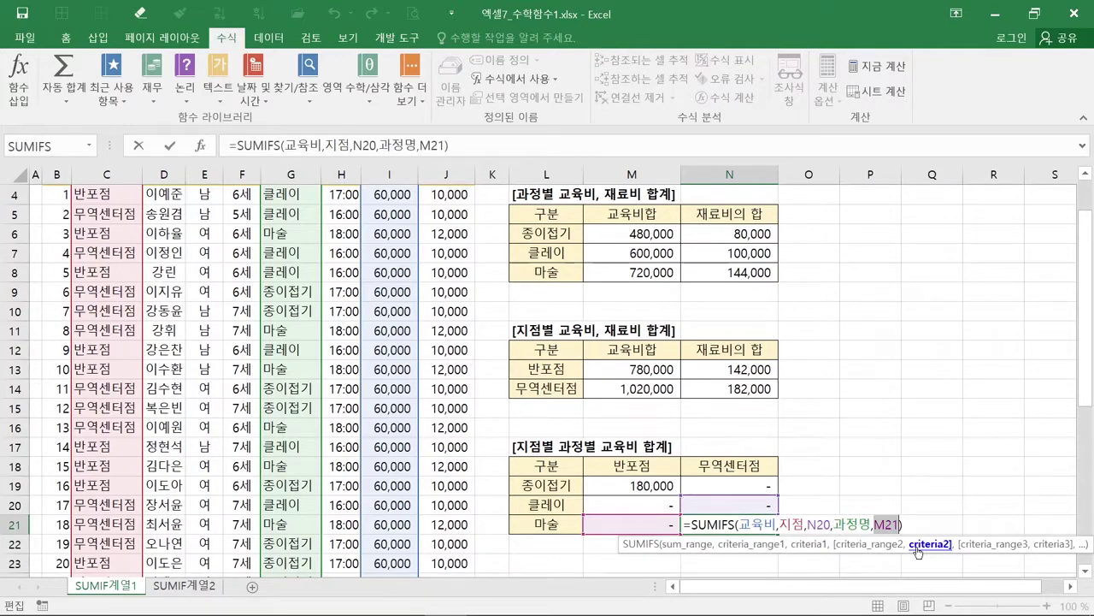
{"action": "left_click", "coordinate": [813, 550]}
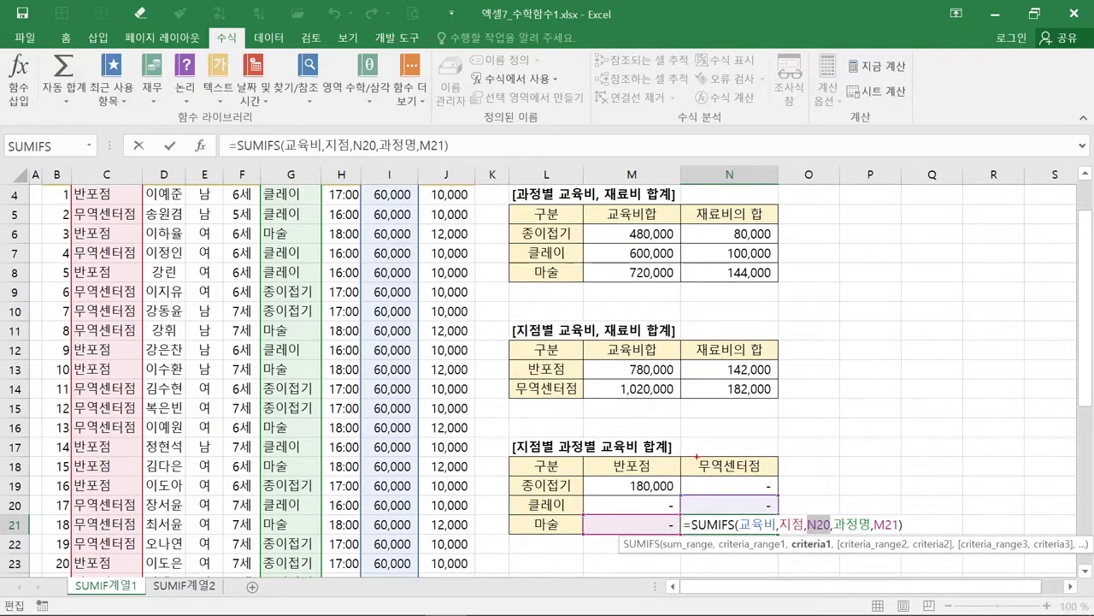
{"action": "left_click_drag", "start_coordinate": [694, 457], "coordinate": [769, 474]}
{"action": "left_click_drag", "start_coordinate": [525, 516], "coordinate": [569, 535]}
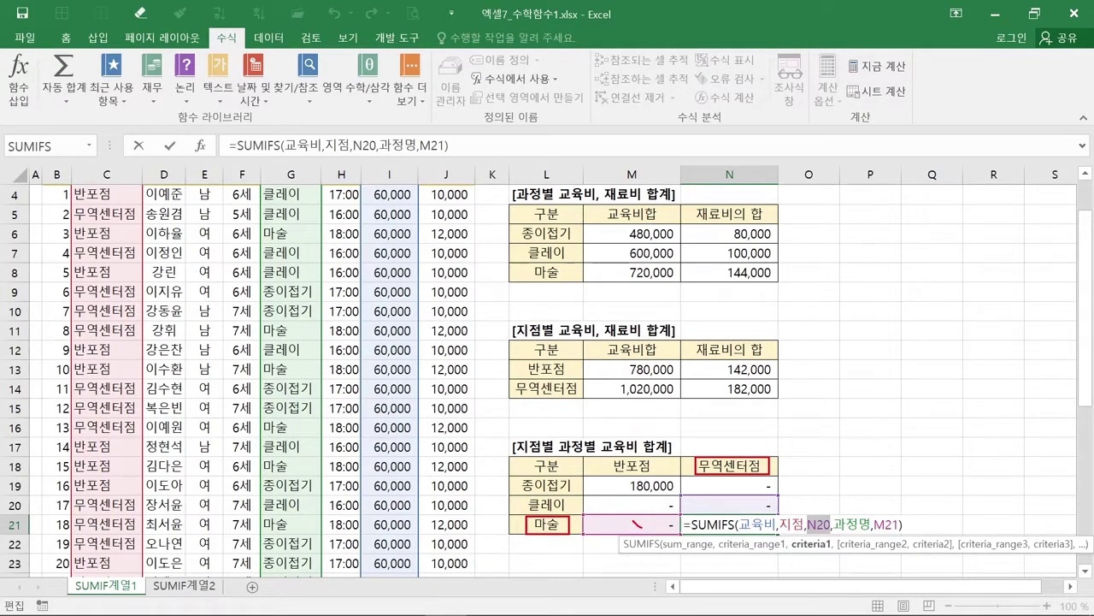
{"action": "left_click_drag", "start_coordinate": [714, 496], "coordinate": [721, 507]}
{"action": "key", "text": "Escape"}
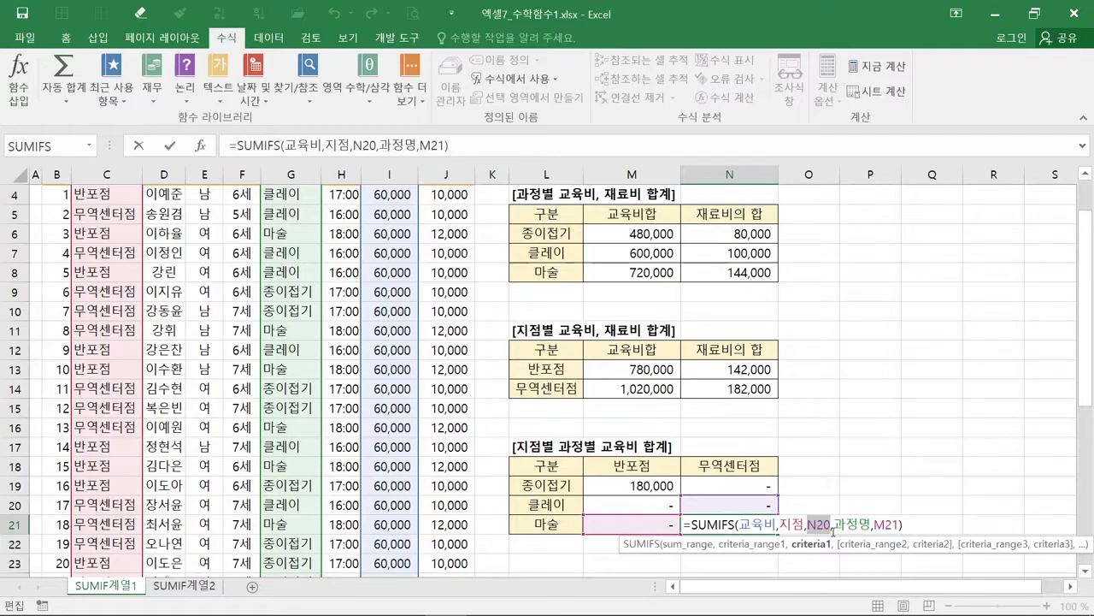
{"action": "key", "text": "ctrl+Return"}
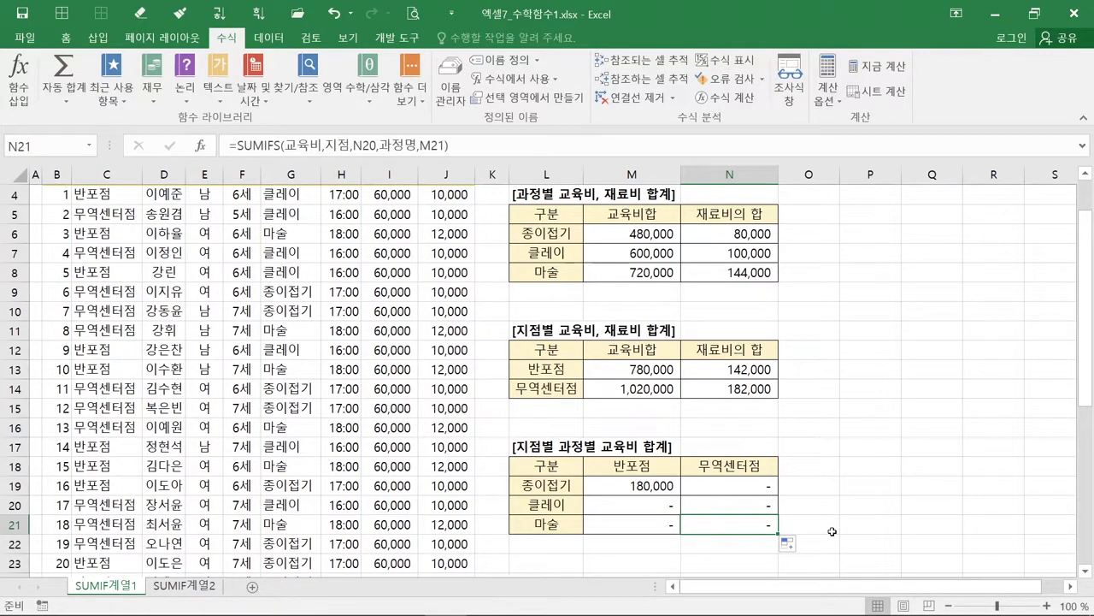
Reopen the SUMIFS arguments of cell M19 and change Criteria1 to the row-locked mixed reference M$18.
{"action": "left_click", "coordinate": [661, 487]}
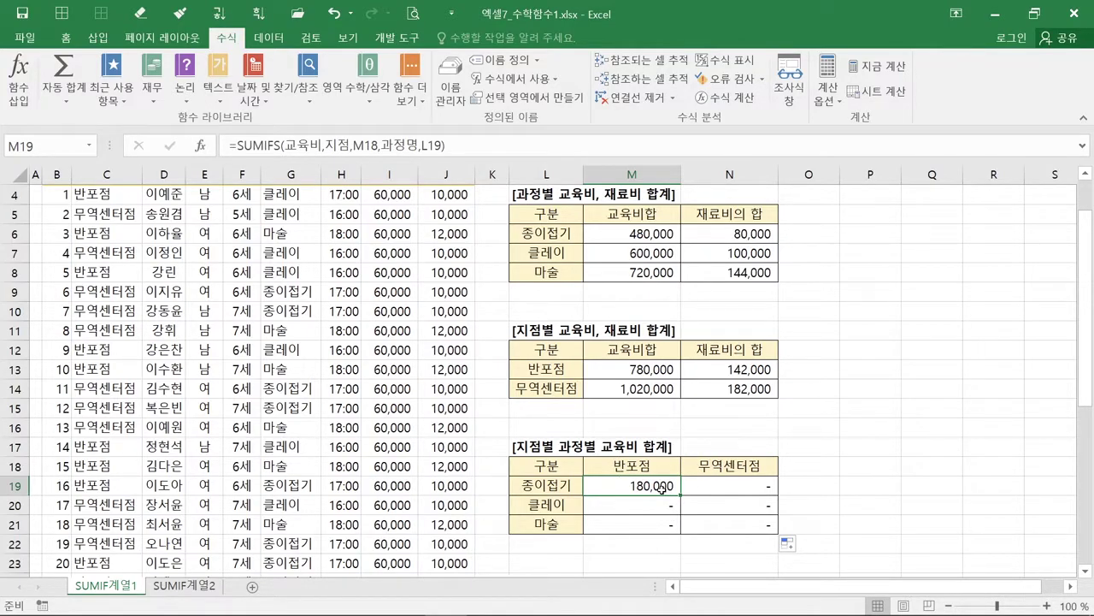
{"action": "left_click", "coordinate": [201, 147]}
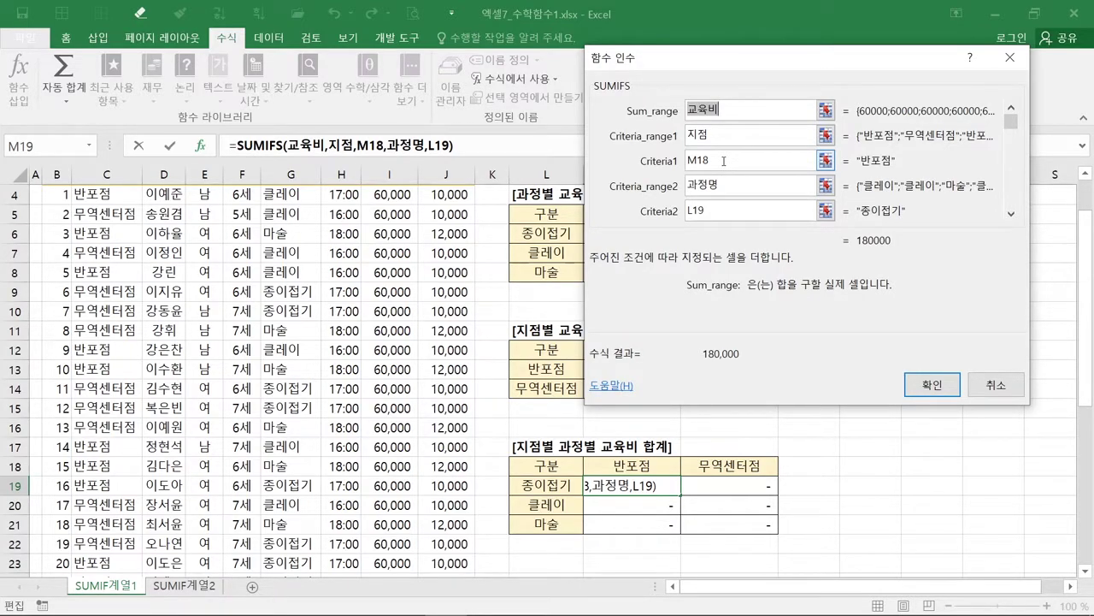
{"action": "left_click", "coordinate": [723, 161]}
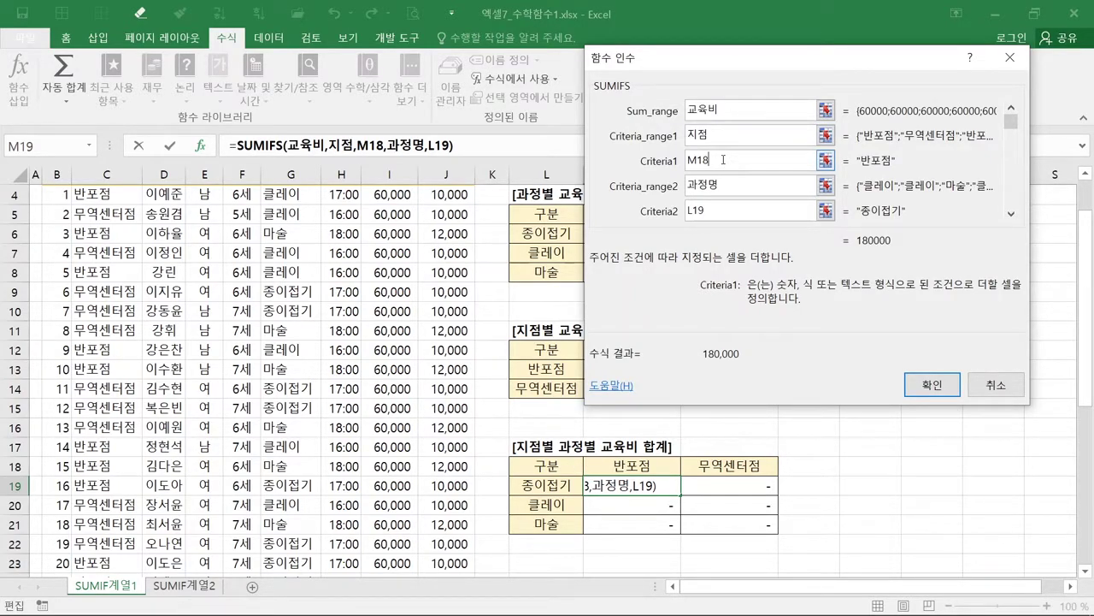
{"action": "key", "text": "F4"}
{"action": "key", "text": "F4"}
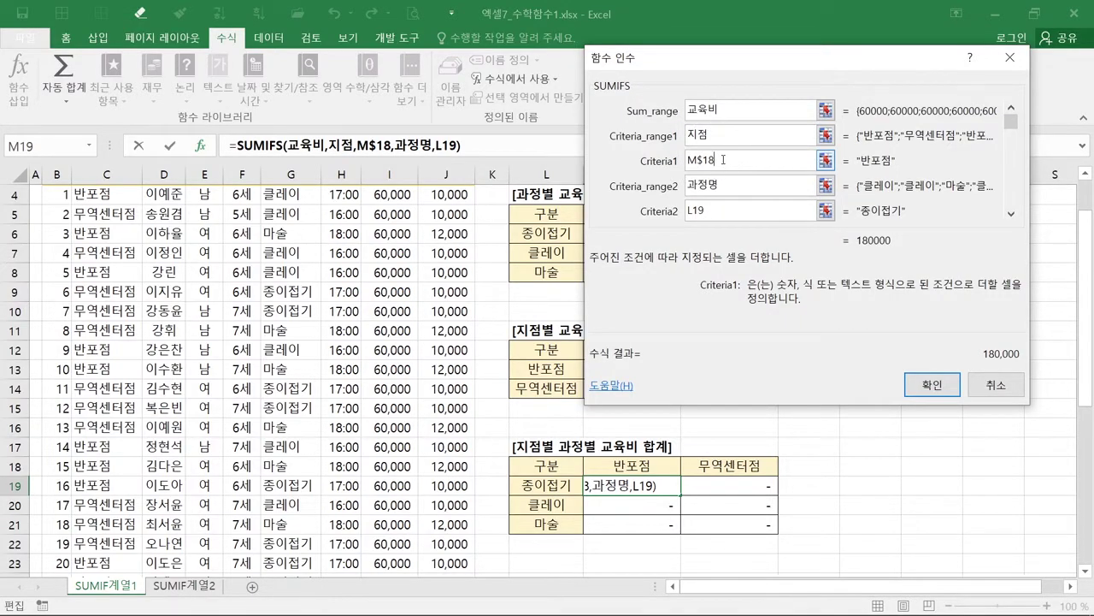
Change Criteria2 in the SUMIFS arguments of M19 to the column-locked mixed reference $L19.
{"action": "left_click", "coordinate": [709, 209]}
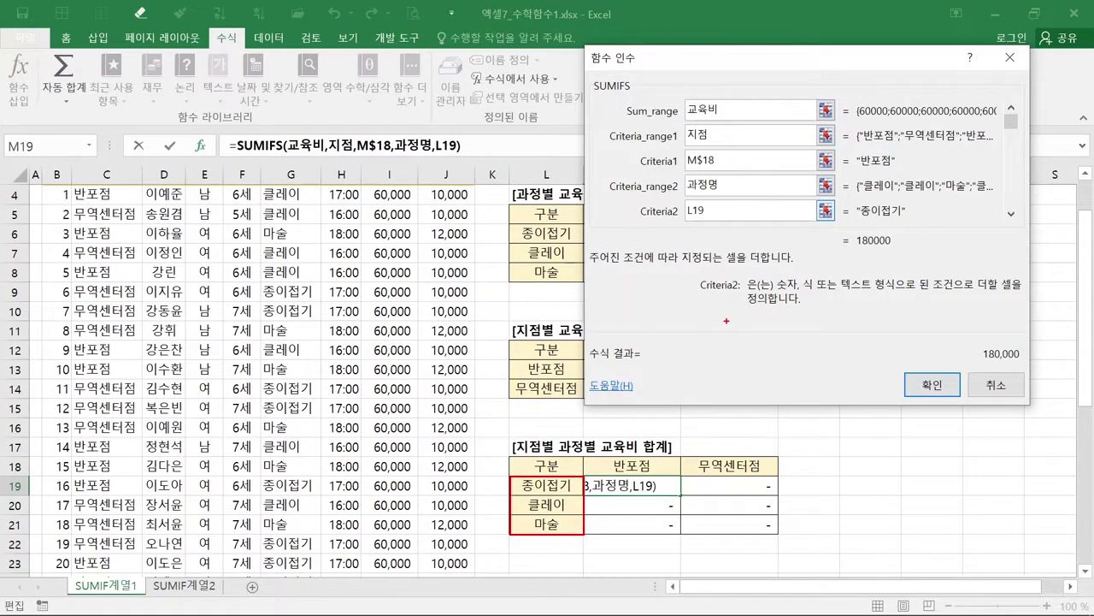
{"action": "left_click", "coordinate": [716, 215]}
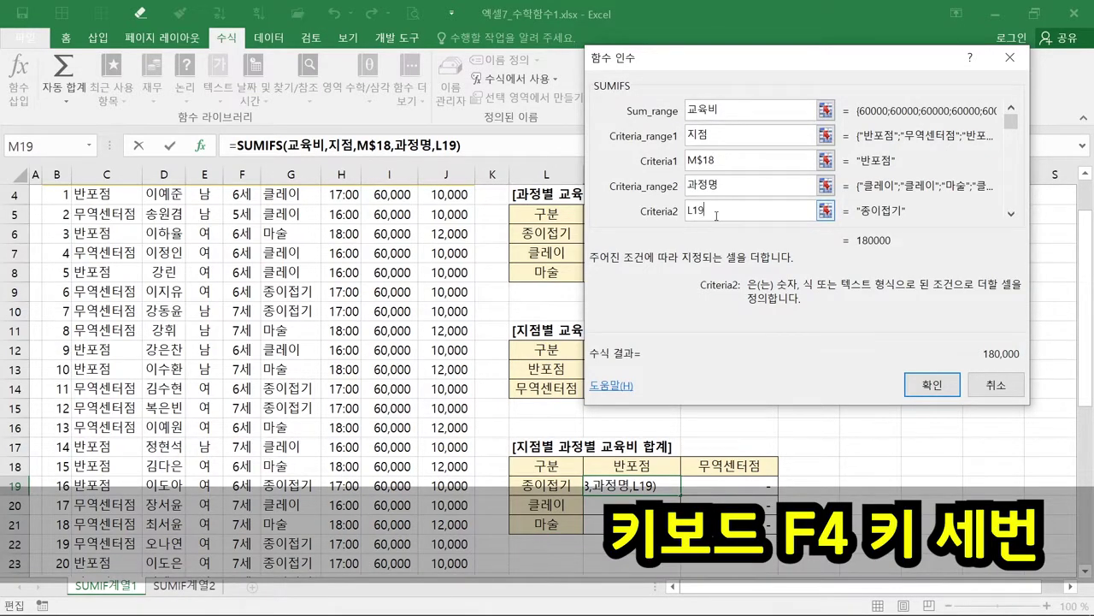
{"action": "key", "text": "F4"}
{"action": "key", "text": "F4"}
{"action": "key", "text": "F4"}
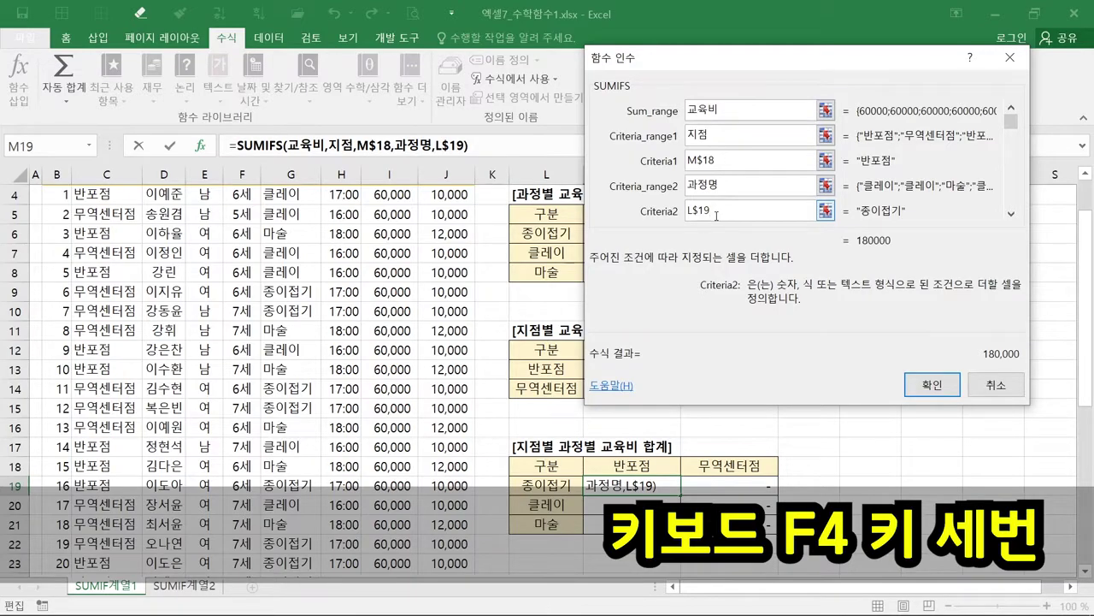
{"action": "key", "text": "ctrl"}
{"action": "key", "text": "ctrl"}
{"action": "key", "text": "ctrl"}
{"action": "key", "text": "ctrl"}
{"action": "key", "text": "ctrl"}
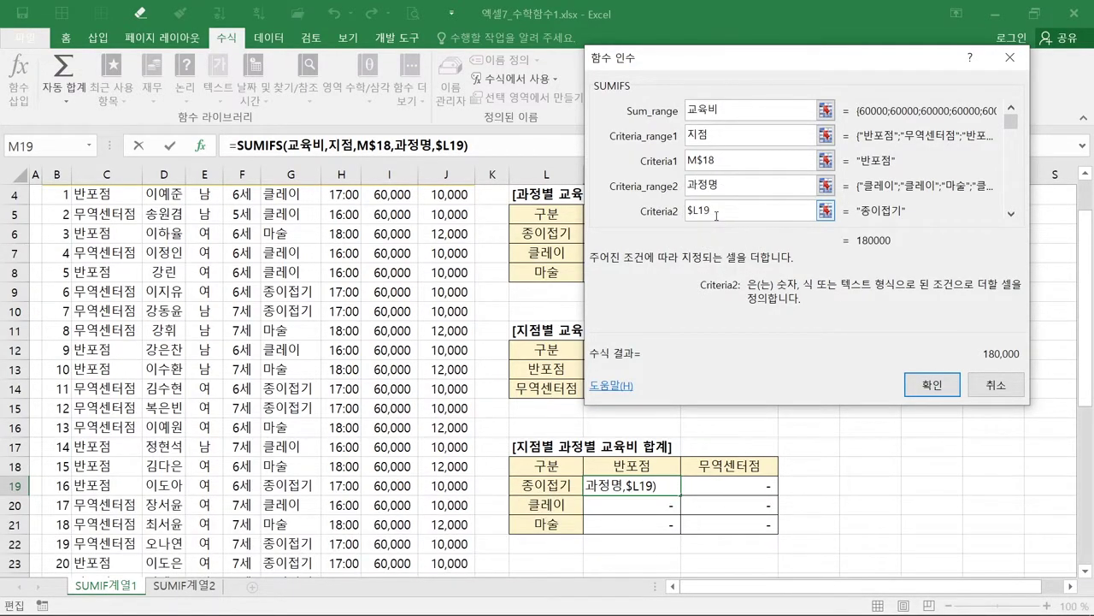
Enter the corrected SUMIFS formula in M19 and fill it across M19:N21.
{"action": "key", "text": "ctrl"}
{"action": "key", "text": "ctrl"}
{"action": "left_click", "coordinate": [922, 387]}
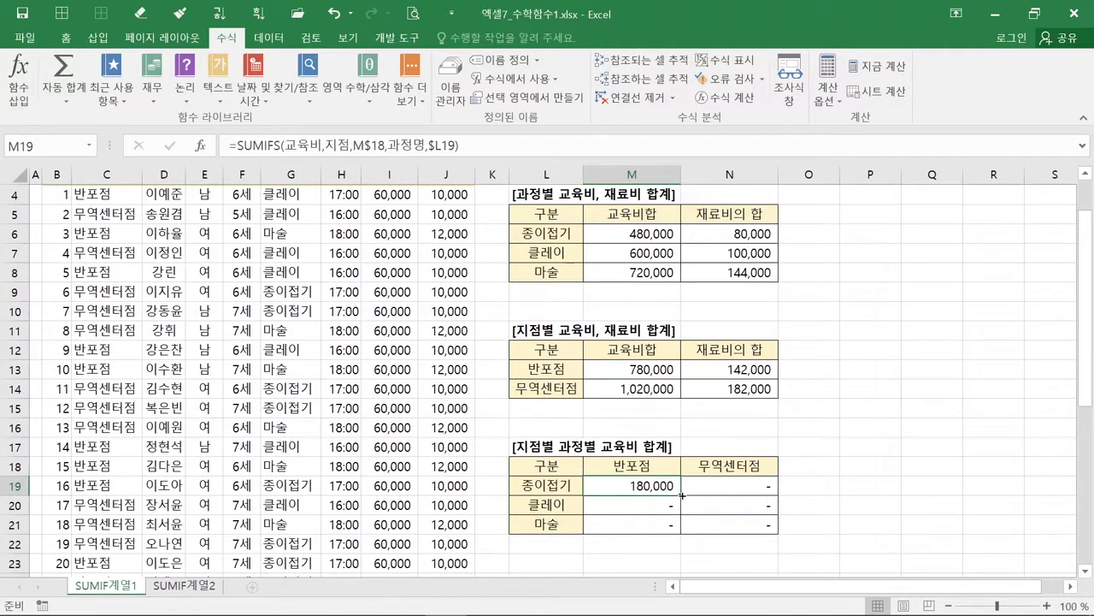
{"action": "left_click_drag", "start_coordinate": [681, 494], "coordinate": [767, 535]}
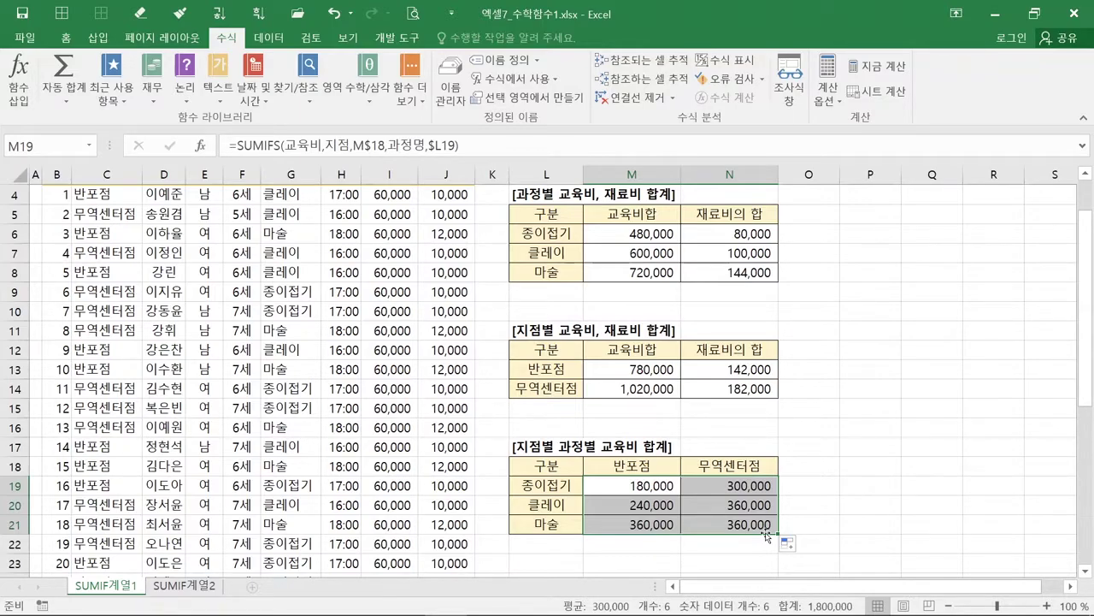
Examine the arguments of the refilled SUMIFS formula in N21, checking N$18 and $L21 against the branch and course labels.
{"action": "left_click", "coordinate": [717, 523]}
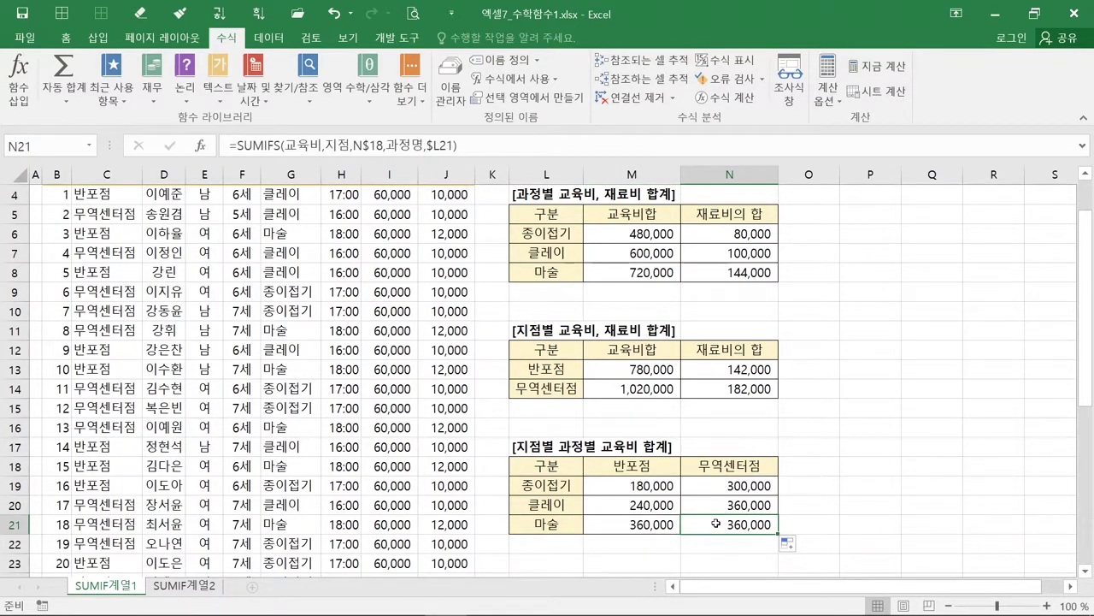
{"action": "double_click", "coordinate": [717, 524]}
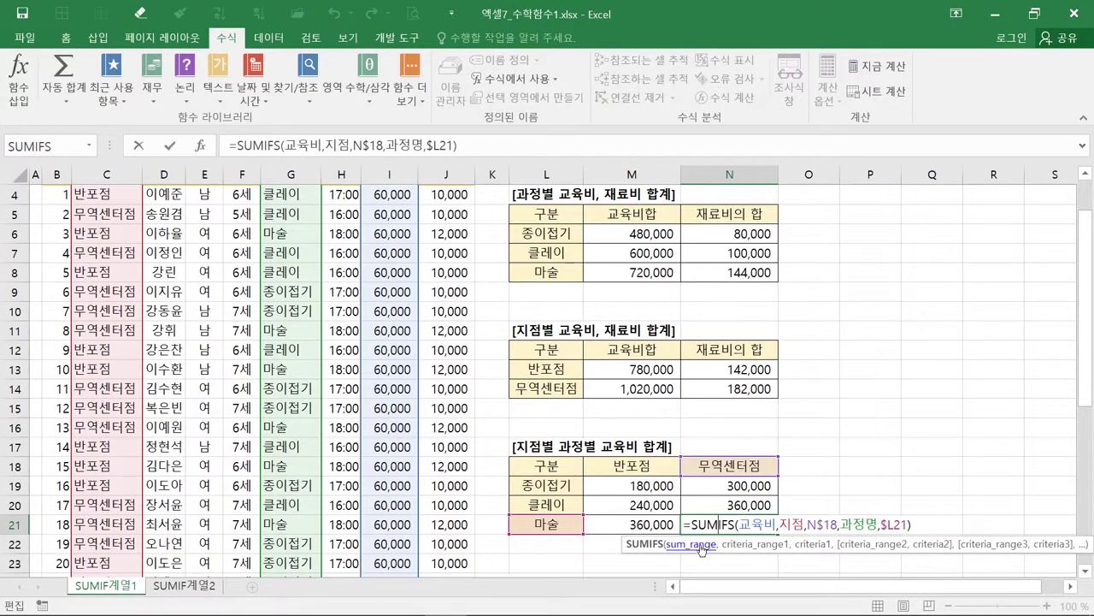
{"action": "left_click", "coordinate": [702, 545]}
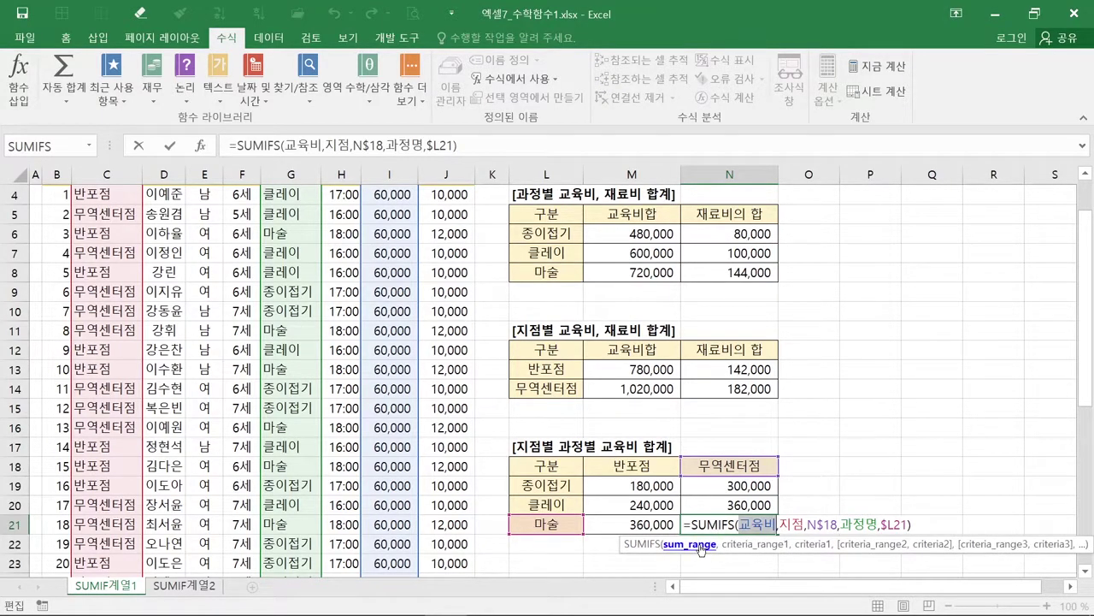
{"action": "left_click", "coordinate": [753, 547]}
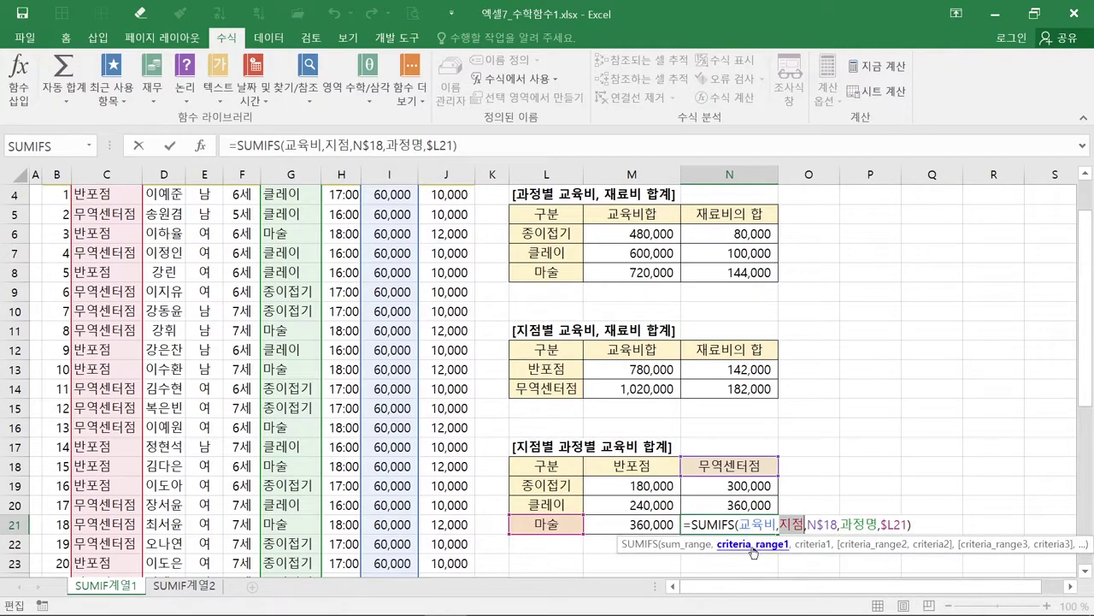
{"action": "left_click", "coordinate": [825, 548]}
{"action": "left_click", "coordinate": [851, 548]}
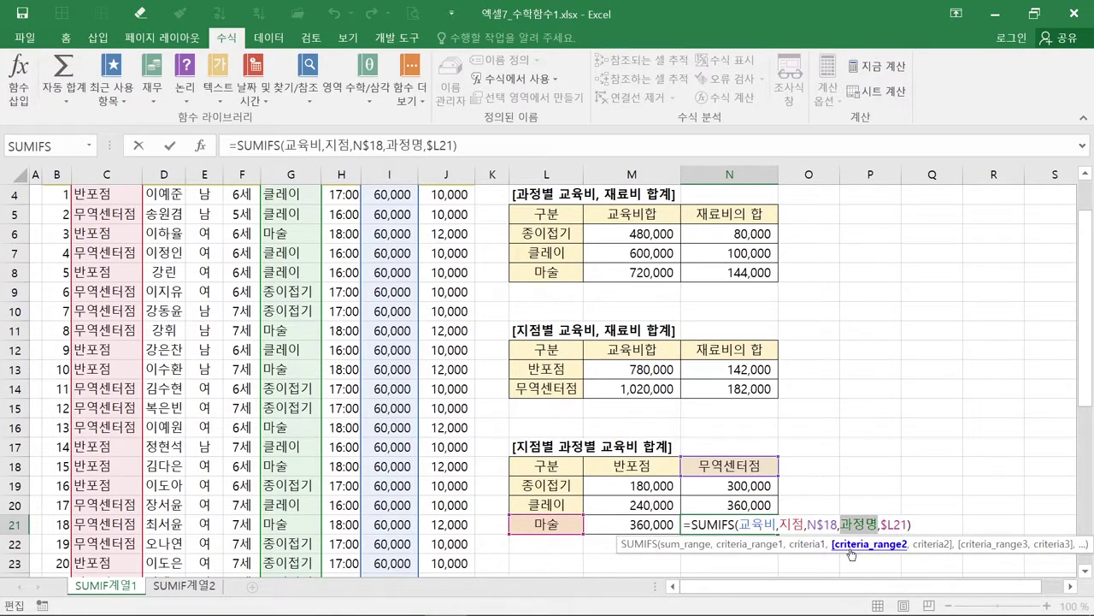
{"action": "left_click", "coordinate": [938, 551]}
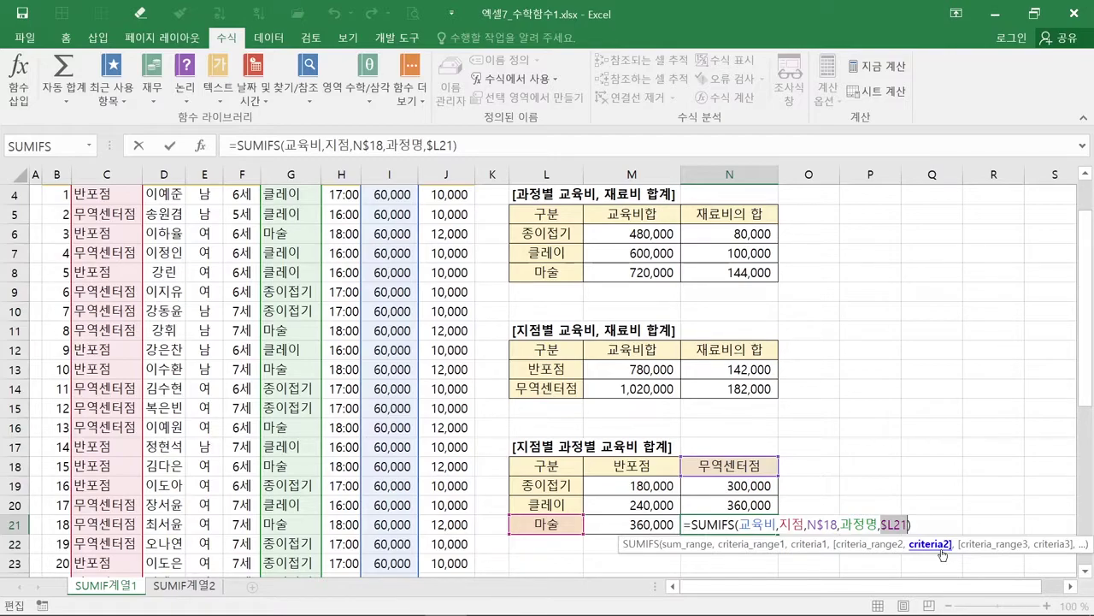
{"action": "key", "text": "ctrl+Return"}
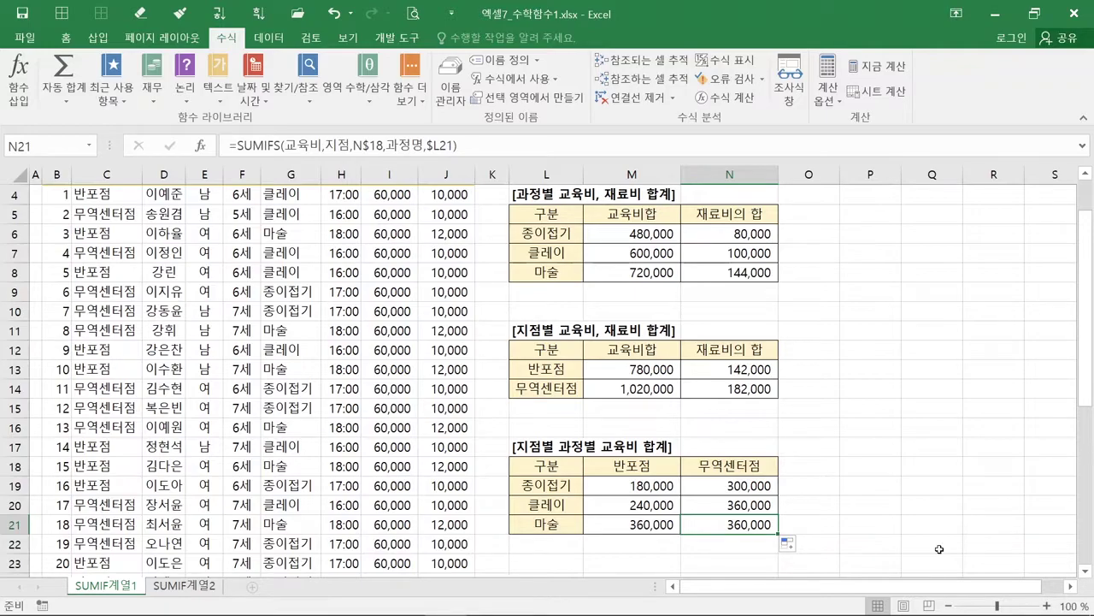
Switch to the SUMIF계열2 sheet and compare its two summary tables with the 일자, 금액 and 입금방법 columns.
{"action": "scroll", "coordinate": [939, 549], "scroll_direction": "up", "scroll_amount": 1}
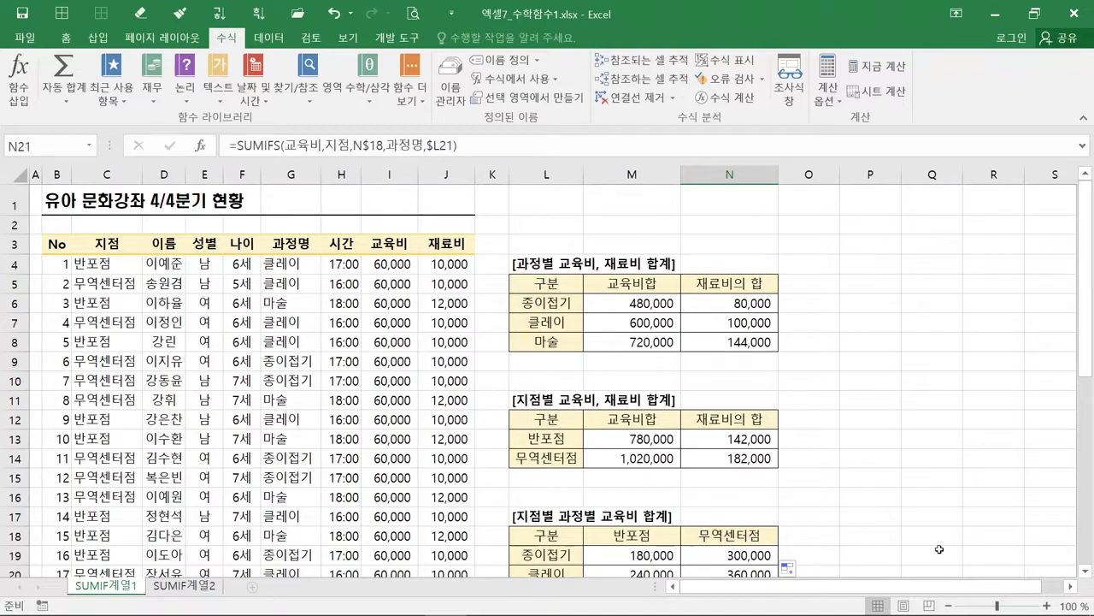
{"action": "left_click", "coordinate": [202, 590]}
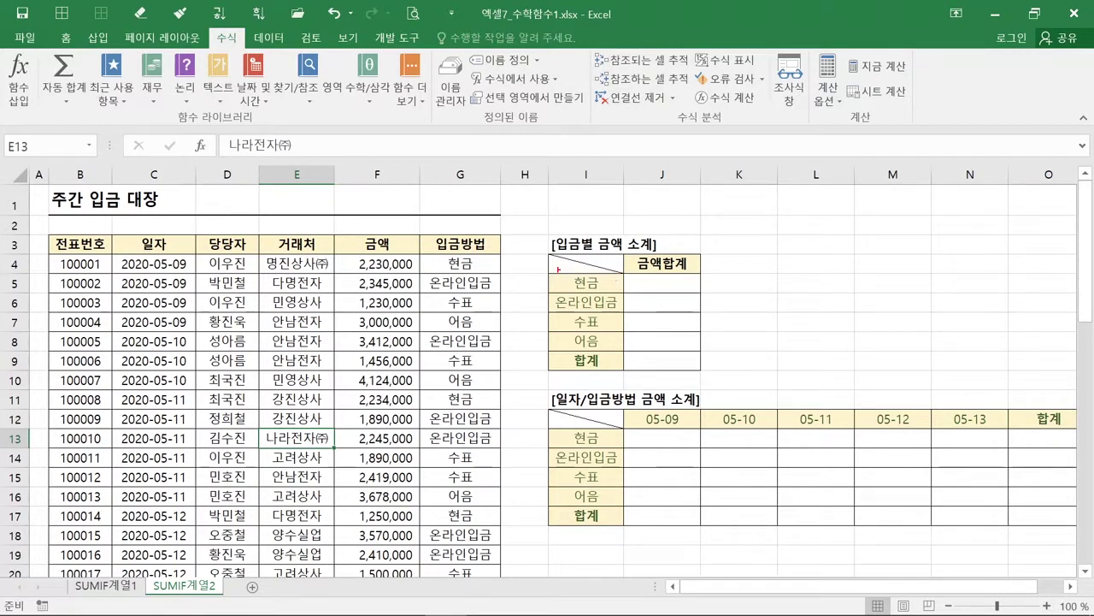
{"action": "mouse_move", "coordinate": [551, 250]}
{"action": "left_mouse_down"}
{"action": "mouse_move", "coordinate": [601, 320]}
{"action": "mouse_move", "coordinate": [698, 374]}
{"action": "left_mouse_up"}
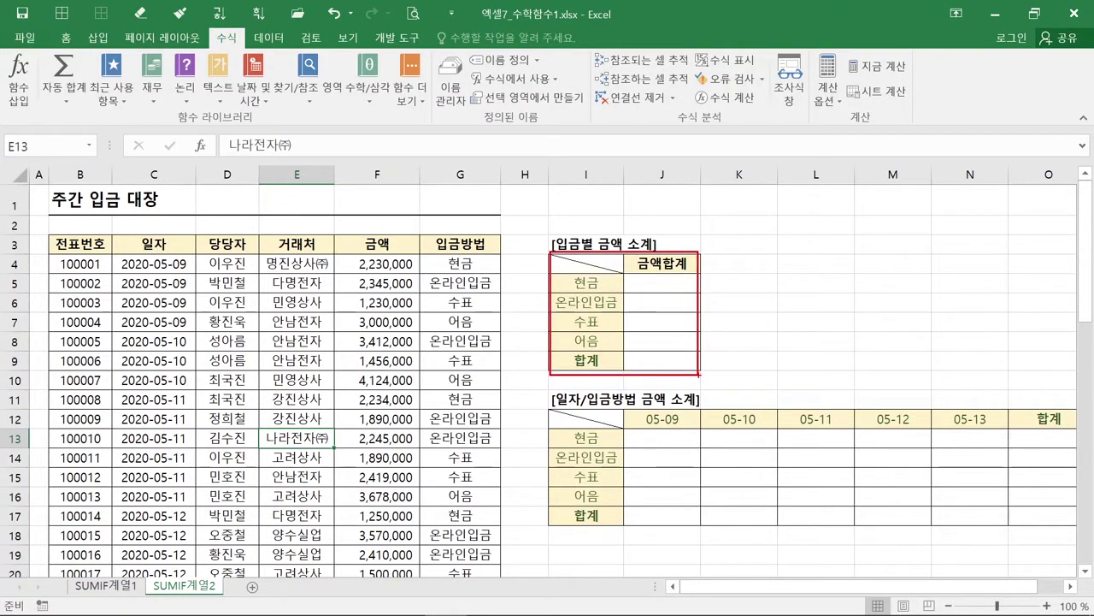
{"action": "mouse_move", "coordinate": [552, 411]}
{"action": "left_mouse_down"}
{"action": "mouse_move", "coordinate": [614, 445]}
{"action": "mouse_move", "coordinate": [761, 481]}
{"action": "mouse_move", "coordinate": [1009, 506]}
{"action": "left_mouse_up"}
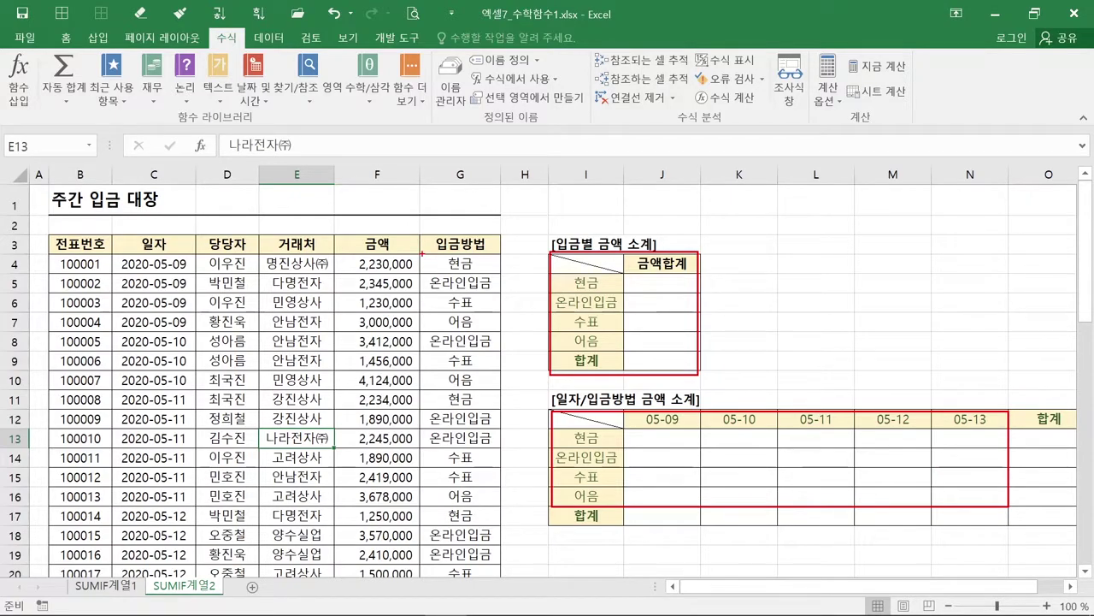
{"action": "mouse_move", "coordinate": [420, 252]}
{"action": "left_mouse_down"}
{"action": "mouse_move", "coordinate": [493, 376]}
{"action": "mouse_move", "coordinate": [504, 576]}
{"action": "left_mouse_up"}
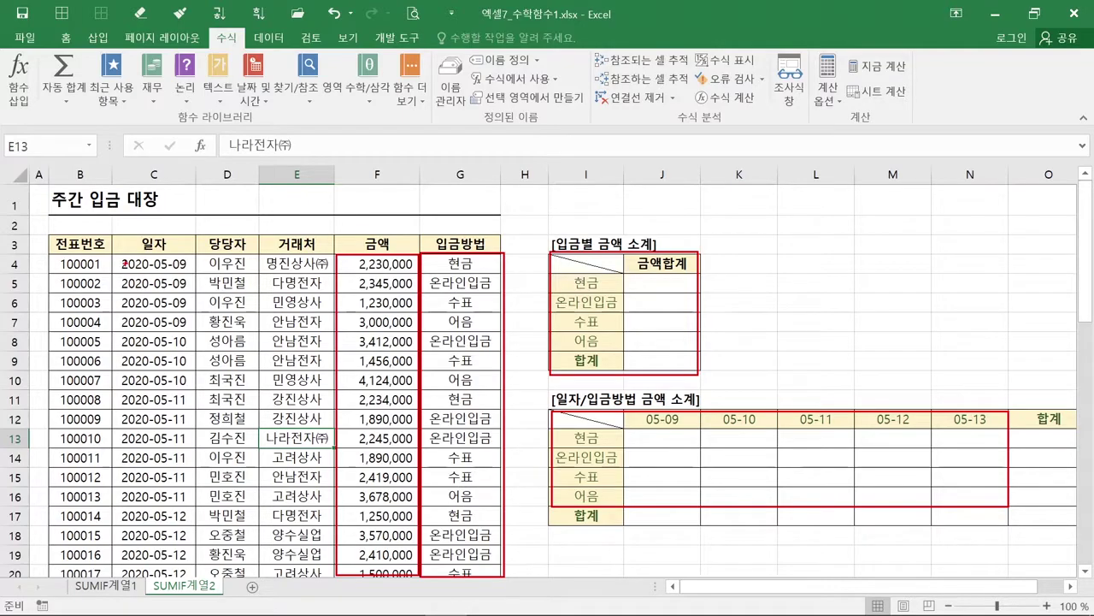
{"action": "left_click_drag", "start_coordinate": [112, 254], "coordinate": [190, 579]}
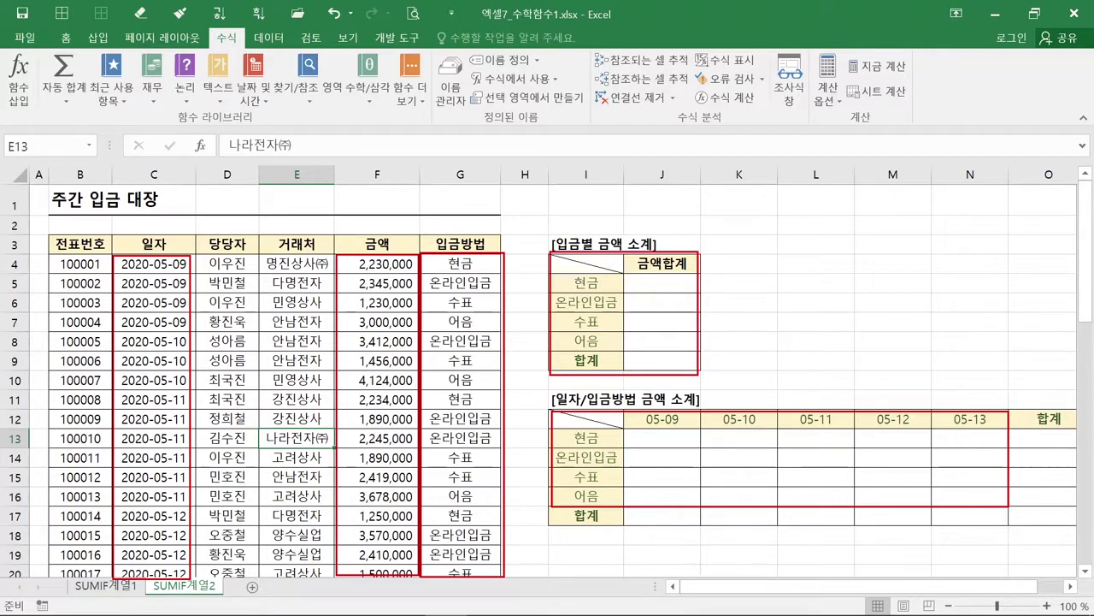
{"action": "mouse_move", "coordinate": [157, 240]}
{"action": "left_mouse_down"}
{"action": "mouse_move", "coordinate": [161, 254]}
{"action": "mouse_move", "coordinate": [182, 243]}
{"action": "left_mouse_up"}
{"action": "mouse_move", "coordinate": [459, 239]}
{"action": "left_mouse_down"}
{"action": "mouse_move", "coordinate": [466, 253]}
{"action": "mouse_move", "coordinate": [492, 236]}
{"action": "left_mouse_up"}
{"action": "mouse_move", "coordinate": [368, 243]}
{"action": "left_mouse_down"}
{"action": "mouse_move", "coordinate": [377, 256]}
{"action": "mouse_move", "coordinate": [403, 242]}
{"action": "left_mouse_up"}
{"action": "key", "text": "Escape"}
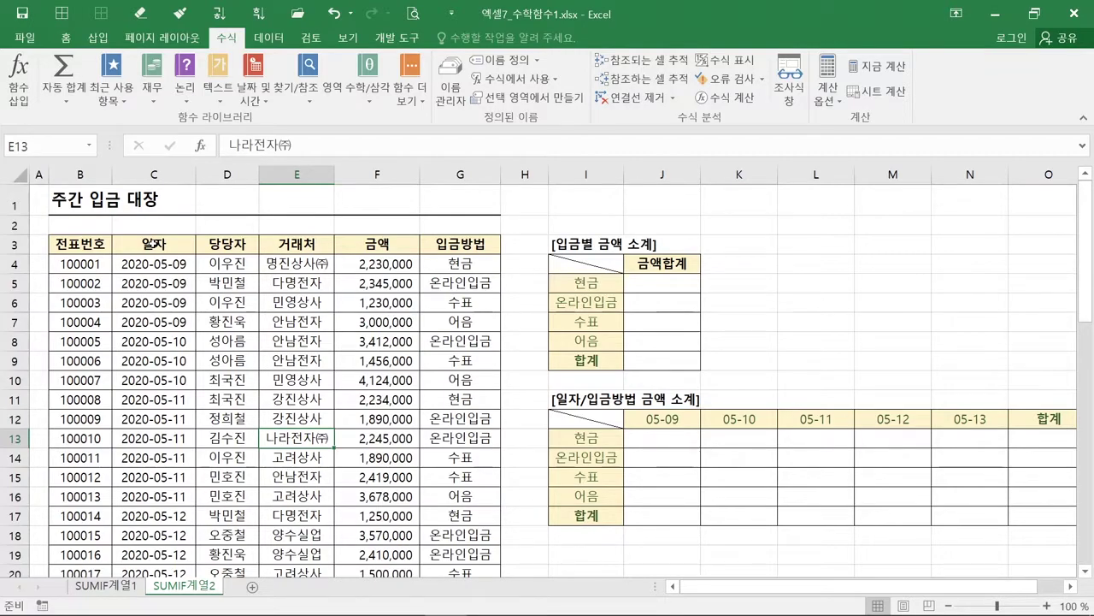
Create defined names for all columns of the 주간 입금 대장 table B3:G28, using only the first row (첫 행) as names.
{"action": "left_click", "coordinate": [155, 245]}
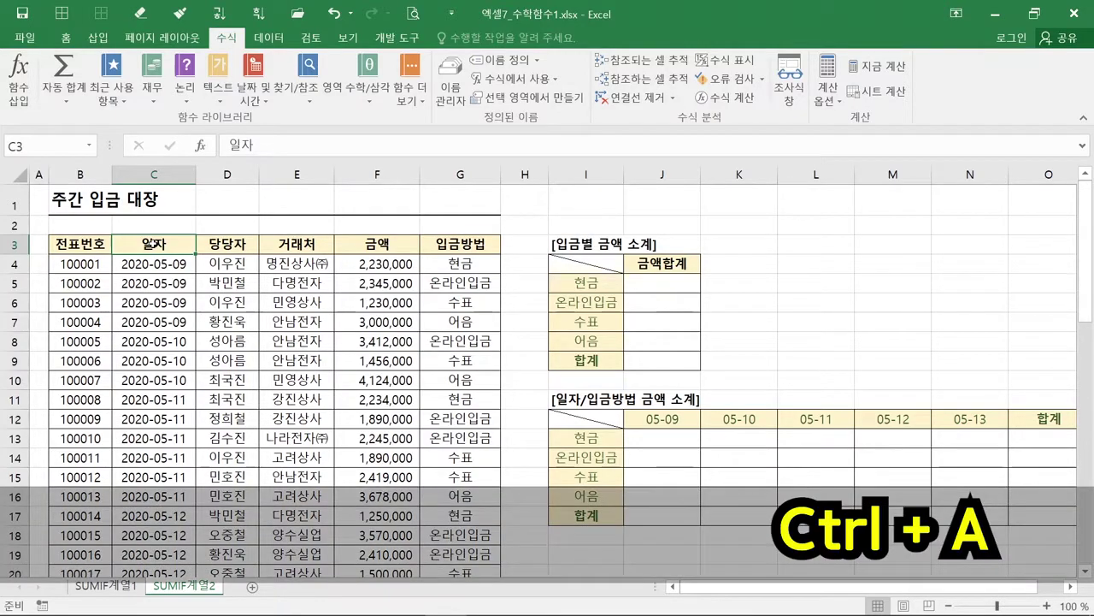
{"action": "key", "text": "ctrl+a"}
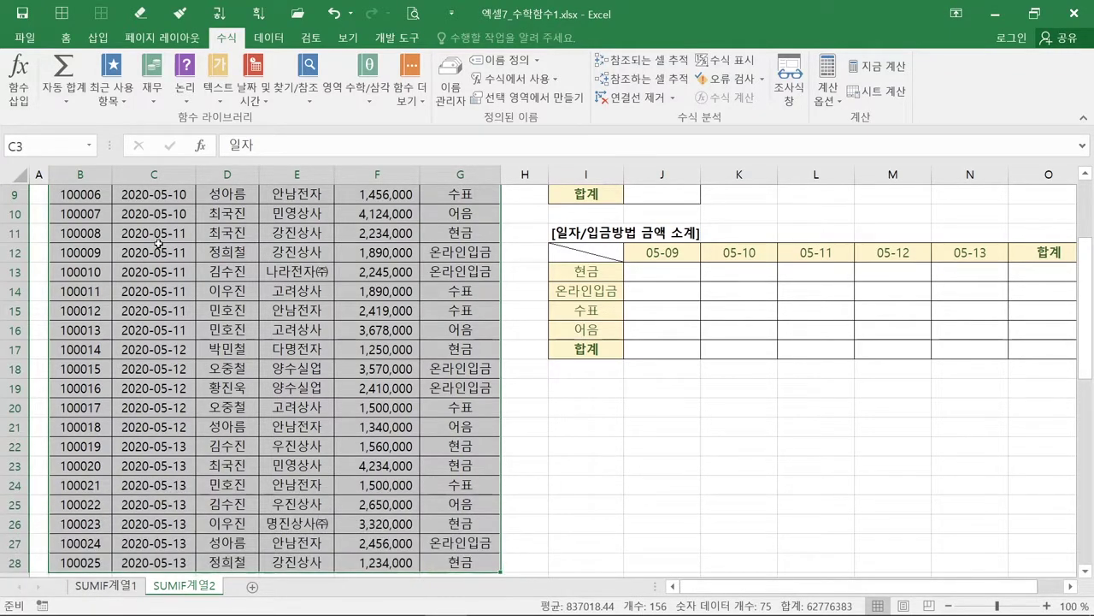
{"action": "scroll", "coordinate": [158, 244], "scroll_direction": "down", "scroll_amount": 1}
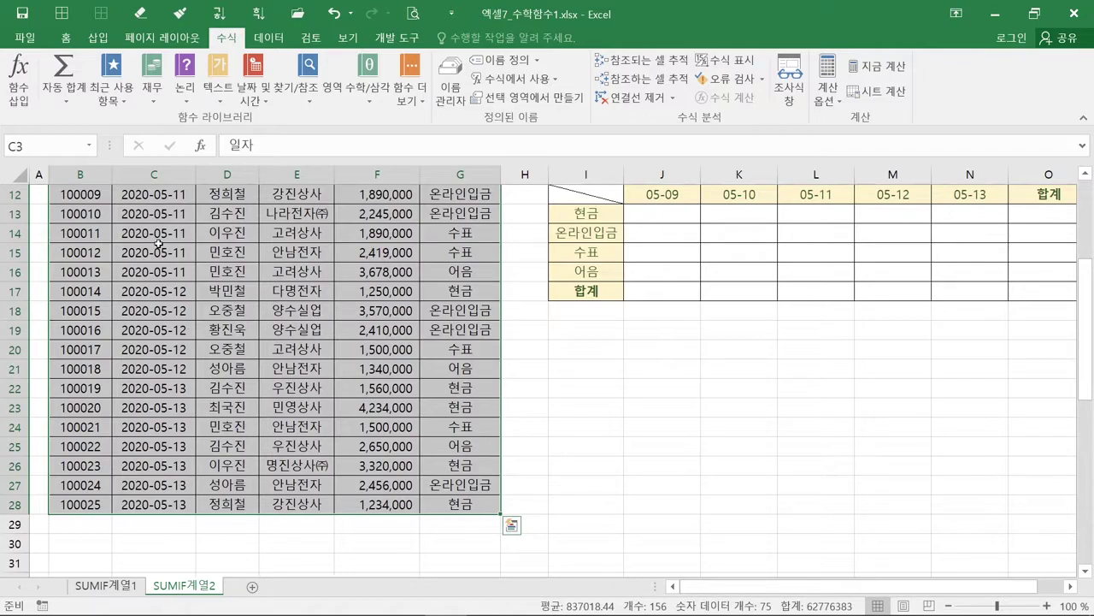
{"action": "scroll", "coordinate": [158, 243], "scroll_direction": "up", "scroll_amount": 4}
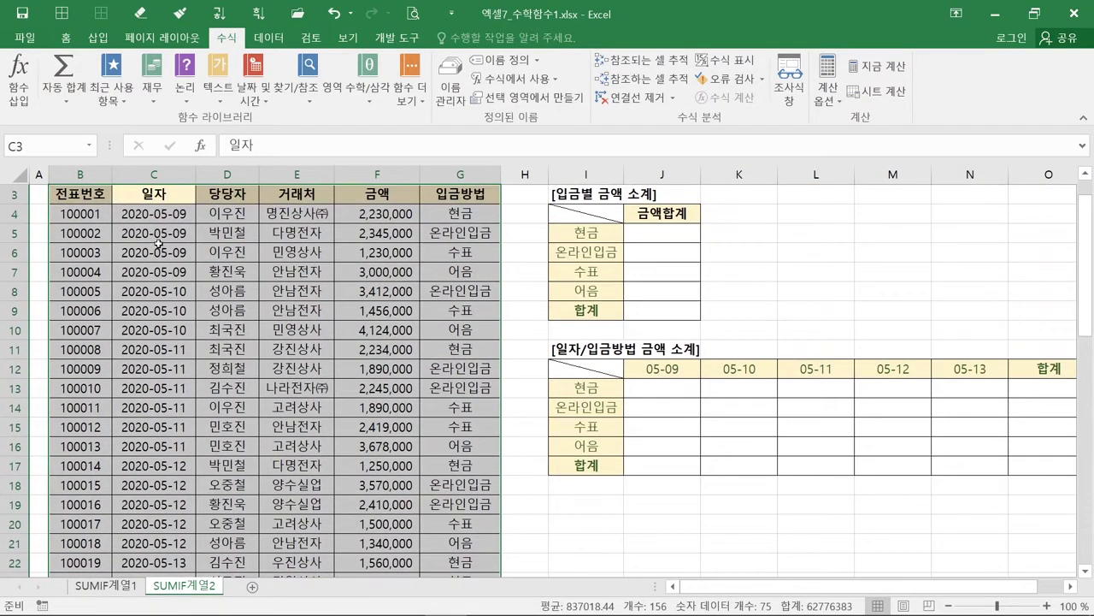
{"action": "scroll", "coordinate": [158, 244], "scroll_direction": "down", "scroll_amount": 5}
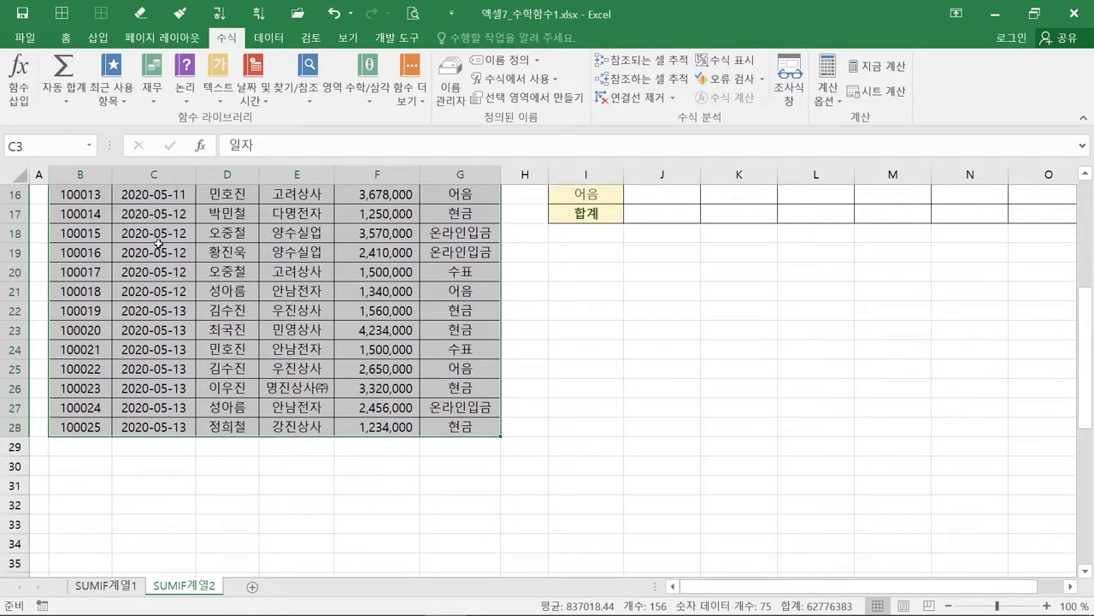
{"action": "scroll", "coordinate": [158, 244], "scroll_direction": "up", "scroll_amount": 5}
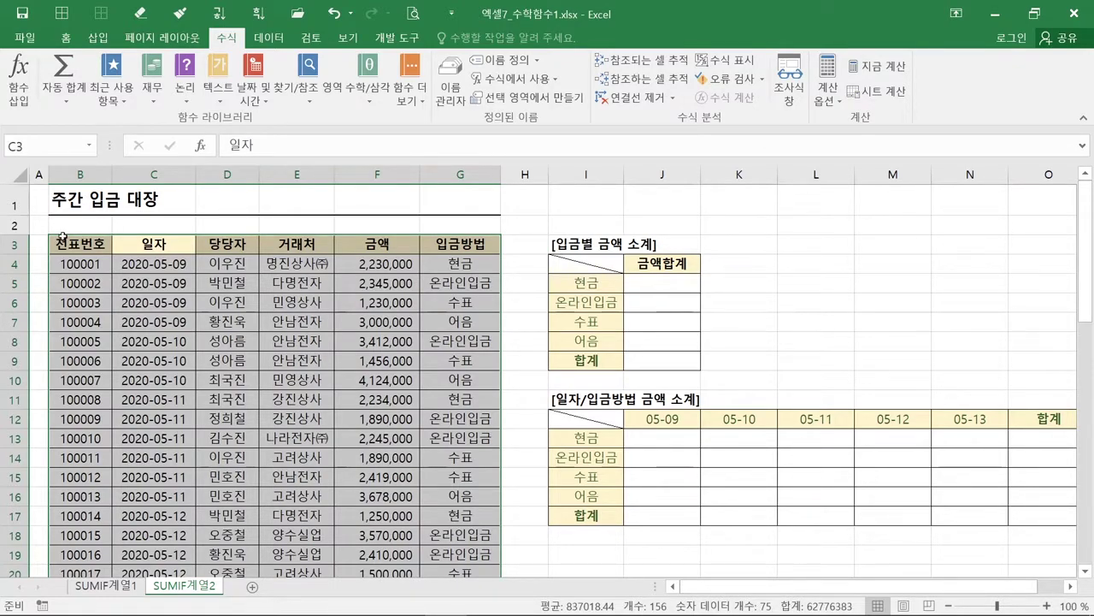
{"action": "left_click", "coordinate": [229, 40]}
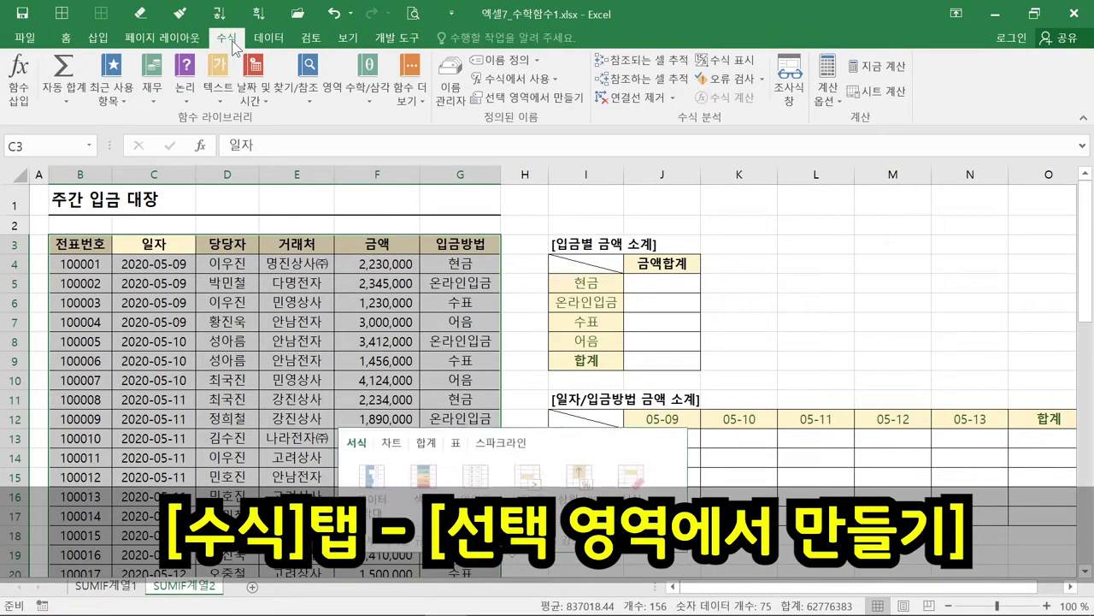
{"action": "left_click", "coordinate": [551, 97]}
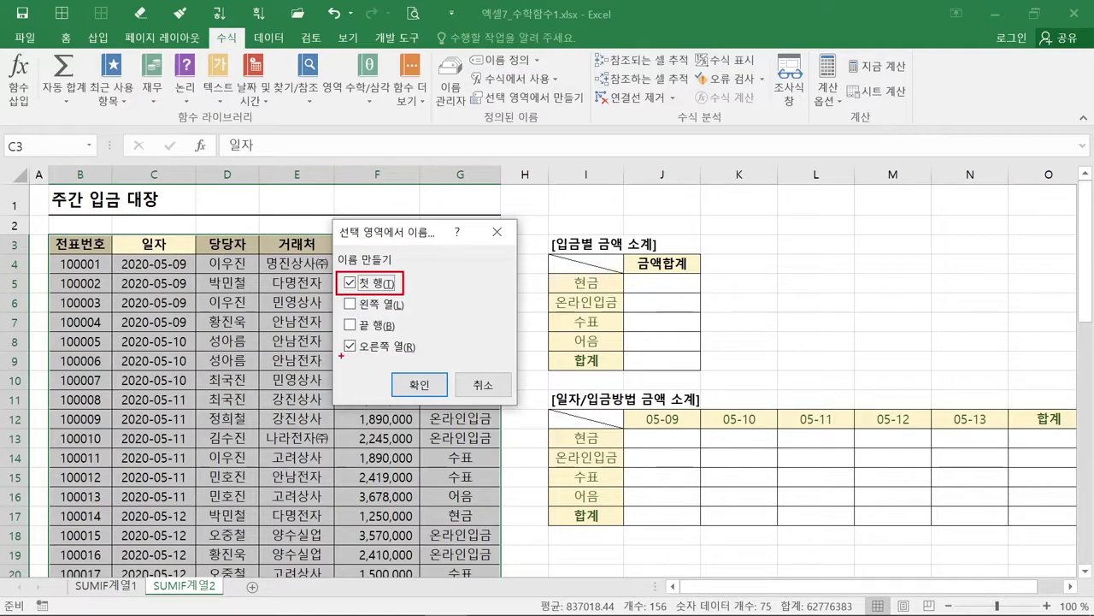
{"action": "left_click_drag", "start_coordinate": [337, 335], "coordinate": [420, 358]}
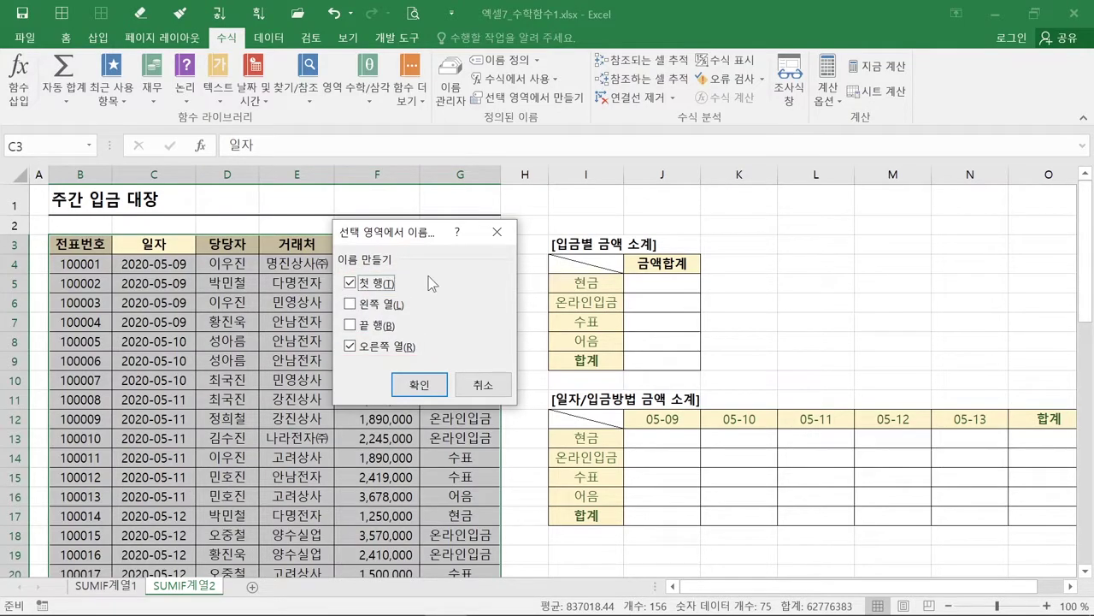
{"action": "left_click", "coordinate": [362, 352]}
{"action": "left_click", "coordinate": [419, 387]}
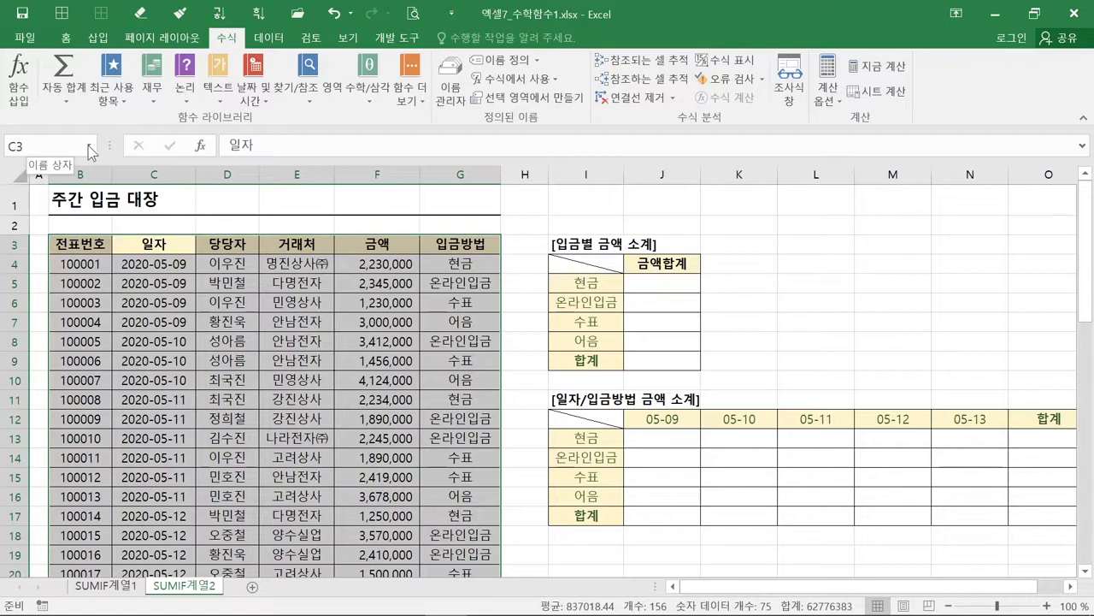
Check the new defined names 일자, 금액 and 입금방법 by jumping to each one's range in the 주간 입금 대장 table.
{"action": "key", "text": "ctrl+q"}
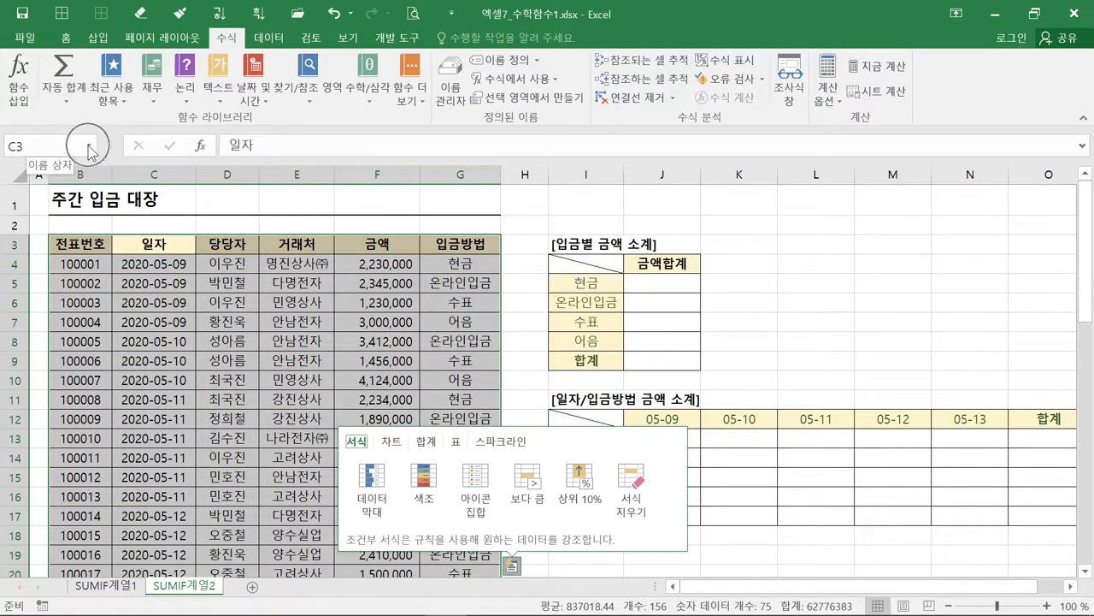
{"action": "left_click", "coordinate": [92, 146]}
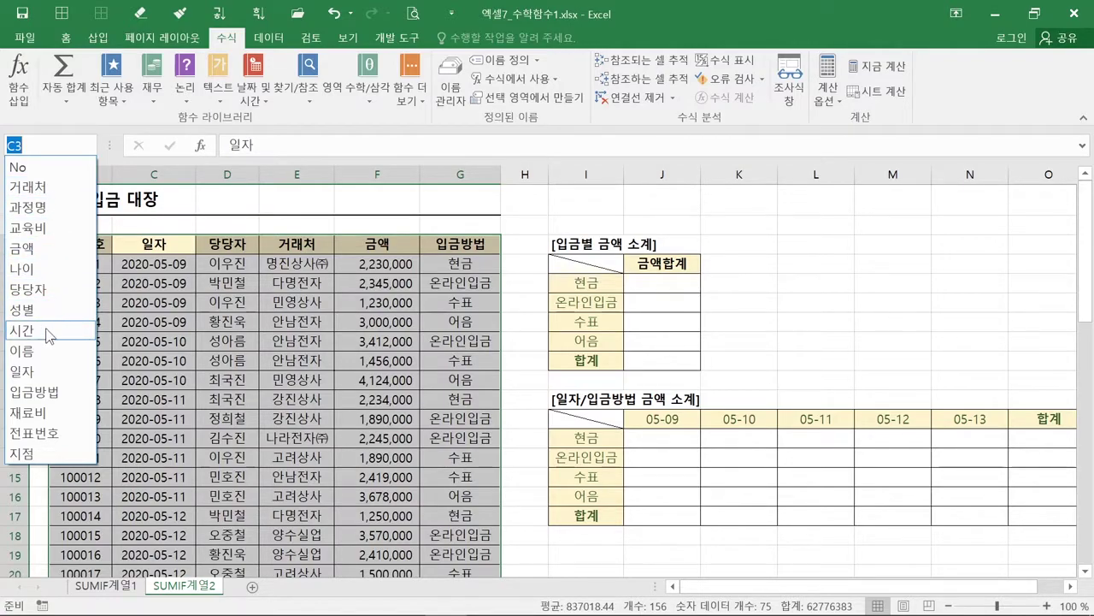
{"action": "left_click", "coordinate": [49, 376]}
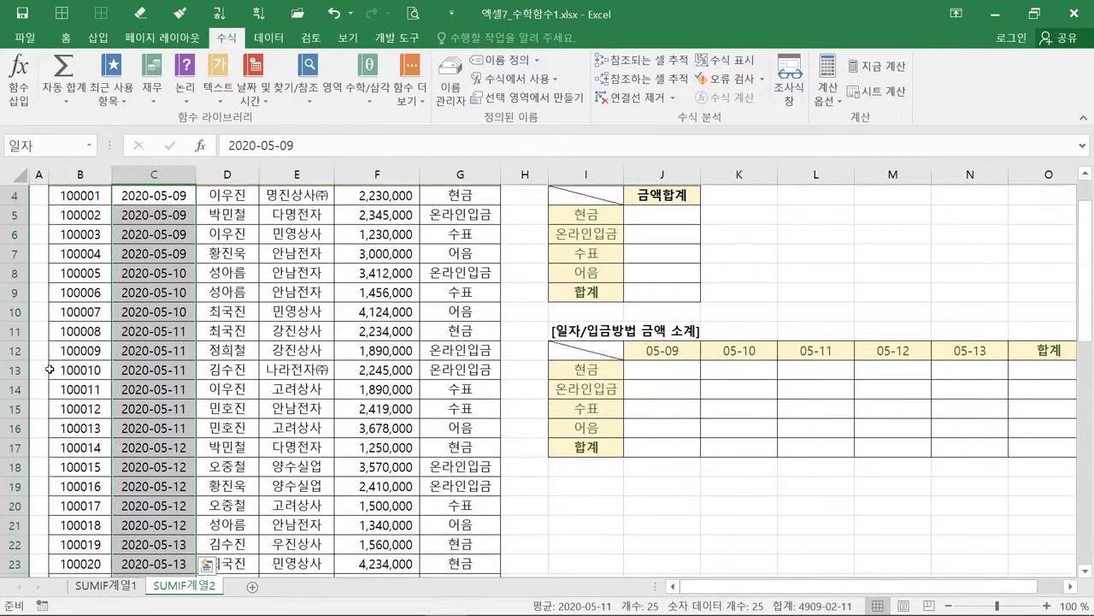
{"action": "scroll", "coordinate": [157, 344], "scroll_direction": "up", "scroll_amount": 1}
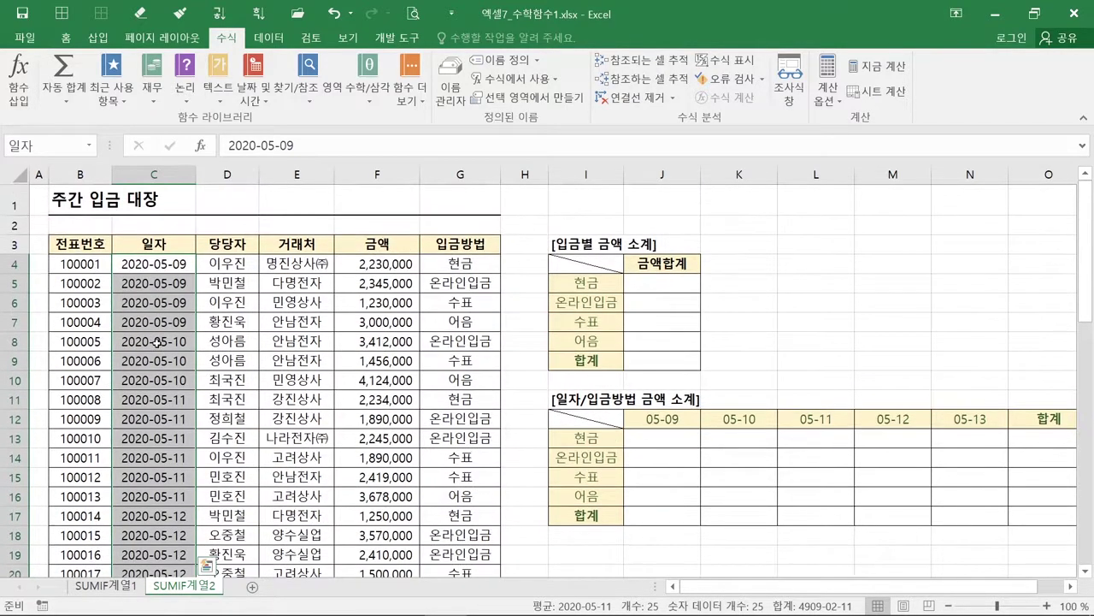
{"action": "left_click", "coordinate": [88, 147]}
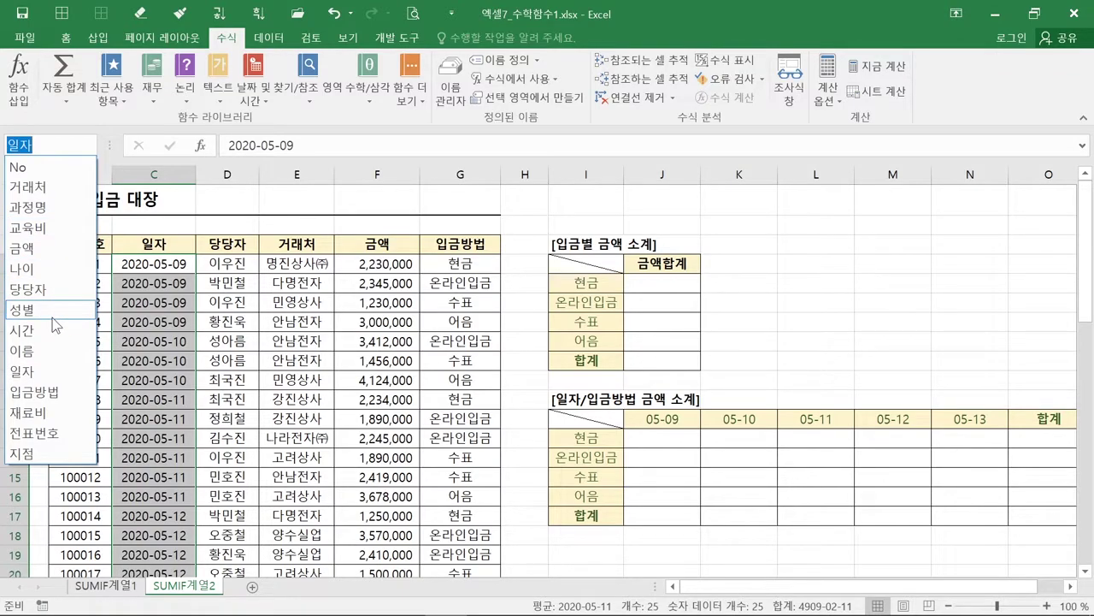
{"action": "left_click", "coordinate": [56, 257]}
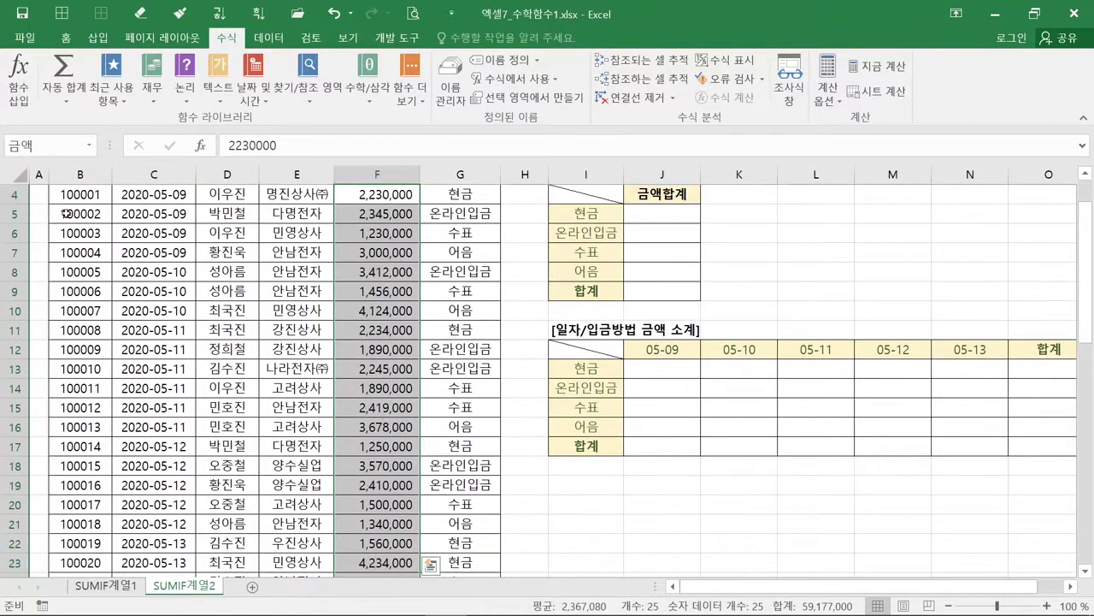
{"action": "left_click", "coordinate": [88, 144]}
{"action": "left_click", "coordinate": [39, 392]}
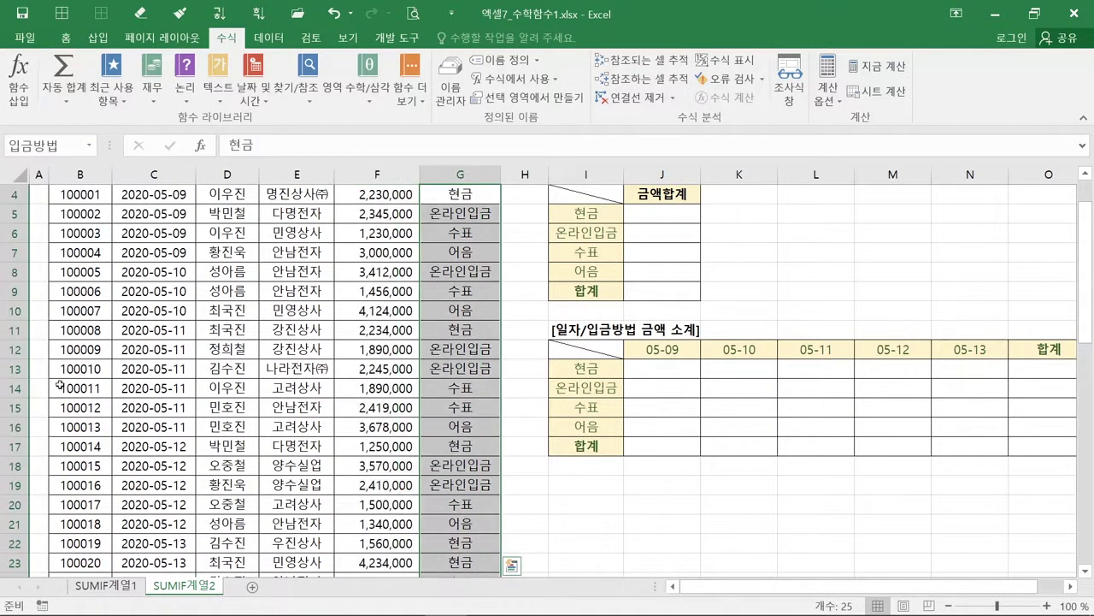
{"action": "scroll", "coordinate": [135, 335], "scroll_direction": "up", "scroll_amount": 1}
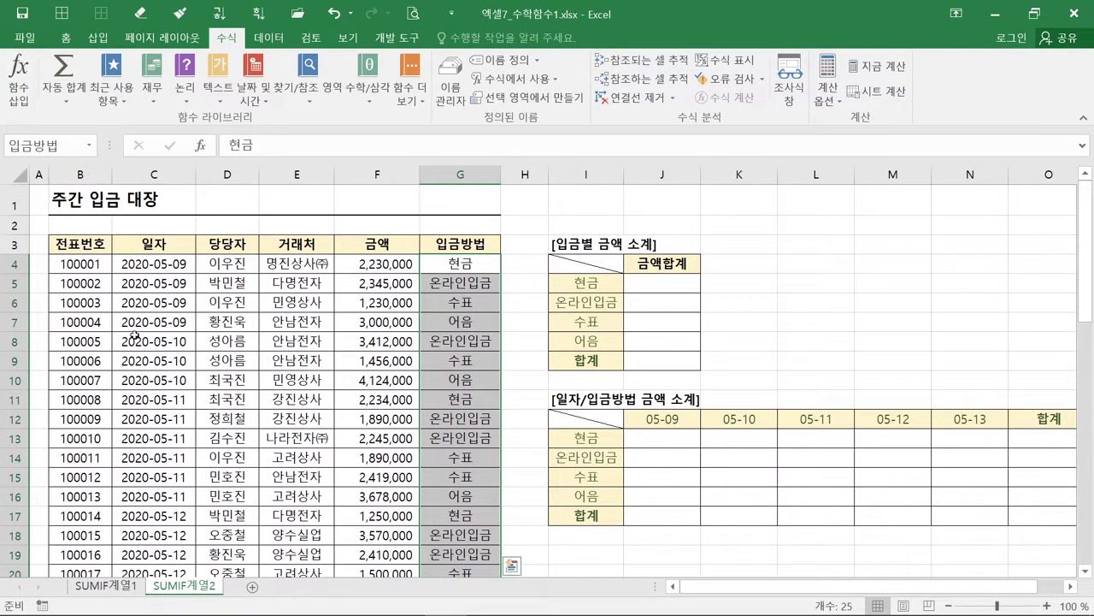
Jump to the defined name 교육비 to check which sheet and column it refers to.
{"action": "left_click", "coordinate": [88, 146]}
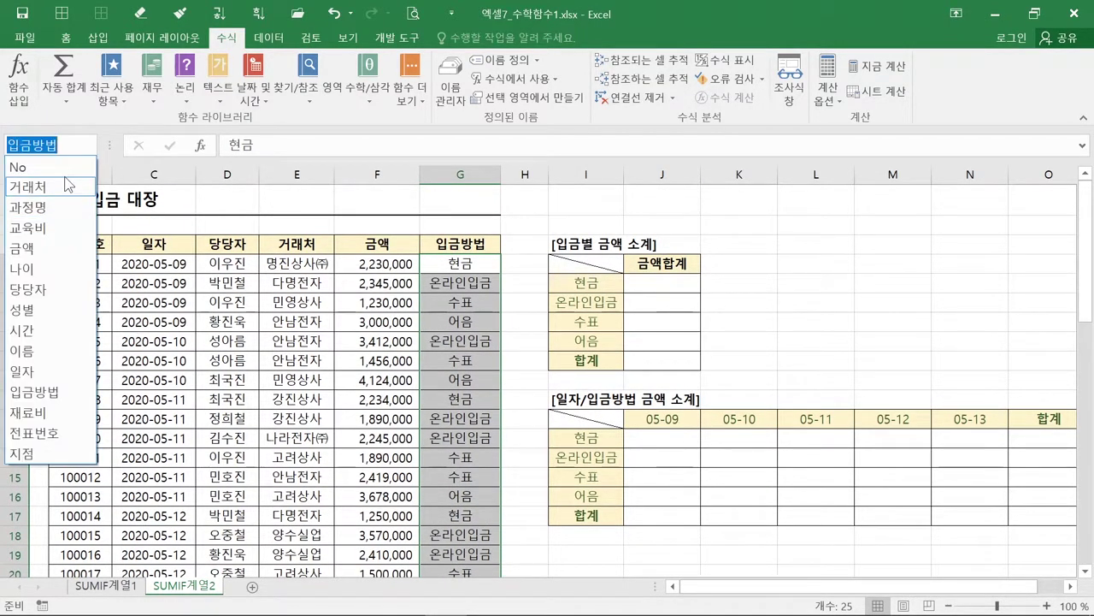
{"action": "left_click", "coordinate": [56, 229]}
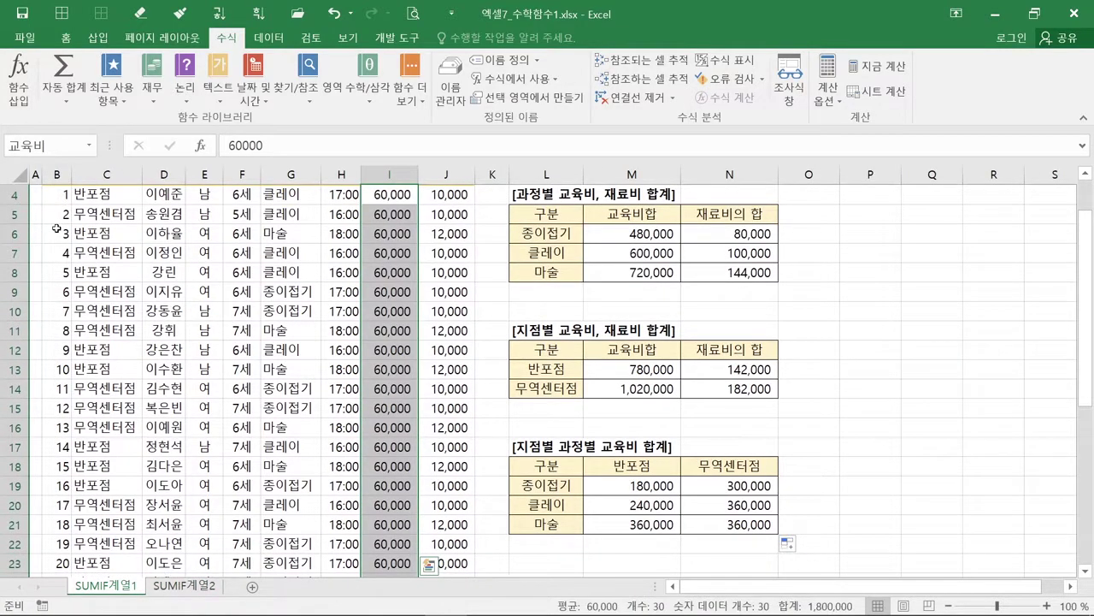
{"action": "scroll", "coordinate": [279, 286], "scroll_direction": "up", "scroll_amount": 1}
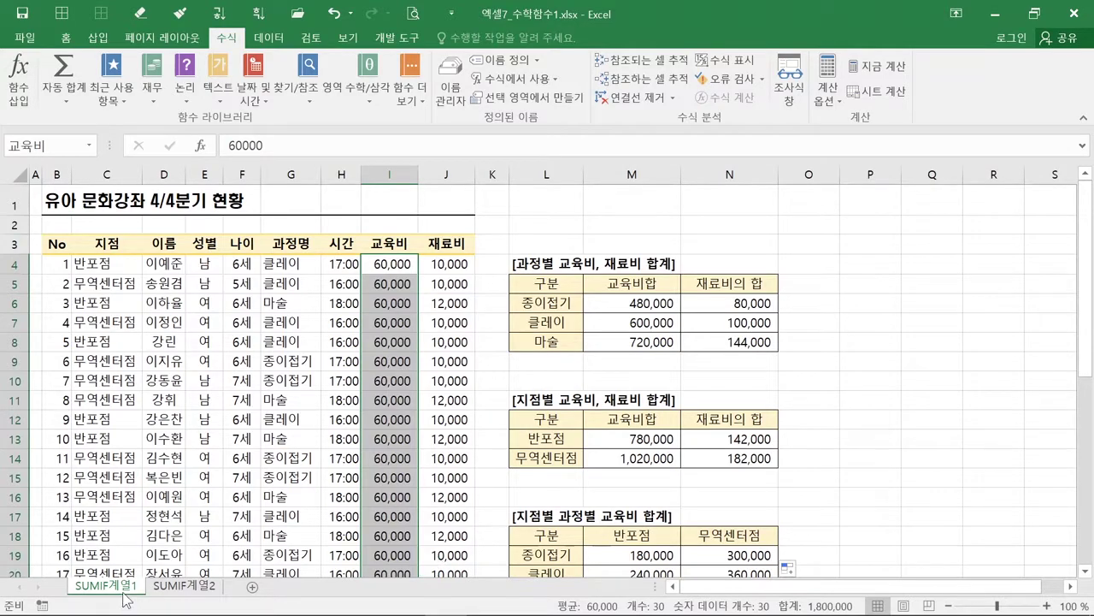
{"action": "key", "text": "ctrl"}
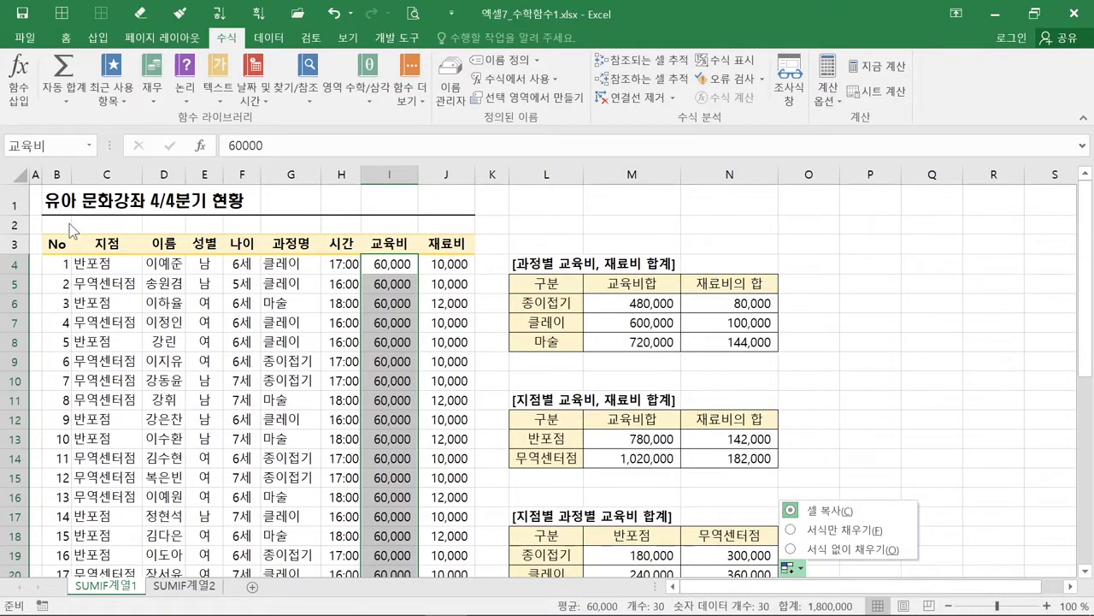
Go back to the SUMIF계열2 sheet by jumping to the defined name 일자.
{"action": "left_click", "coordinate": [90, 151]}
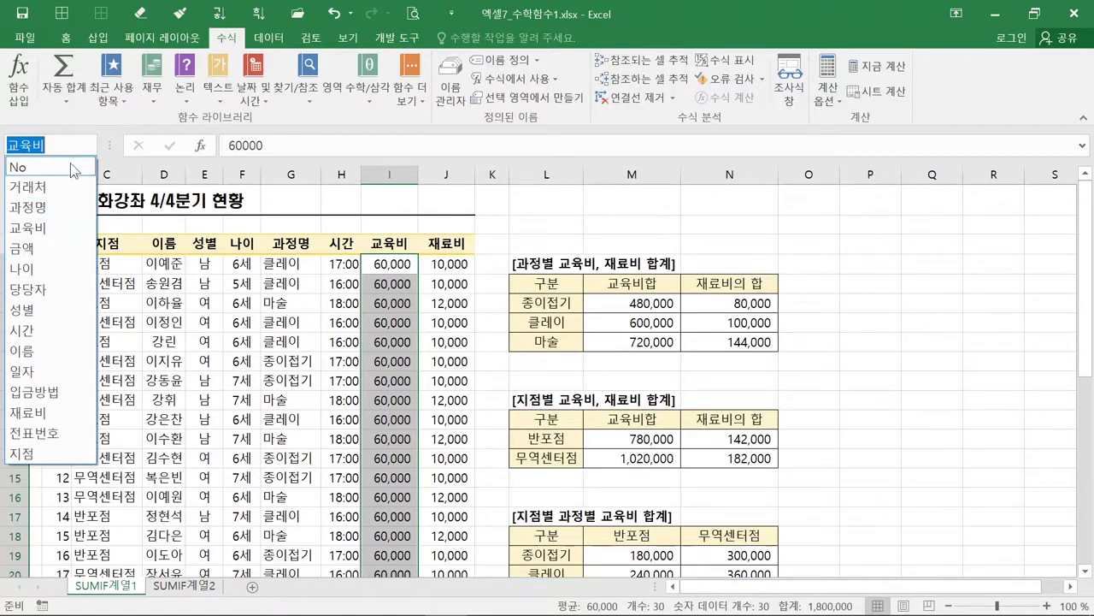
{"action": "left_click", "coordinate": [34, 372]}
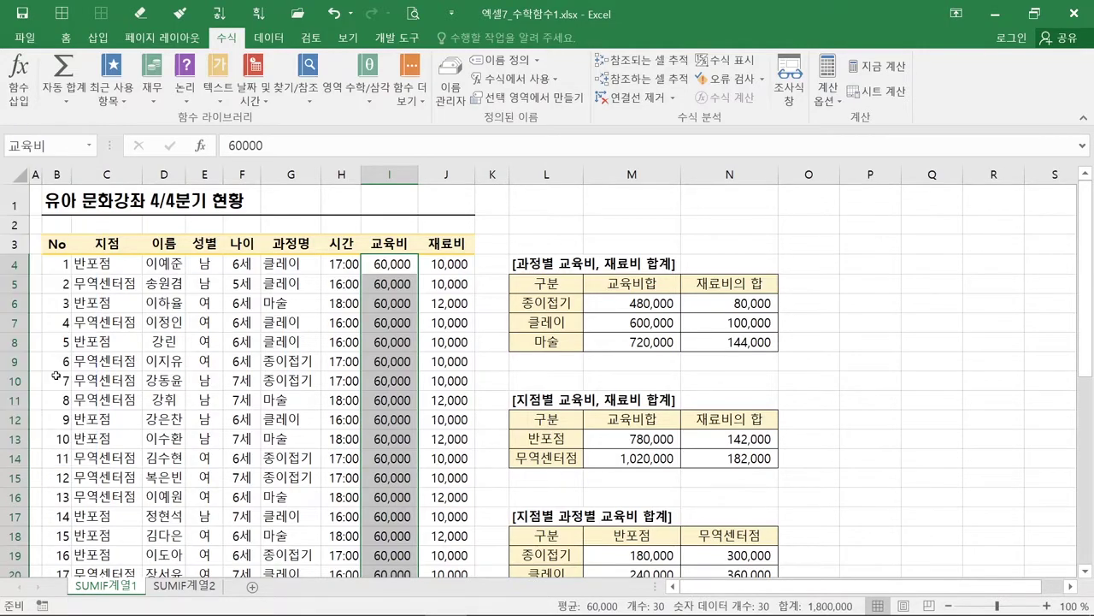
{"action": "scroll", "coordinate": [206, 524], "scroll_direction": "up", "scroll_amount": 1}
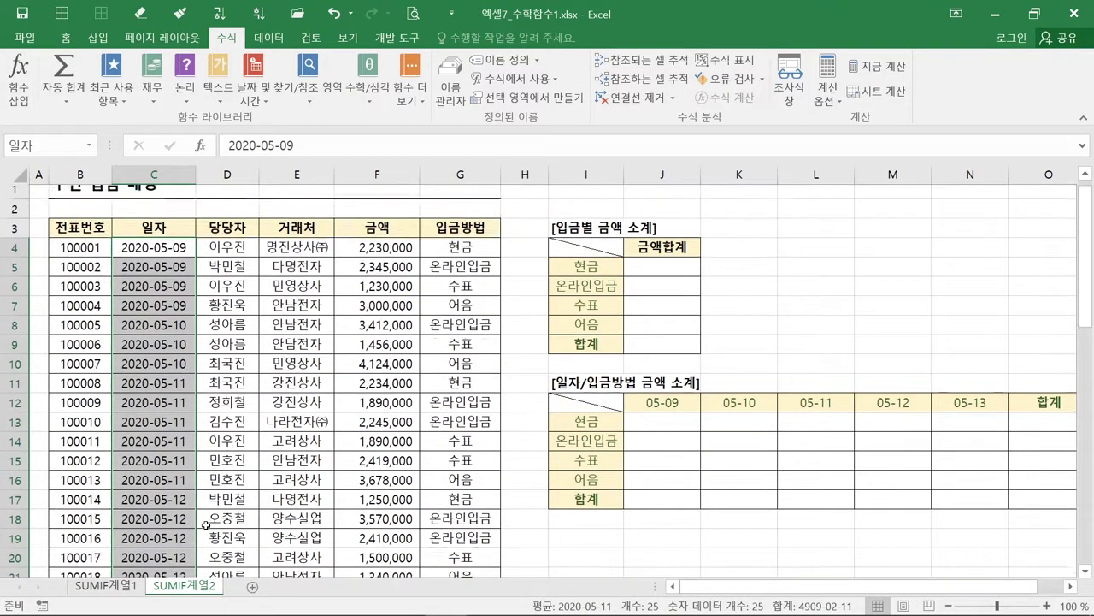
{"action": "left_click", "coordinate": [202, 590]}
{"action": "key", "text": "ctrl+q"}
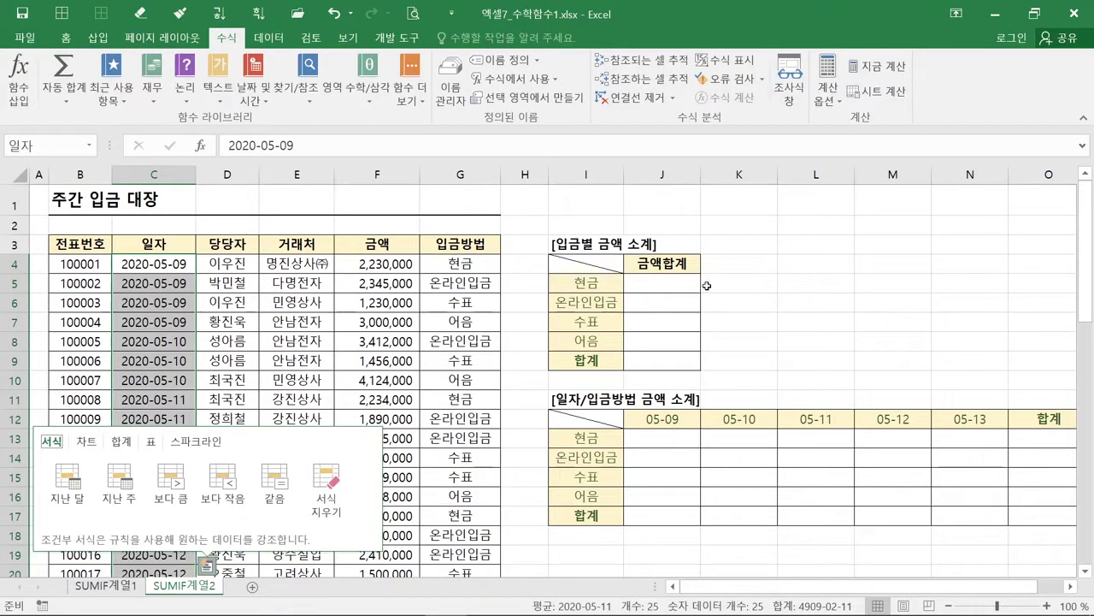
Insert the SUMIF function in cell J5 of the 입금별 금액 소계 table, choosing it from the recently used functions (최근에 사용한 함수).
{"action": "left_click", "coordinate": [679, 283]}
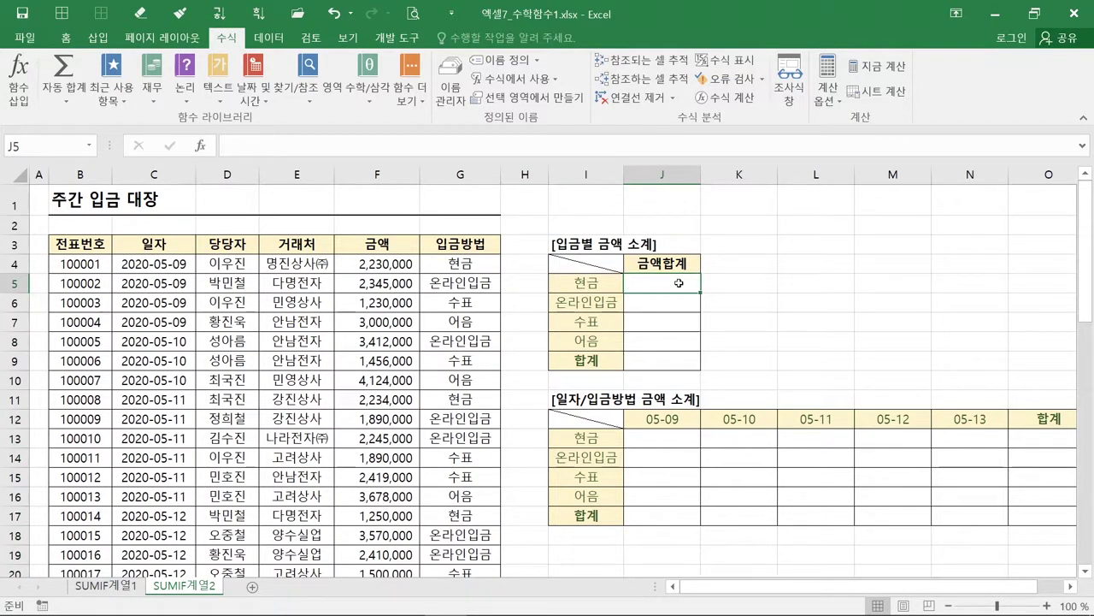
{"action": "key", "text": "ctrl"}
{"action": "key", "text": "ctrl"}
{"action": "key", "text": "ctrl"}
{"action": "key", "text": "ctrl"}
{"action": "left_click", "coordinate": [199, 147]}
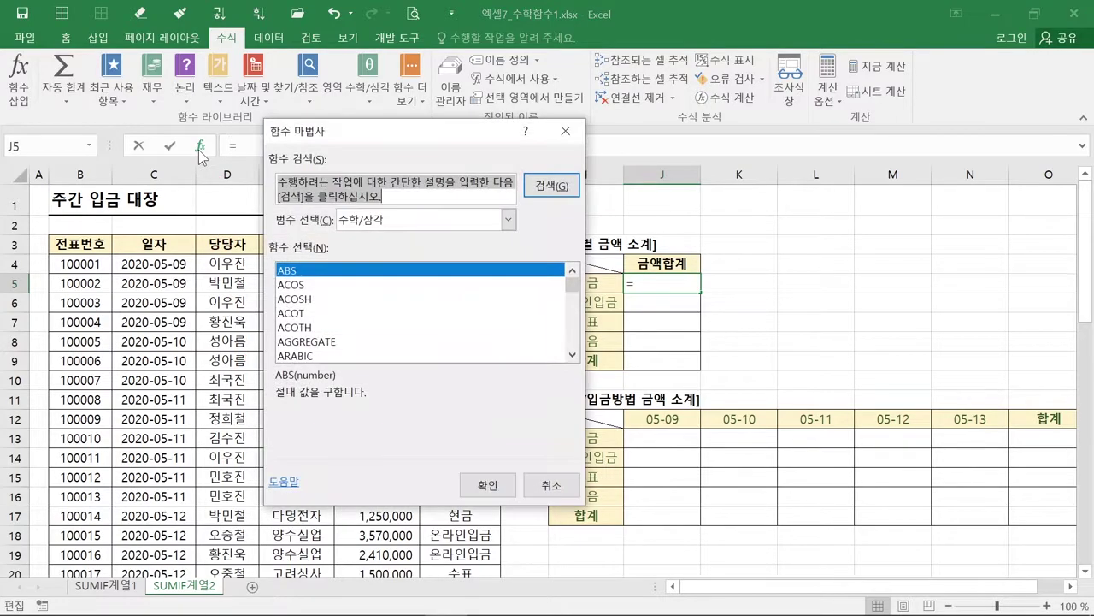
{"action": "left_click", "coordinate": [375, 222]}
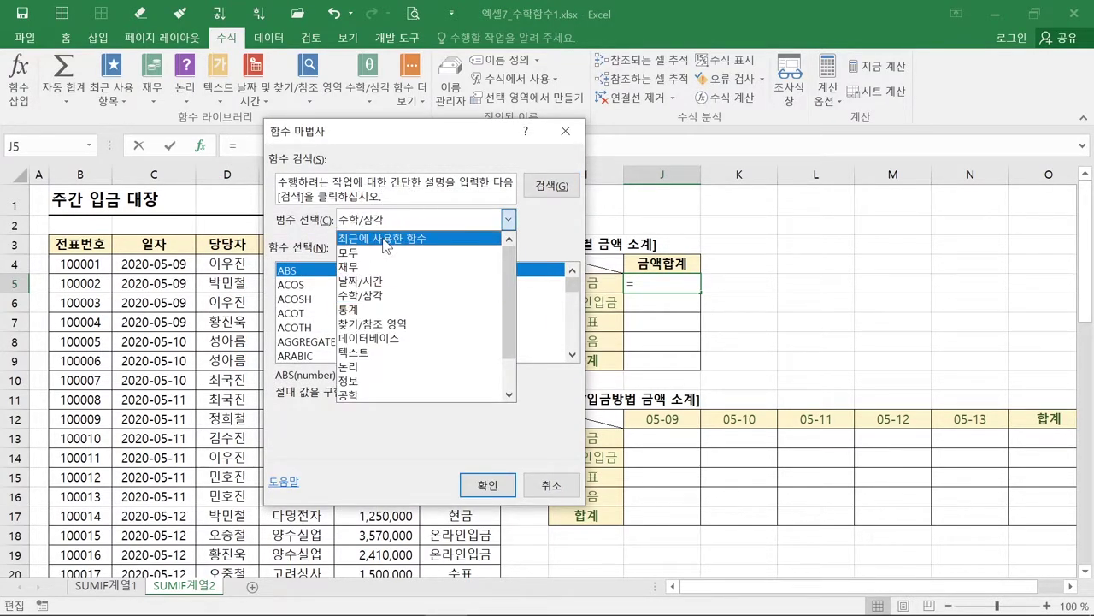
{"action": "left_click", "coordinate": [385, 244]}
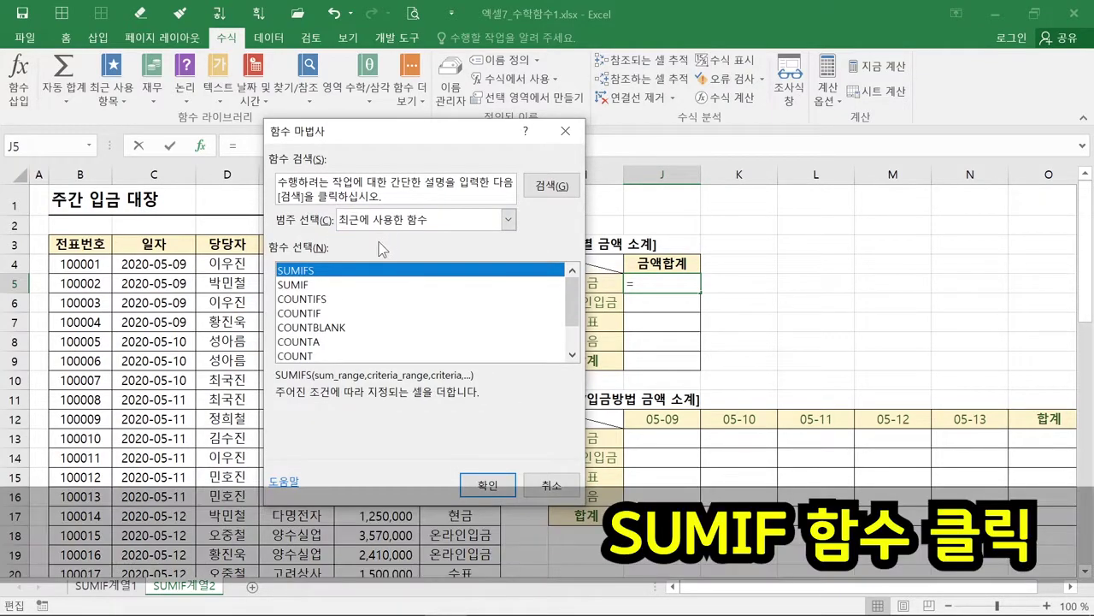
{"action": "left_click", "coordinate": [325, 287]}
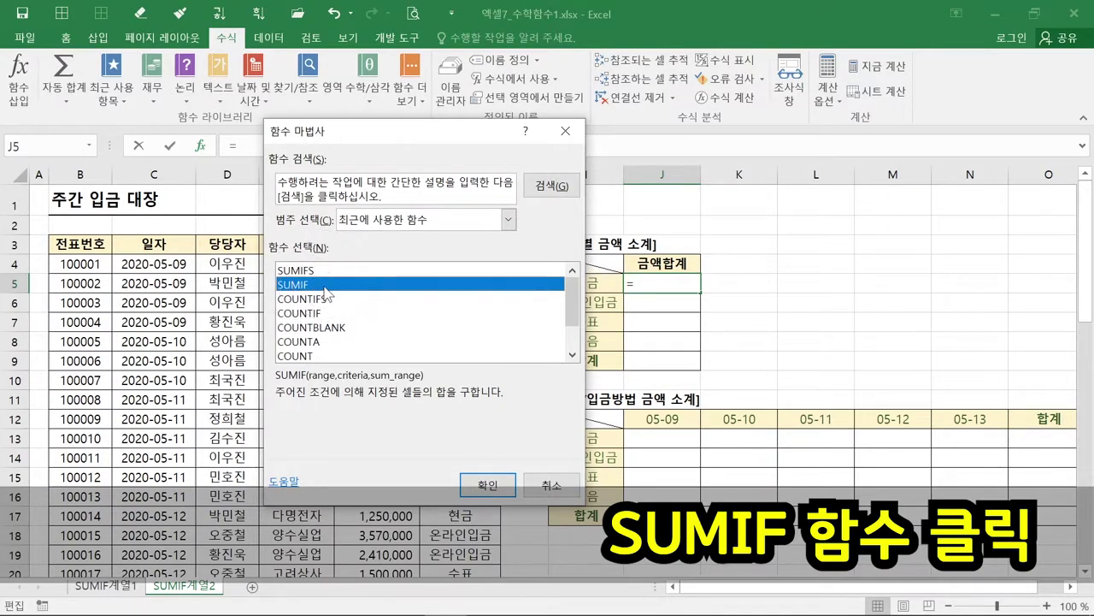
{"action": "left_click_drag", "start_coordinate": [379, 131], "coordinate": [289, 144]}
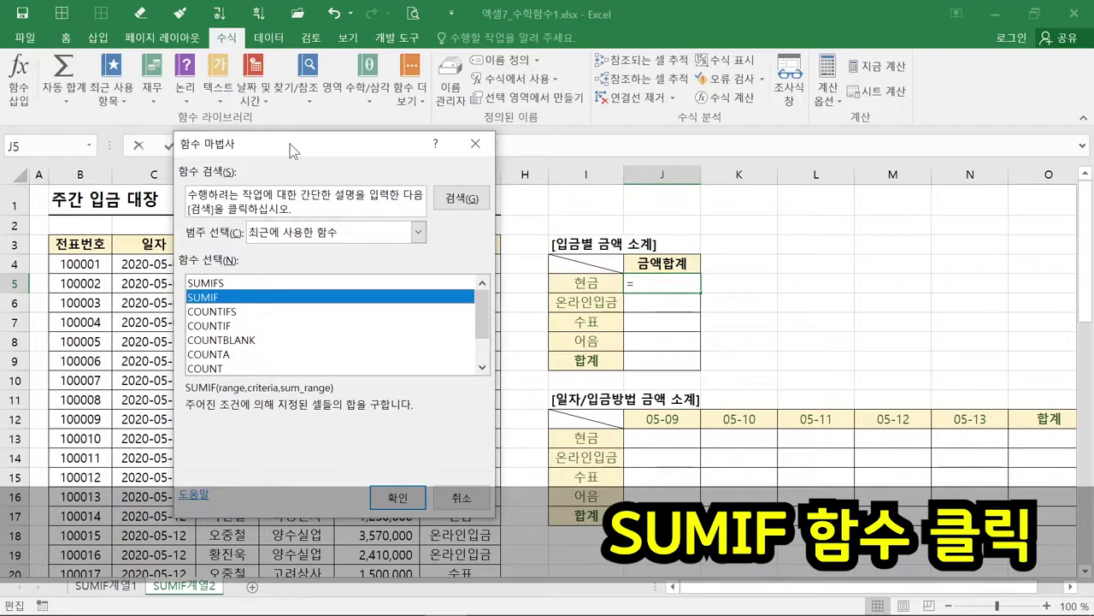
{"action": "left_click", "coordinate": [239, 303]}
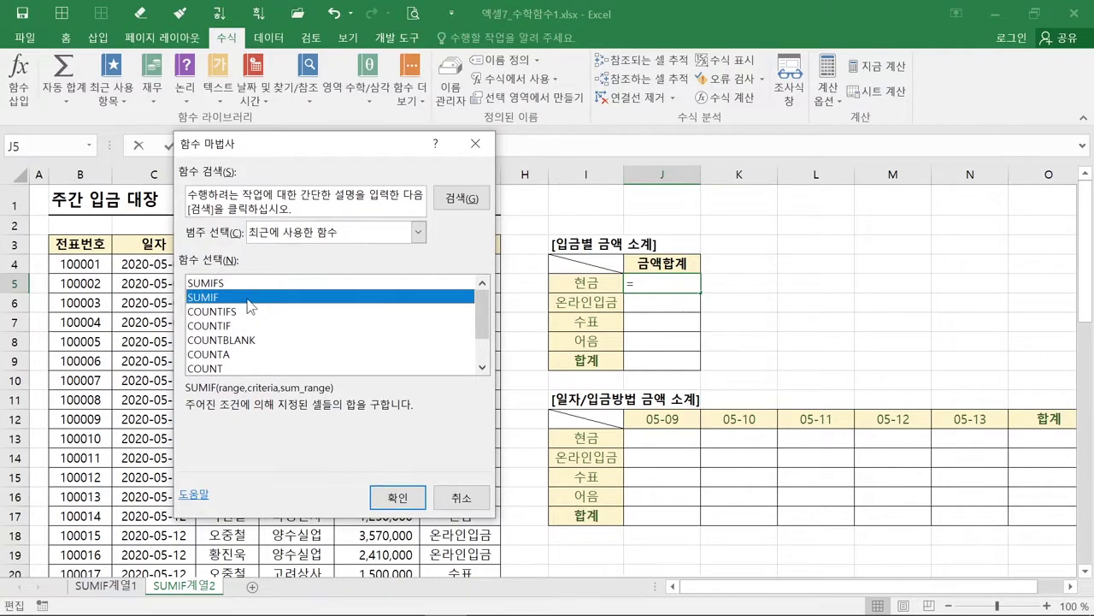
{"action": "left_click", "coordinate": [379, 507]}
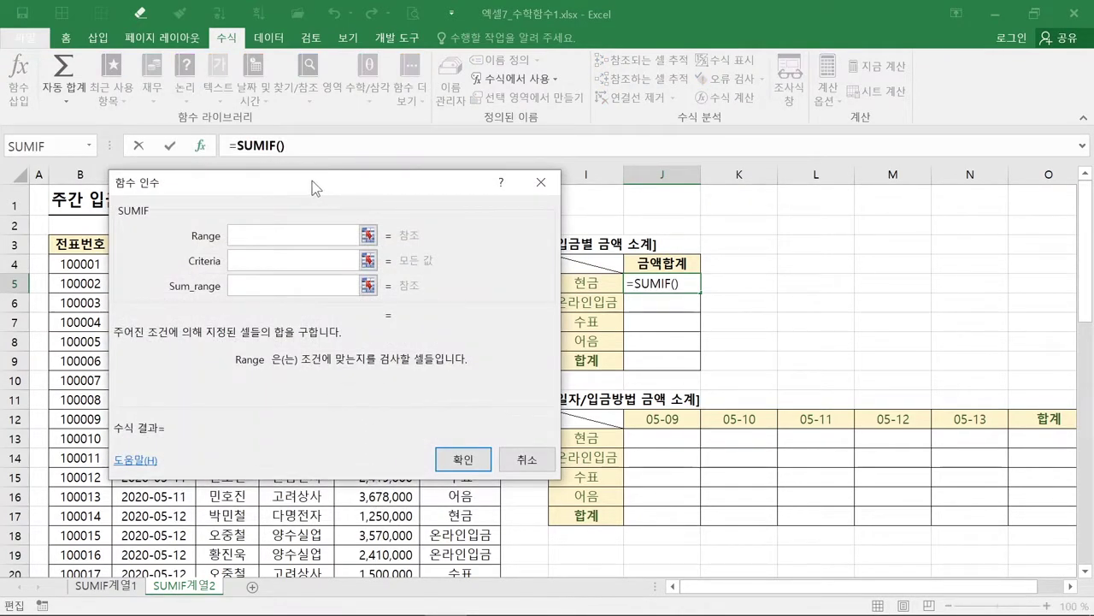
Set the Range argument of the SUMIF function in J5 to the defined name 입금방법.
{"action": "left_click_drag", "start_coordinate": [306, 186], "coordinate": [855, 301]}
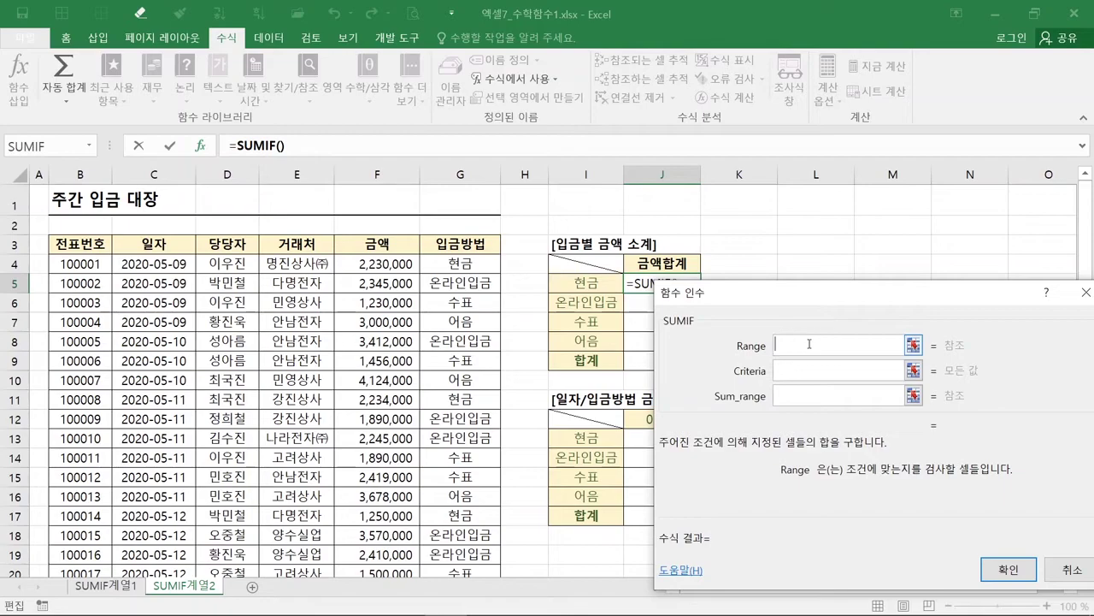
{"action": "left_click", "coordinate": [809, 344]}
{"action": "left_click", "coordinate": [809, 344]}
{"action": "mouse_move", "coordinate": [423, 252]}
{"action": "left_mouse_down"}
{"action": "mouse_move", "coordinate": [497, 508]}
{"action": "mouse_move", "coordinate": [498, 574]}
{"action": "left_mouse_up"}
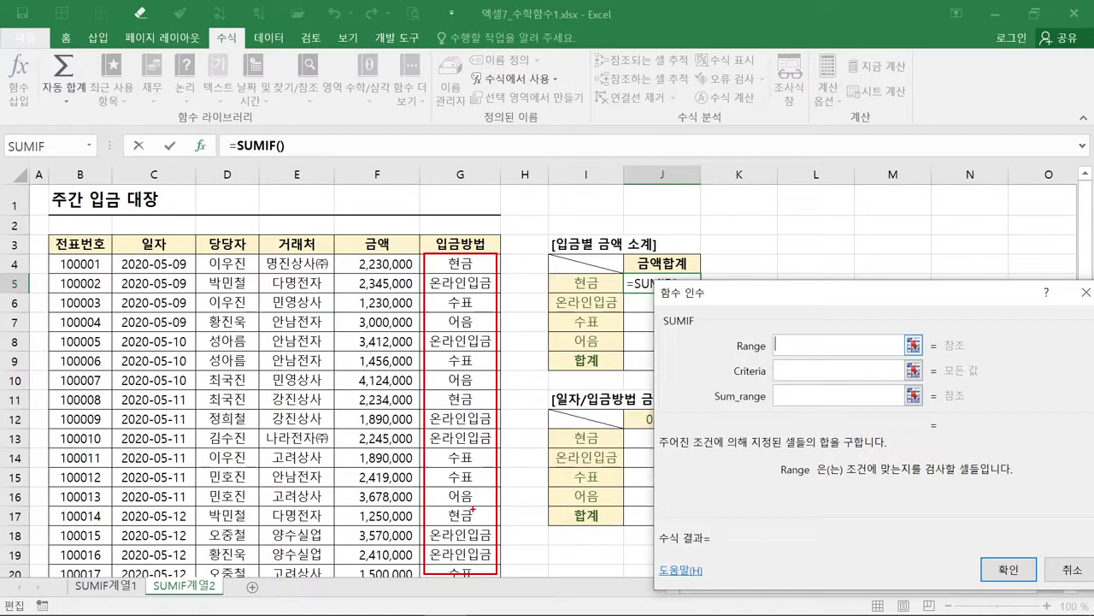
{"action": "key", "text": "Escape"}
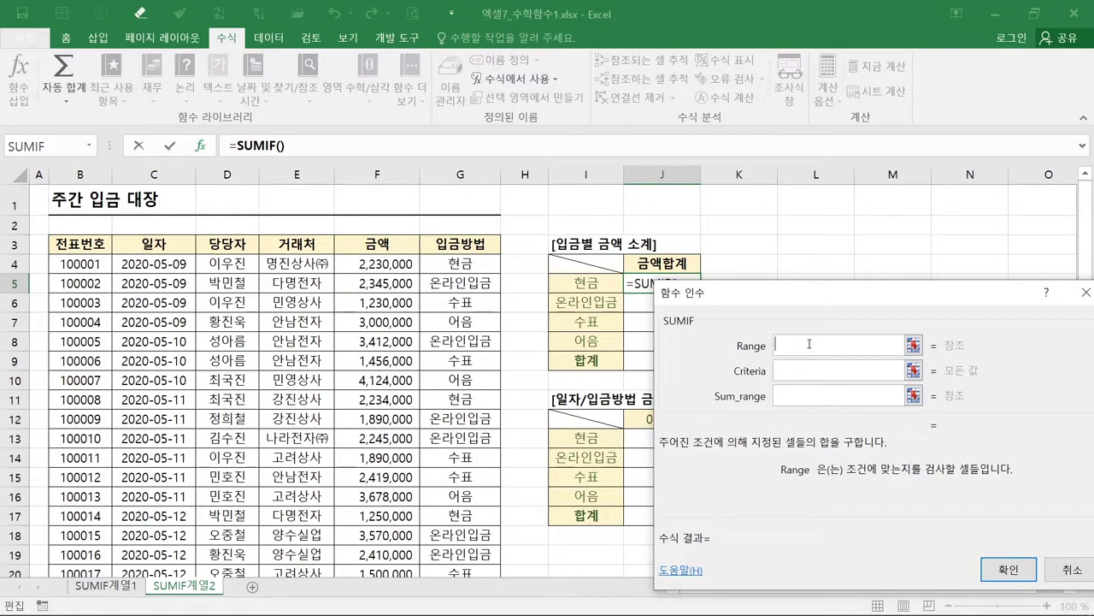
{"action": "key", "text": "F3"}
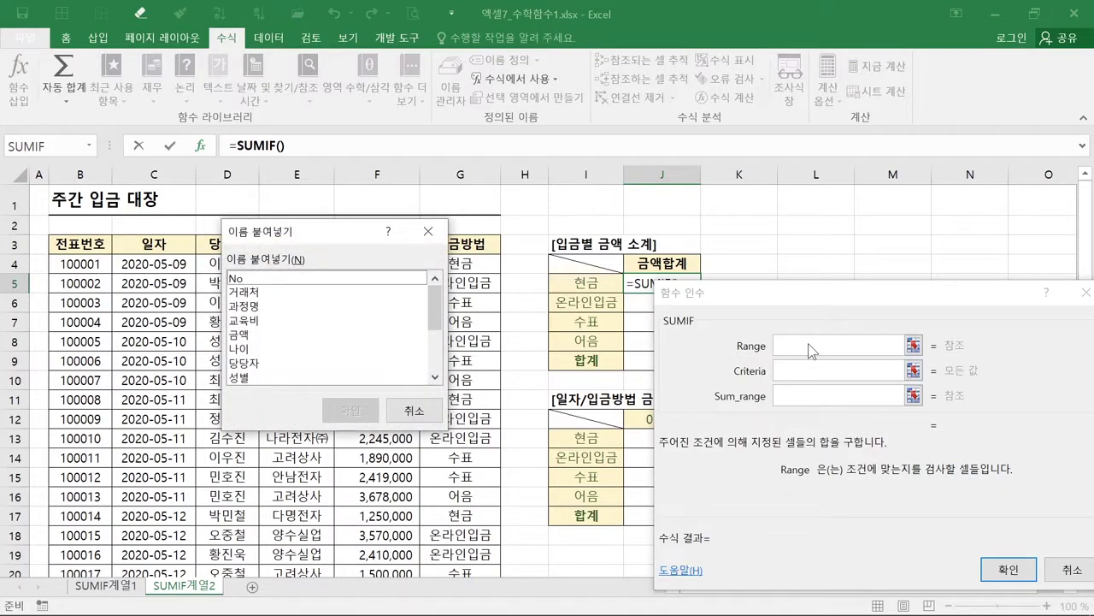
{"action": "left_click_drag", "start_coordinate": [430, 297], "coordinate": [436, 339]}
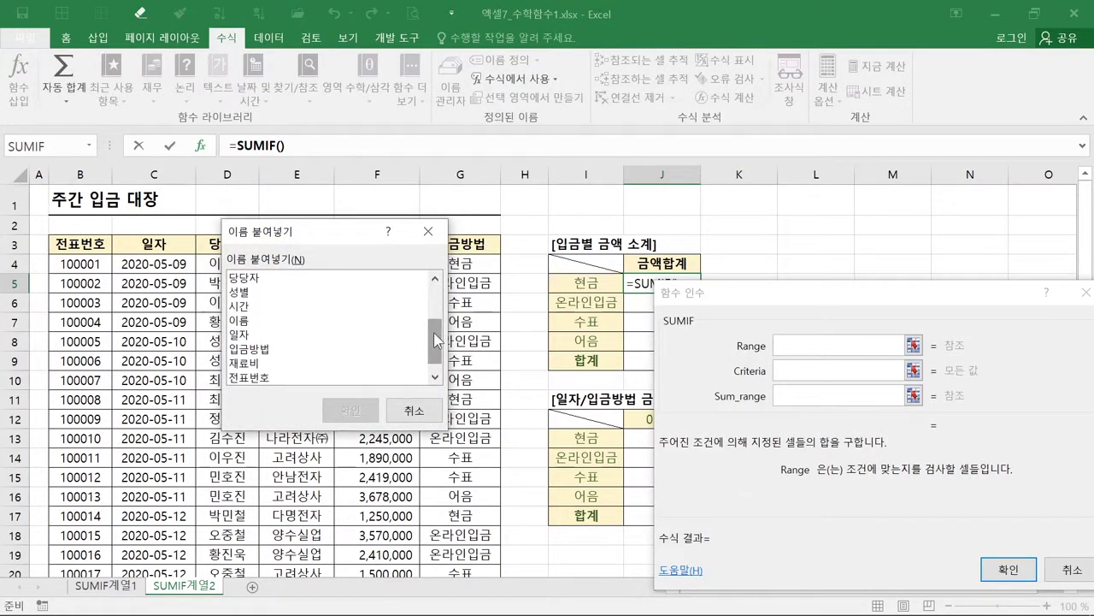
{"action": "left_click", "coordinate": [268, 352]}
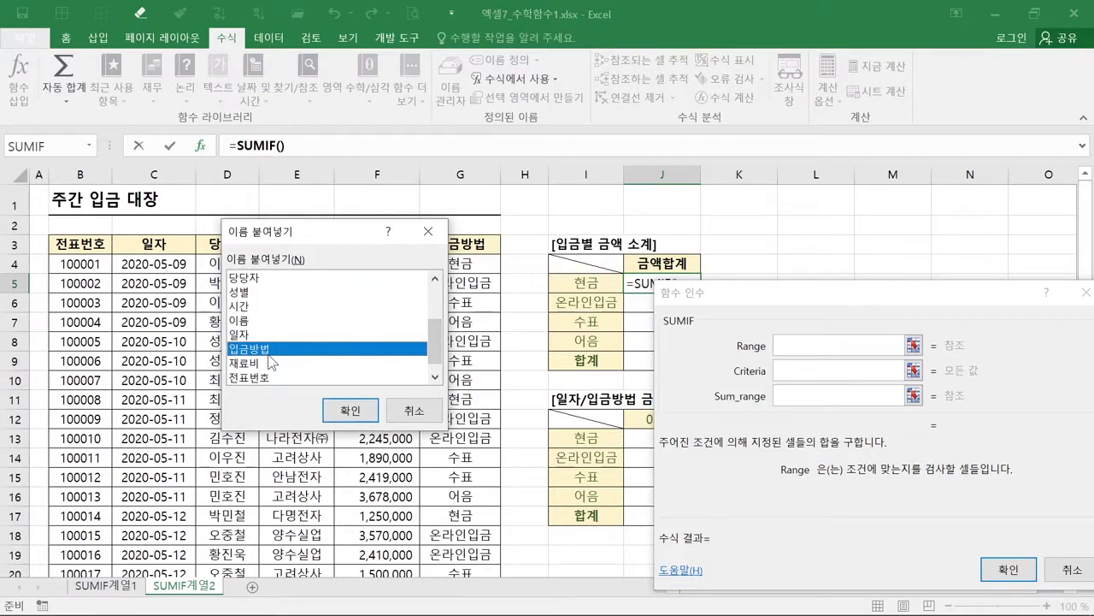
{"action": "left_click", "coordinate": [350, 410]}
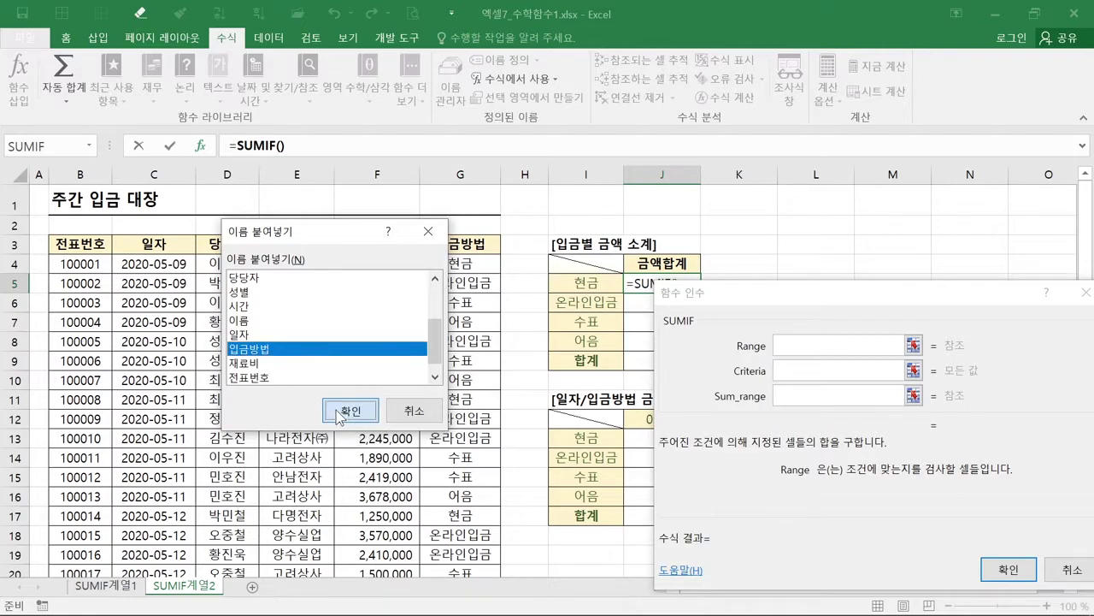
Set the Criteria argument of the SUMIF function to cell I5, the 현금 label.
{"action": "left_click", "coordinate": [813, 372]}
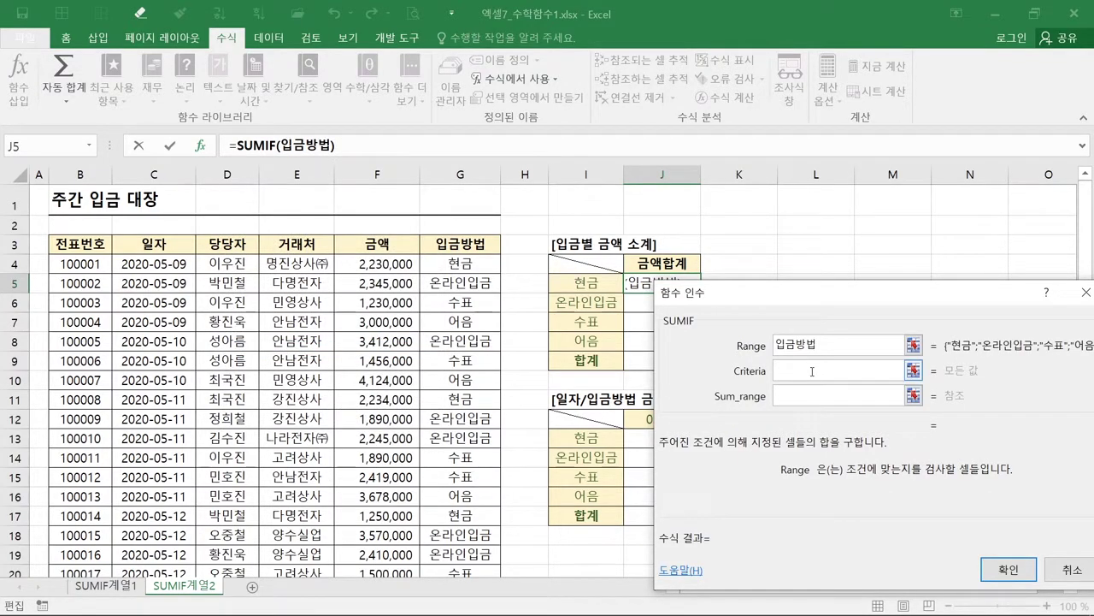
{"action": "left_click", "coordinate": [812, 371]}
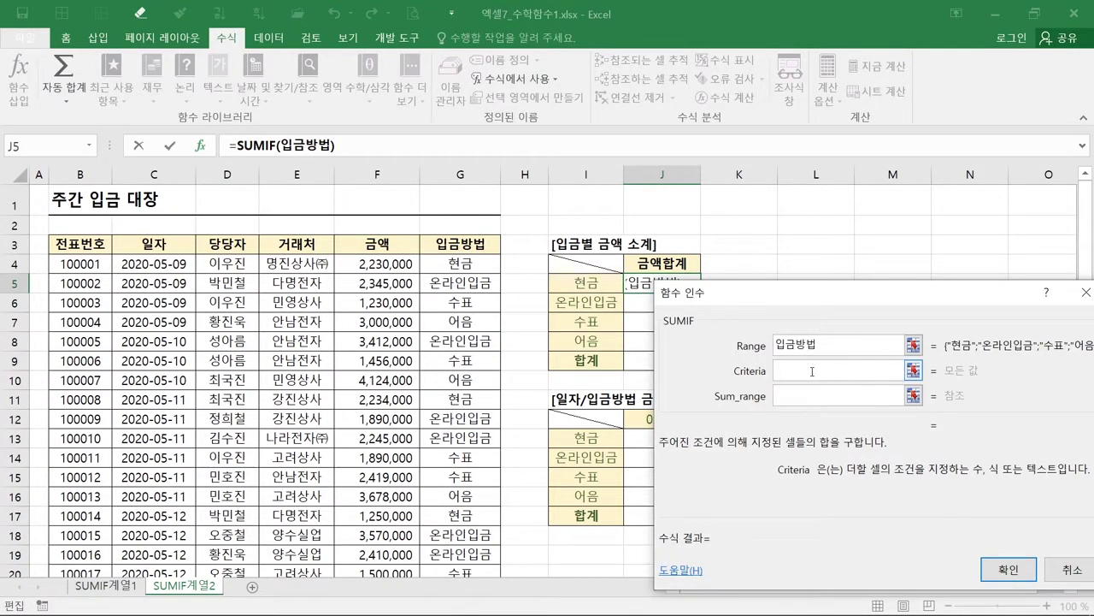
{"action": "left_click", "coordinate": [604, 289]}
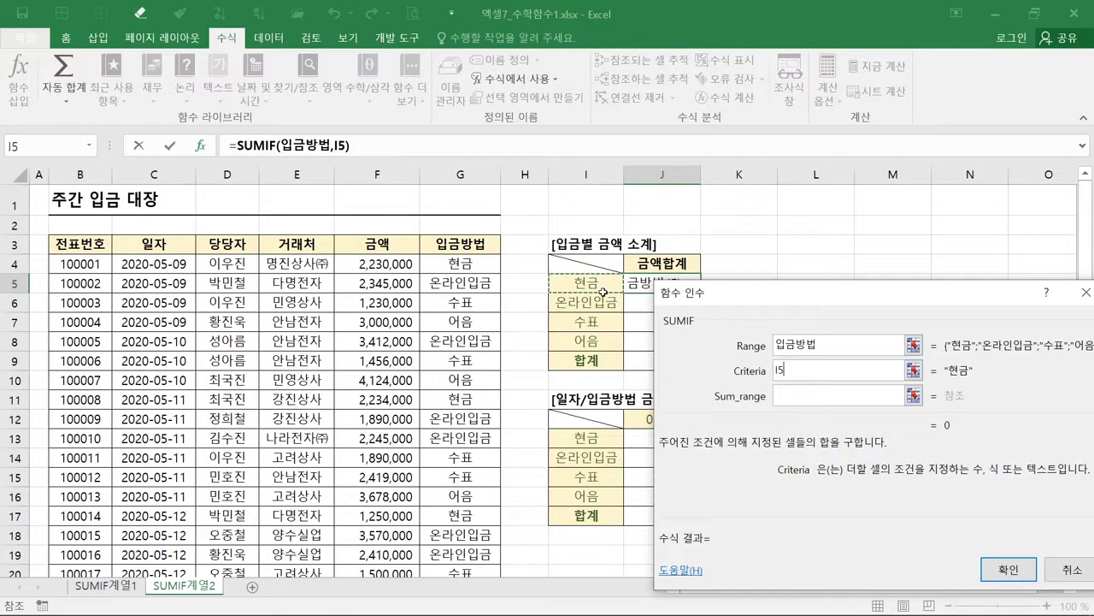
{"action": "left_click_drag", "start_coordinate": [724, 302], "coordinate": [706, 336]}
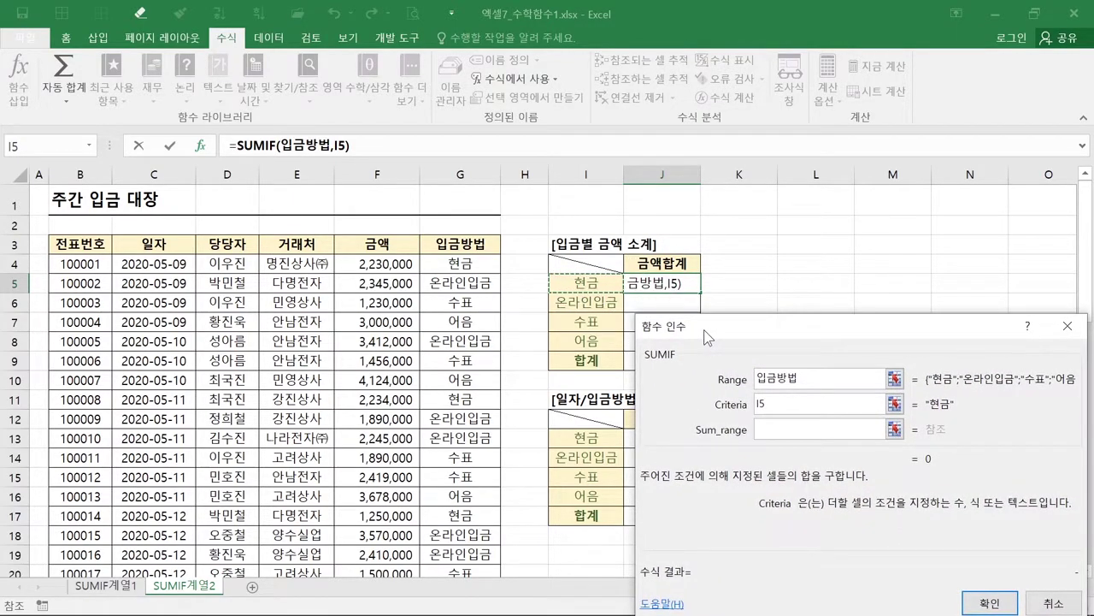
Set the Sum_range argument of the SUMIF function in J5 to the defined name 금액 and complete the formula.
{"action": "left_click", "coordinate": [781, 403]}
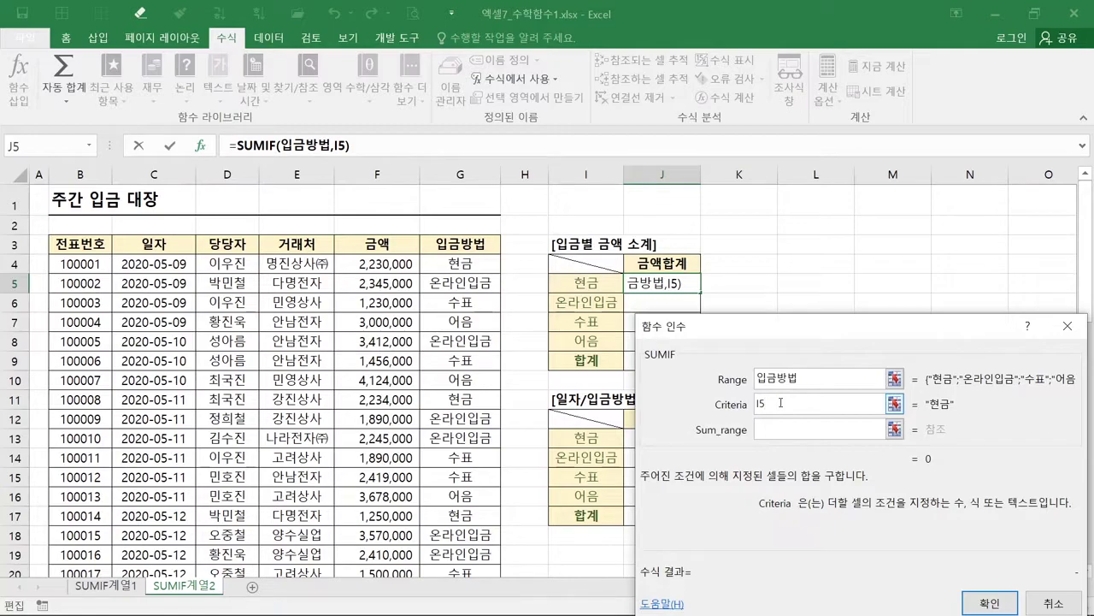
{"action": "left_click", "coordinate": [783, 426]}
{"action": "left_click", "coordinate": [783, 430]}
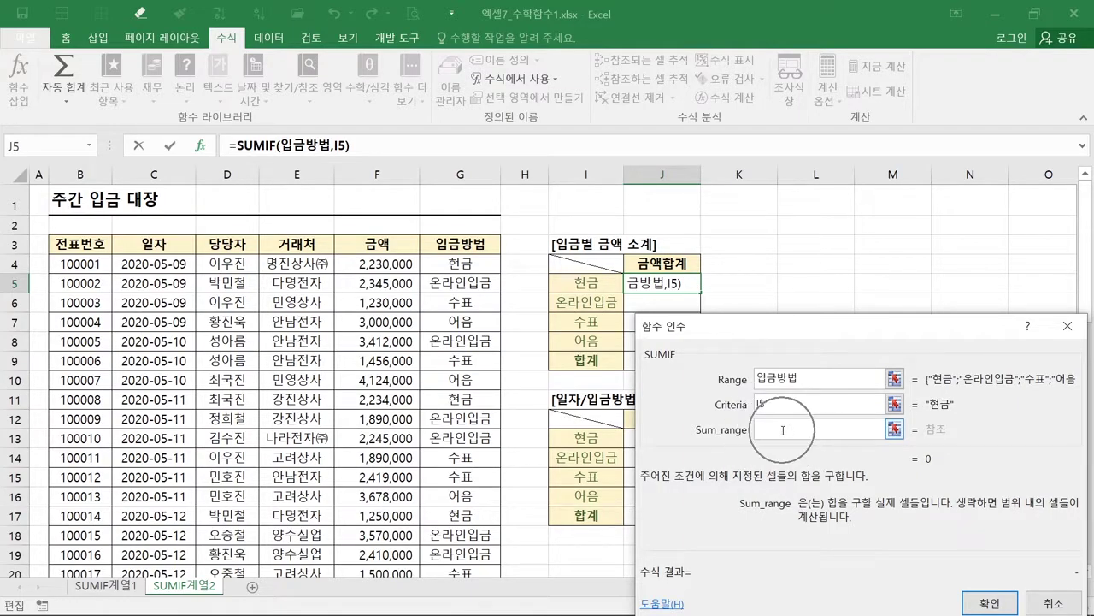
{"action": "left_click", "coordinate": [783, 430]}
{"action": "key", "text": "F3"}
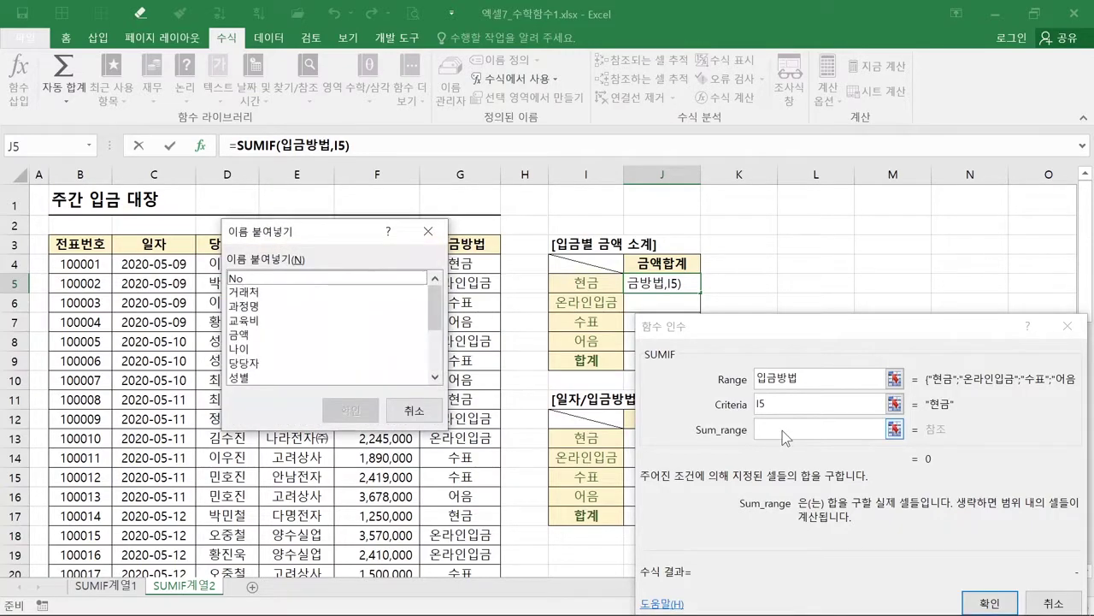
{"action": "left_click", "coordinate": [272, 336]}
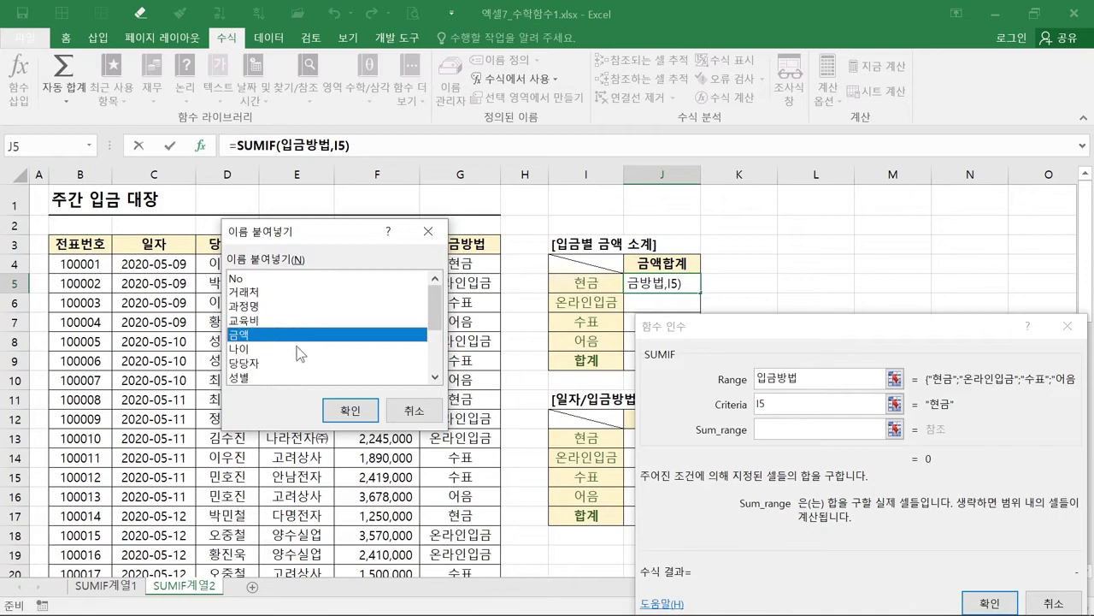
{"action": "left_click", "coordinate": [332, 412]}
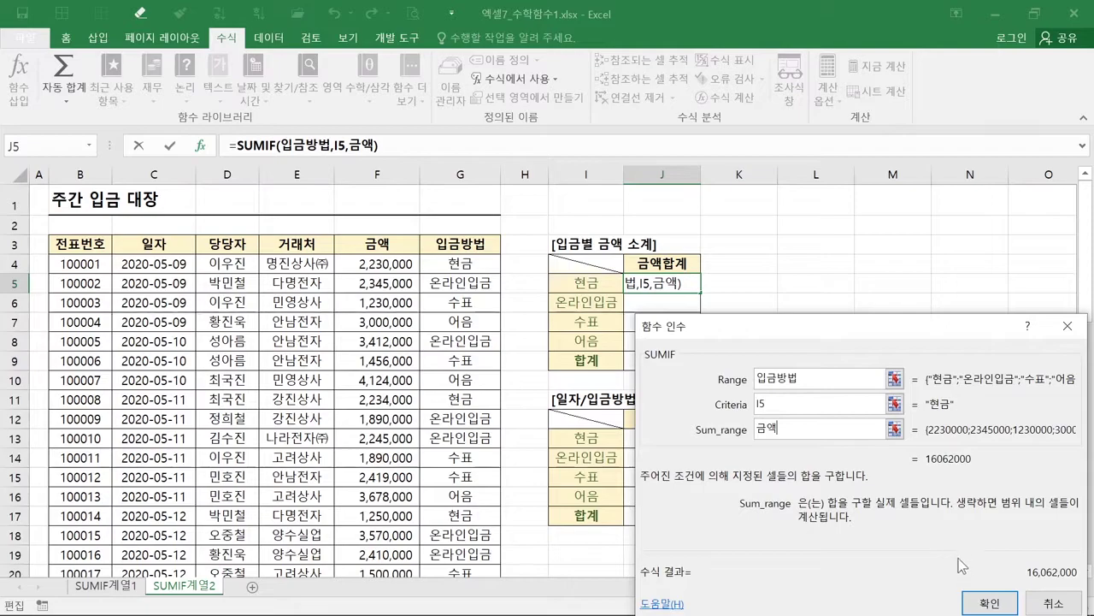
{"action": "left_click", "coordinate": [973, 603]}
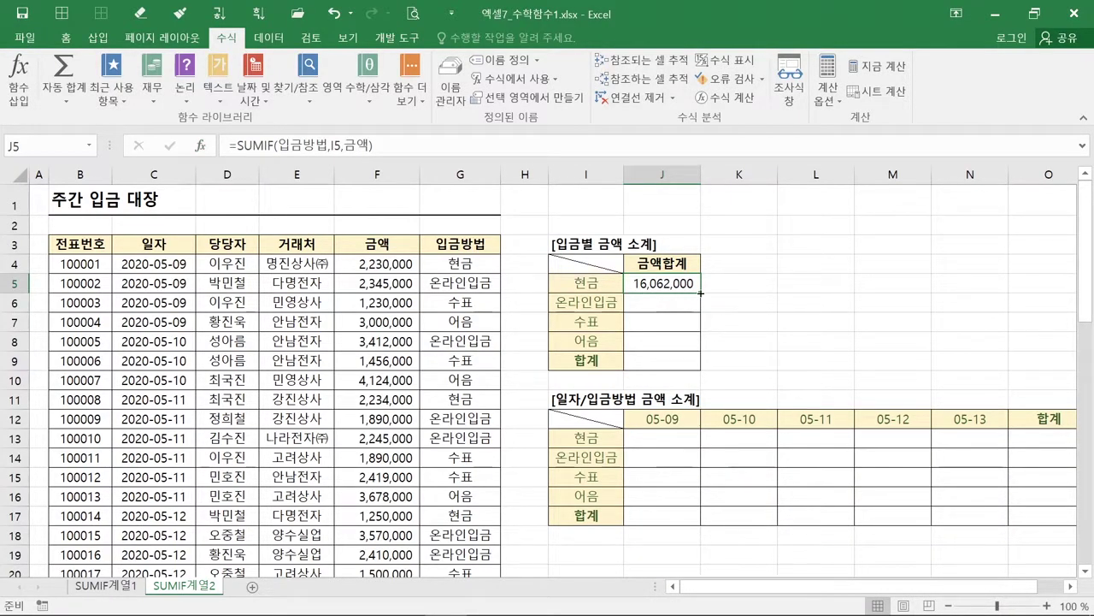
Fill the SUMIF formula from J5 down to J8 and check the range, criteria and sum_range arguments of the copy in J8.
{"action": "left_click_drag", "start_coordinate": [700, 293], "coordinate": [703, 351]}
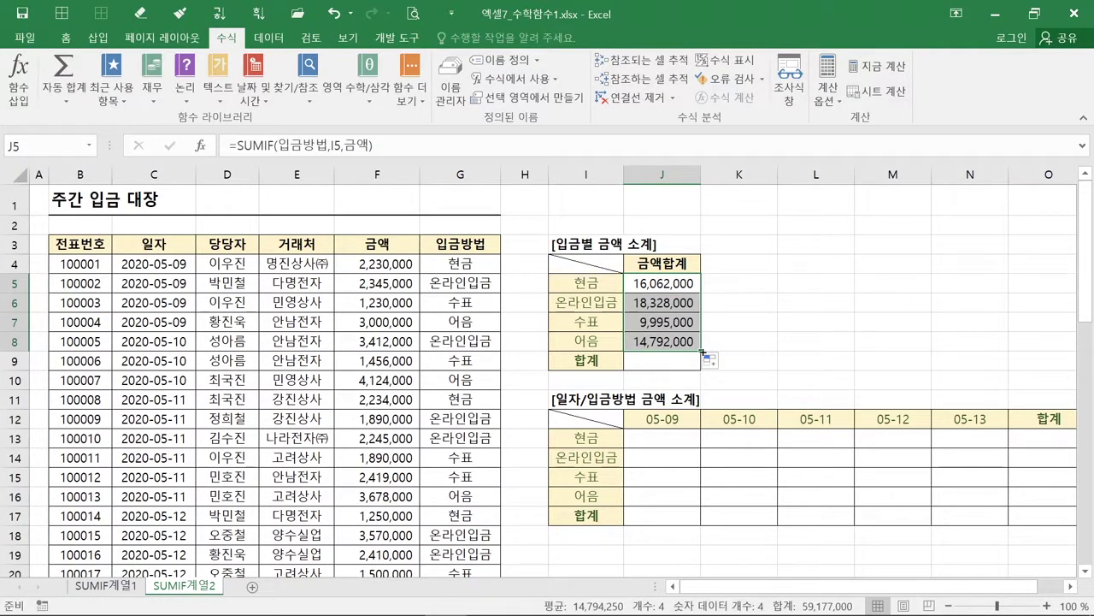
{"action": "left_click", "coordinate": [667, 342]}
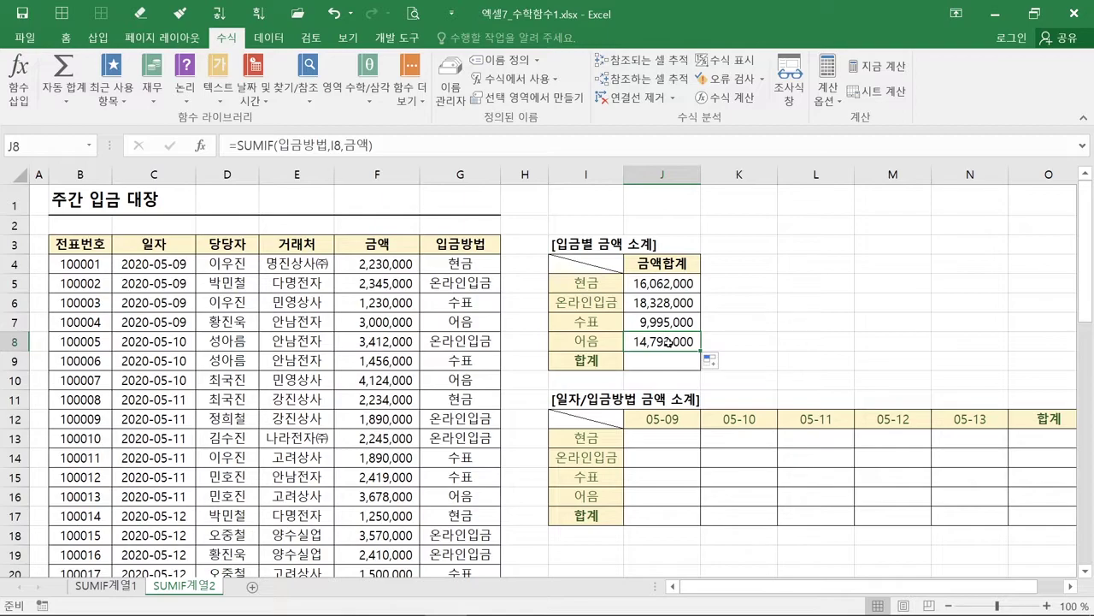
{"action": "double_click", "coordinate": [667, 342]}
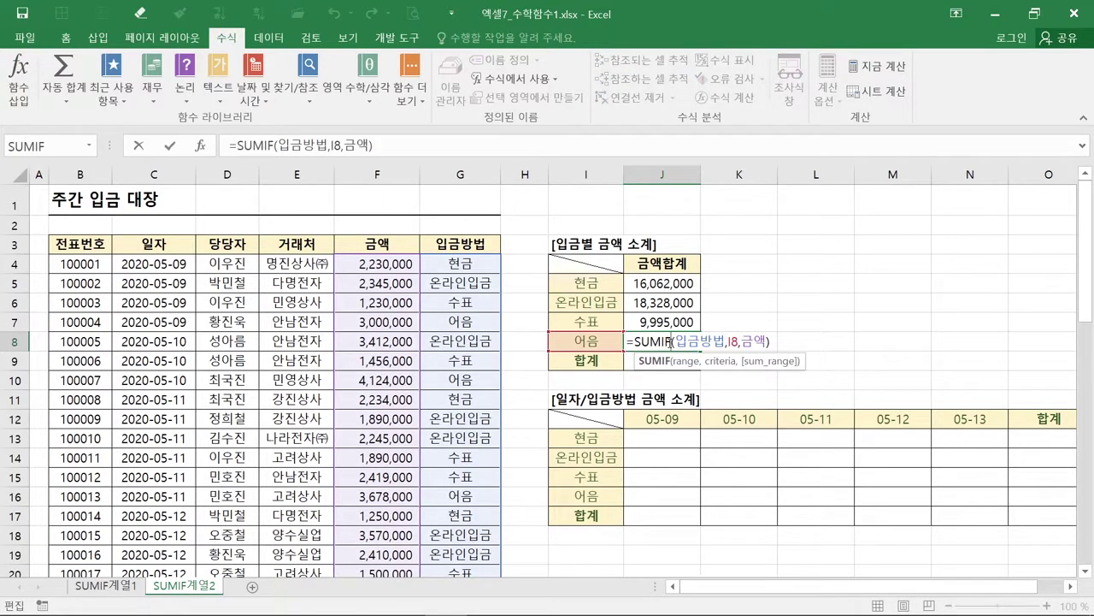
{"action": "left_click", "coordinate": [685, 361]}
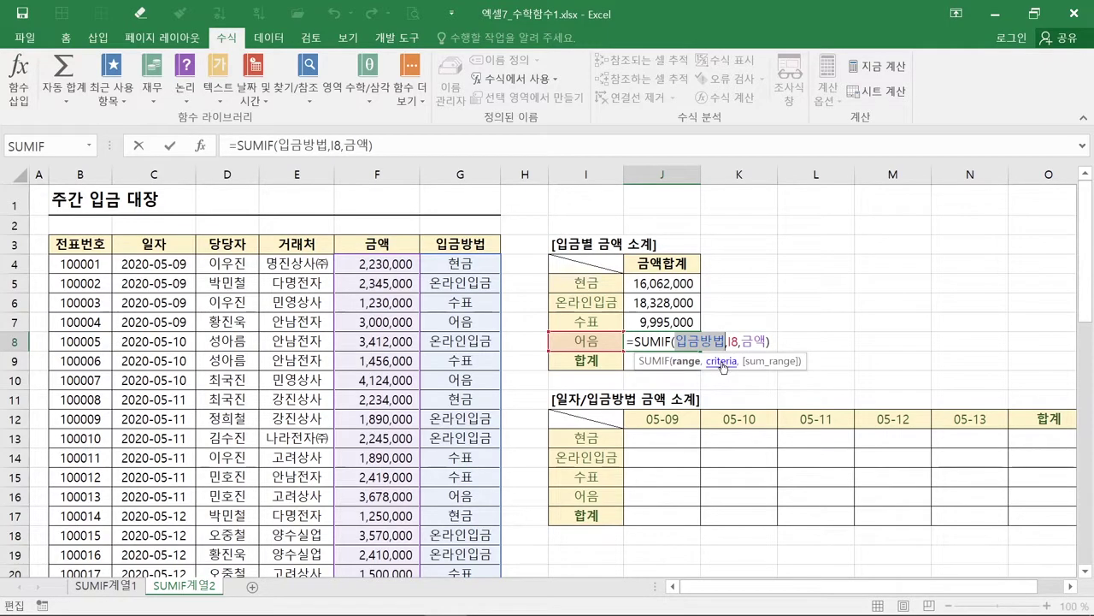
{"action": "left_click", "coordinate": [723, 364]}
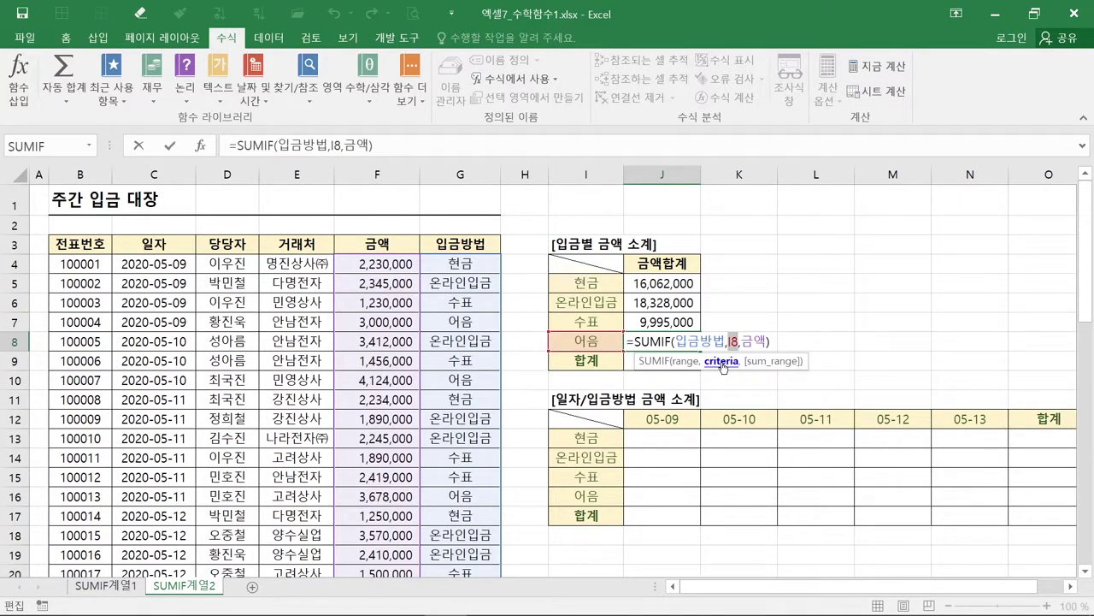
{"action": "left_click", "coordinate": [777, 364]}
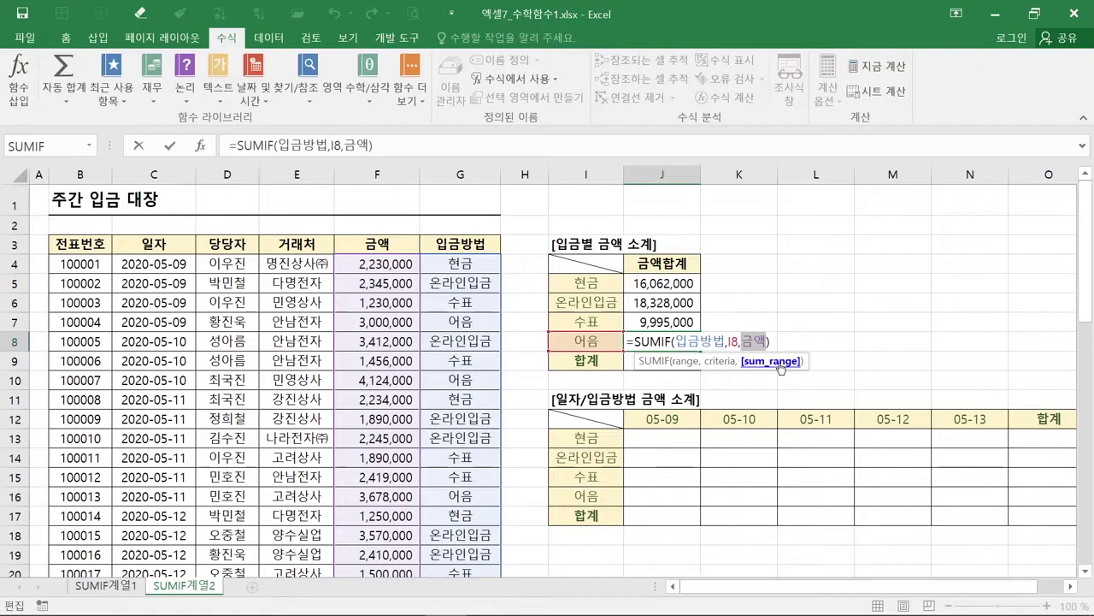
{"action": "key", "text": "ctrl+Return"}
Add an AutoSum of J5:J8 in cell J9, the 합계 row of the 입금별 금액 소계 table.
{"action": "left_click", "coordinate": [663, 368]}
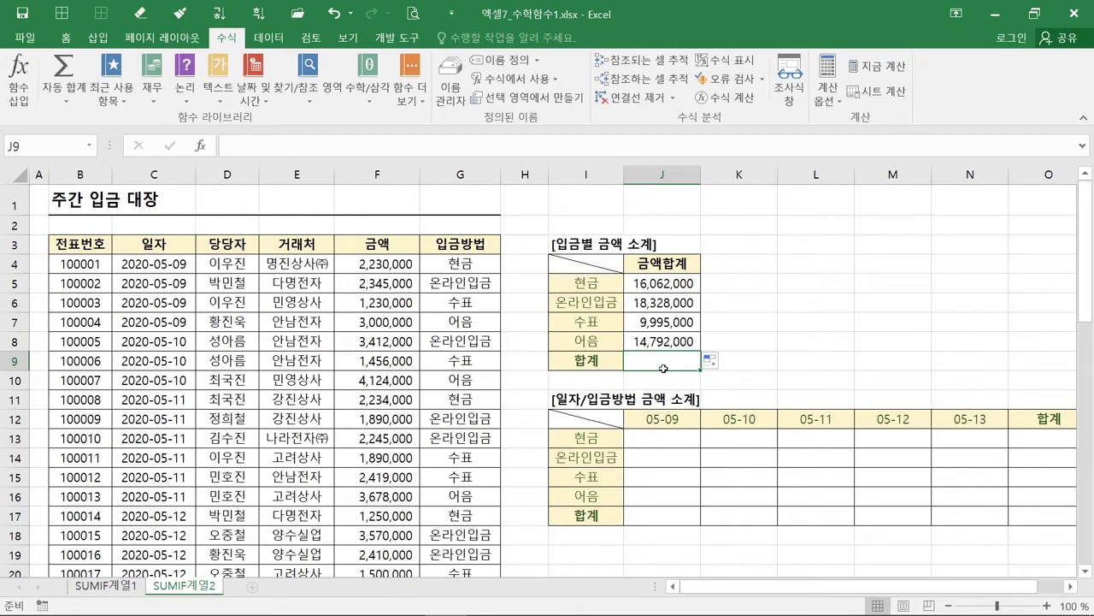
{"action": "left_click", "coordinate": [74, 96]}
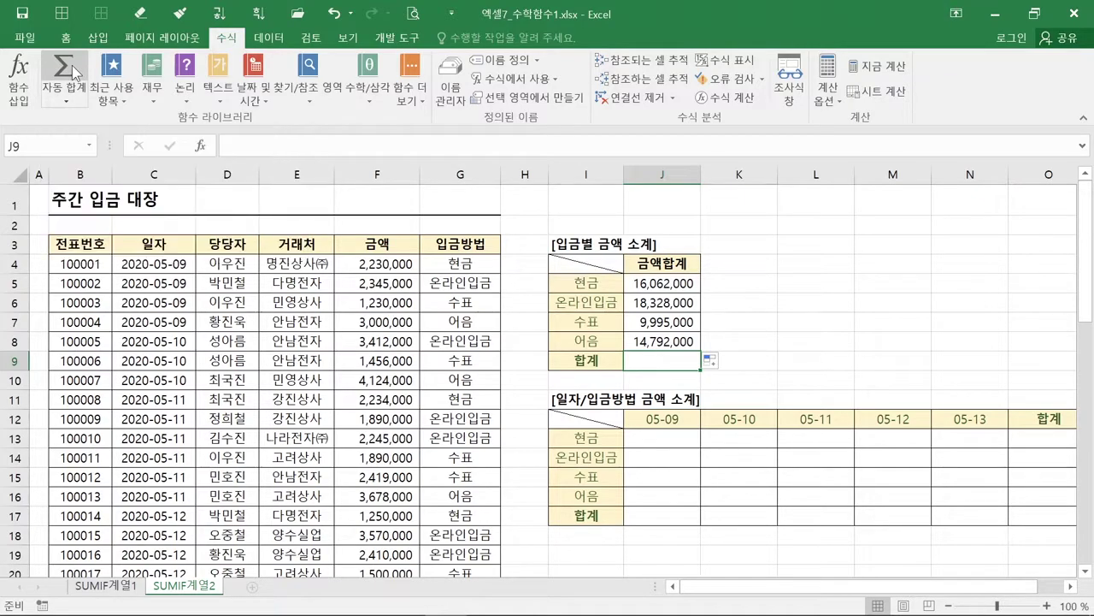
{"action": "key", "text": "ctrl"}
{"action": "key", "text": "ctrl"}
{"action": "key", "text": "ctrl"}
{"action": "key", "text": "ctrl"}
{"action": "left_click", "coordinate": [64, 68]}
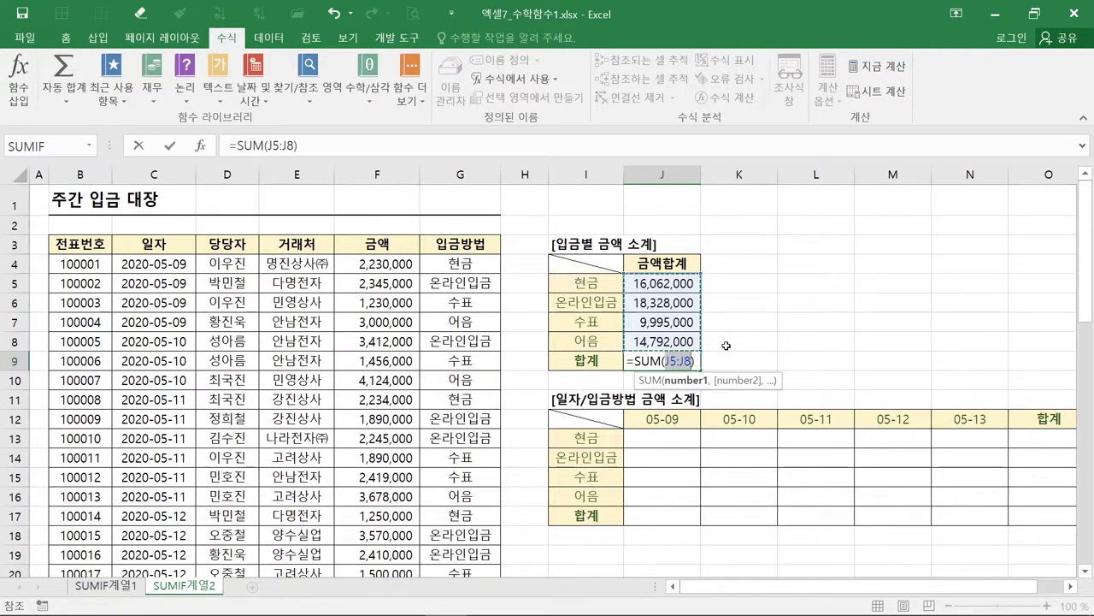
{"action": "key", "text": "Return"}
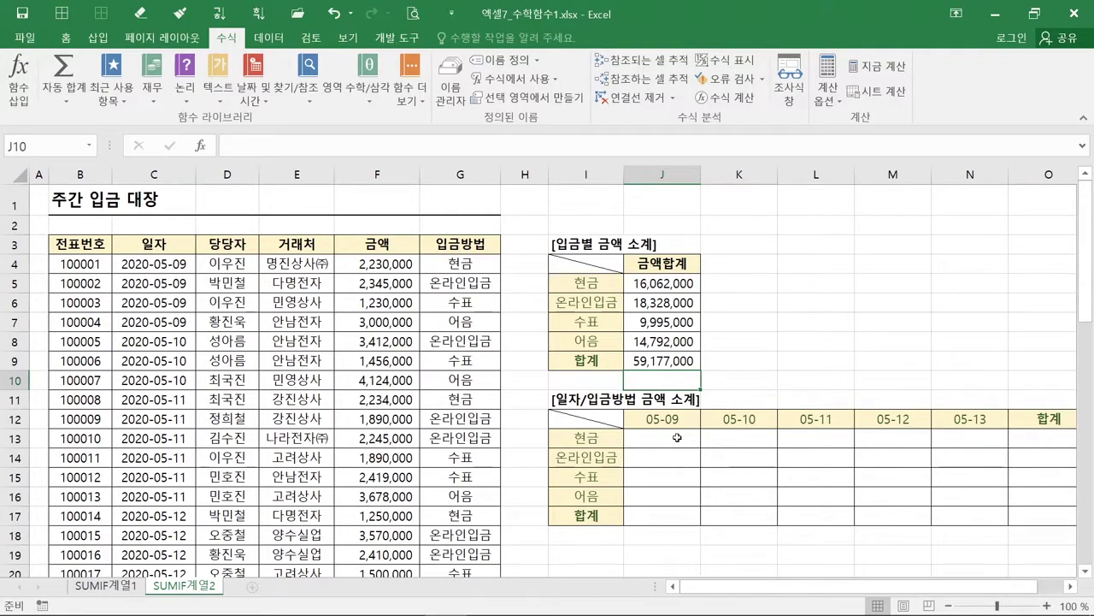
Insert the SUMIFS function in cell J13 of the 일자/입금방법 금액 소계 table, choosing it from the recently used functions (최근에 사용한 함수).
{"action": "scroll", "coordinate": [677, 438], "scroll_direction": "down", "scroll_amount": 1}
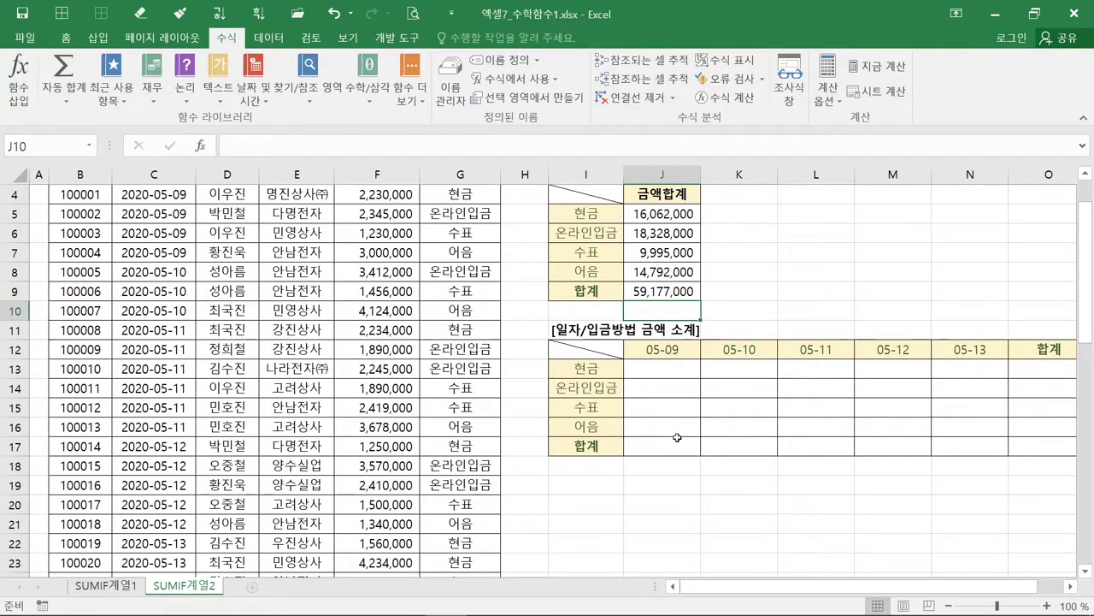
{"action": "left_click", "coordinate": [673, 369]}
{"action": "left_click", "coordinate": [673, 368]}
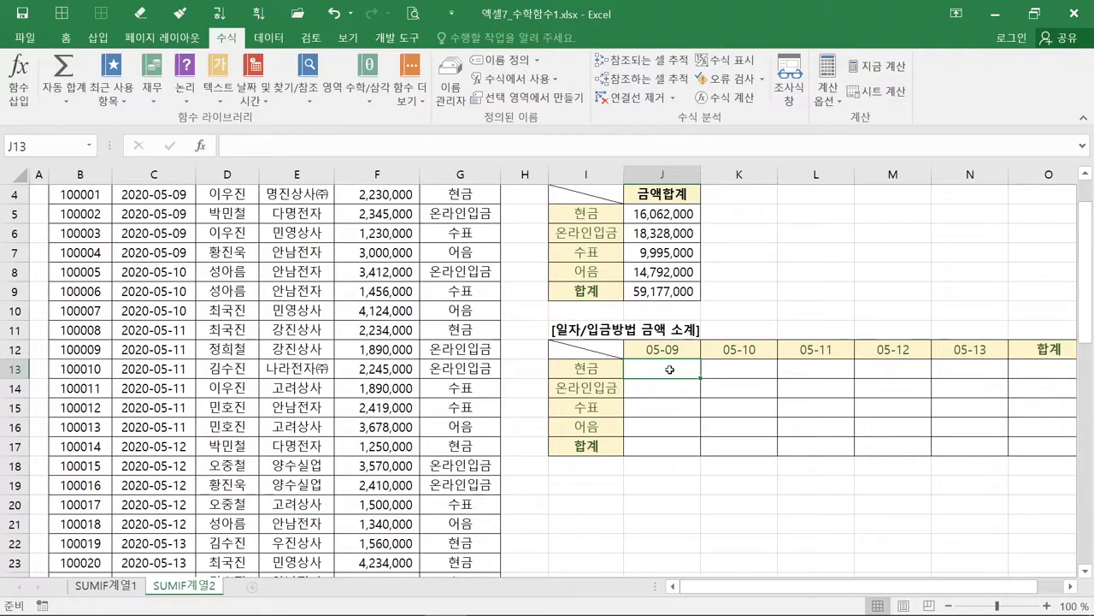
{"action": "left_click", "coordinate": [205, 146]}
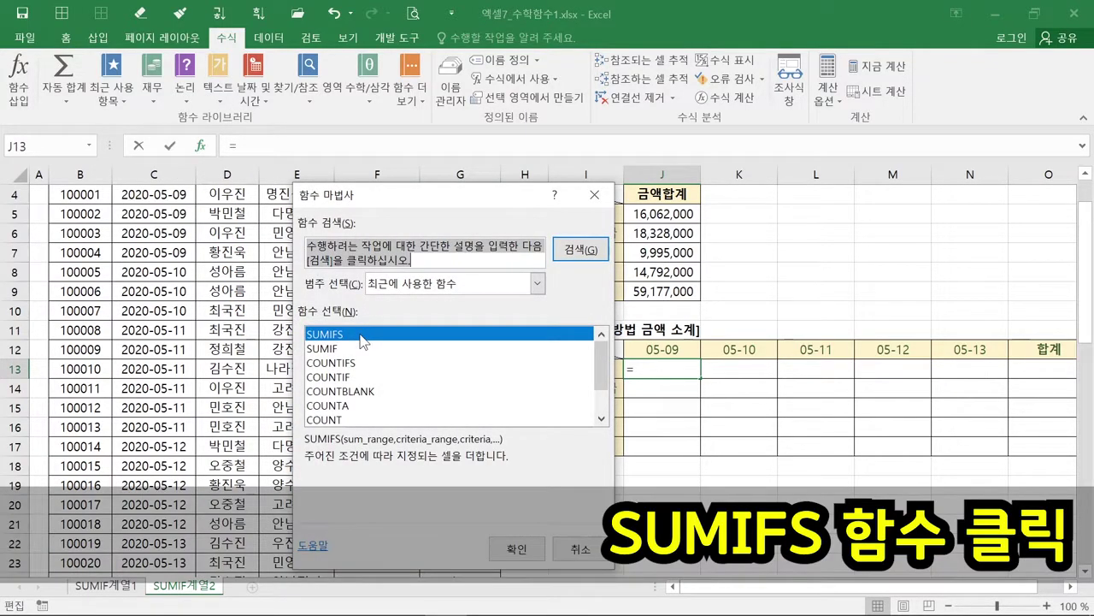
{"action": "key", "text": "ctrl"}
{"action": "key", "text": "ctrl"}
{"action": "key", "text": "ctrl"}
{"action": "key", "text": "ctrl"}
{"action": "key", "text": "ctrl"}
{"action": "key", "text": "ctrl"}
{"action": "key", "text": "ctrl"}
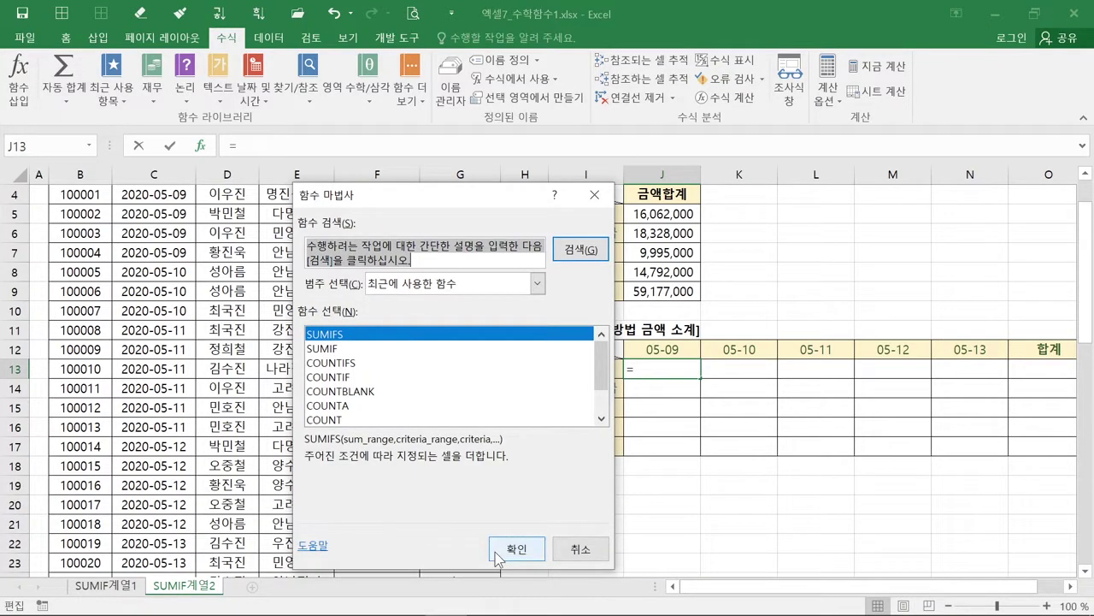
{"action": "left_click", "coordinate": [499, 556]}
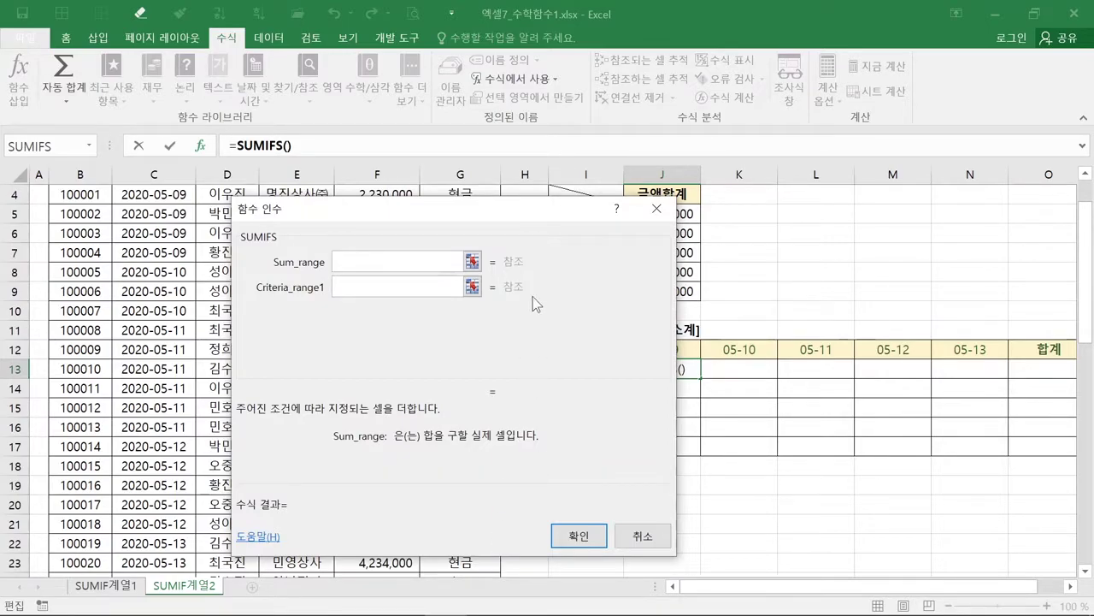
Move the function arguments dialog off the summary tables and set Sum_range of SUMIFS to the defined name 금액.
{"action": "left_click_drag", "start_coordinate": [535, 214], "coordinate": [399, 214]}
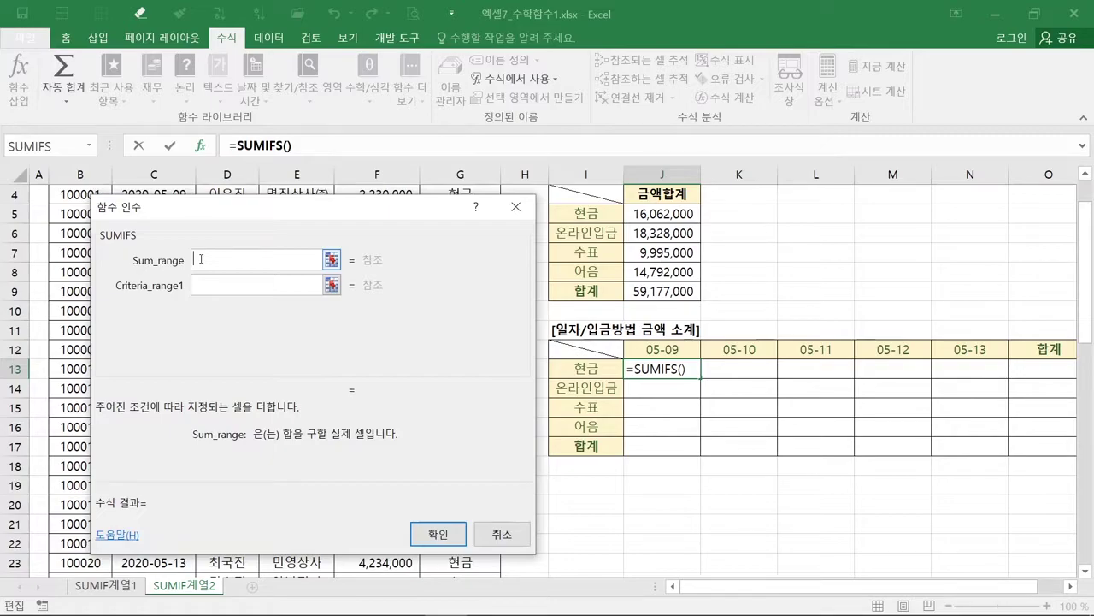
{"action": "key", "text": "F3"}
{"action": "left_click", "coordinate": [374, 388]}
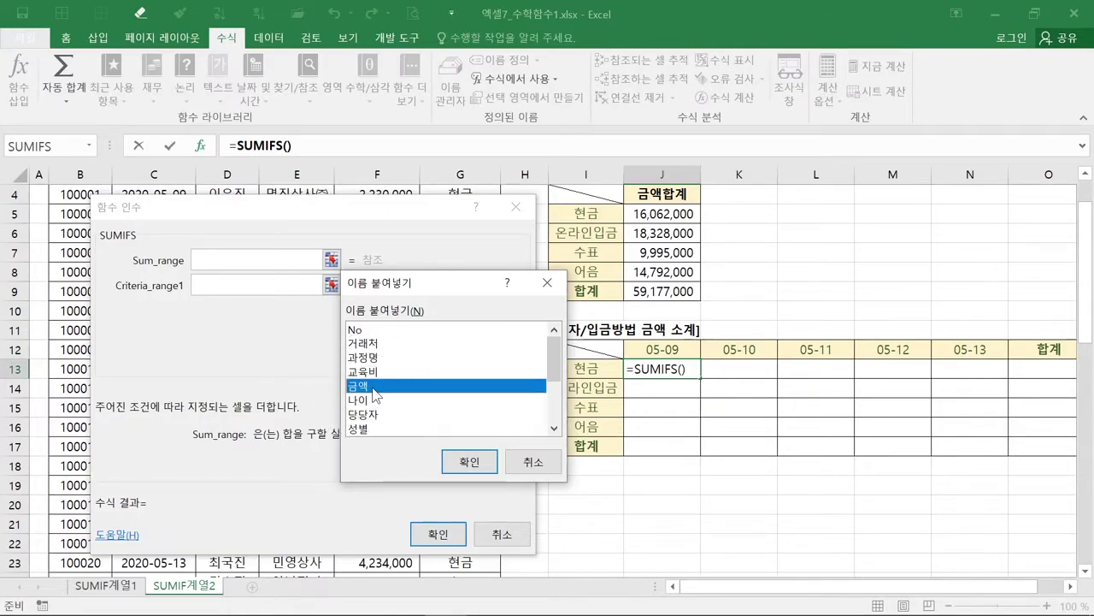
{"action": "left_click", "coordinate": [456, 466]}
{"action": "left_click", "coordinate": [458, 473]}
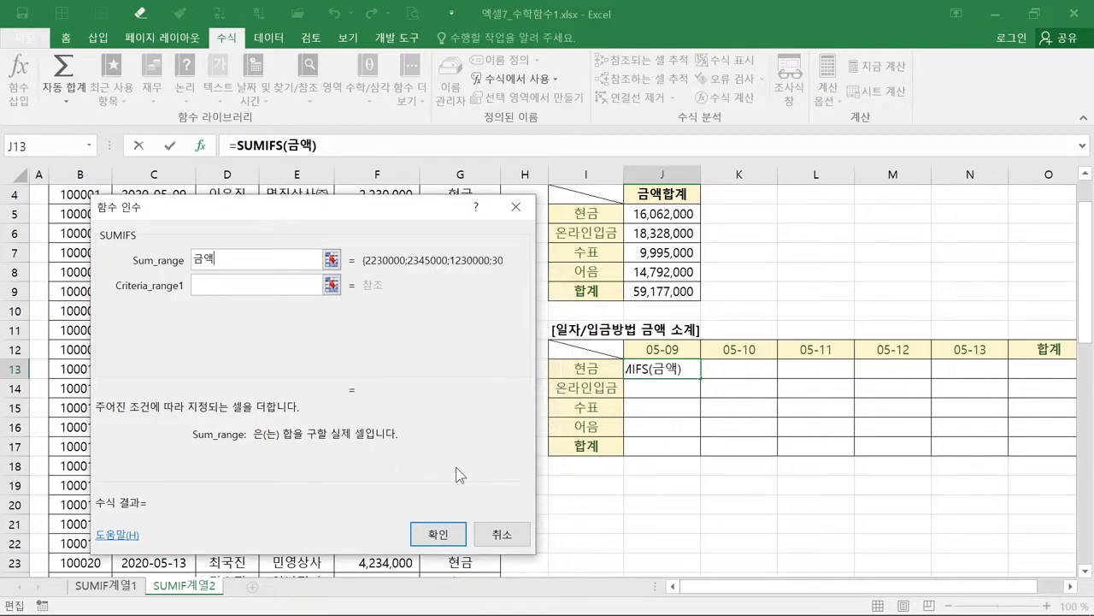
Set the Criteria_range1 argument of the SUMIFS function in J13 to the defined name 일자.
{"action": "left_click", "coordinate": [202, 287]}
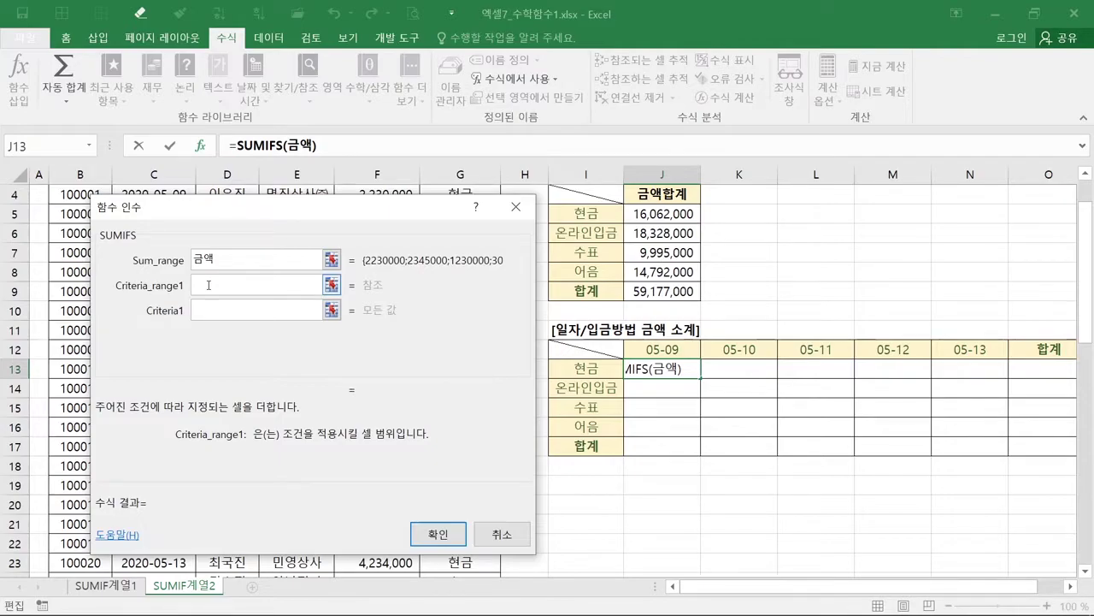
{"action": "key", "text": "F3"}
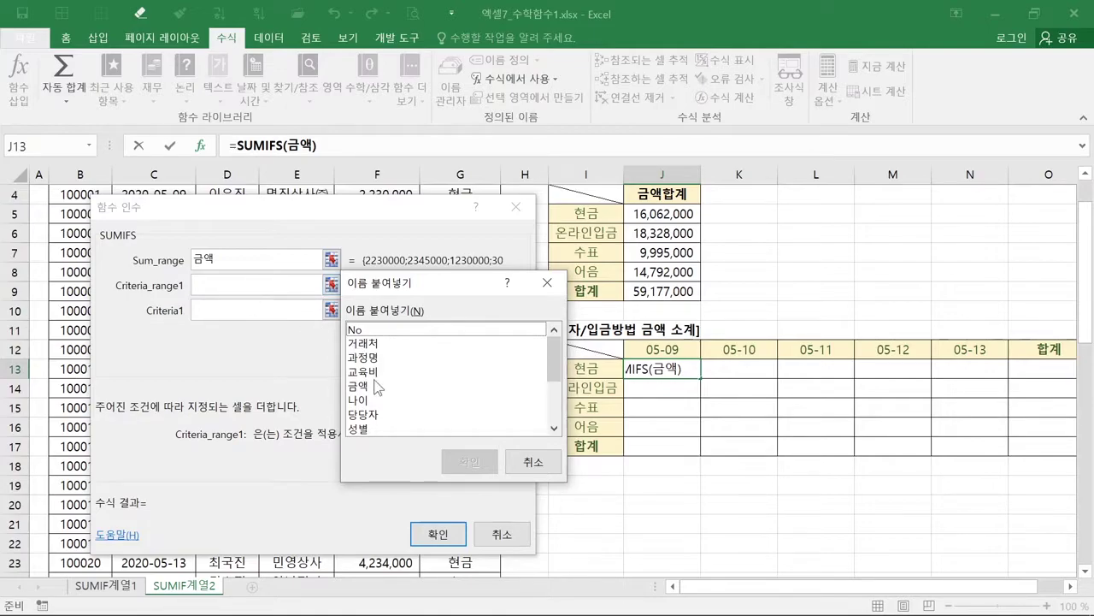
{"action": "scroll", "coordinate": [376, 408], "scroll_direction": "down", "scroll_amount": 1}
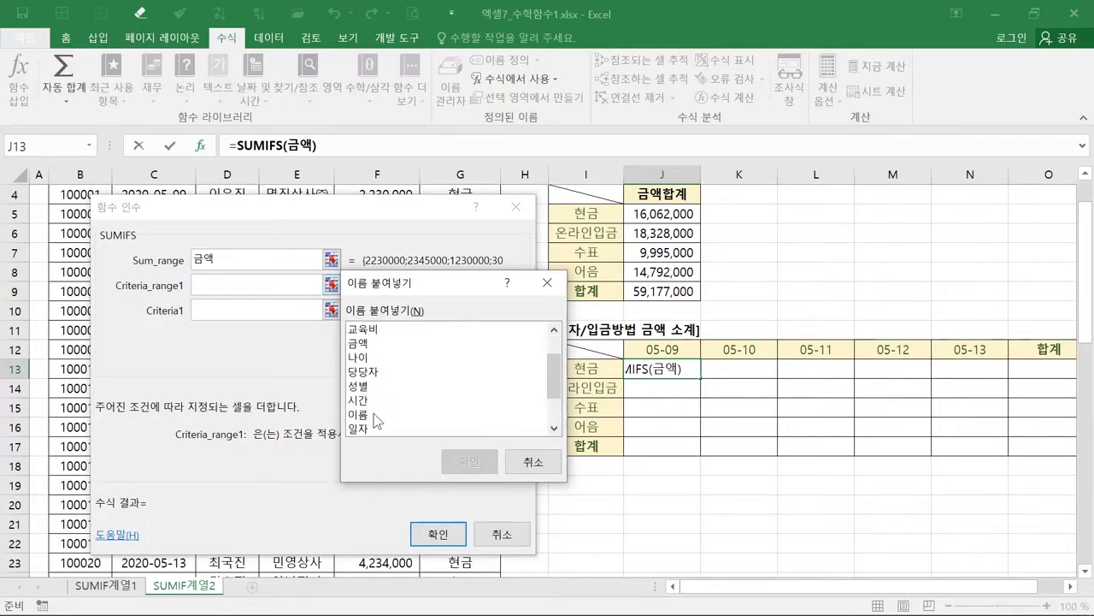
{"action": "left_click", "coordinate": [359, 428]}
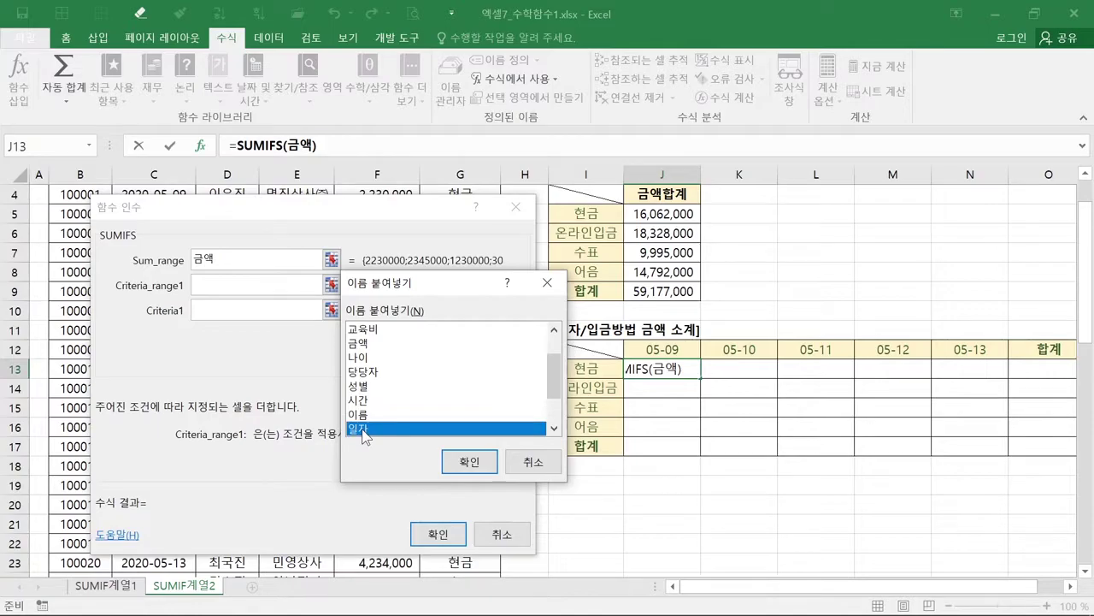
{"action": "key", "text": "ctrl"}
{"action": "key", "text": "ctrl"}
{"action": "key", "text": "ctrl"}
{"action": "key", "text": "ctrl"}
{"action": "key", "text": "ctrl"}
{"action": "left_click", "coordinate": [470, 461]}
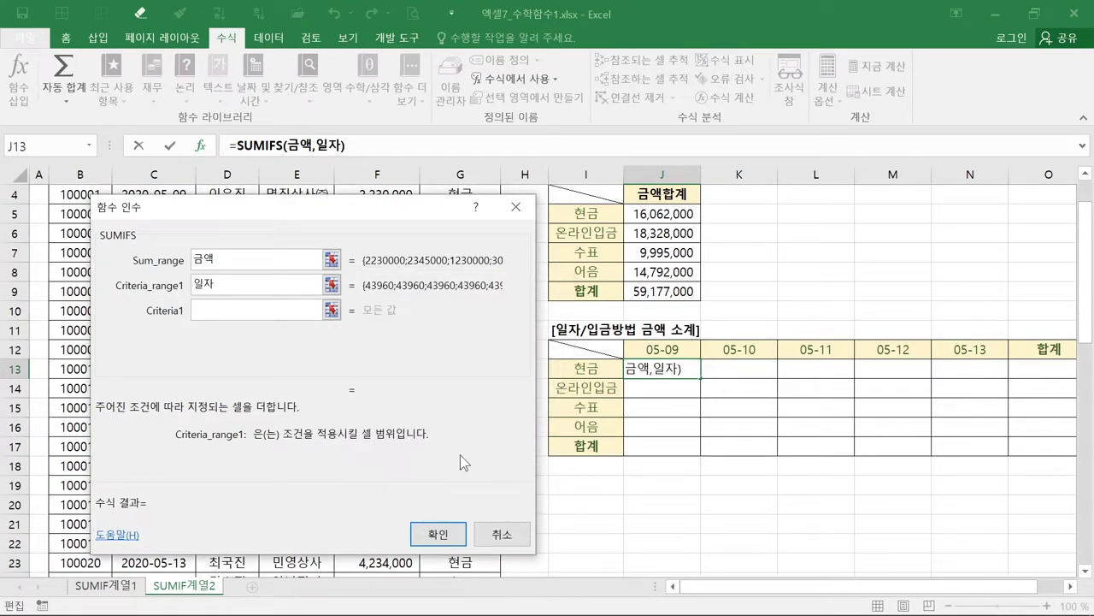
Set the Criteria1 argument of the SUMIFS function to cell J12, the 05-09 date heading.
{"action": "left_click", "coordinate": [220, 311]}
{"action": "key", "text": "ctrl"}
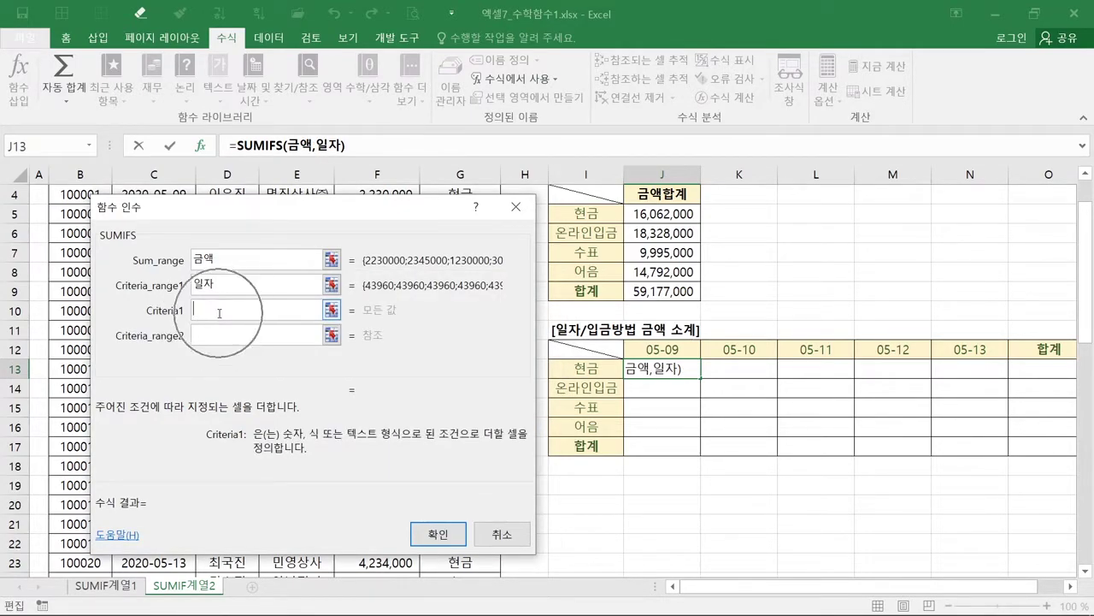
{"action": "left_click", "coordinate": [670, 351]}
{"action": "key", "text": "ctrl"}
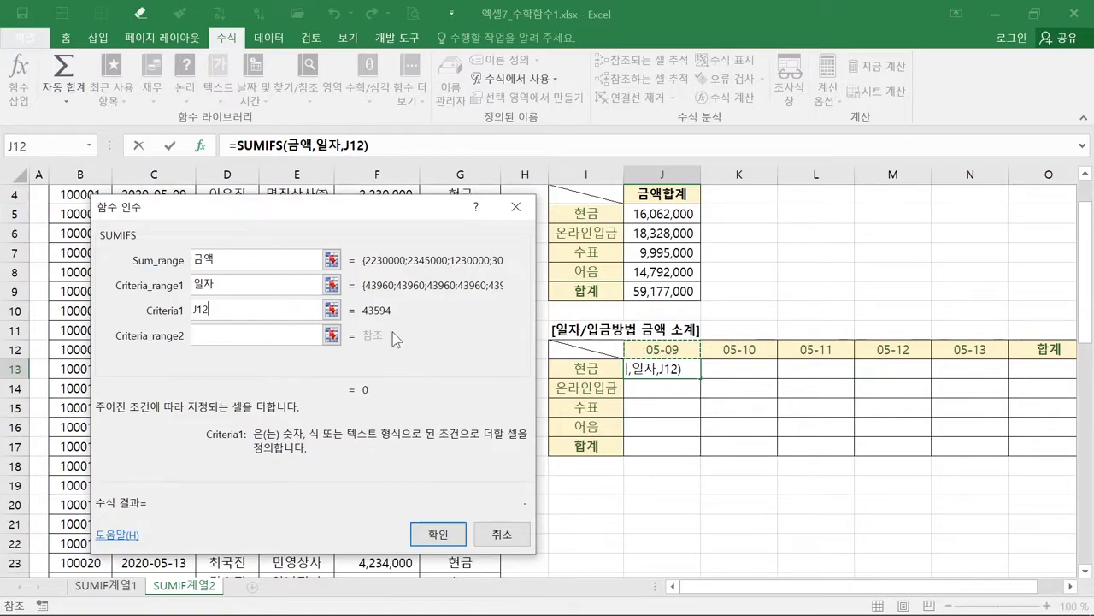
Set the Criteria_range2 argument of the SUMIFS function in J13 to the defined name 입금방법.
{"action": "left_click", "coordinate": [222, 333]}
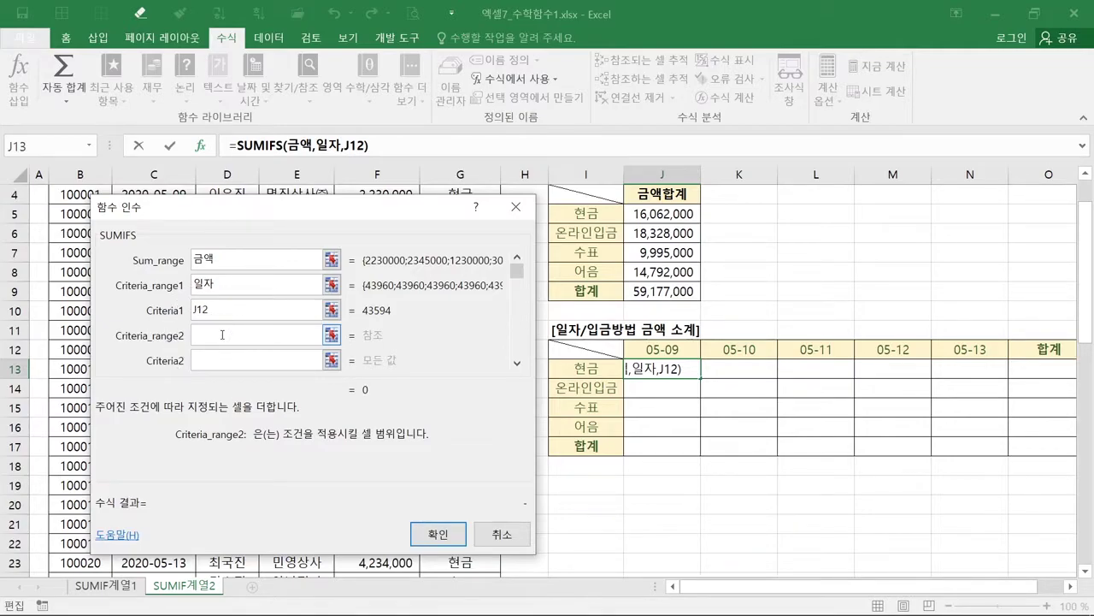
{"action": "key", "text": "F3"}
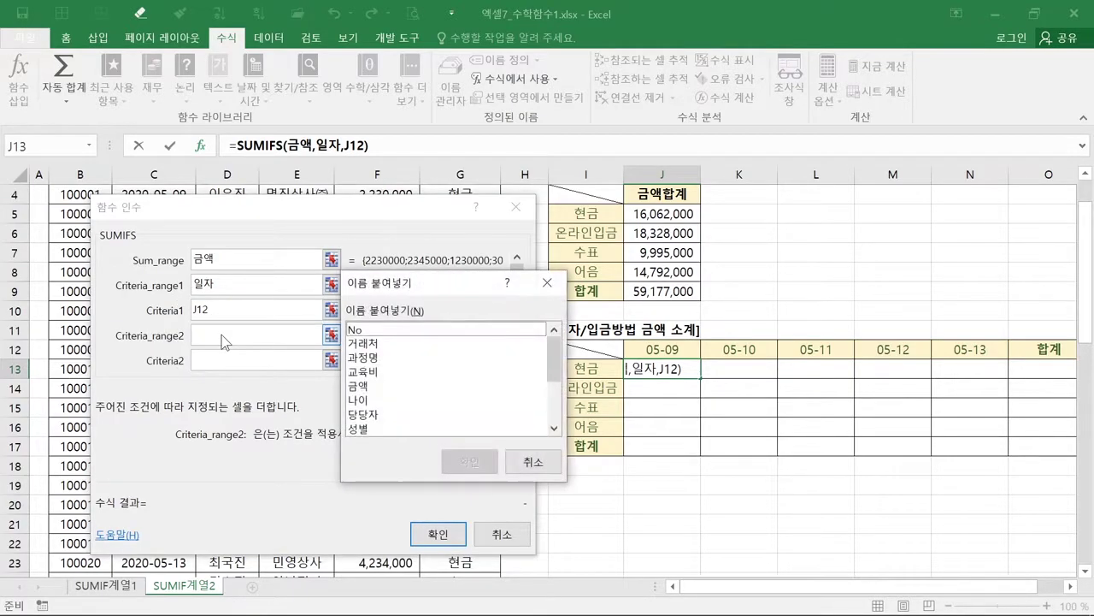
{"action": "scroll", "coordinate": [376, 397], "scroll_direction": "down", "scroll_amount": 3}
{"action": "left_click", "coordinate": [393, 388]}
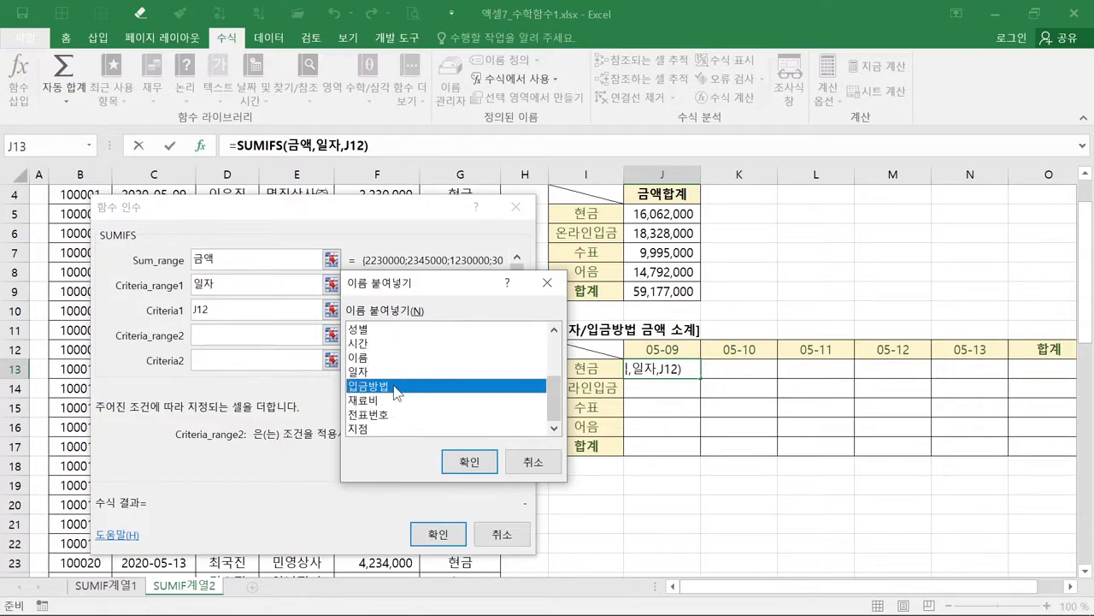
{"action": "left_click", "coordinate": [445, 466]}
Set the Criteria2 argument of the SUMIFS function in J13 to cell I13, the 현금 row label.
{"action": "left_click", "coordinate": [233, 360]}
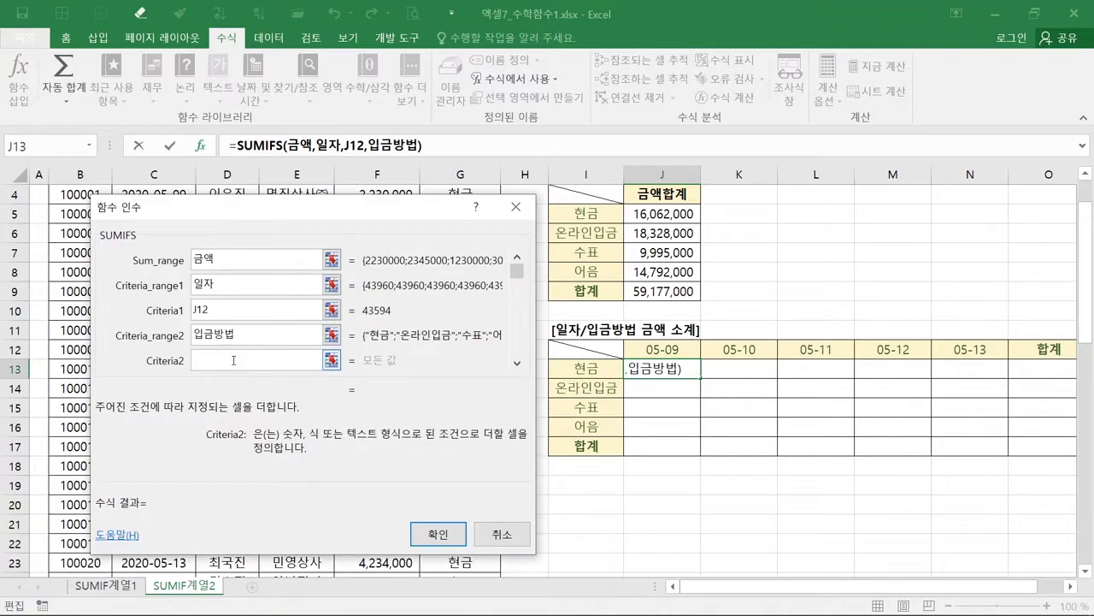
{"action": "left_click", "coordinate": [600, 369]}
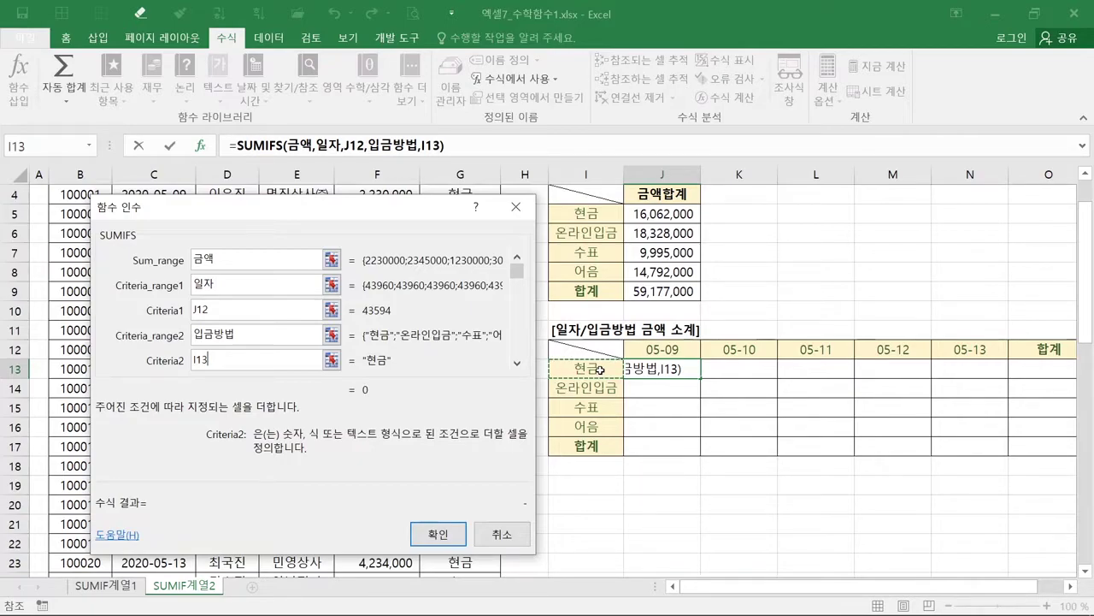
{"action": "left_click_drag", "start_coordinate": [262, 370], "coordinate": [276, 382]}
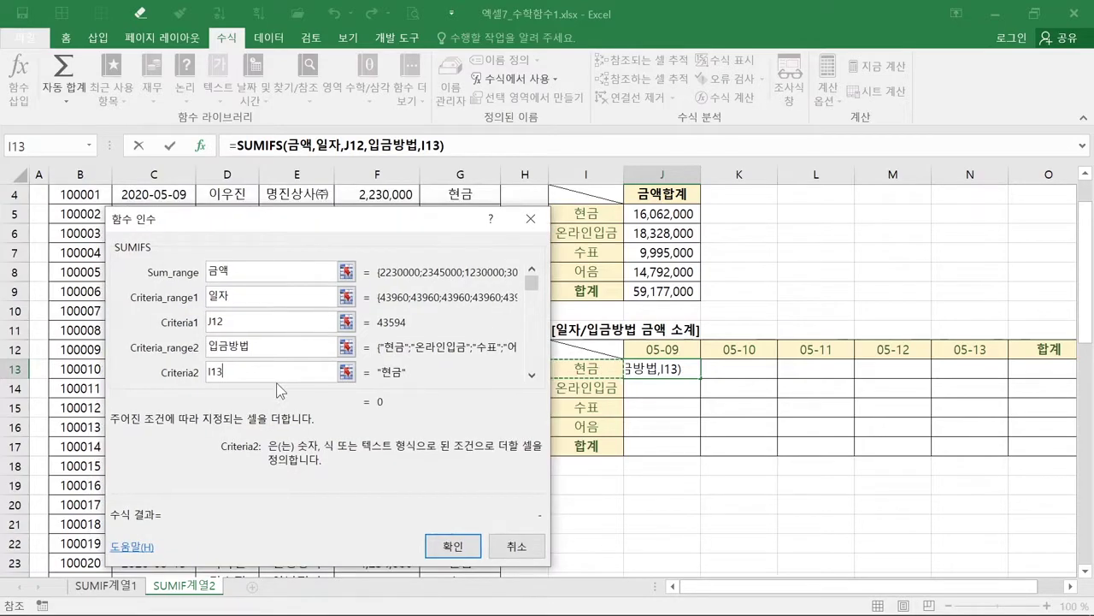
{"action": "key", "text": "ctrl"}
{"action": "key", "text": "ctrl"}
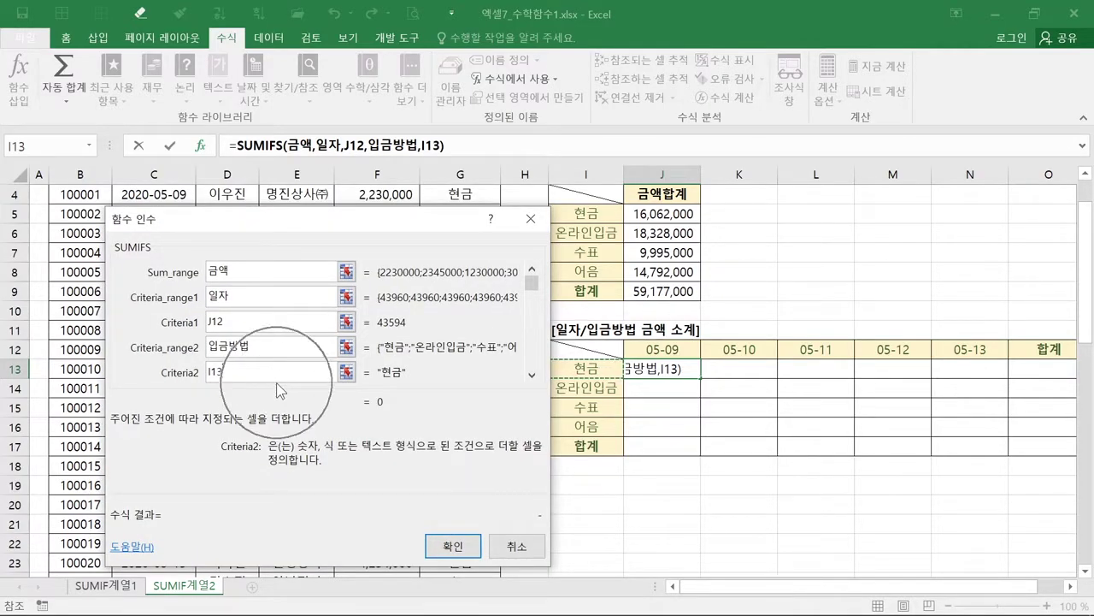
{"action": "key", "text": "ctrl"}
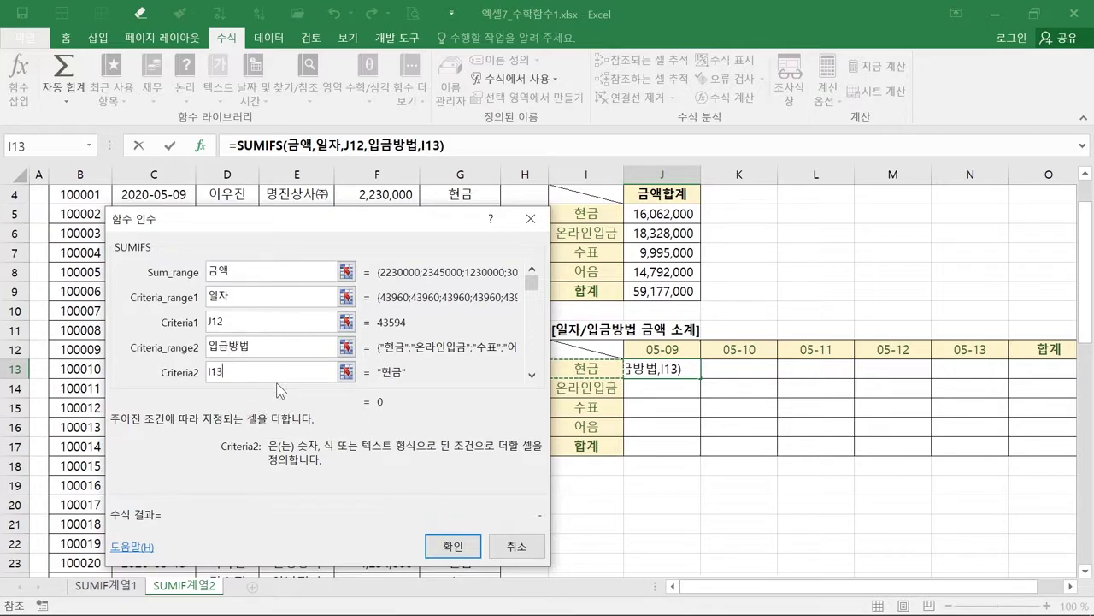
{"action": "key", "text": "ctrl"}
{"action": "key", "text": "ctrl"}
{"action": "key", "text": "ctrl"}
{"action": "key", "text": "ctrl"}
{"action": "key", "text": "ctrl"}
{"action": "key", "text": "ctrl"}
{"action": "key", "text": "ctrl"}
{"action": "key", "text": "ctrl"}
{"action": "key", "text": "ctrl"}
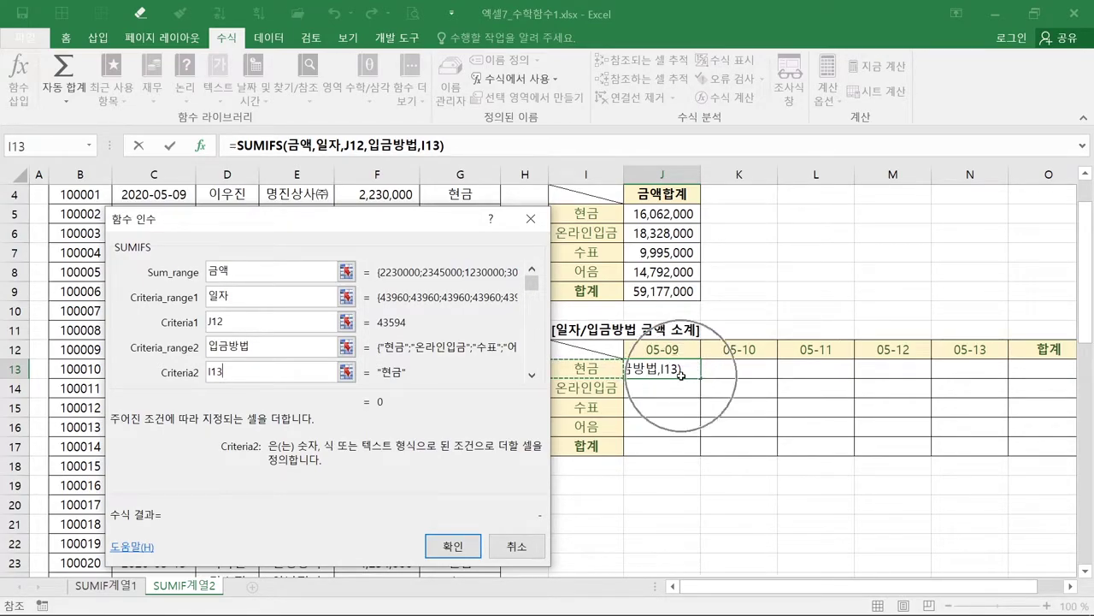
{"action": "key", "text": "ctrl+2"}
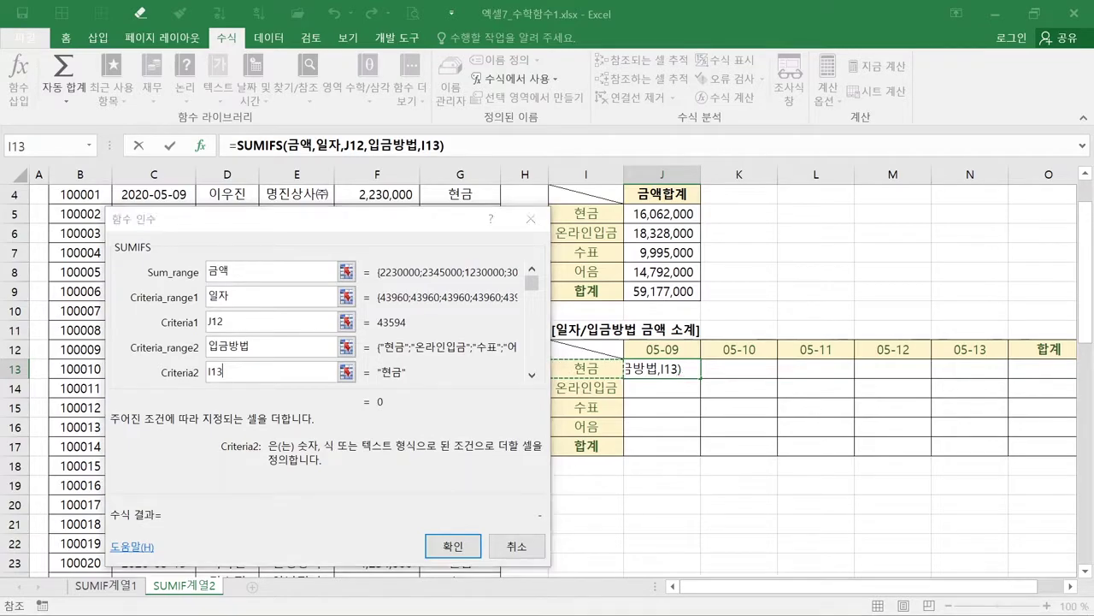
{"action": "mouse_move", "coordinate": [624, 341]}
{"action": "left_mouse_down"}
{"action": "mouse_move", "coordinate": [664, 353]}
{"action": "mouse_move", "coordinate": [1013, 358]}
{"action": "left_mouse_up"}
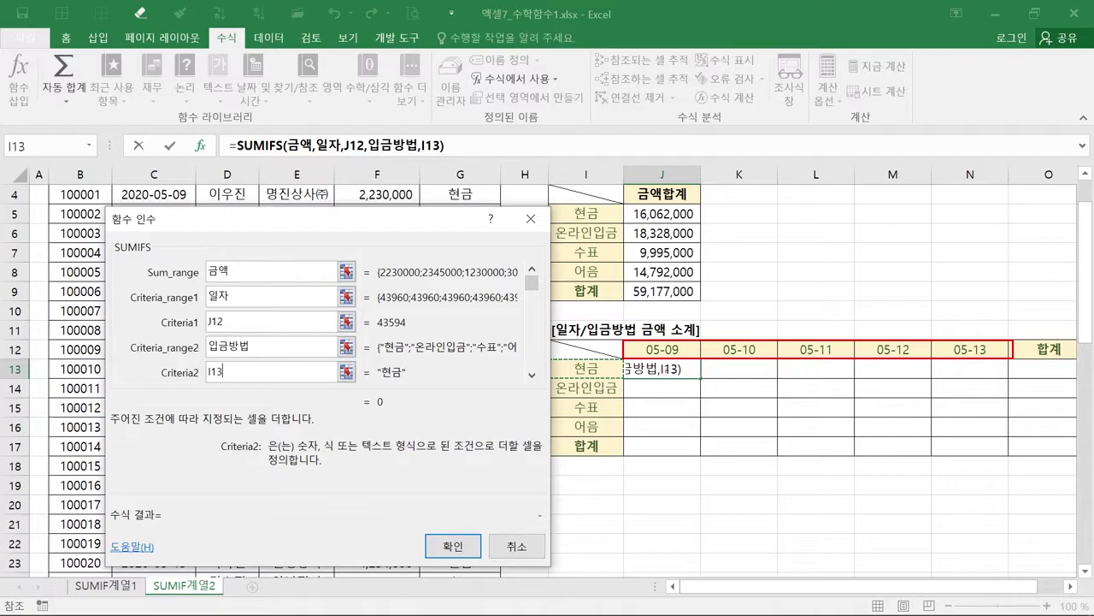
{"action": "mouse_move", "coordinate": [551, 359]}
{"action": "left_mouse_down"}
{"action": "mouse_move", "coordinate": [623, 455]}
{"action": "mouse_move", "coordinate": [622, 439]}
{"action": "left_mouse_up"}
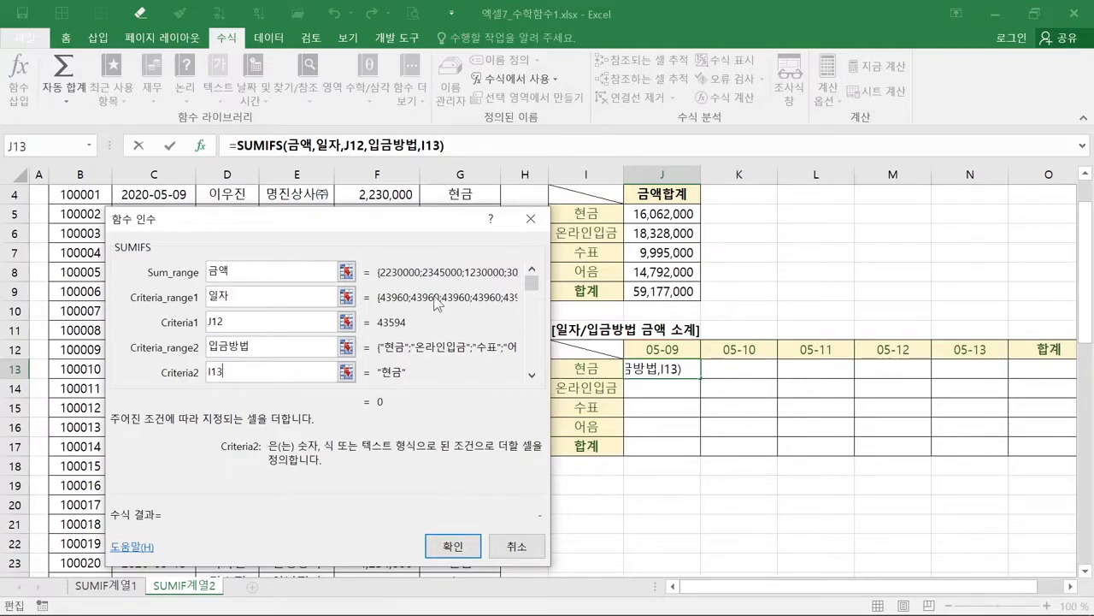
Change the SUMIFS Criteria1 reference to the mixed reference J$12 so that only the row is locked.
{"action": "left_click", "coordinate": [229, 321]}
{"action": "key", "text": "ctrl"}
{"action": "key", "text": "ctrl"}
{"action": "key", "text": "ctrl"}
{"action": "key", "text": "ctrl"}
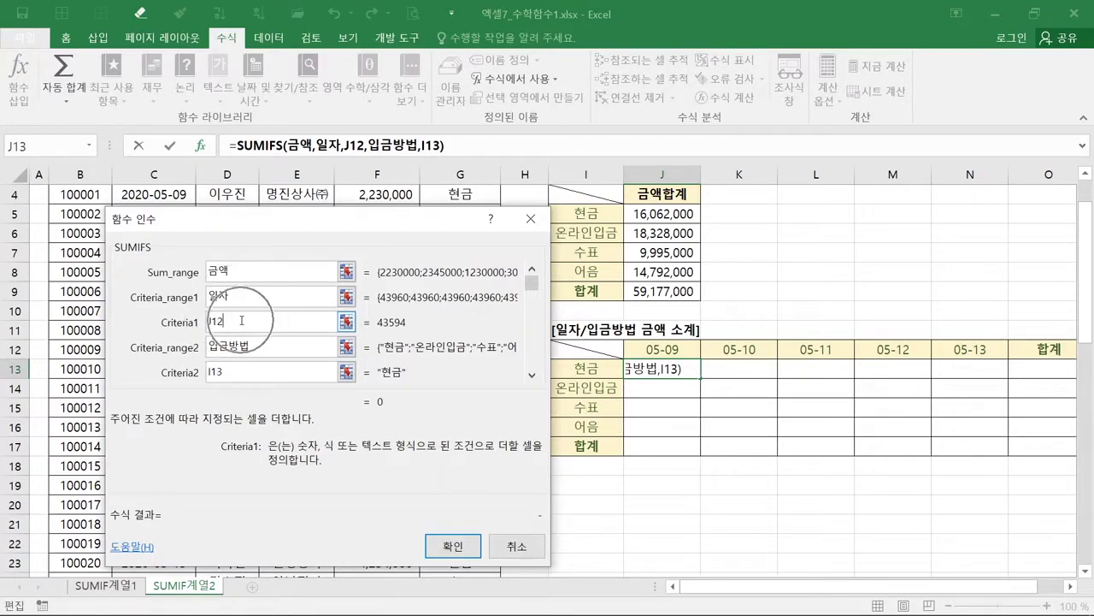
{"action": "key", "text": "F4"}
{"action": "key", "text": "F4"}
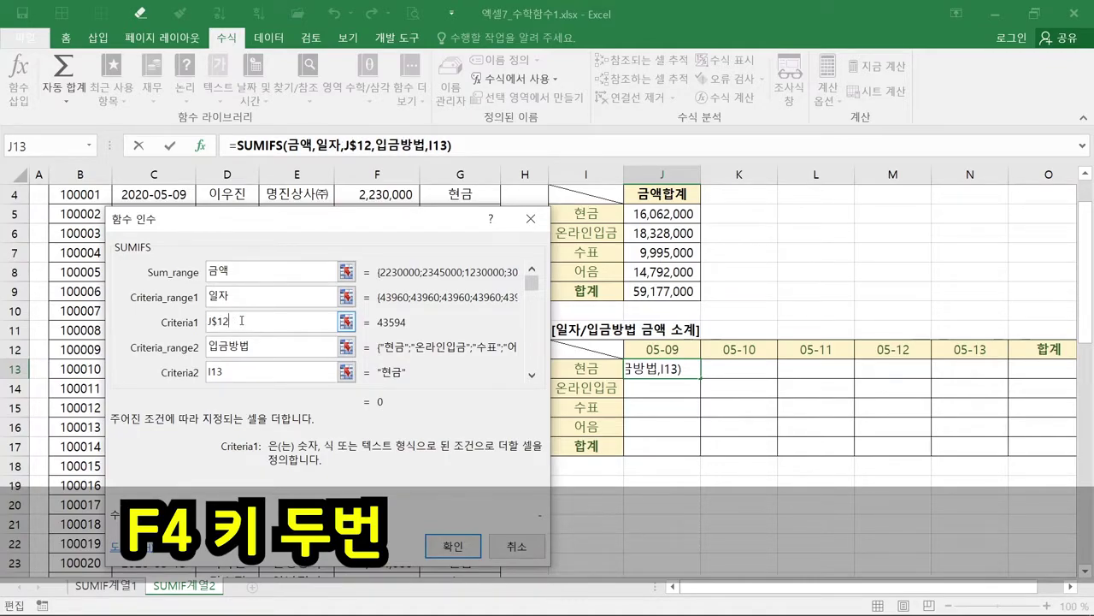
Change the SUMIFS Criteria2 reference to $I13 so that only the column is locked, and enter the function in J13.
{"action": "left_click", "coordinate": [236, 371]}
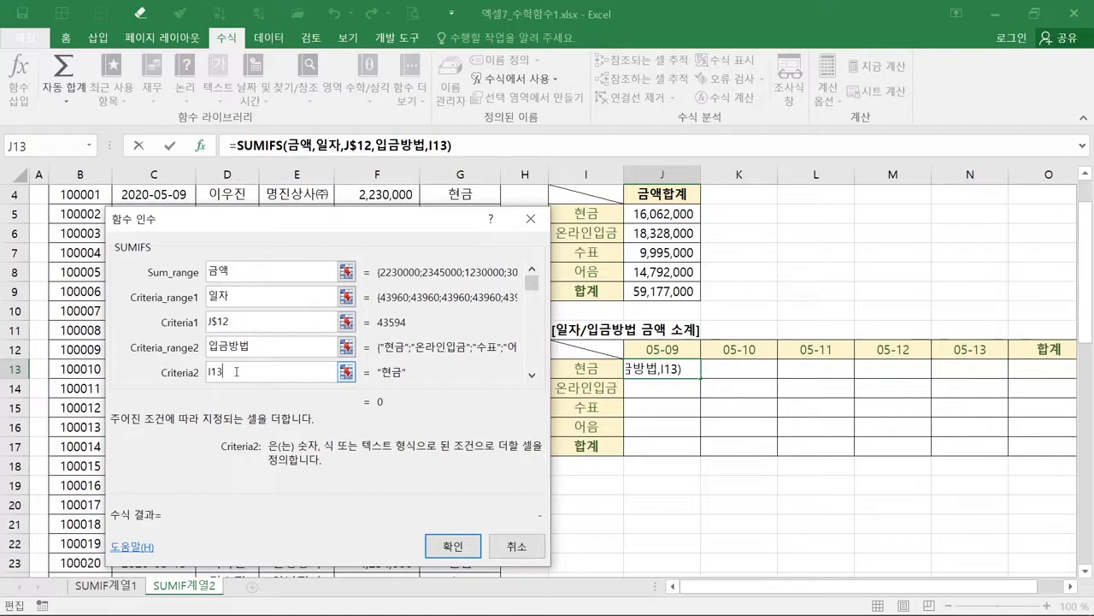
{"action": "key", "text": "F4"}
{"action": "key", "text": "F4"}
{"action": "key", "text": "F4"}
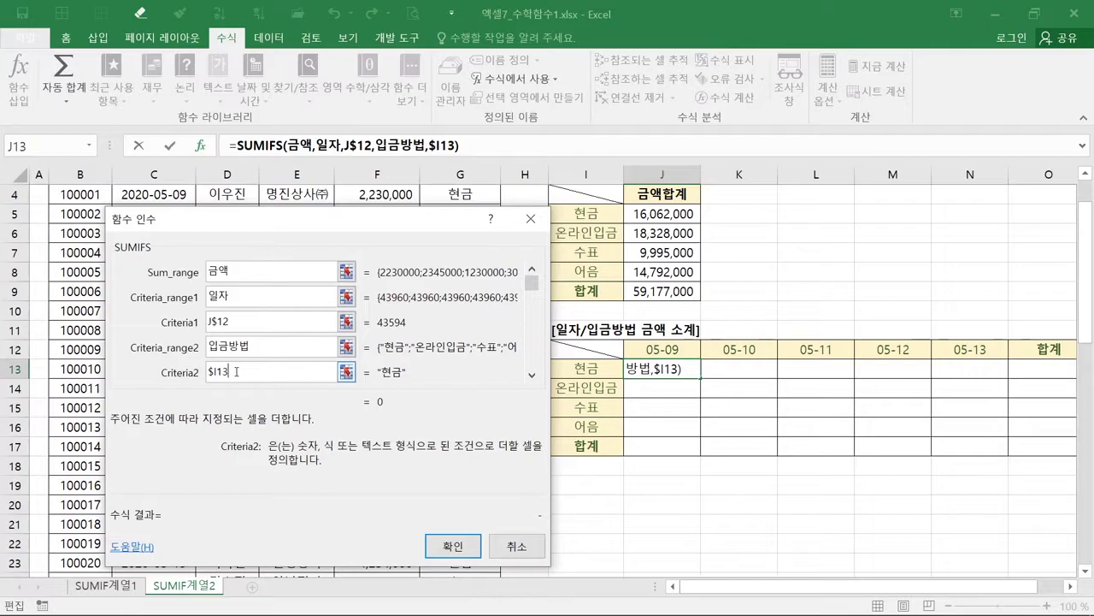
{"action": "left_click", "coordinate": [433, 545]}
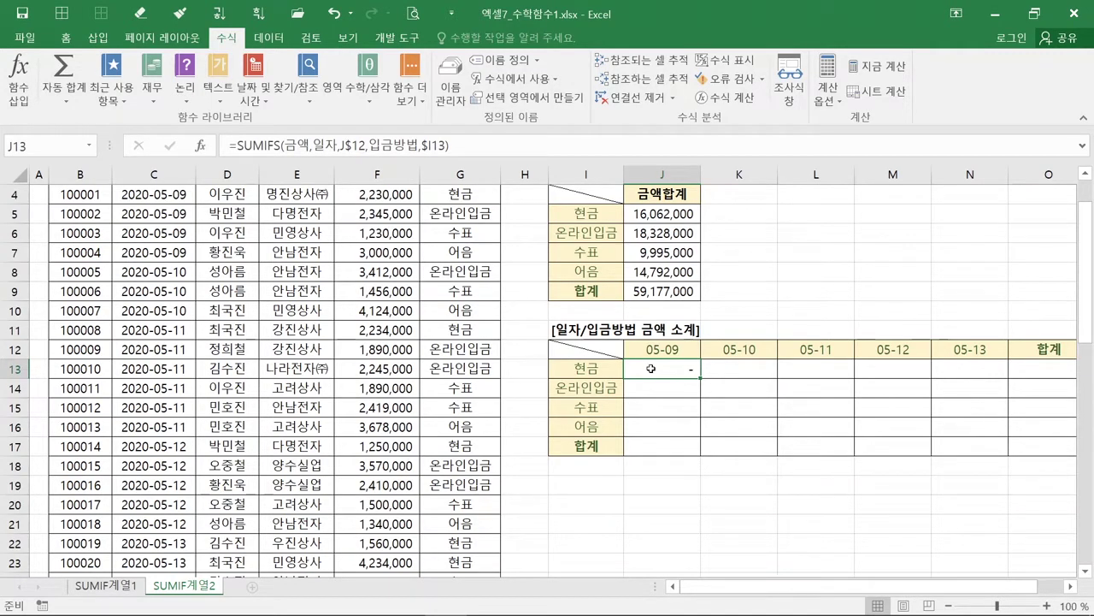
Compare the ledger's 05-09 dates and payment methods with the criteria in I13 and J12, including the full date stored in J12.
{"action": "scroll", "coordinate": [651, 369], "scroll_direction": "up", "scroll_amount": 1}
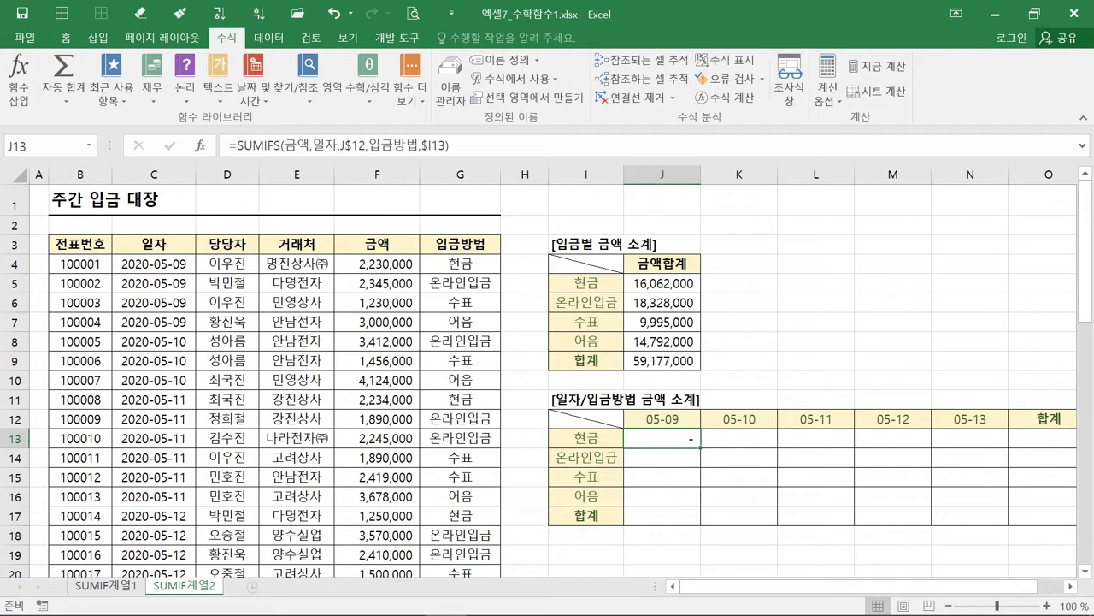
{"action": "mouse_move", "coordinate": [108, 253]}
{"action": "left_mouse_down"}
{"action": "mouse_move", "coordinate": [188, 299]}
{"action": "mouse_move", "coordinate": [206, 323]}
{"action": "mouse_move", "coordinate": [196, 330]}
{"action": "left_mouse_up"}
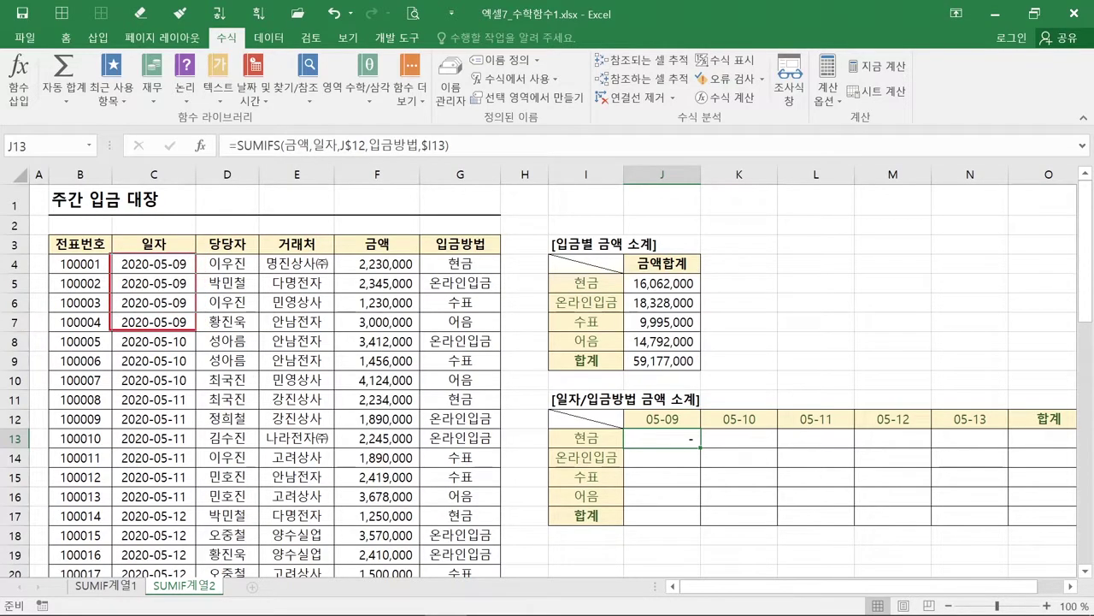
{"action": "mouse_move", "coordinate": [419, 254]}
{"action": "left_mouse_down"}
{"action": "mouse_move", "coordinate": [426, 280]}
{"action": "mouse_move", "coordinate": [474, 325]}
{"action": "mouse_move", "coordinate": [500, 332]}
{"action": "left_mouse_up"}
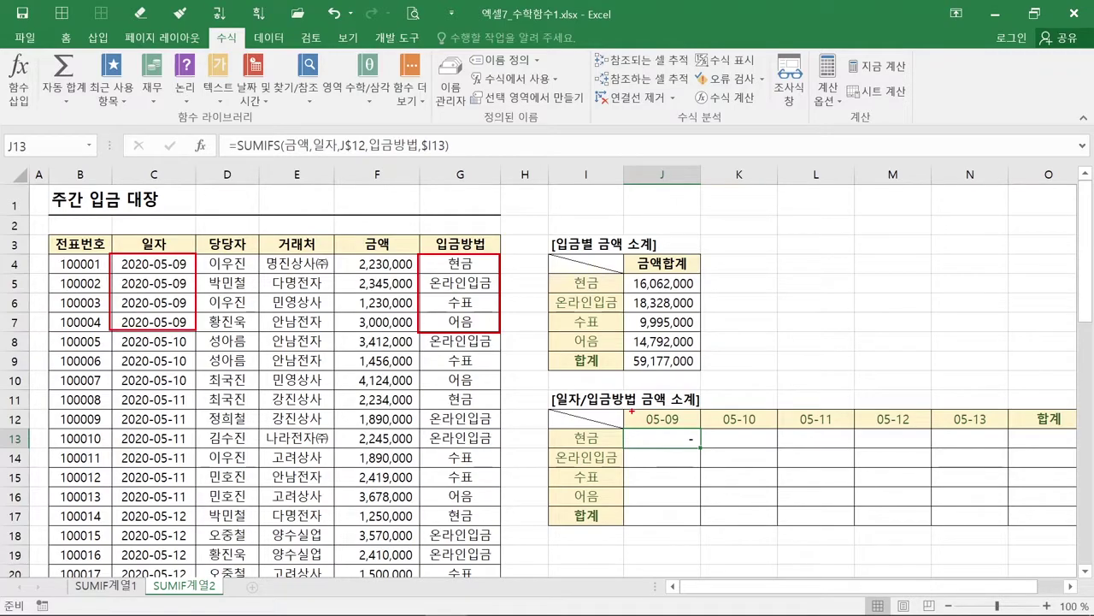
{"action": "left_click_drag", "start_coordinate": [625, 407], "coordinate": [707, 427]}
{"action": "mouse_move", "coordinate": [547, 425]}
{"action": "left_mouse_down"}
{"action": "mouse_move", "coordinate": [598, 449]}
{"action": "mouse_move", "coordinate": [624, 448]}
{"action": "left_mouse_up"}
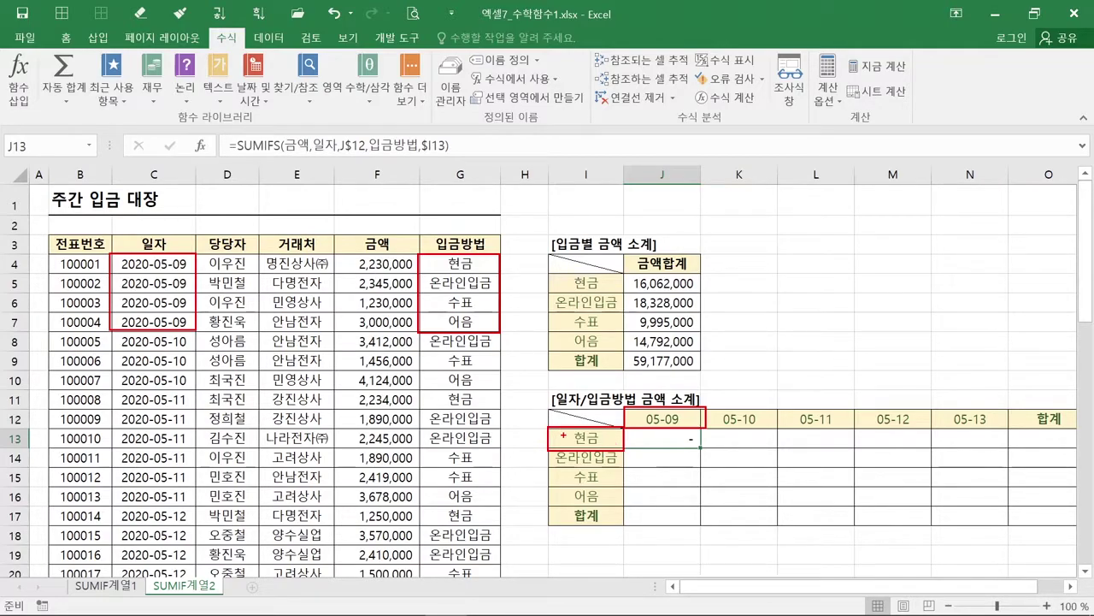
{"action": "left_click_drag", "start_coordinate": [634, 418], "coordinate": [647, 413]}
{"action": "left_click_drag", "start_coordinate": [558, 434], "coordinate": [570, 432]}
{"action": "left_click_drag", "start_coordinate": [198, 271], "coordinate": [217, 263]}
{"action": "left_click_drag", "start_coordinate": [427, 275], "coordinate": [442, 264]}
{"action": "key", "text": "Escape"}
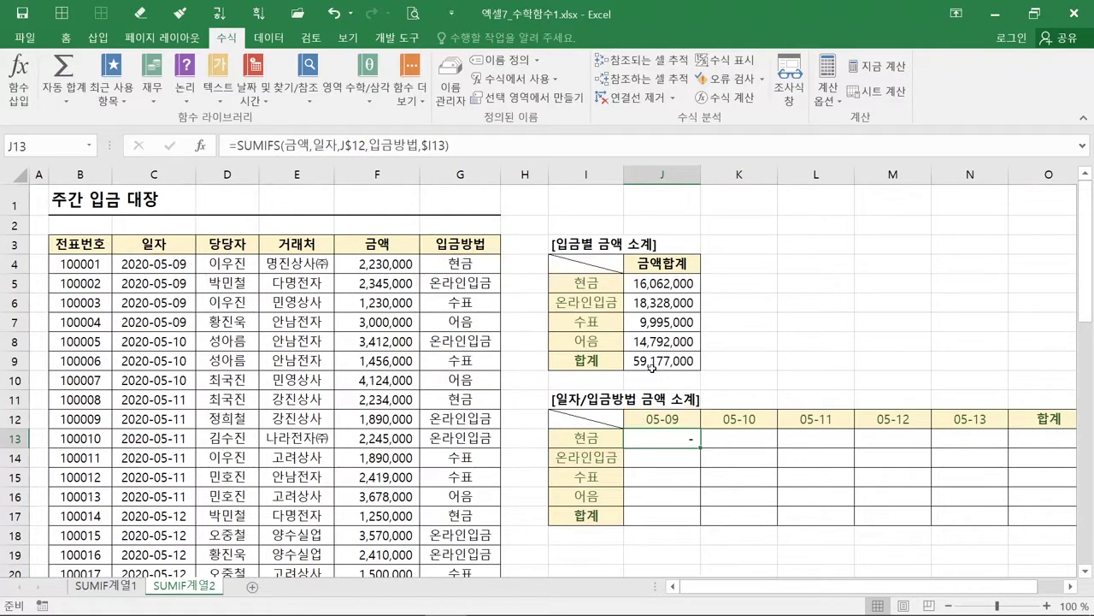
{"action": "left_click", "coordinate": [683, 418]}
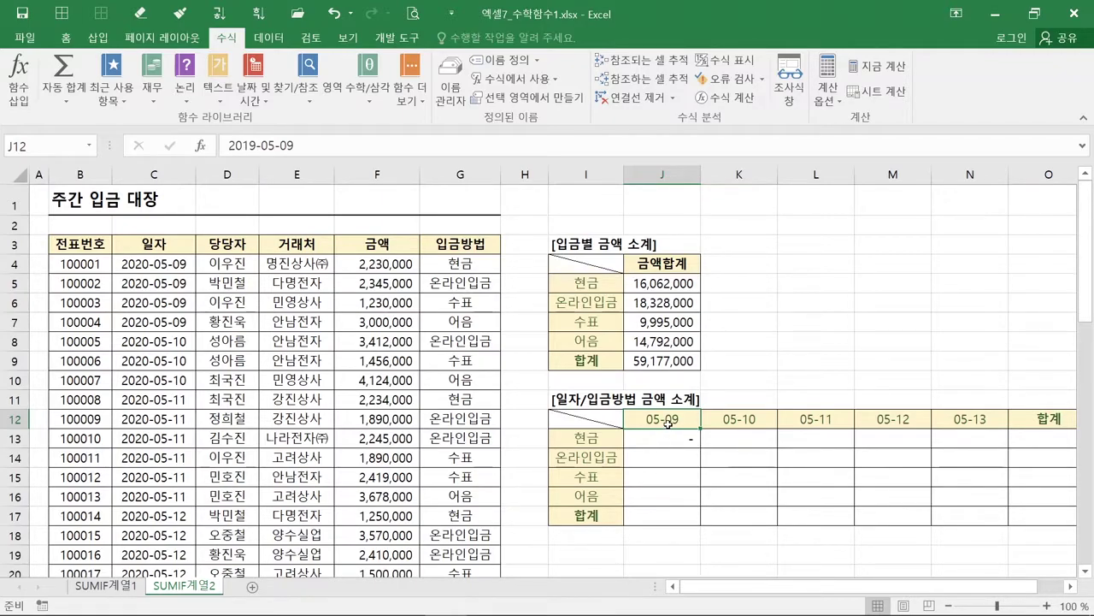
Format the date headings J12:N12 with the short date format (간단한 날짜).
{"action": "left_click_drag", "start_coordinate": [660, 419], "coordinate": [972, 416]}
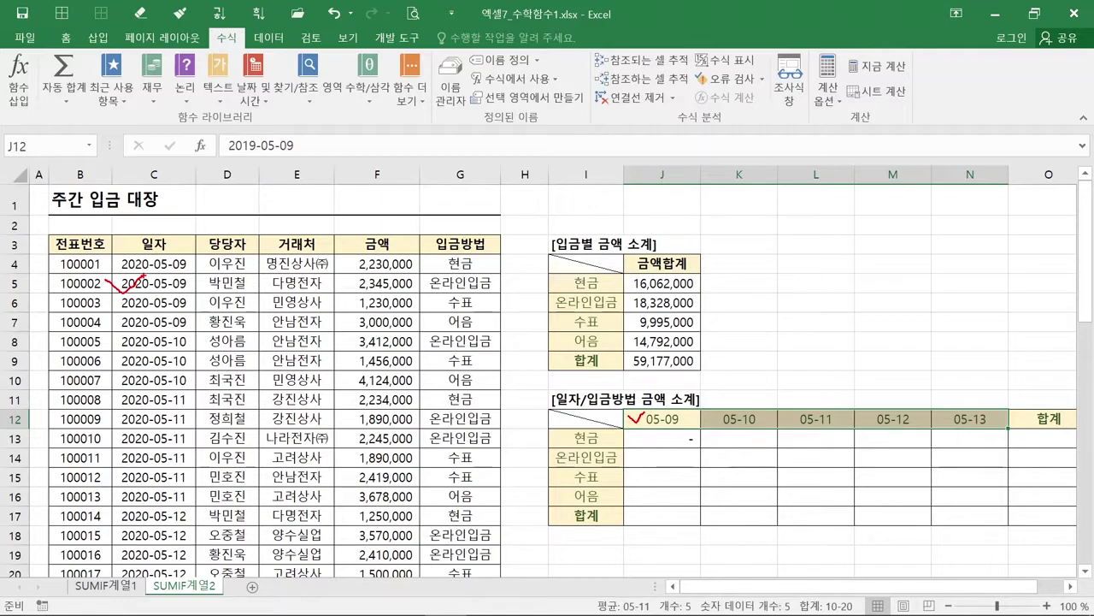
{"action": "key", "text": "Escape"}
{"action": "left_click", "coordinate": [65, 37]}
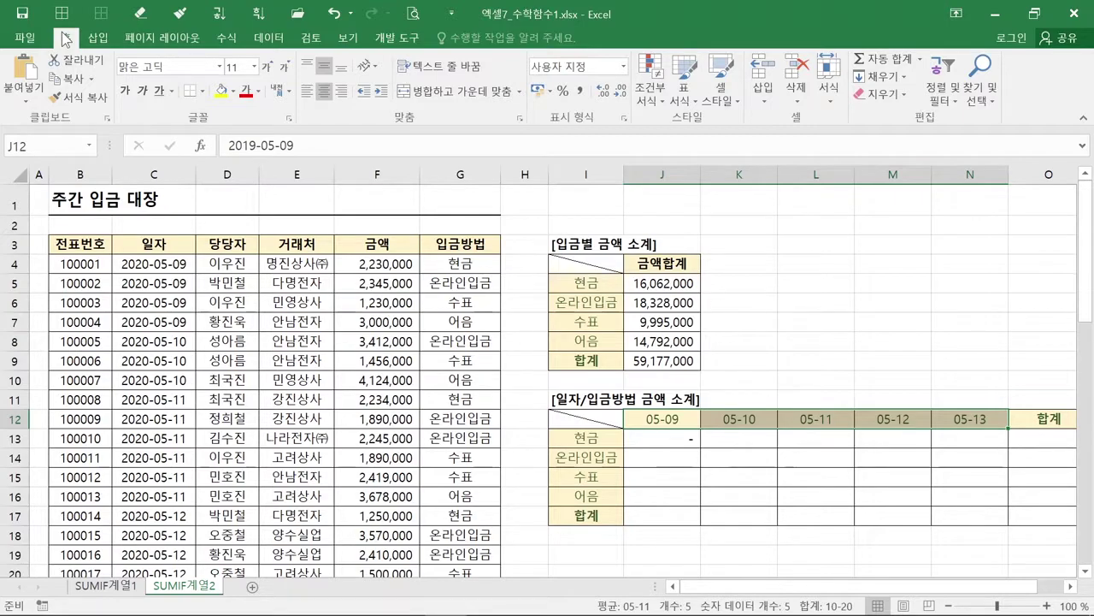
{"action": "key", "text": "ctrl+q"}
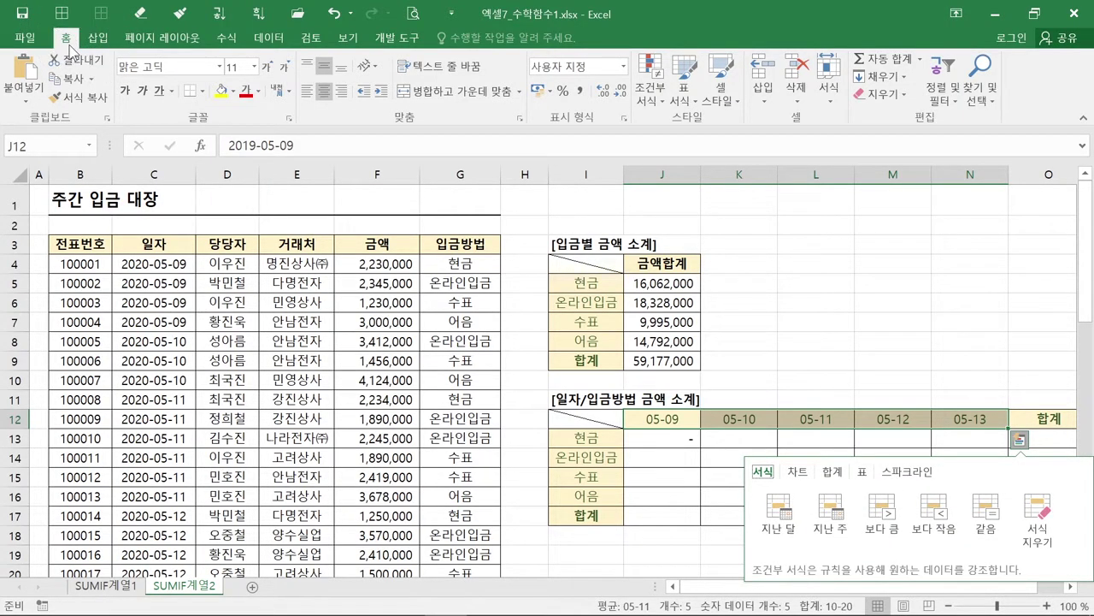
{"action": "left_click", "coordinate": [624, 69]}
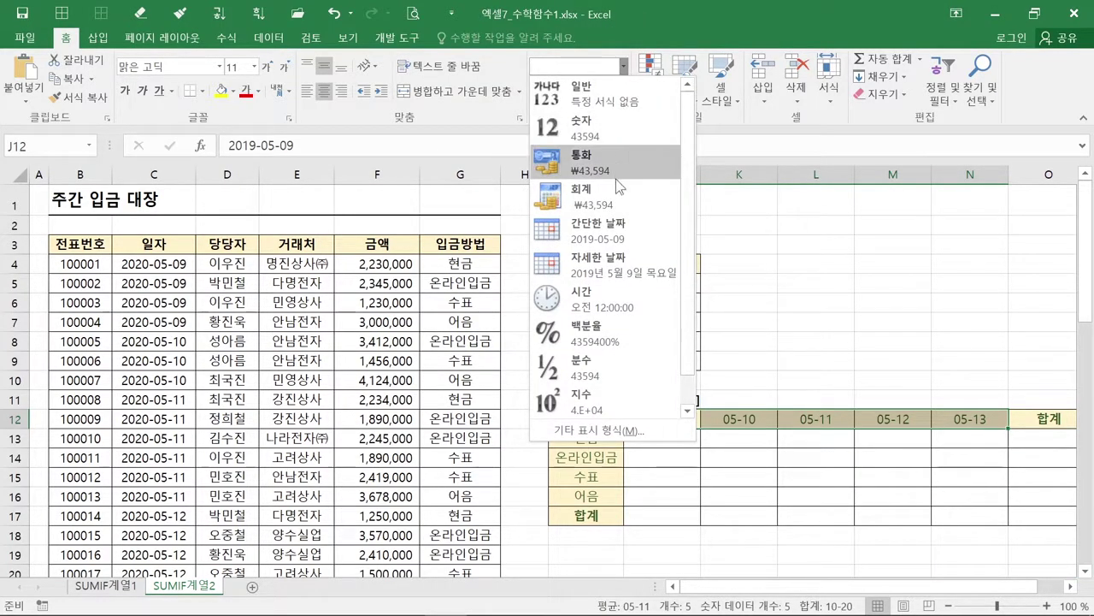
{"action": "left_click", "coordinate": [645, 243]}
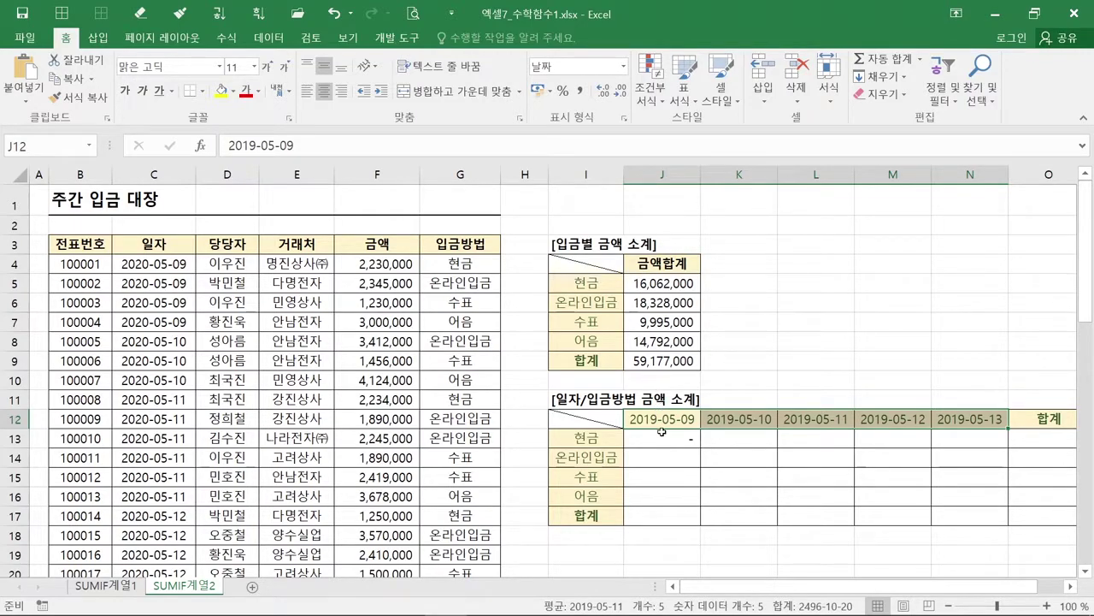
{"action": "key", "text": "ctrl+q"}
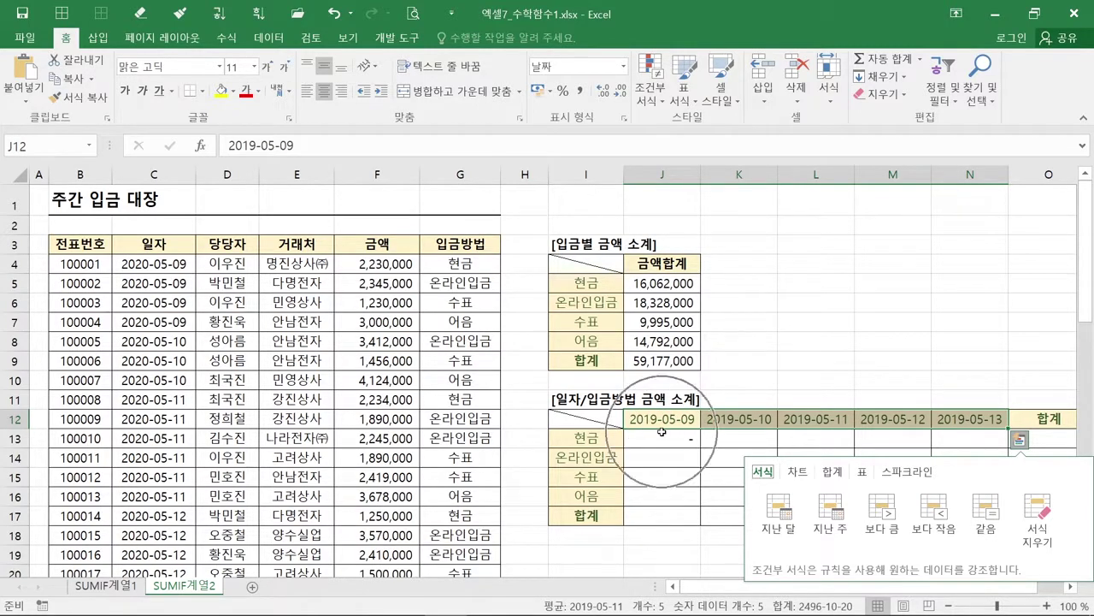
Correct the year of the first date heading in J12 so that it reads 2020-05-09.
{"action": "left_click", "coordinate": [661, 426]}
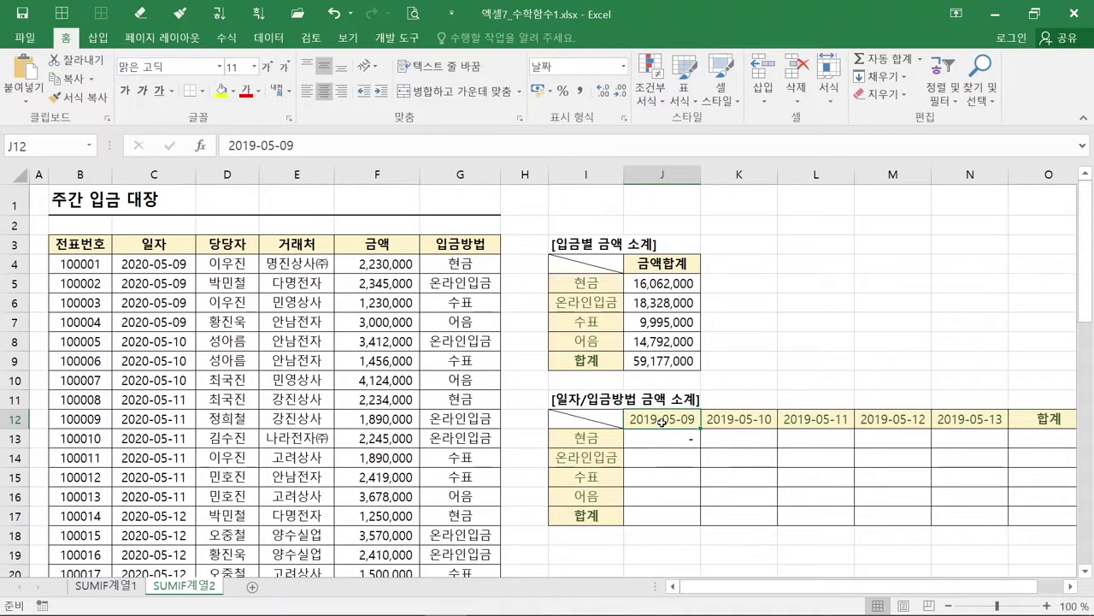
{"action": "double_click", "coordinate": [662, 422]}
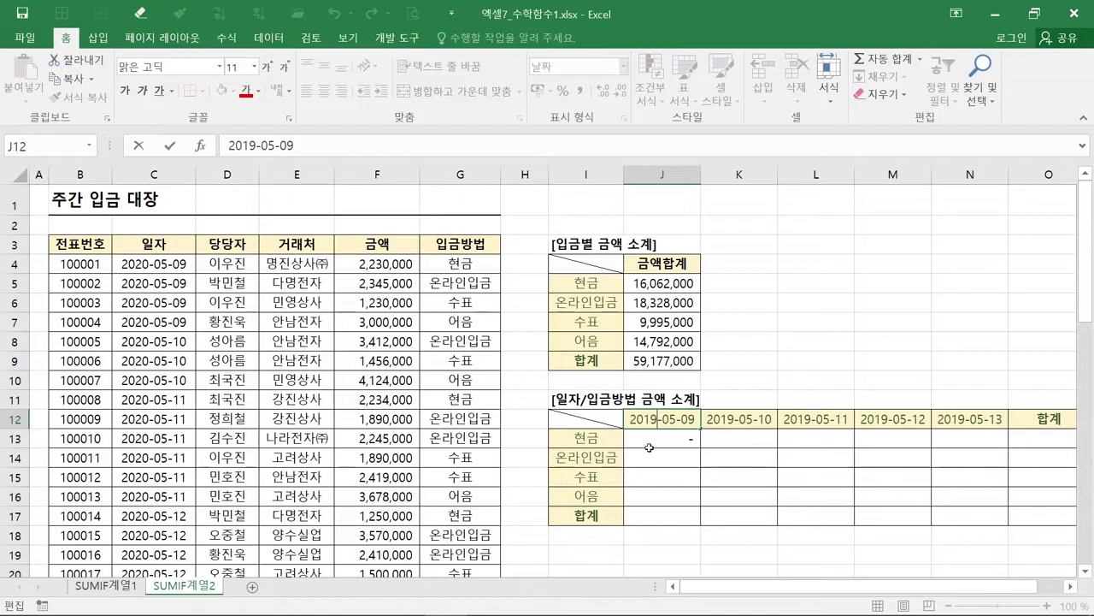
{"action": "key", "text": "BackSpace"}
{"action": "key", "text": "BackSpace"}
{"action": "type", "text": "20"}
{"action": "key", "text": "Return"}
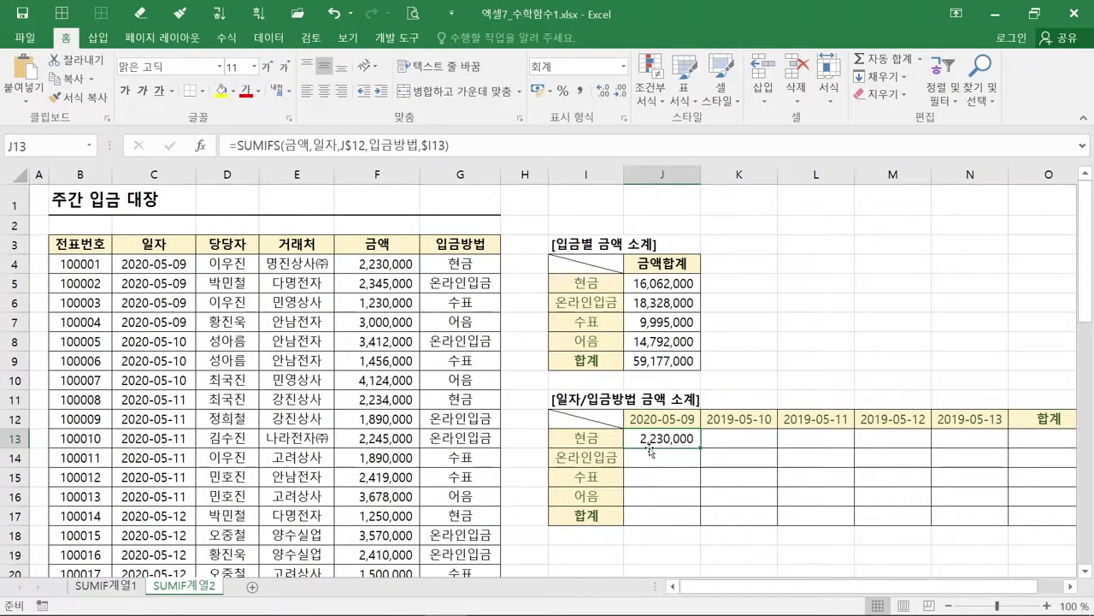
{"action": "key", "text": "ctrl"}
{"action": "mouse_move", "coordinate": [113, 253]}
{"action": "left_mouse_down"}
{"action": "mouse_move", "coordinate": [191, 478]}
{"action": "mouse_move", "coordinate": [195, 561]}
{"action": "left_mouse_up"}
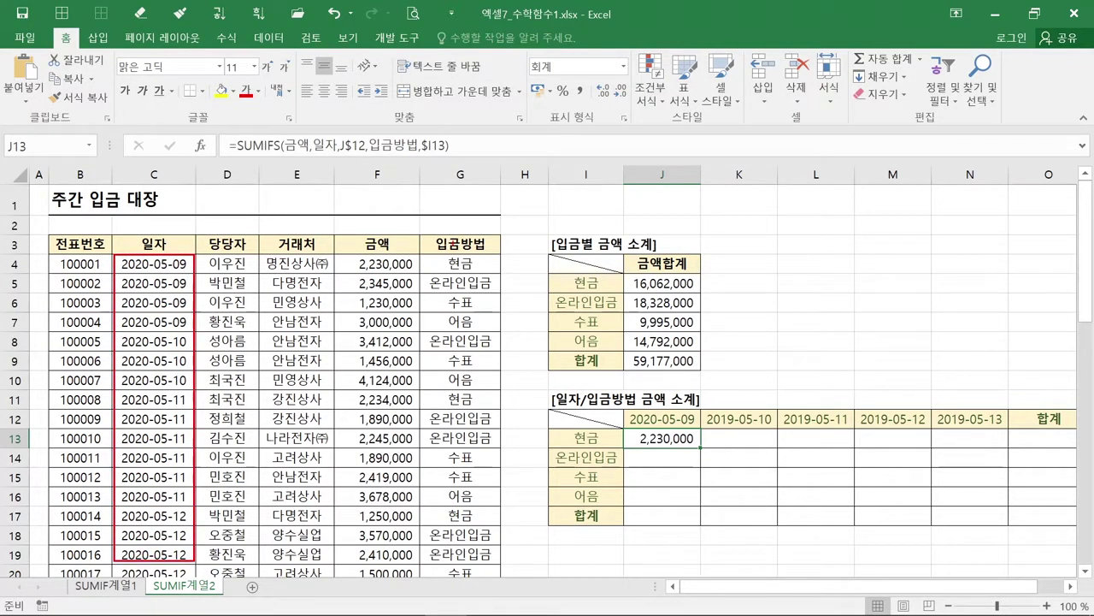
{"action": "mouse_move", "coordinate": [419, 250]}
{"action": "left_mouse_down"}
{"action": "mouse_move", "coordinate": [498, 531]}
{"action": "mouse_move", "coordinate": [496, 566]}
{"action": "left_mouse_up"}
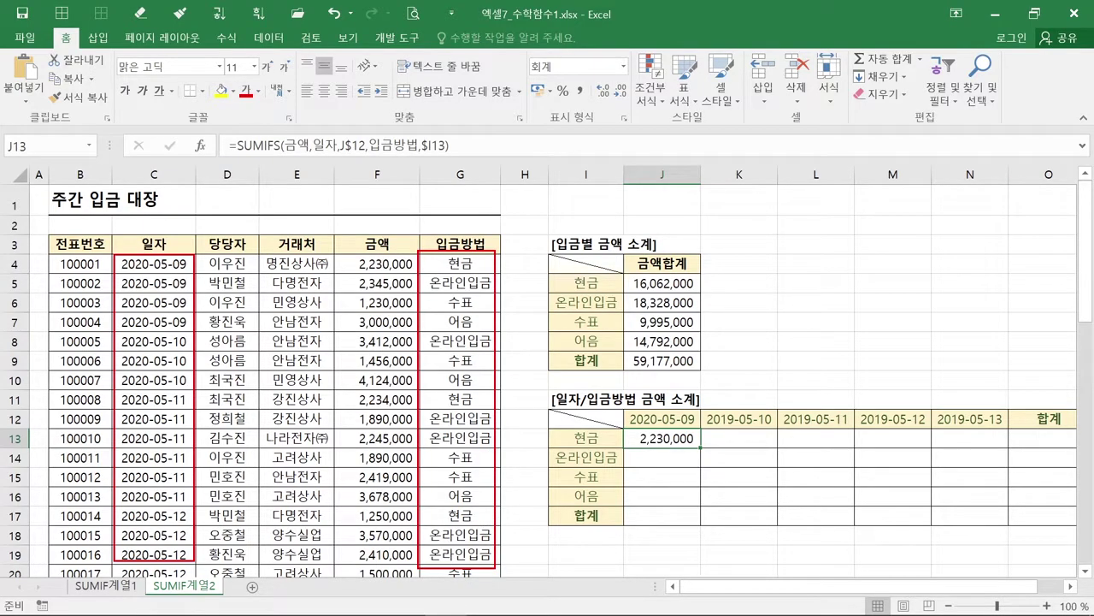
{"action": "key", "text": "Escape"}
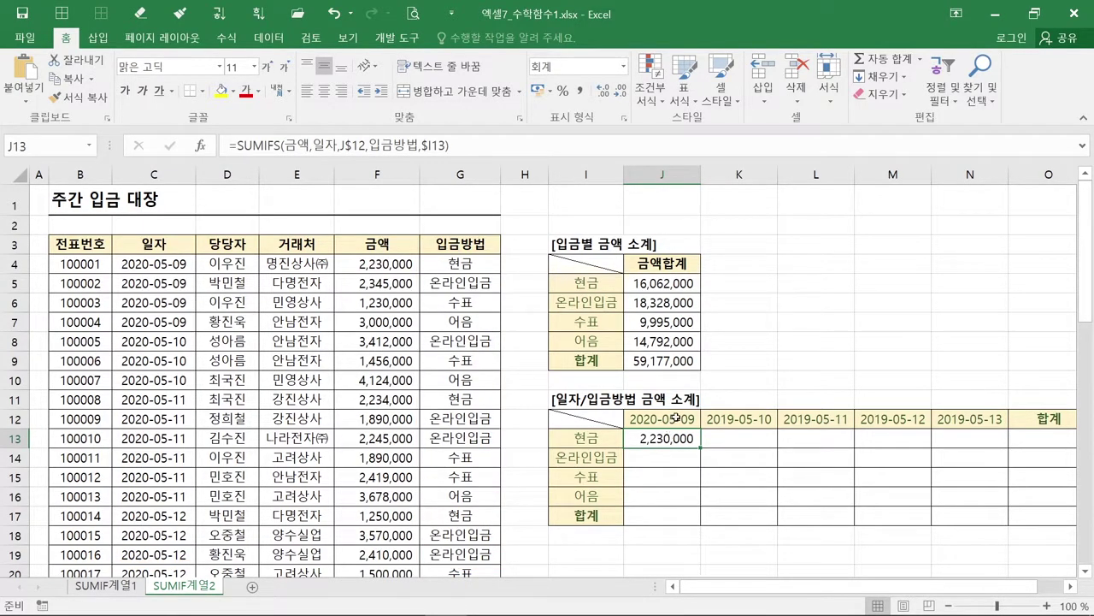
Fill the date series from J12 across to N12 so the headings run through 2020-05-13, and select J13.
{"action": "left_click", "coordinate": [676, 418]}
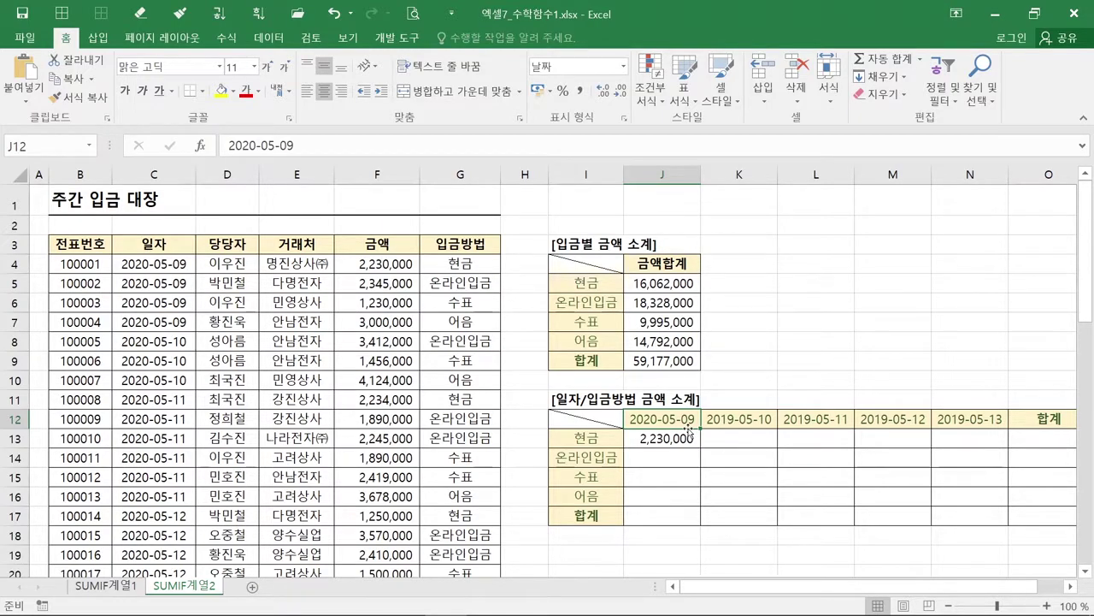
{"action": "key", "text": "ctrl"}
{"action": "key", "text": "ctrl"}
{"action": "key", "text": "ctrl"}
{"action": "left_click_drag", "start_coordinate": [700, 429], "coordinate": [997, 425]}
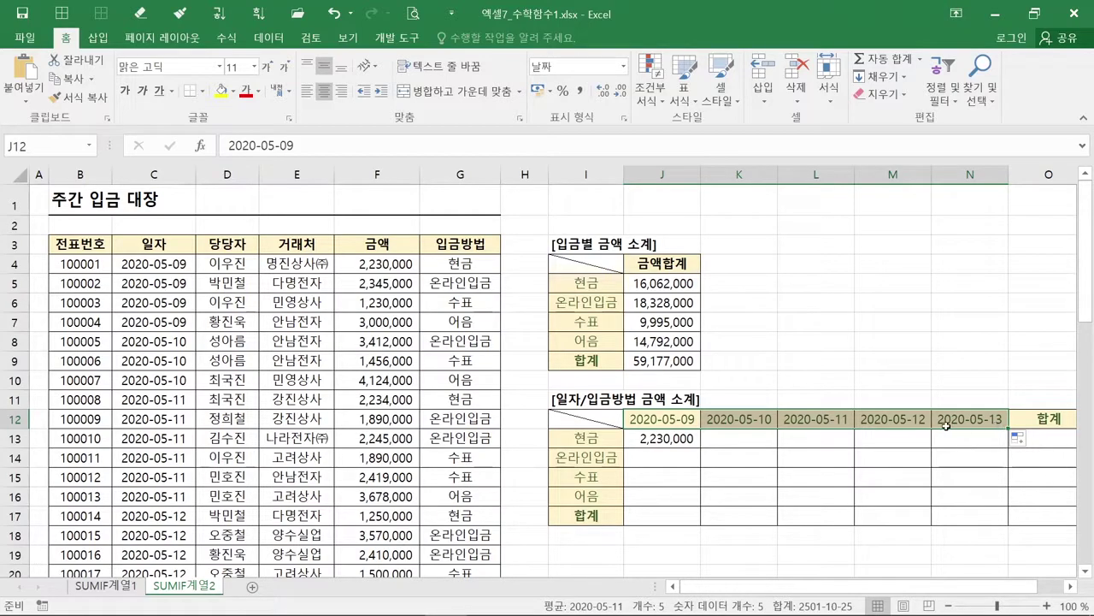
{"action": "left_click", "coordinate": [672, 443]}
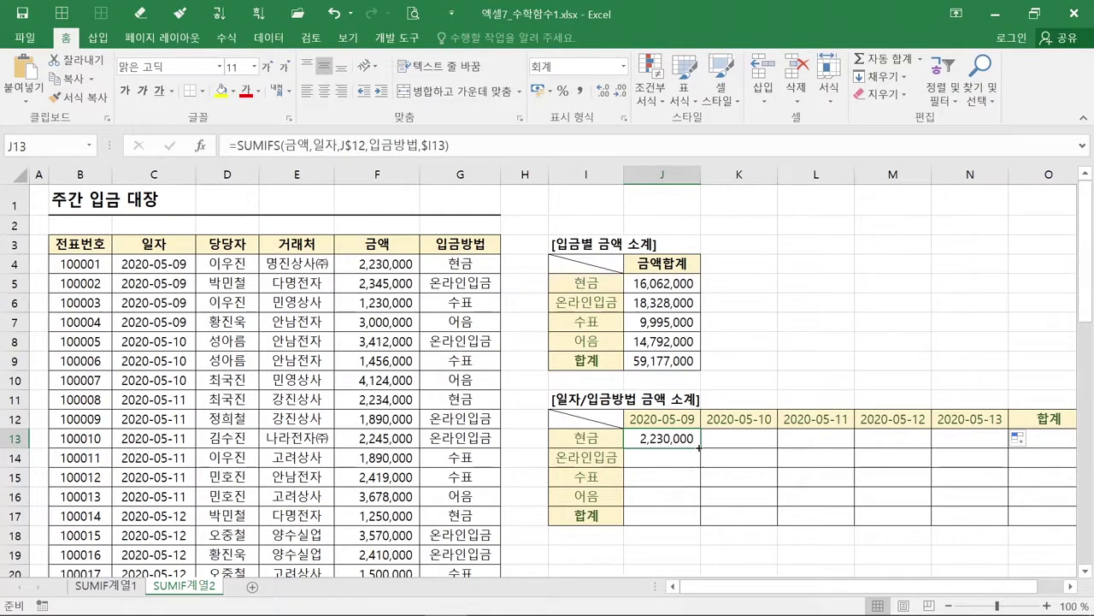
Fill the SUMIFS formula from J13 through the date and payment method grid J13:N16, and check the copy in K13.
{"action": "left_click_drag", "start_coordinate": [700, 446], "coordinate": [999, 496]}
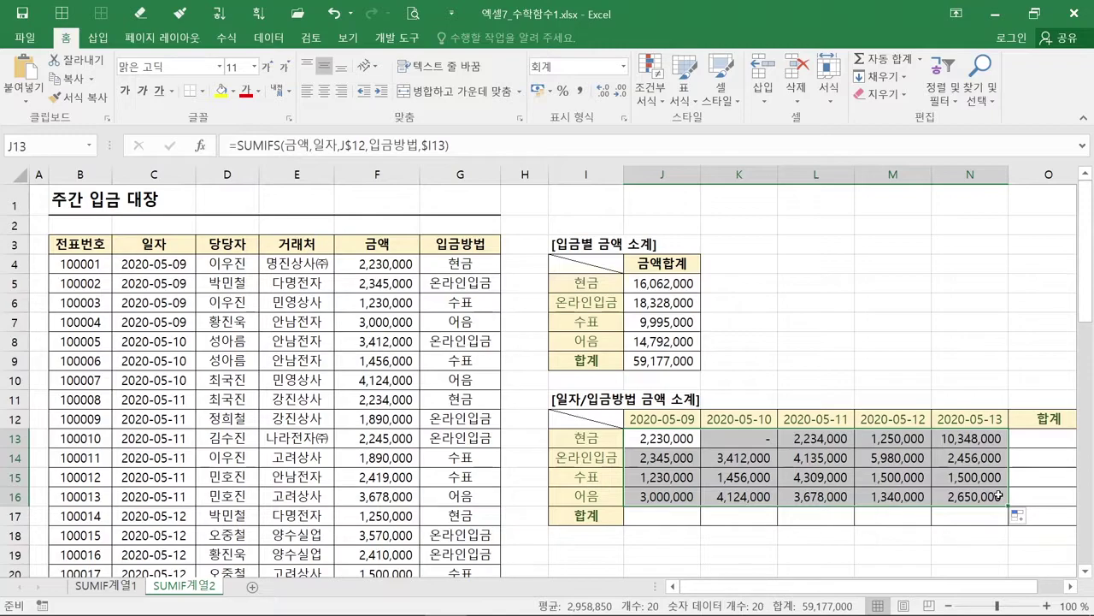
{"action": "left_click", "coordinate": [763, 441]}
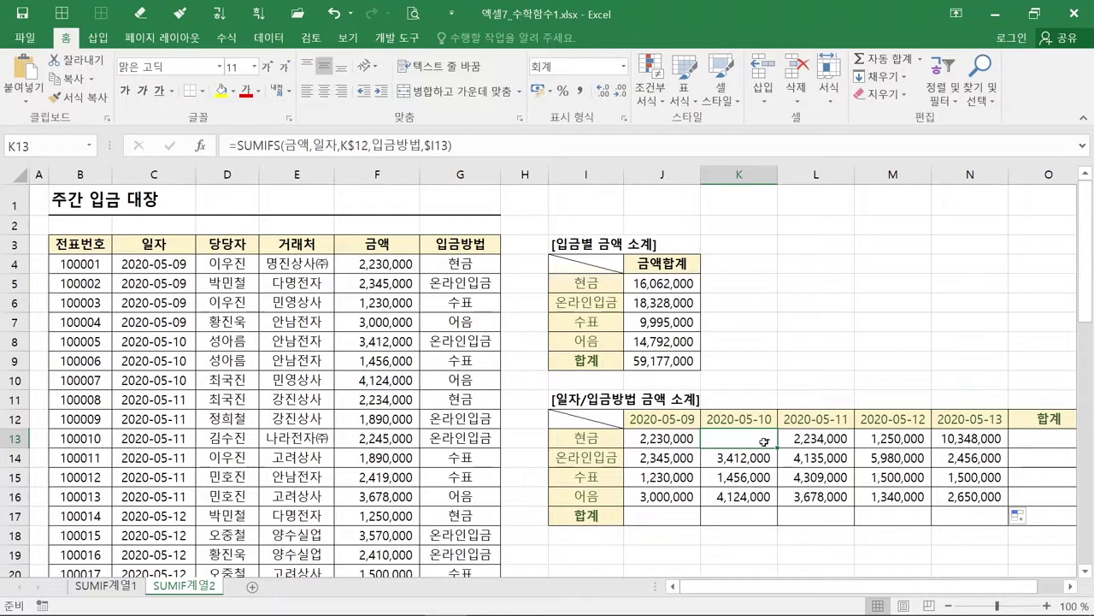
Add the 합계 row and column totals of the date/payment method table with AutoSum over J13:O17.
{"action": "left_click_drag", "start_coordinate": [855, 587], "coordinate": [930, 594]}
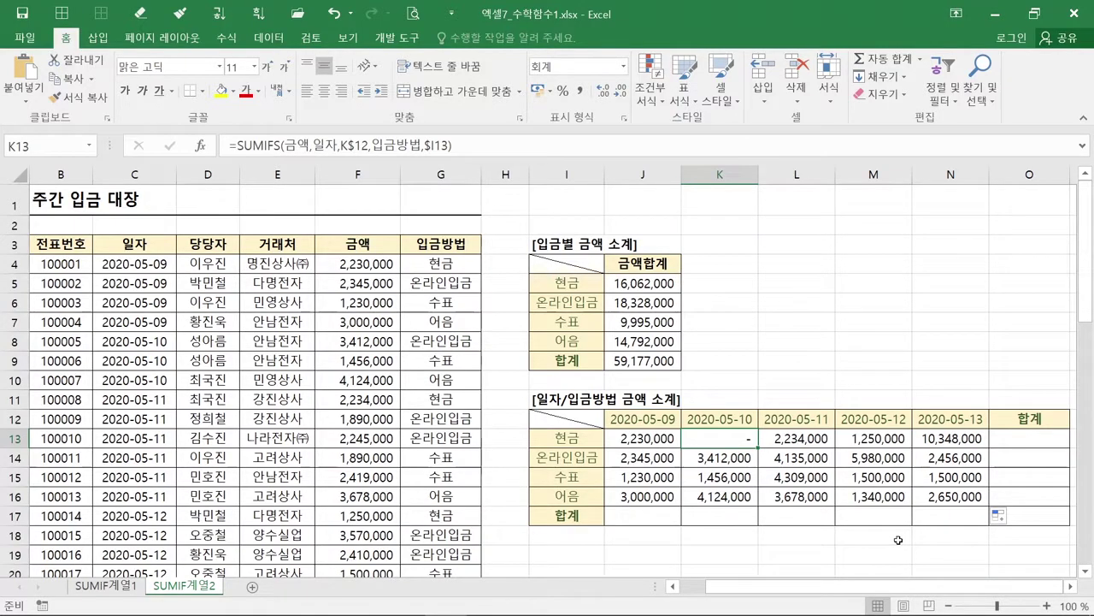
{"action": "left_click_drag", "start_coordinate": [663, 438], "coordinate": [1012, 515]}
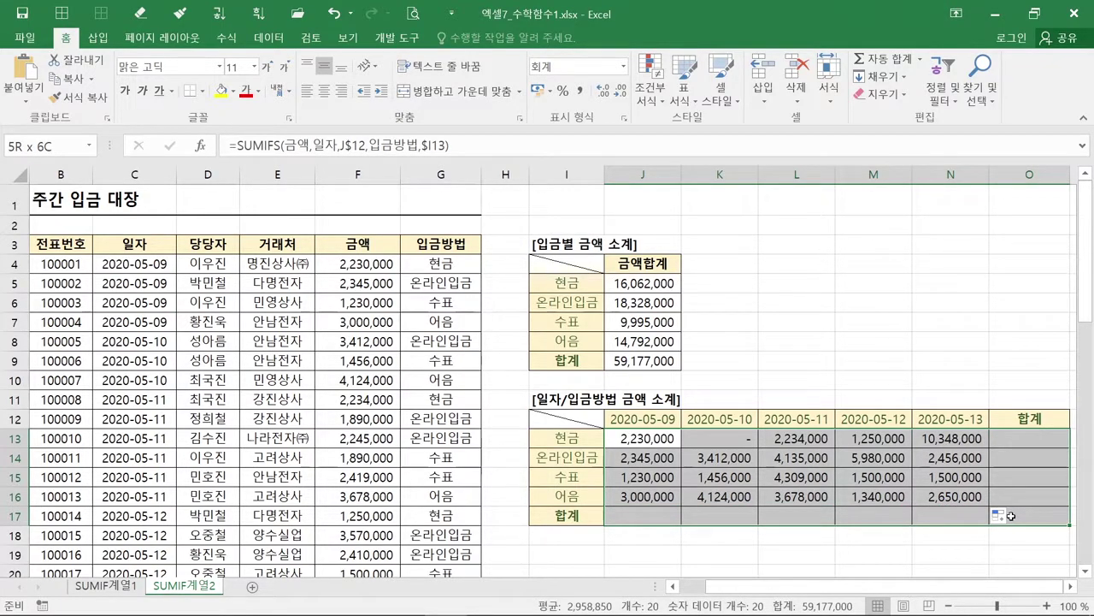
{"action": "left_click_drag", "start_coordinate": [1011, 516], "coordinate": [1011, 516]}
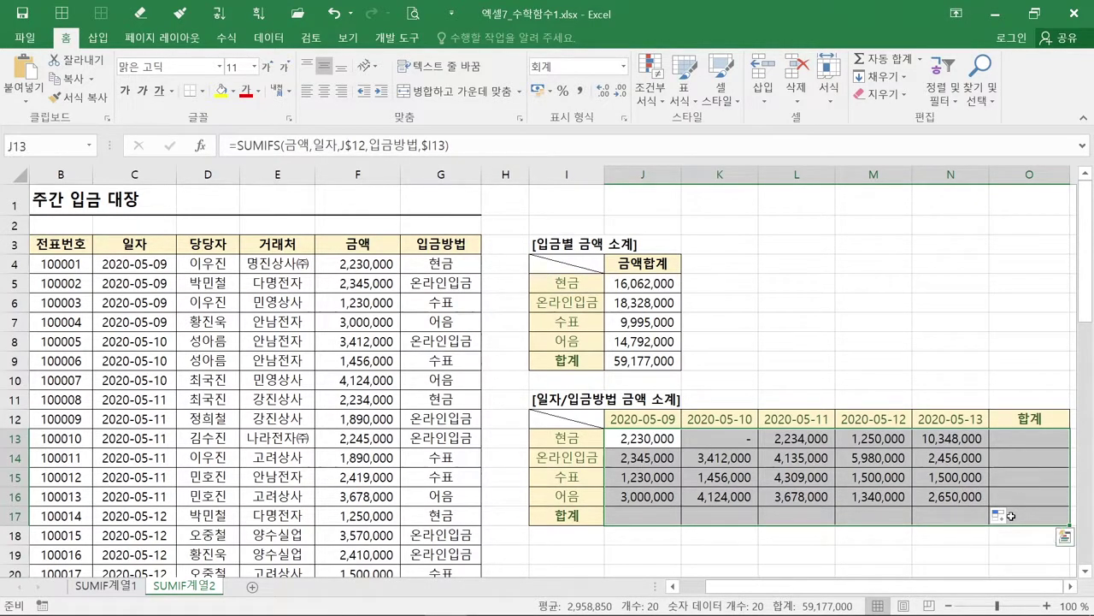
{"action": "left_click", "coordinate": [890, 66]}
{"action": "key", "text": "ctrl"}
{"action": "key", "text": "ctrl"}
{"action": "key", "text": "ctrl"}
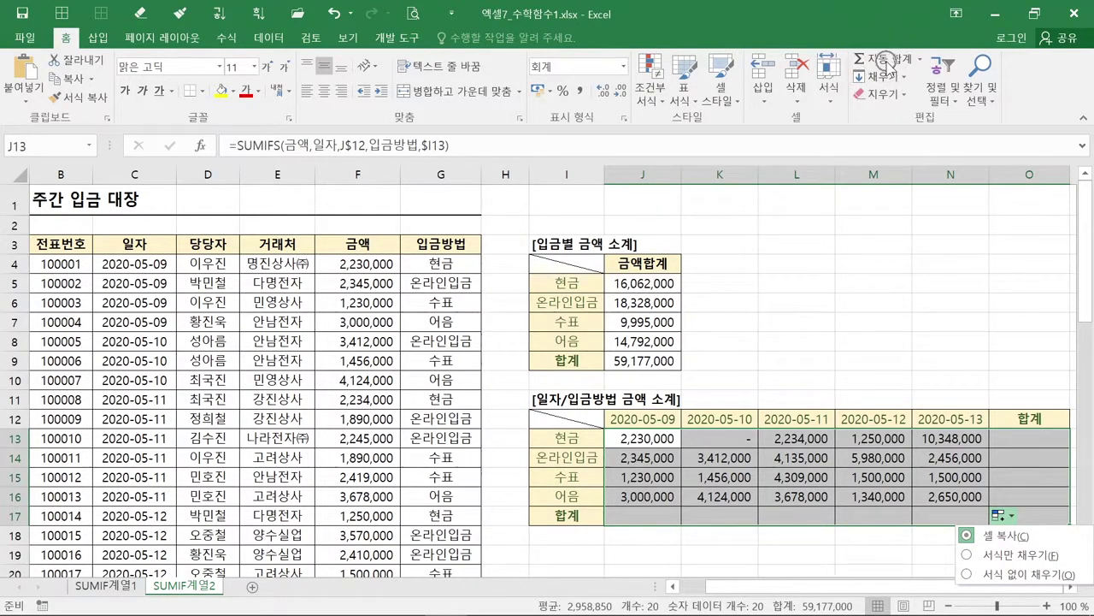
{"action": "left_click", "coordinate": [889, 61]}
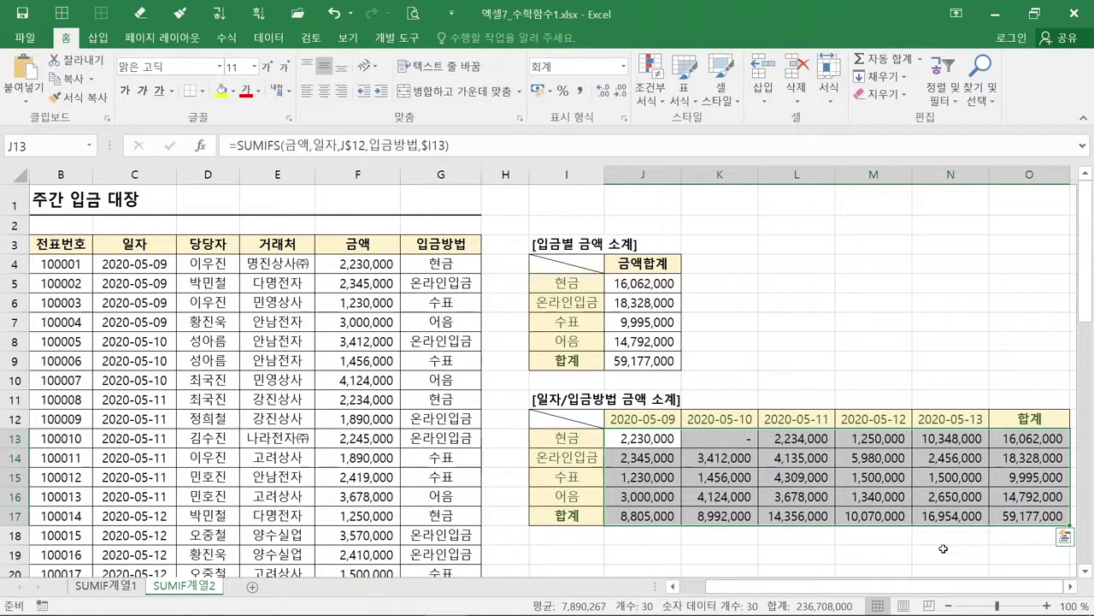
{"action": "left_click", "coordinate": [943, 548]}
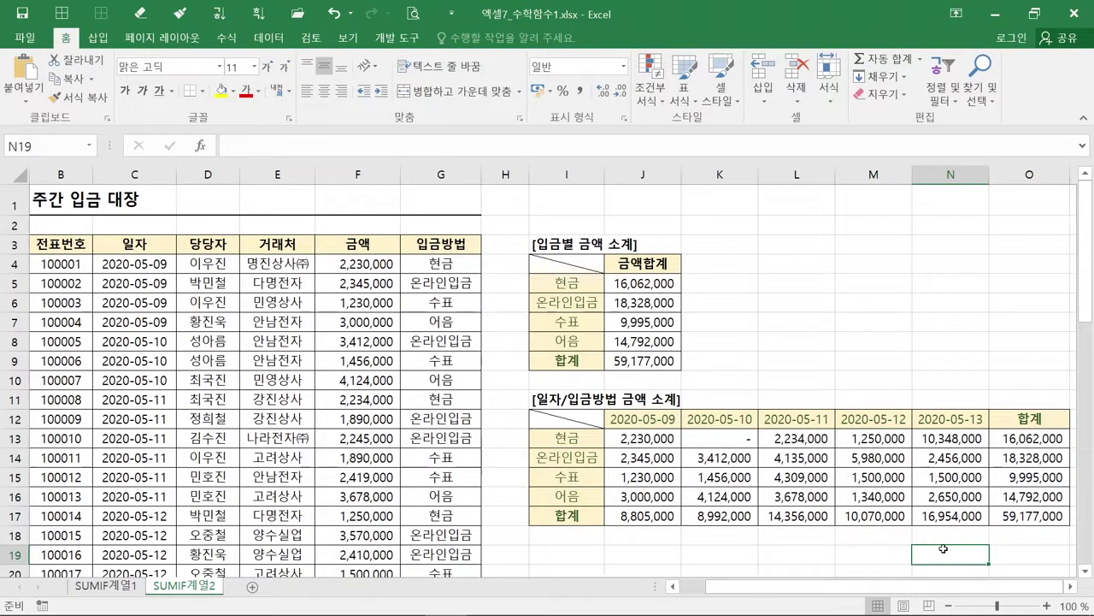